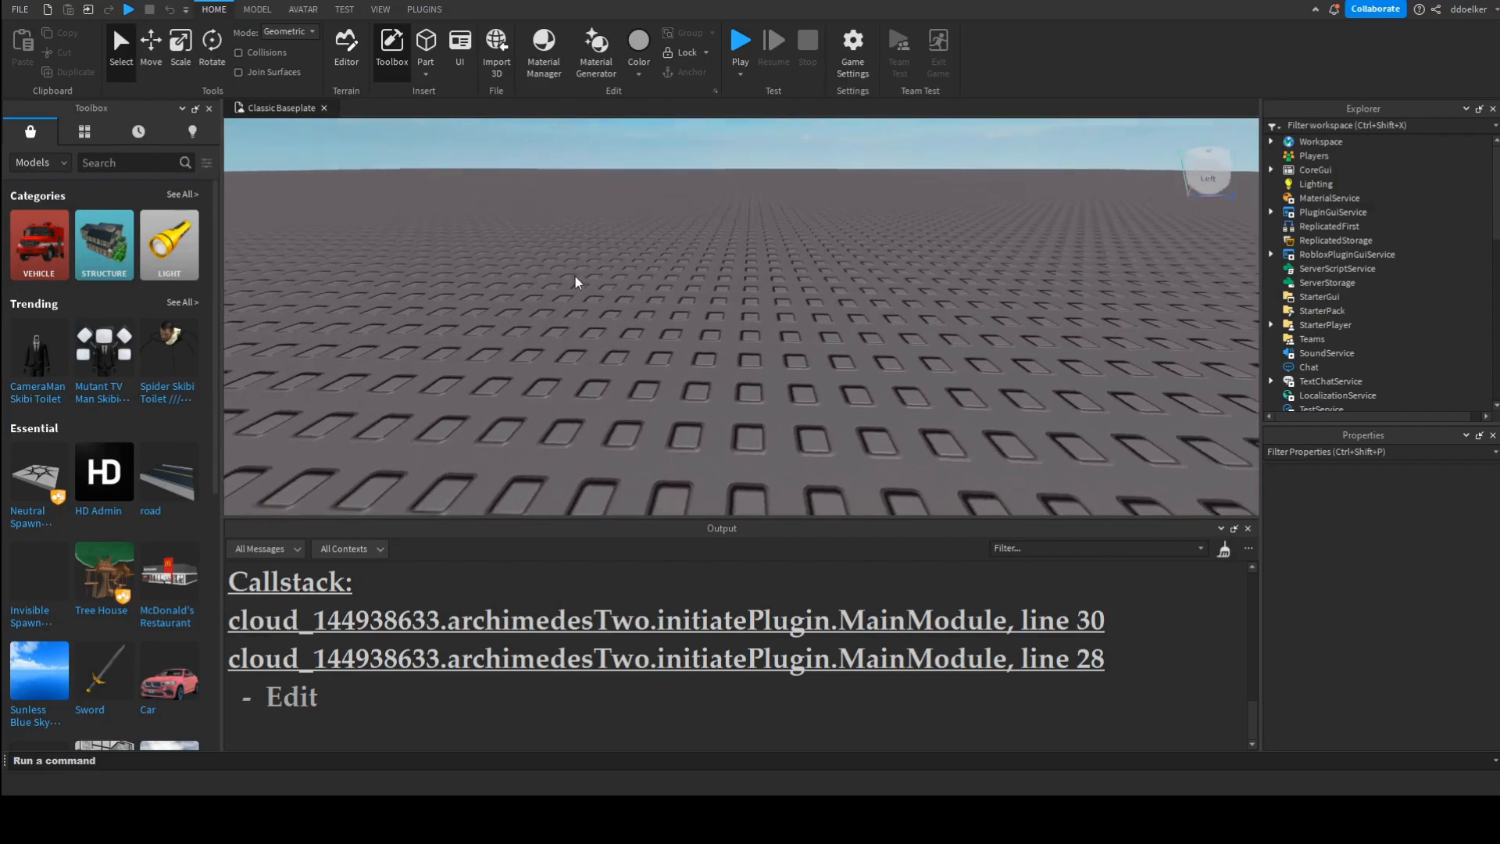
Step: Generate an R15 masculine Block Avatar rig and reposition it slightly on the baseplate
left_click(304, 10)
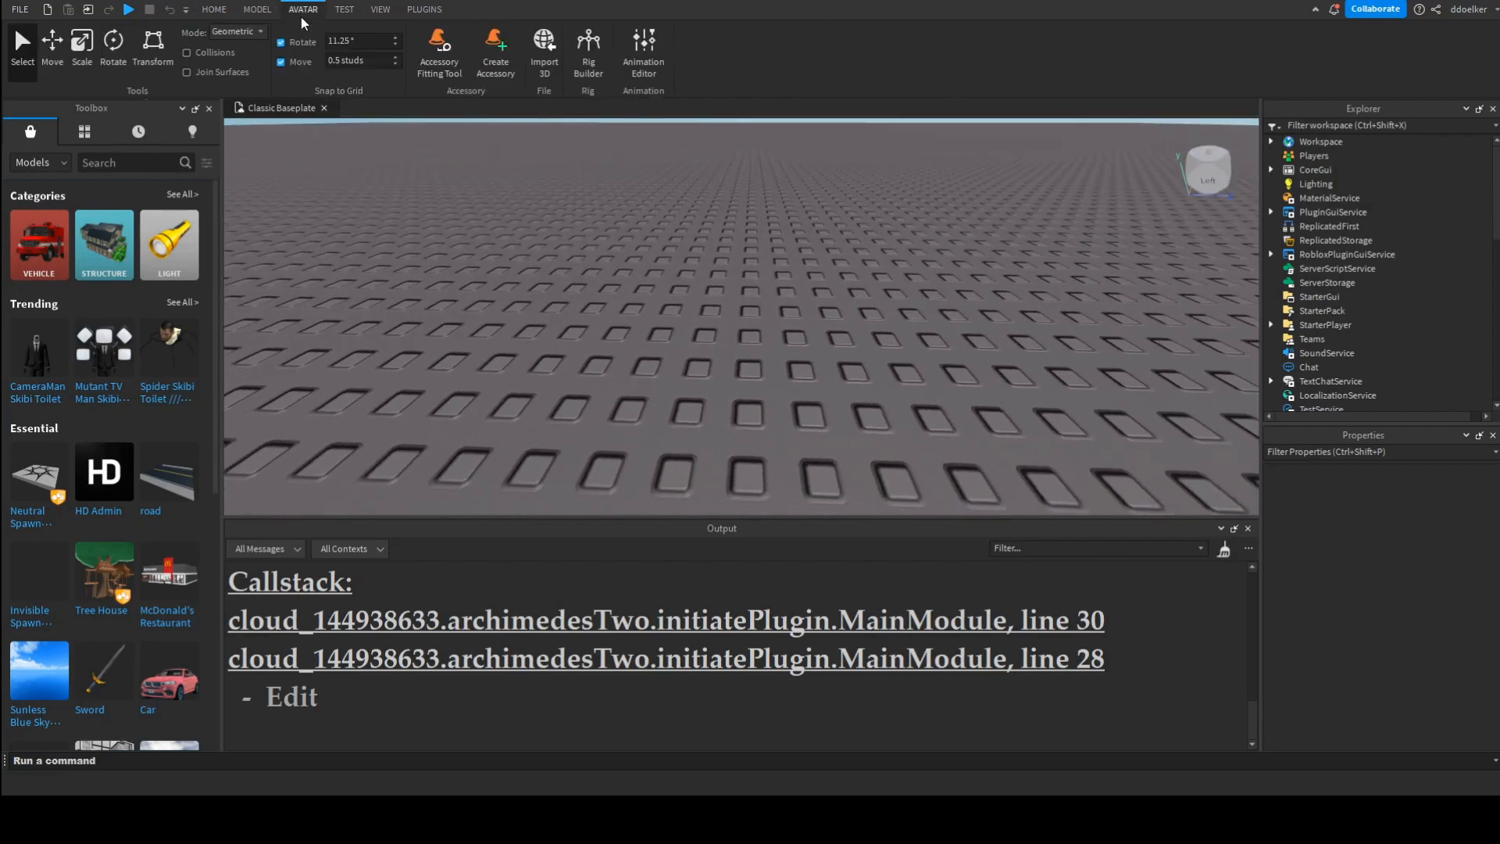
left_click(591, 66)
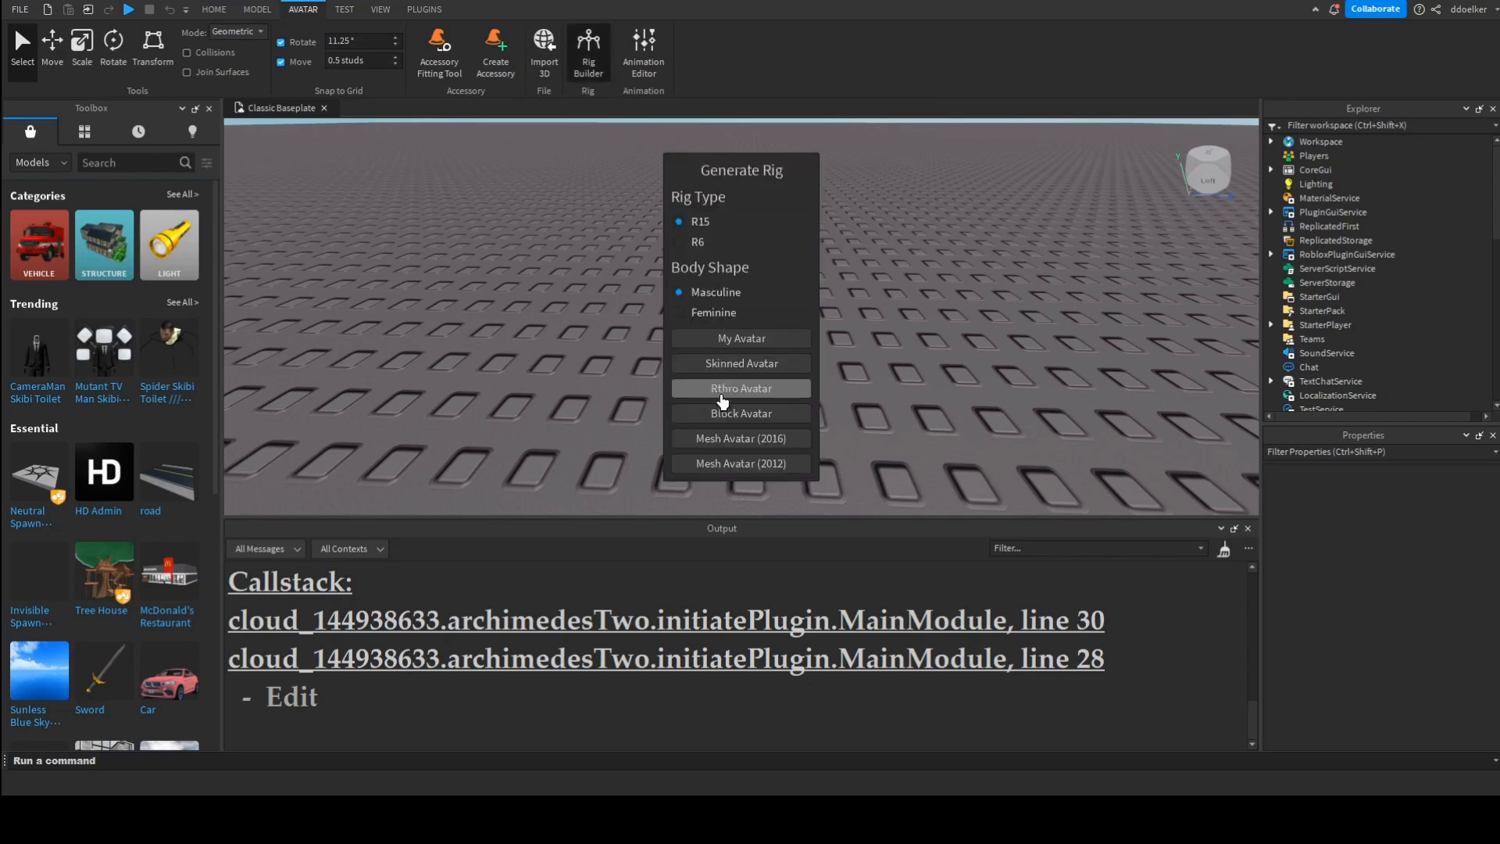
left_click(721, 412)
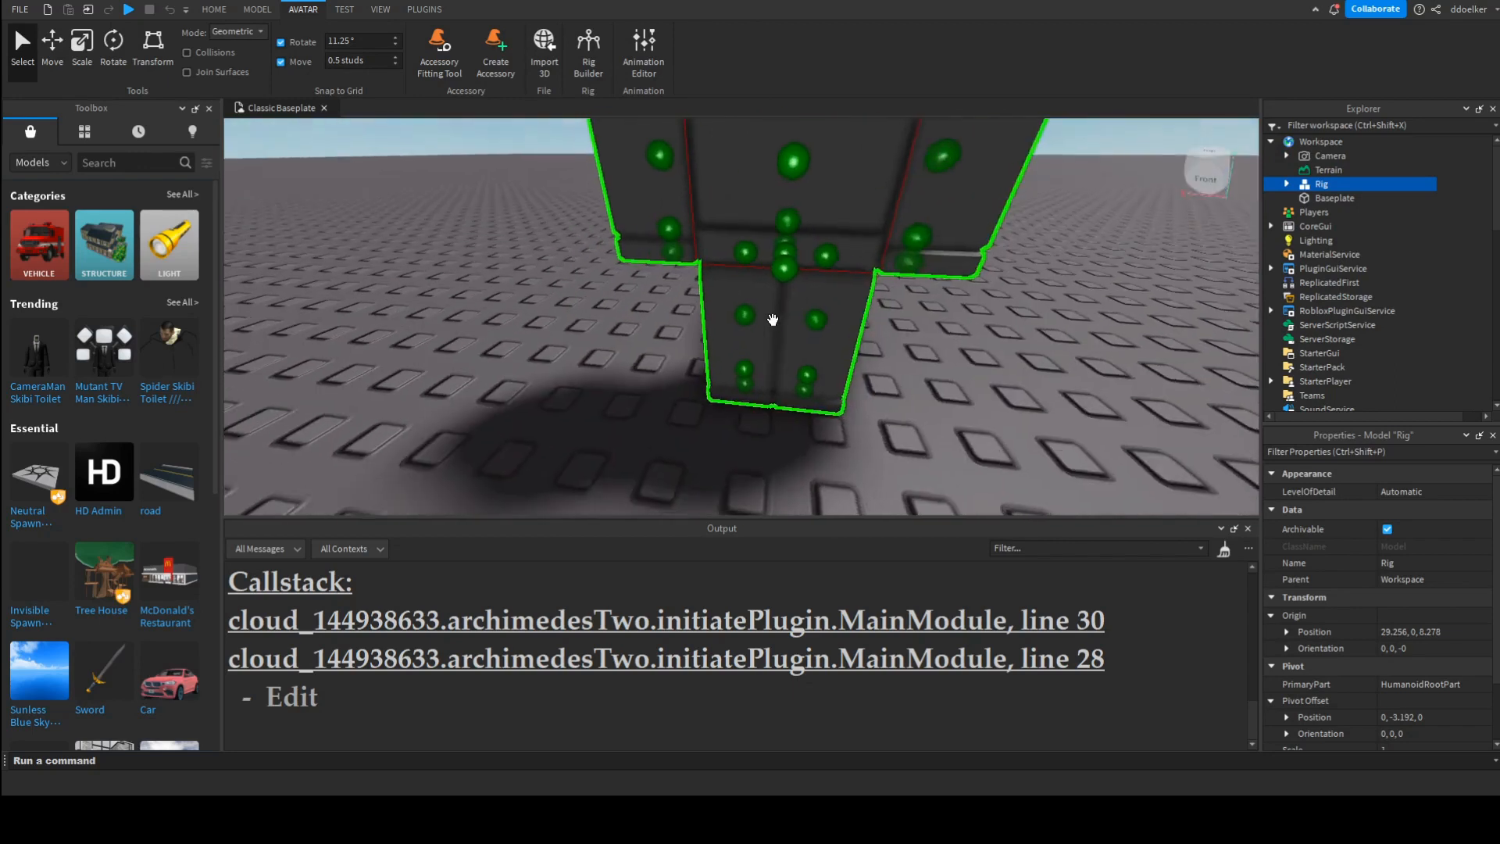
left_click_drag(772, 319, 733, 510)
mouse_move(850, 355)
right_mouse_down()
mouse_move(813, 382)
mouse_move(829, 367)
right_mouse_up()
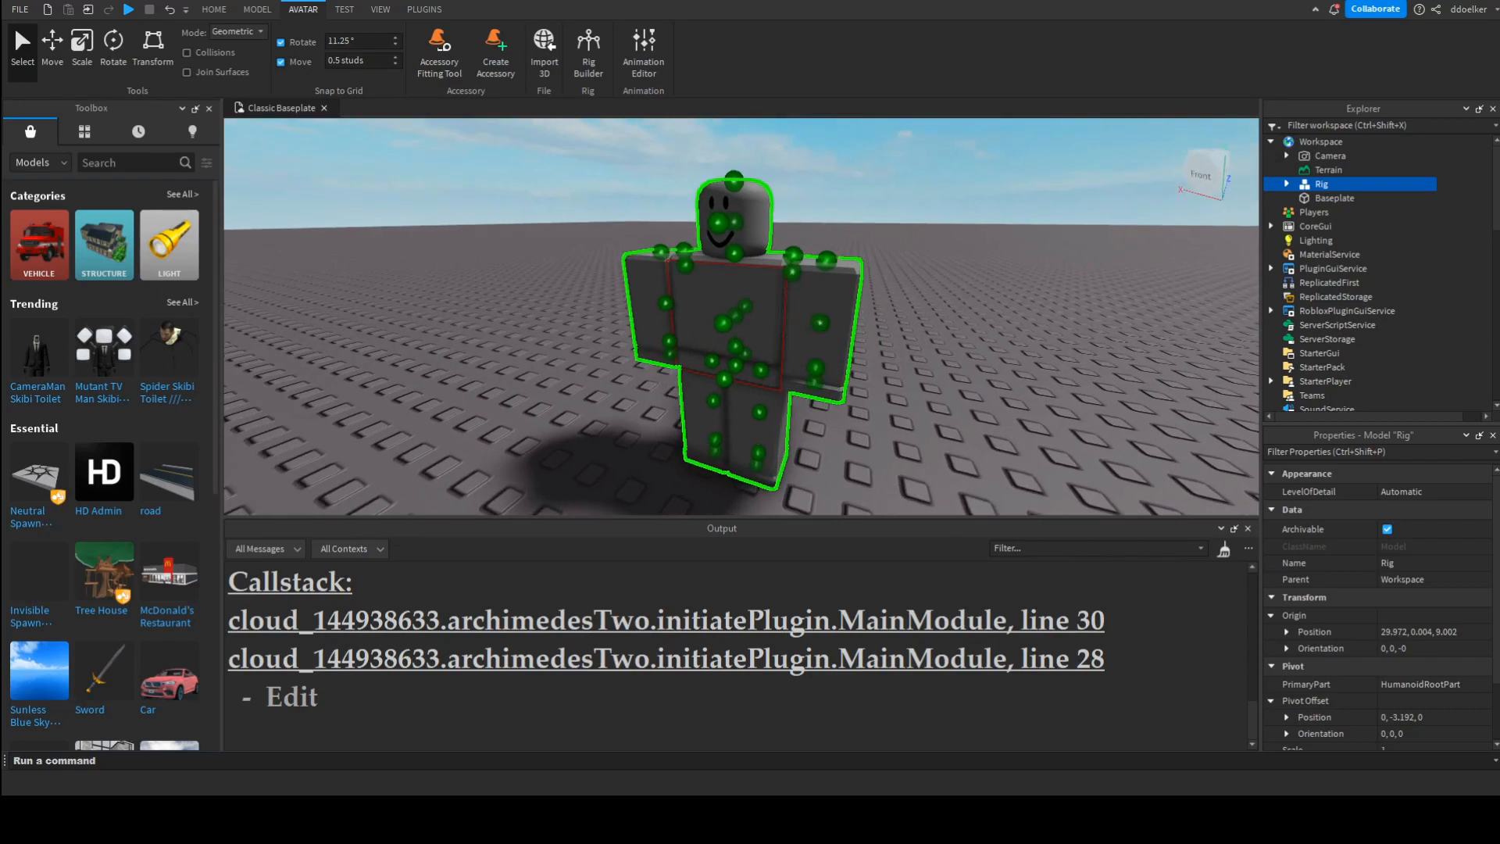
right_click_drag(882, 405, 871, 387)
Step: Import a custom FBX mesh model into the workspace with the Avatar Importer plugin
left_click(889, 400)
key("d")
key("s")
left_click(425, 9)
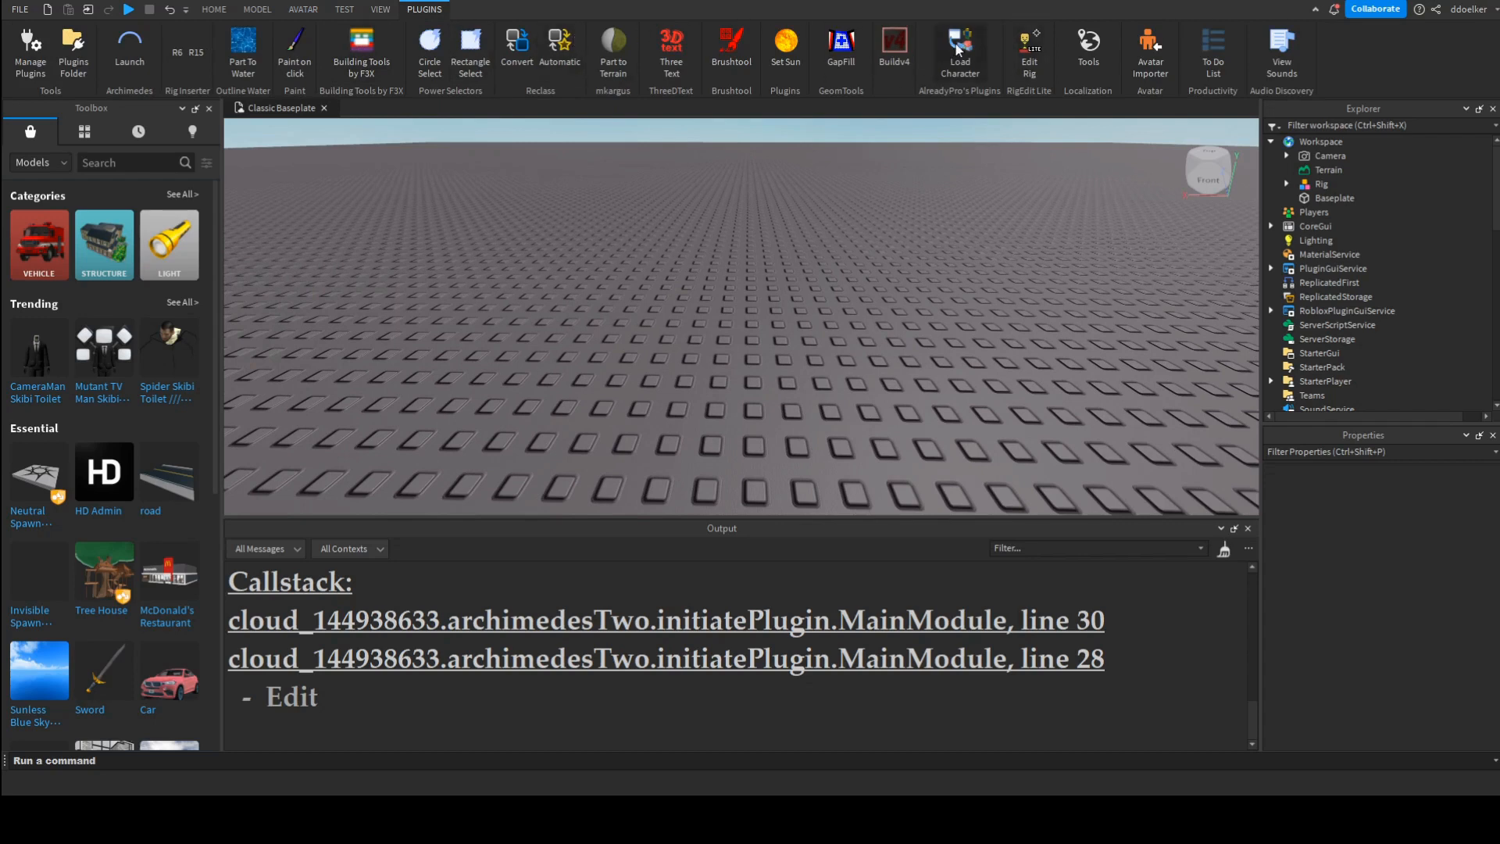
left_click(1149, 57)
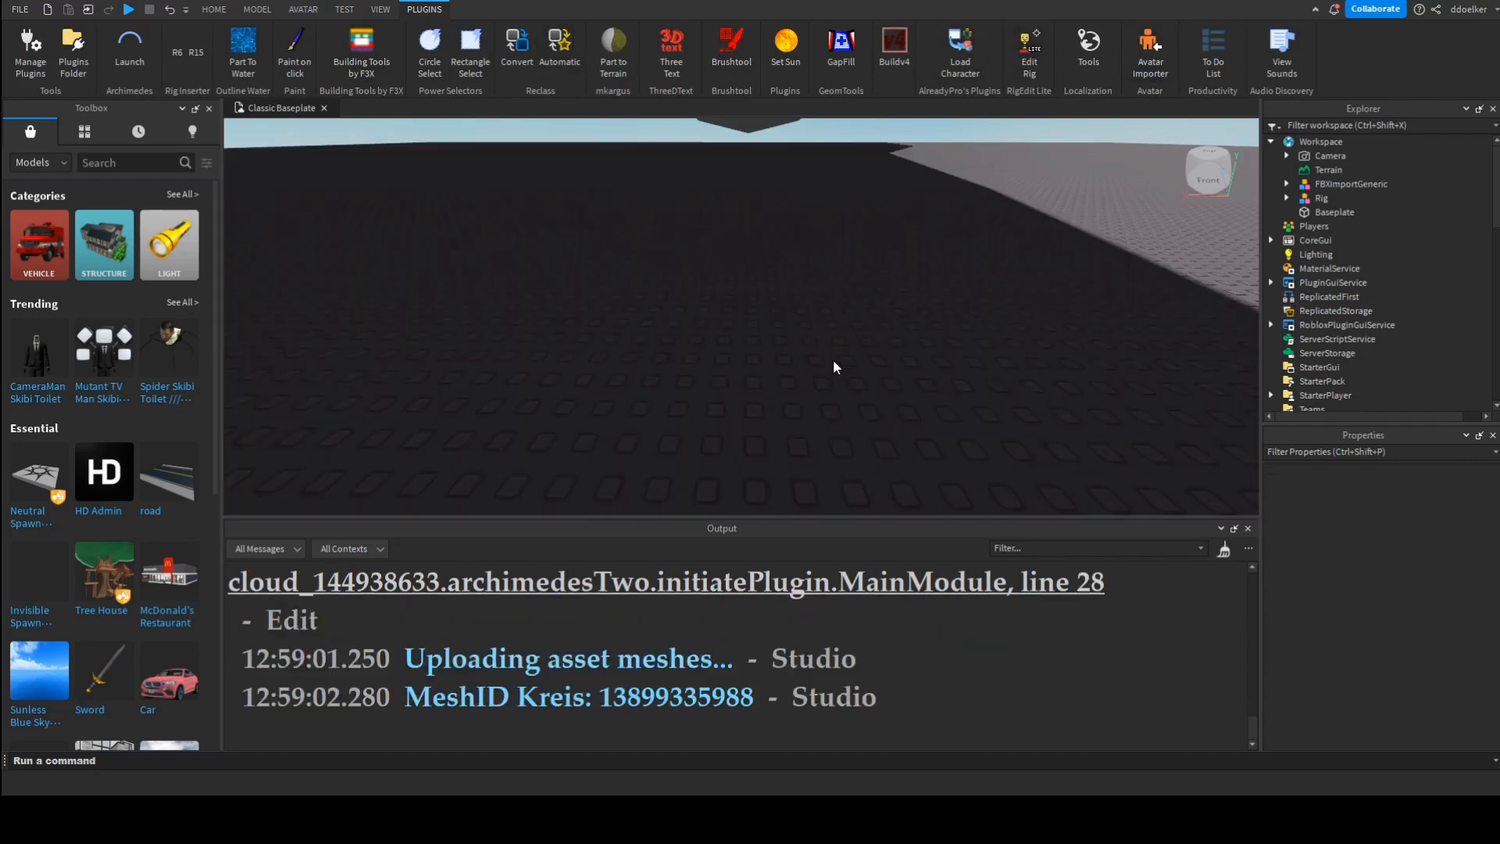
Step: Scale down the imported FBXImportGeneric model and place it on the baseplate beside the block rig
right_click_drag(851, 316, 842, 309)
key("s")
left_click(793, 227)
right_click_drag(793, 227, 759, 193)
left_click(213, 10)
left_click(175, 68)
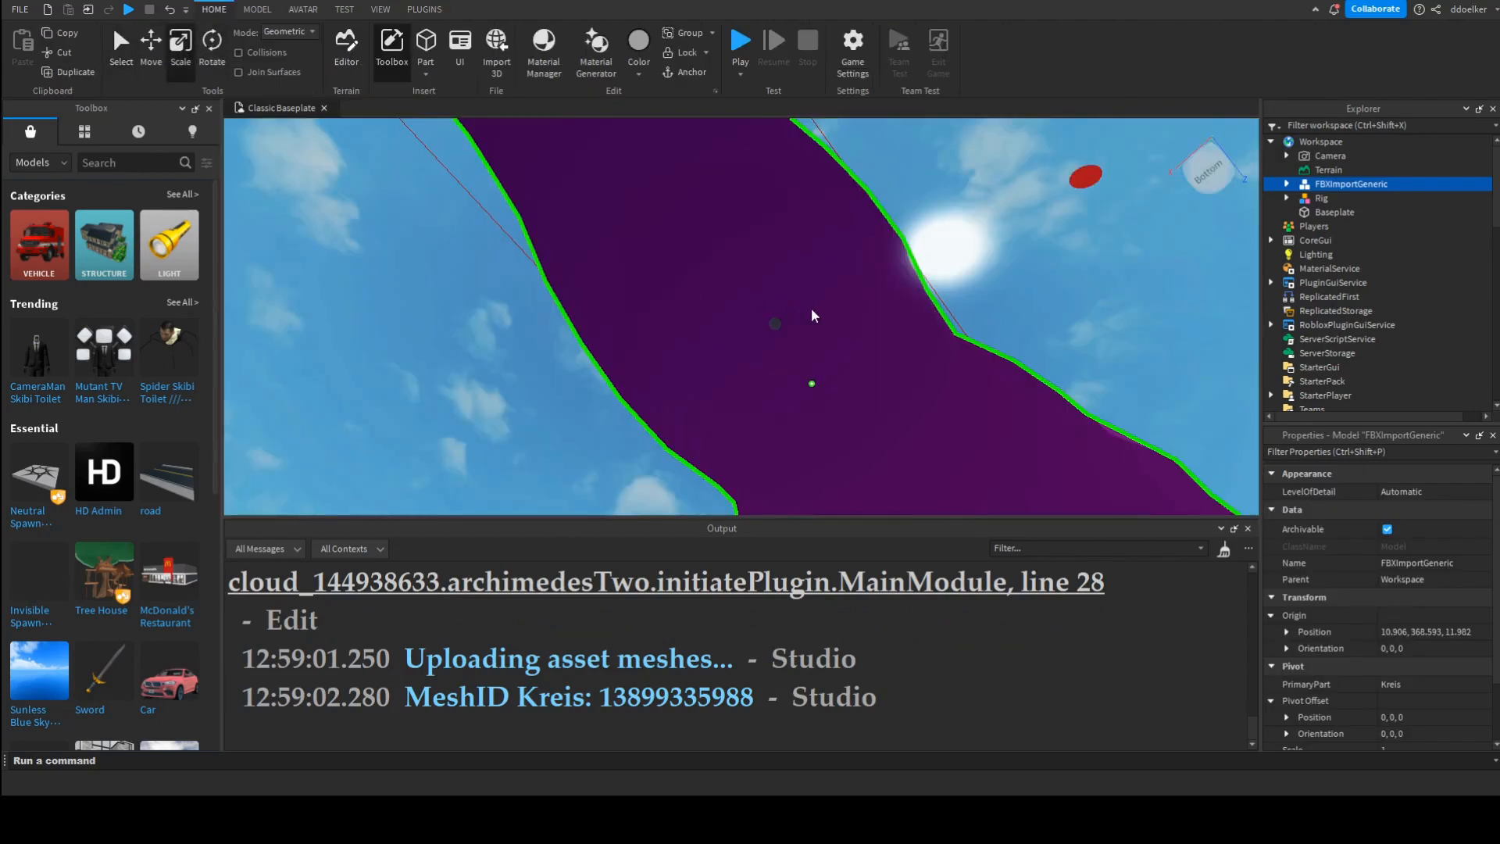
left_click_drag(768, 330, 764, 354)
right_click_drag(763, 355, 666, 244)
key("f")
scroll(749, 299, "down", 5)
scroll(574, 196, "down", 1)
left_click_drag(610, 209, 626, 192)
right_click_drag(626, 192, 697, 235)
scroll(695, 205, "down", 5)
left_click_drag(679, 212, 686, 334)
right_click_drag(686, 333, 689, 327)
mouse_move(689, 327)
left_mouse_down()
mouse_move(737, 341)
mouse_move(713, 344)
left_mouse_up()
right_click_drag(712, 344, 766, 372)
left_click(709, 344)
Step: Open the Animation Editor and close the Output and Toolbox windows to enlarge the workspace
scroll(709, 345, "up", 4)
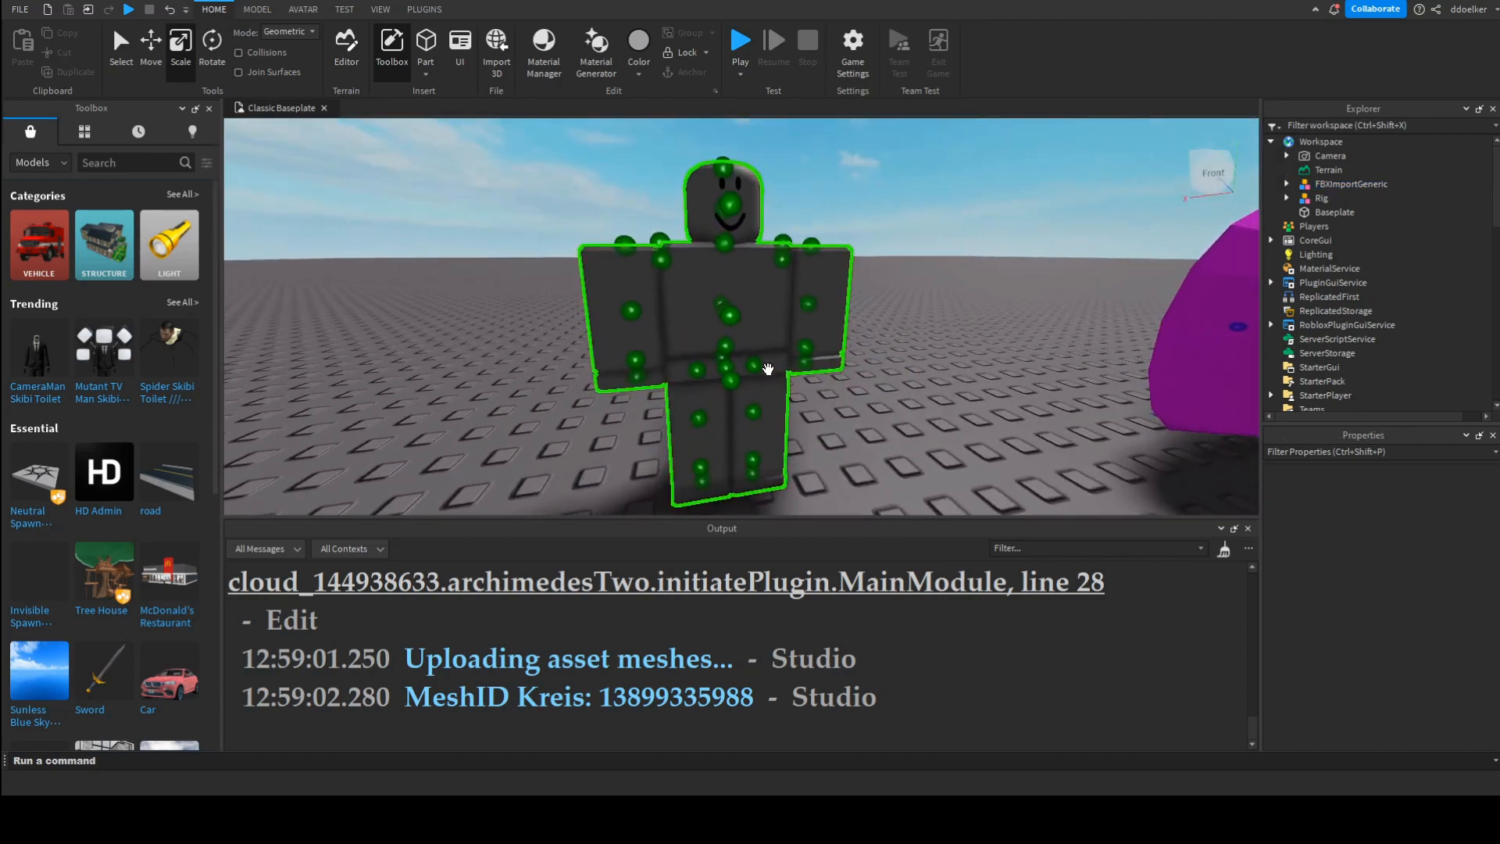
left_click(786, 321)
scroll(784, 319, "down", 3)
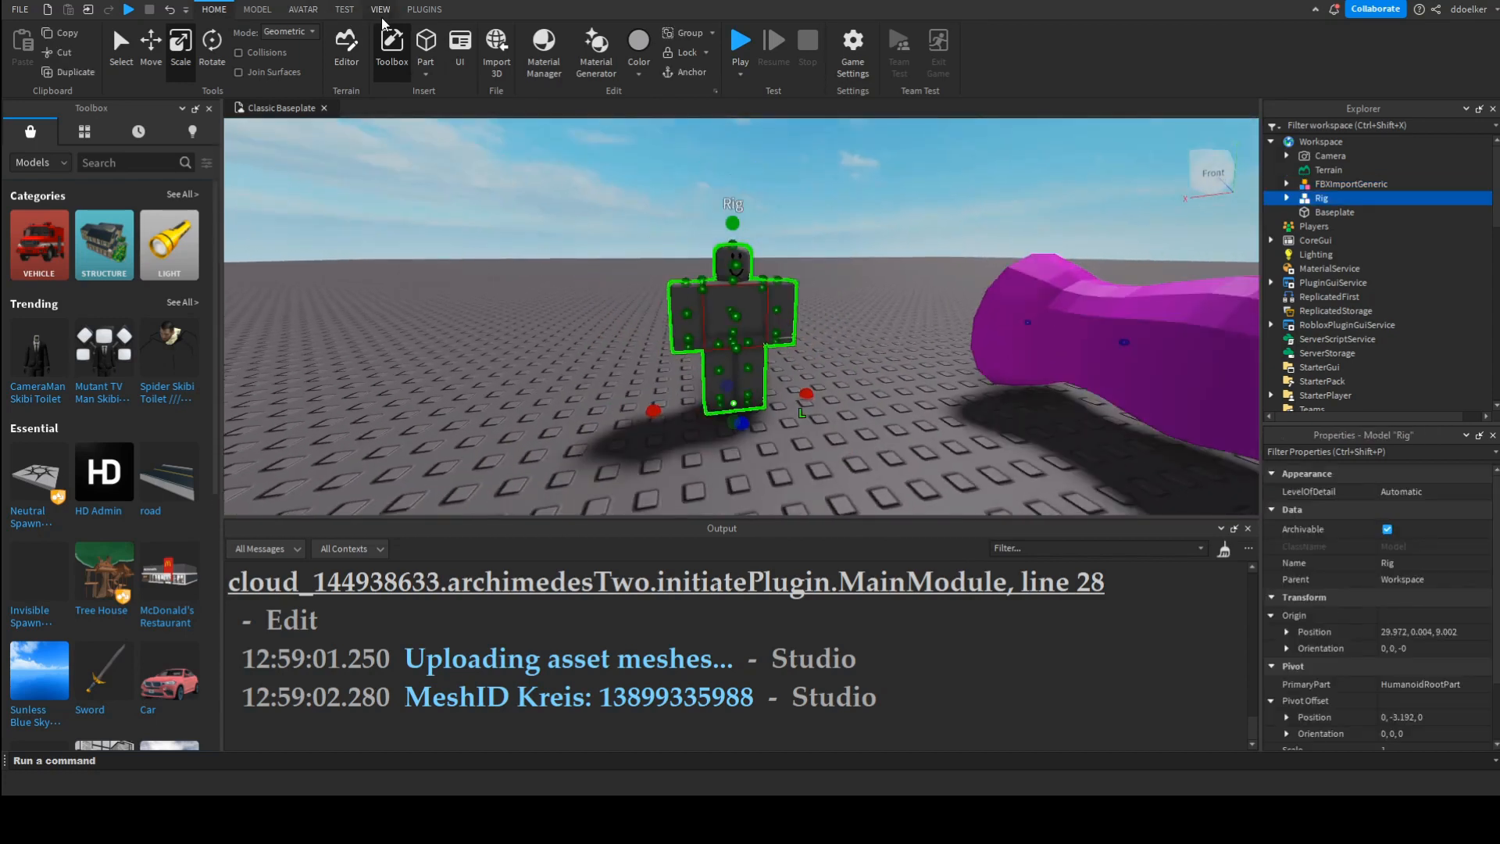
left_click(384, 10)
left_click(345, 10)
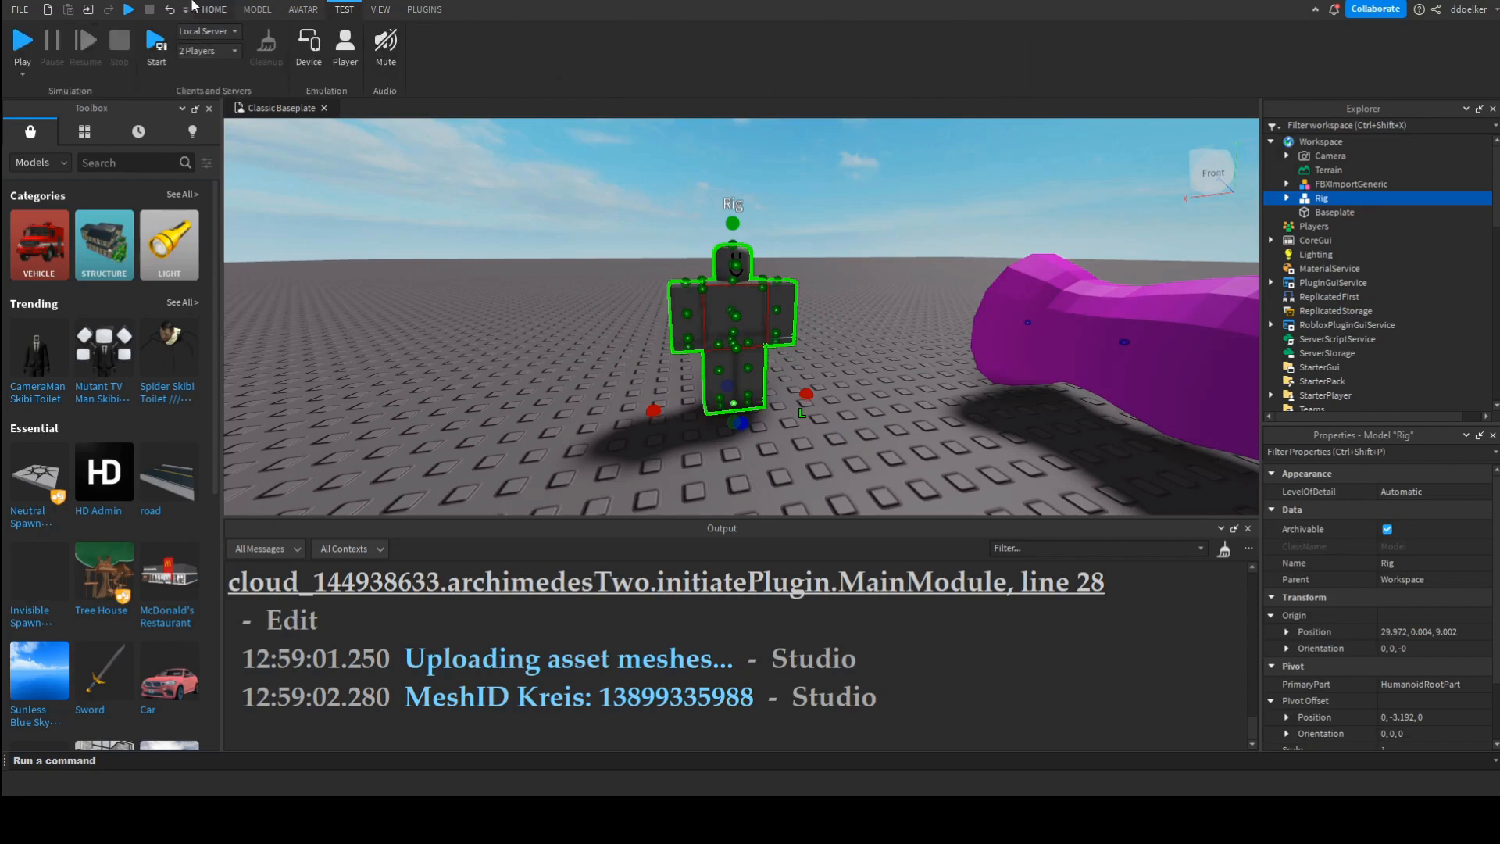
left_click(303, 11)
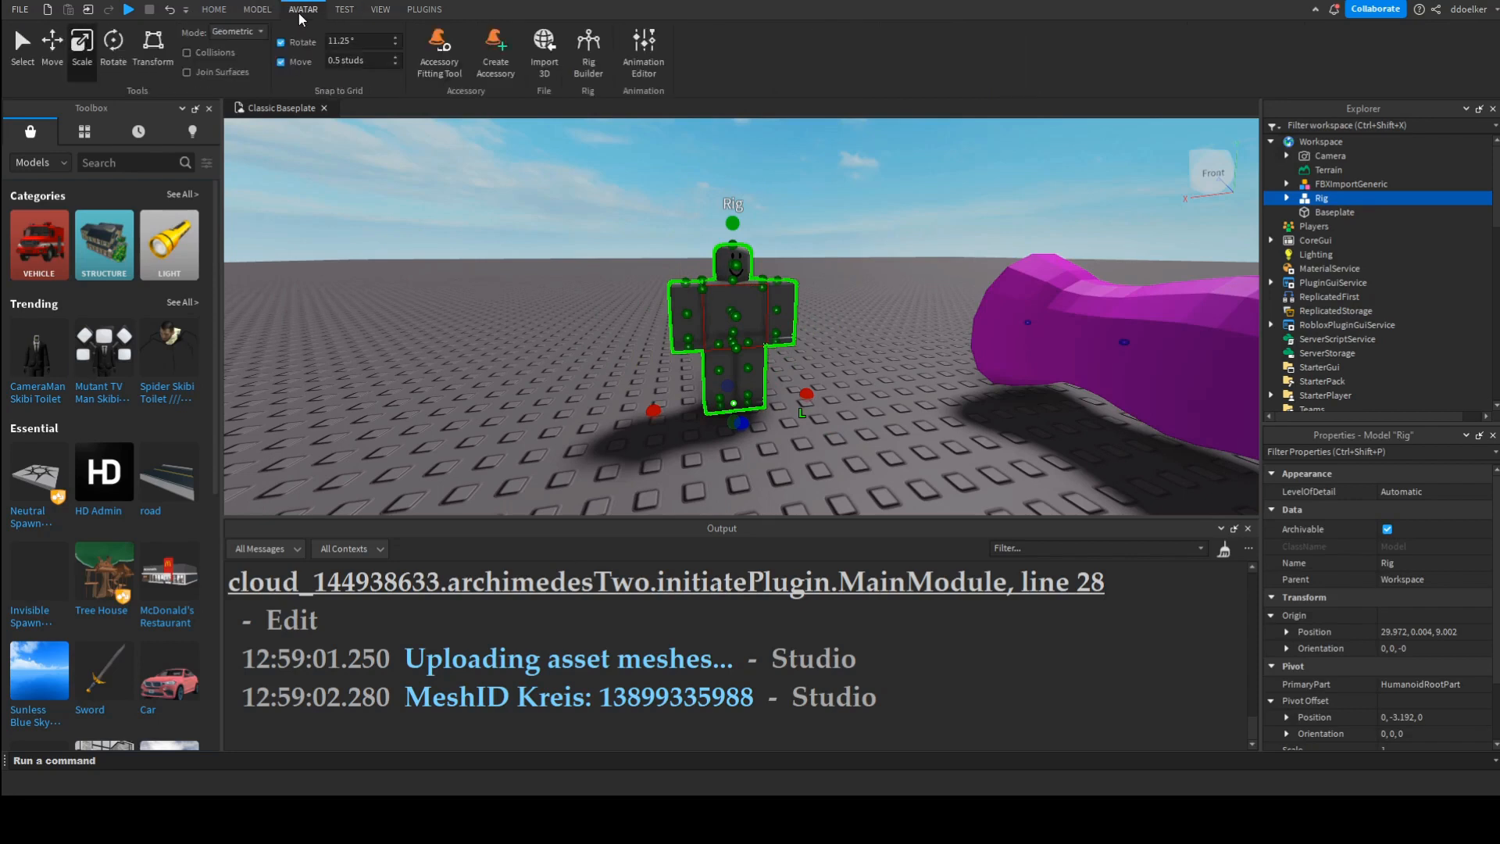
left_click(639, 61)
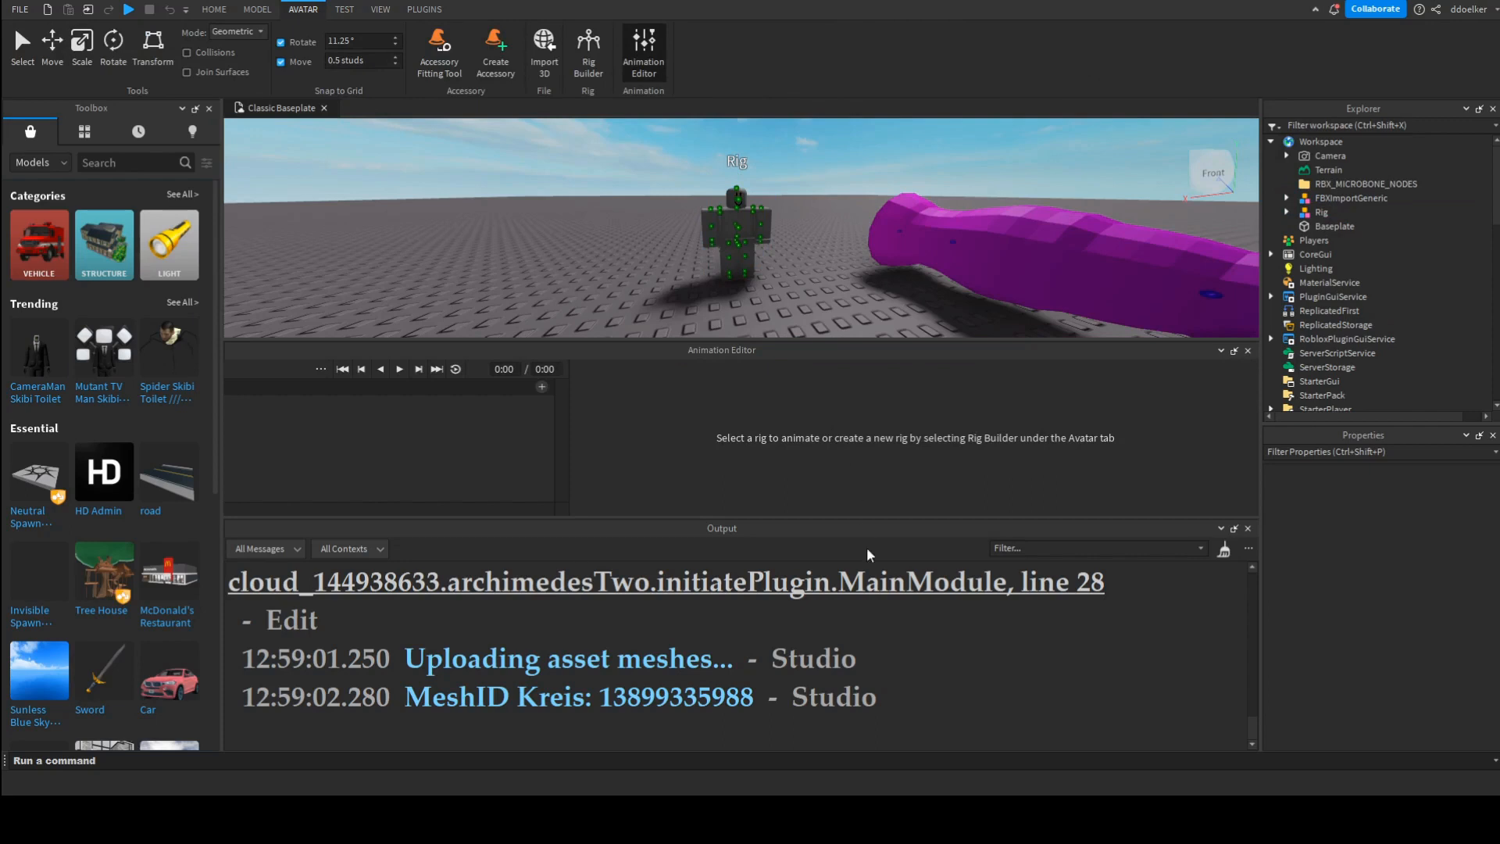
left_click(1248, 528)
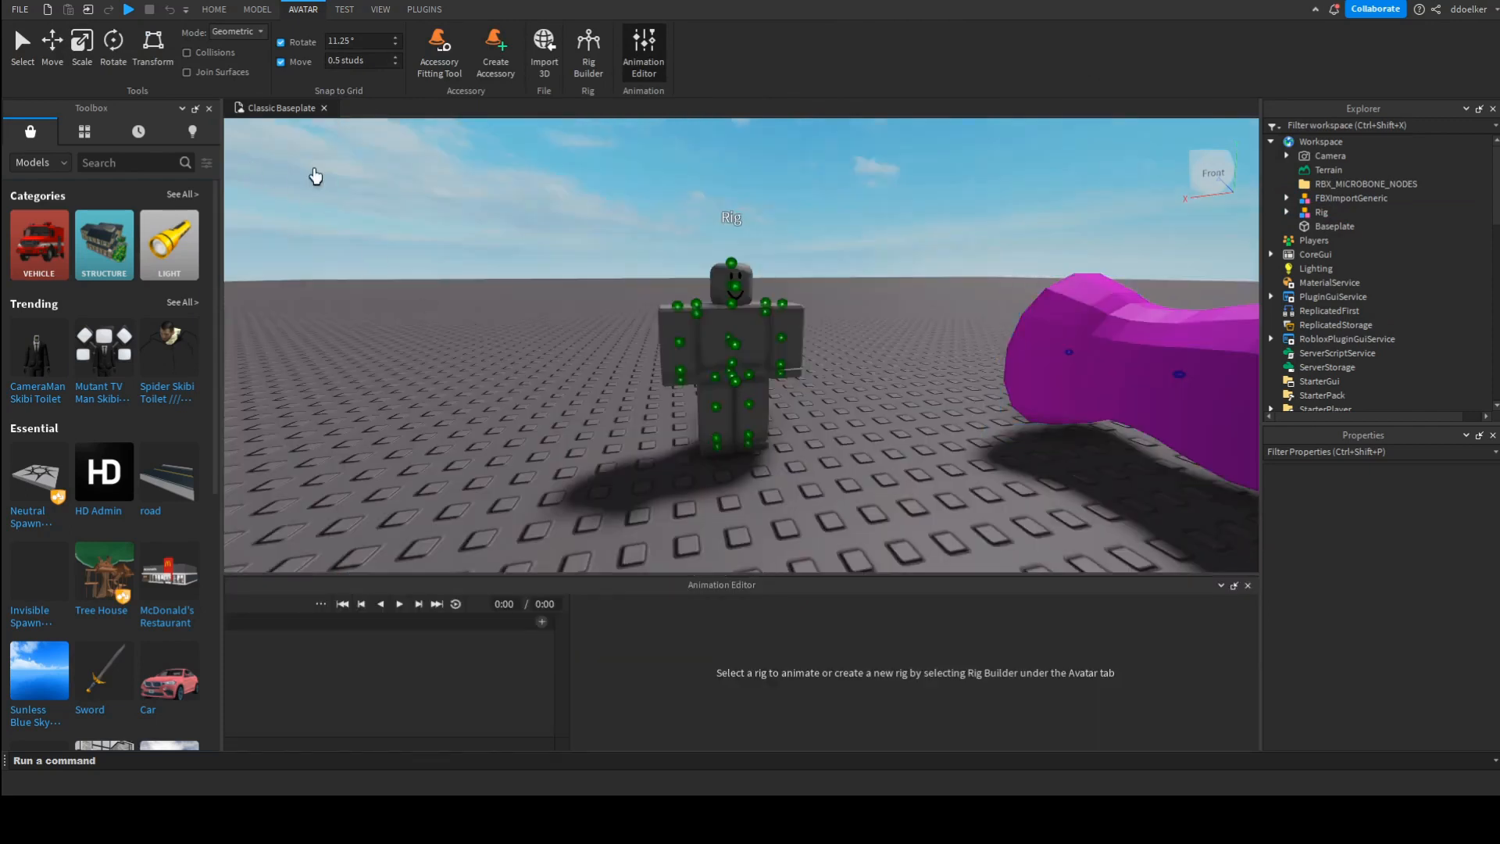
left_click(208, 109)
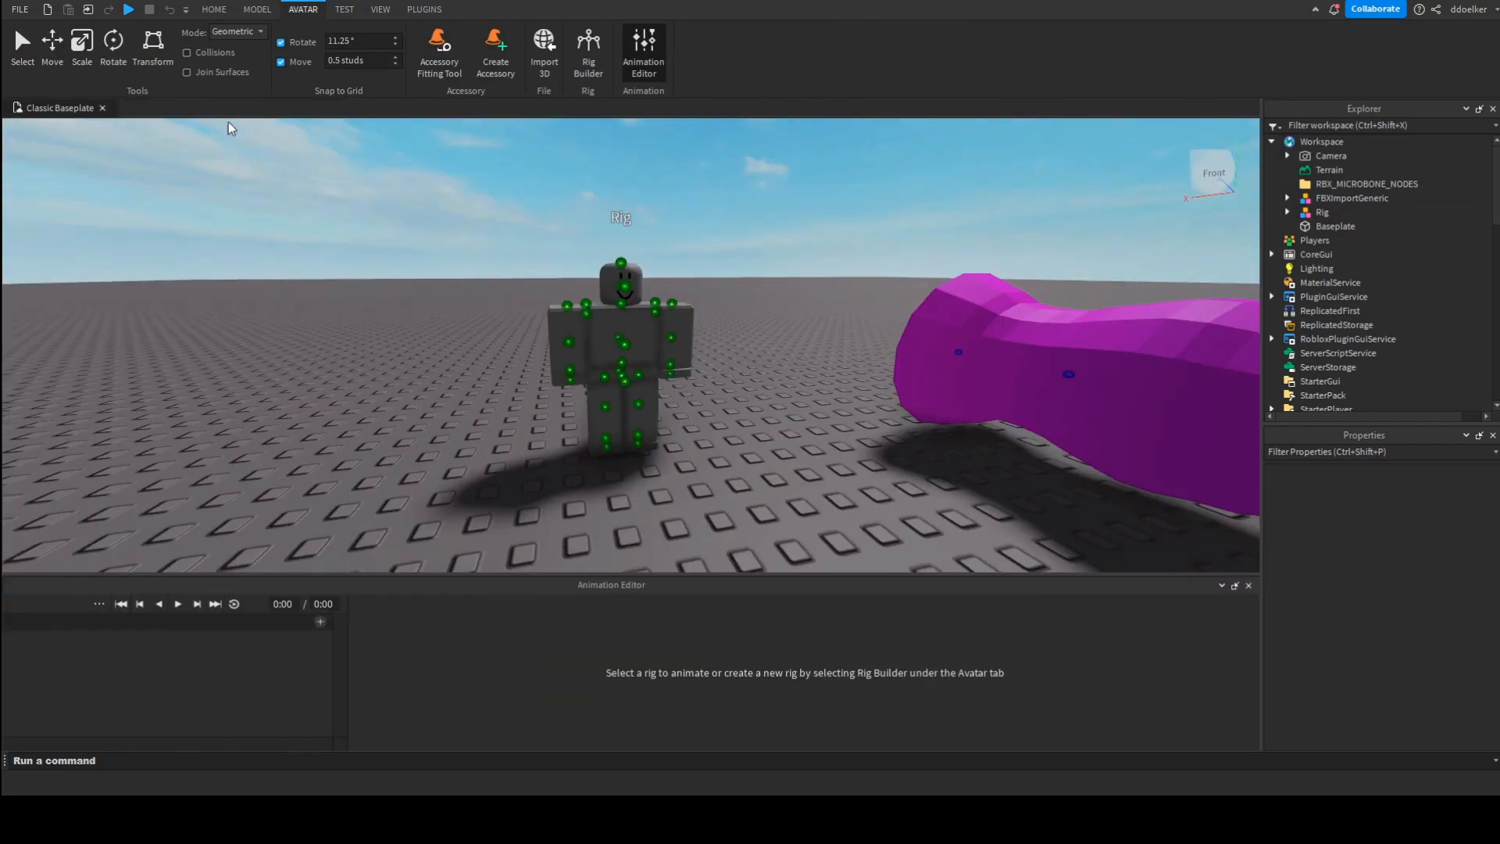
Step: Create a new animation named "Test" for the block rig
left_click(644, 355)
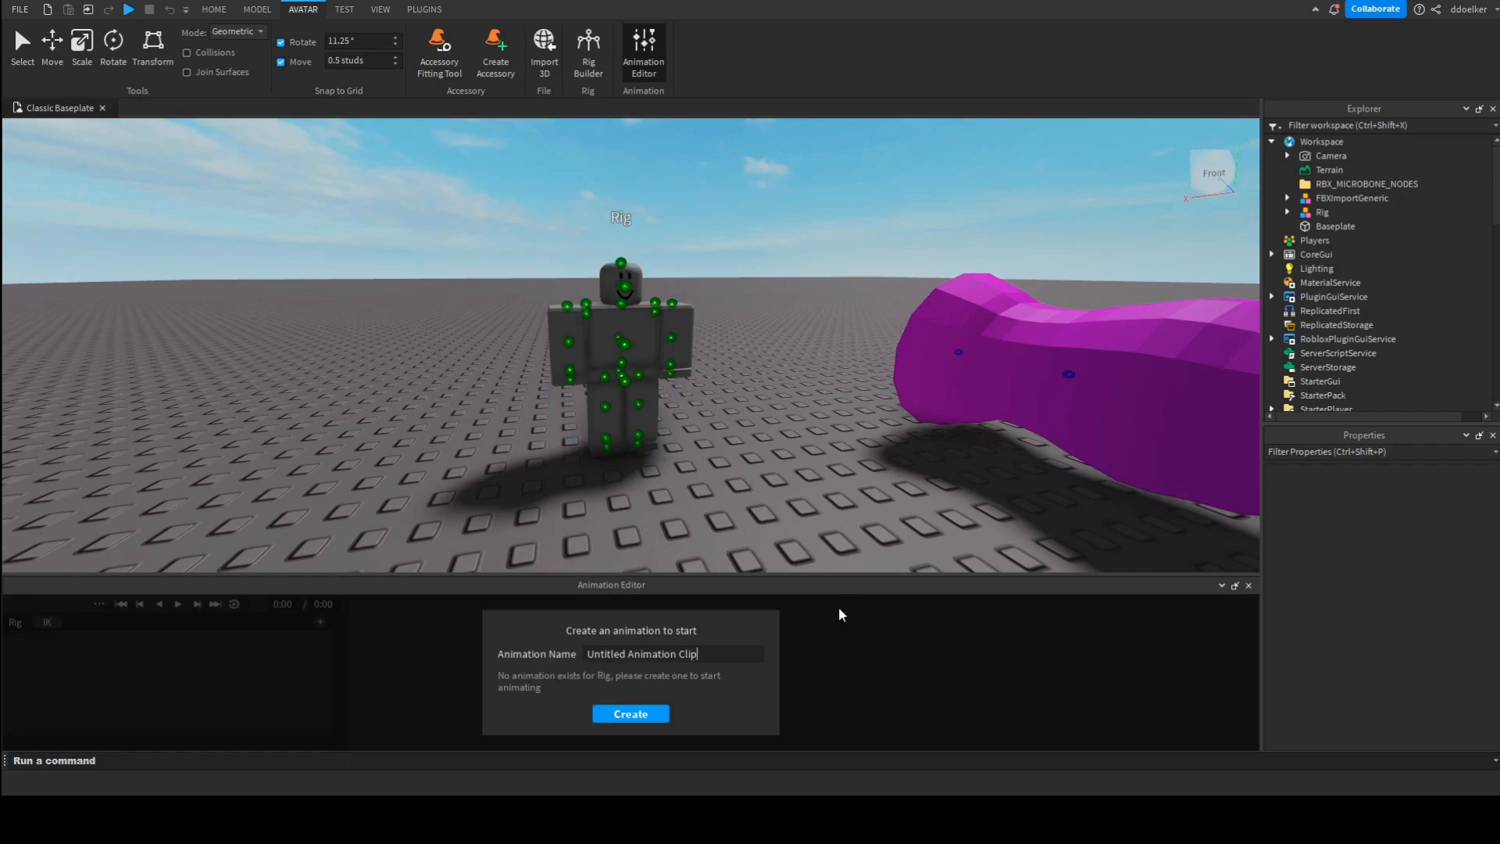
left_click_drag(726, 655, 354, 658)
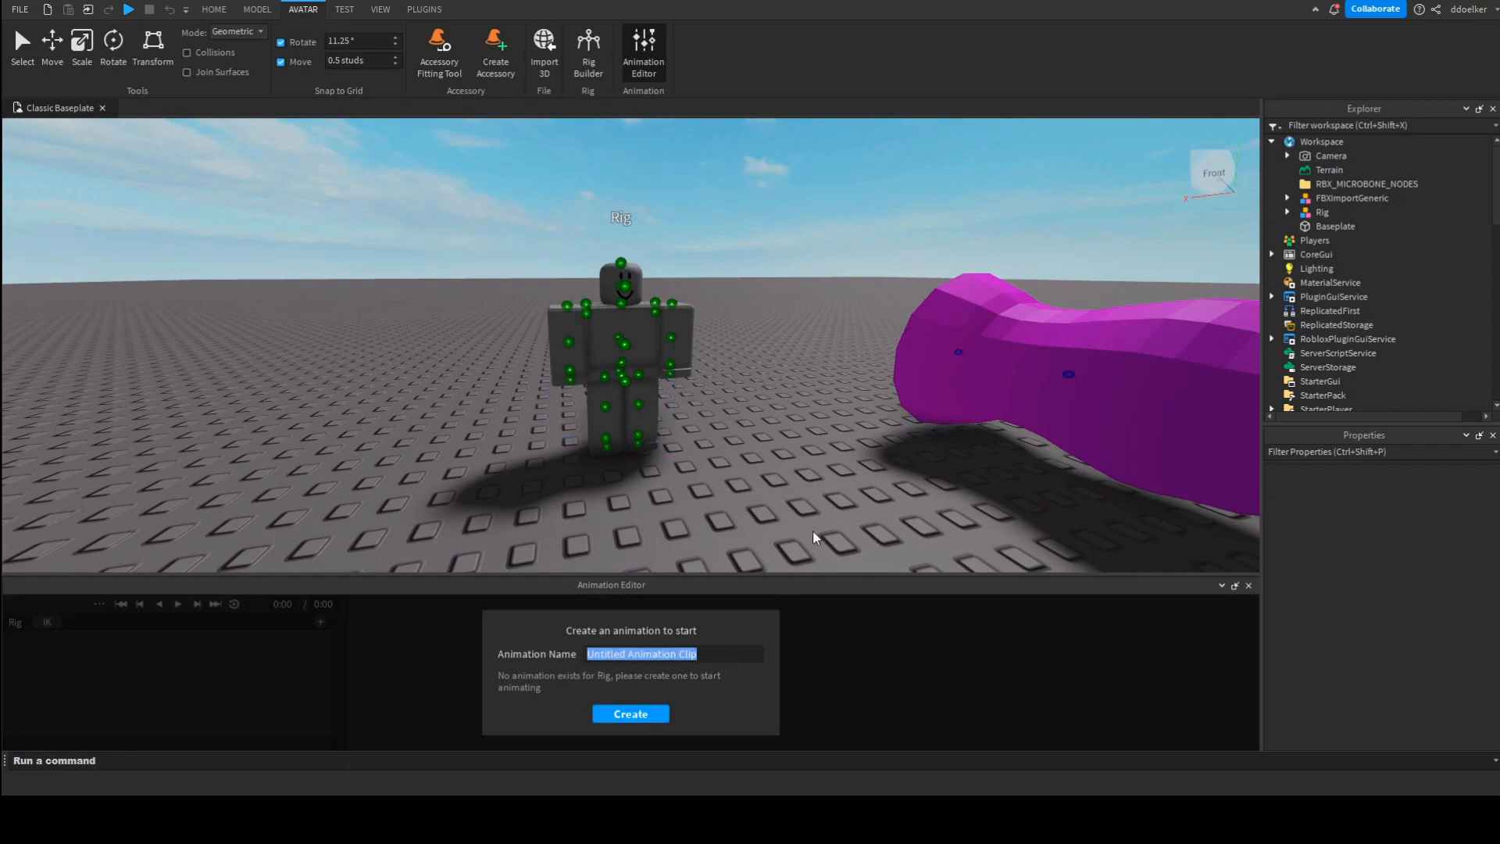
type("Test")
key("Return")
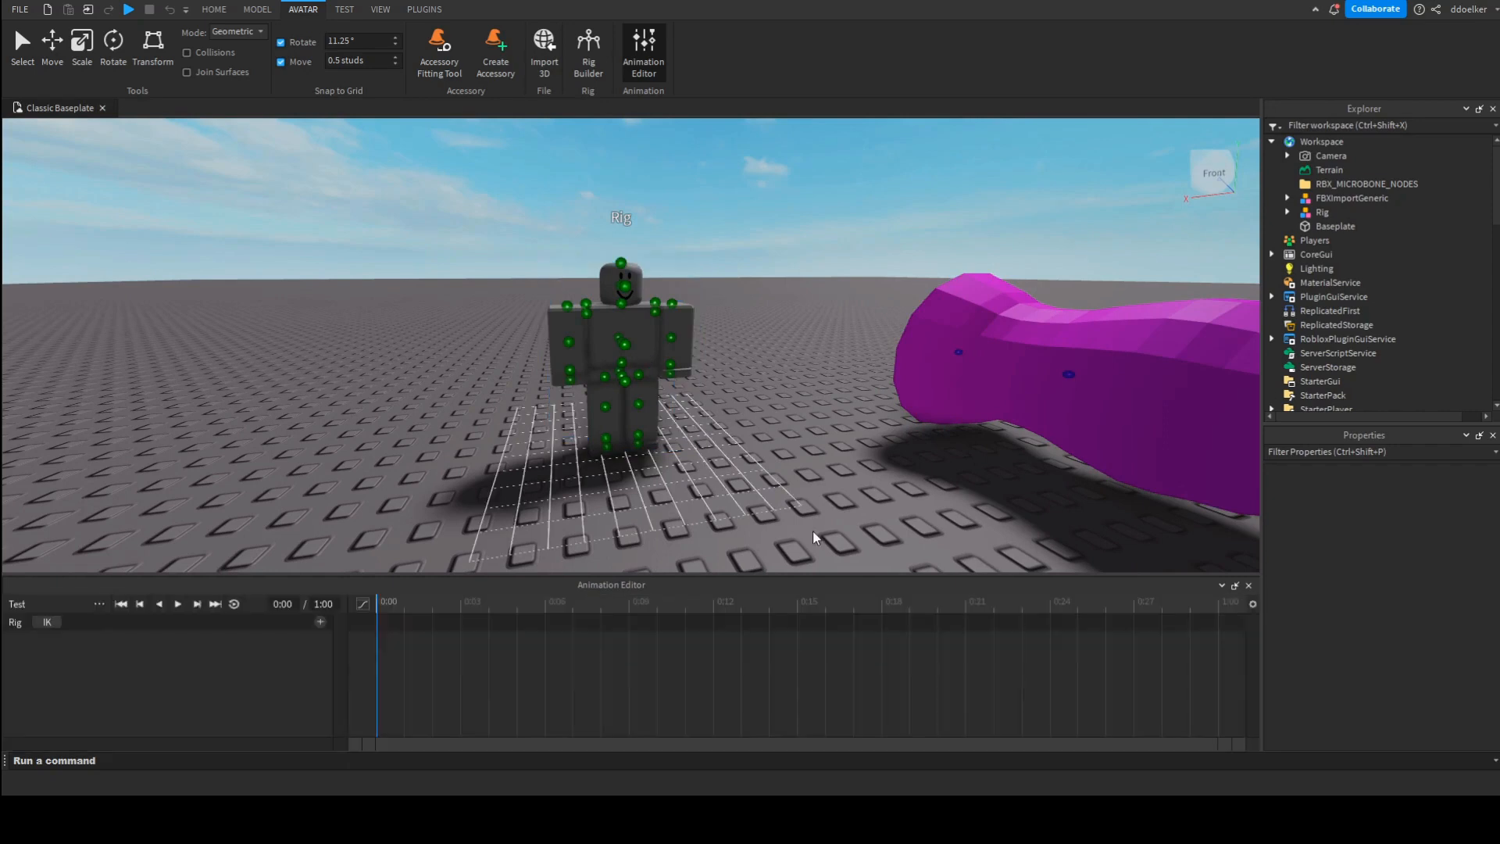
Step: Set the timeline length of the Test animation to 3:00
right_click_drag(687, 381, 704, 407)
scroll(659, 399, "up", 3)
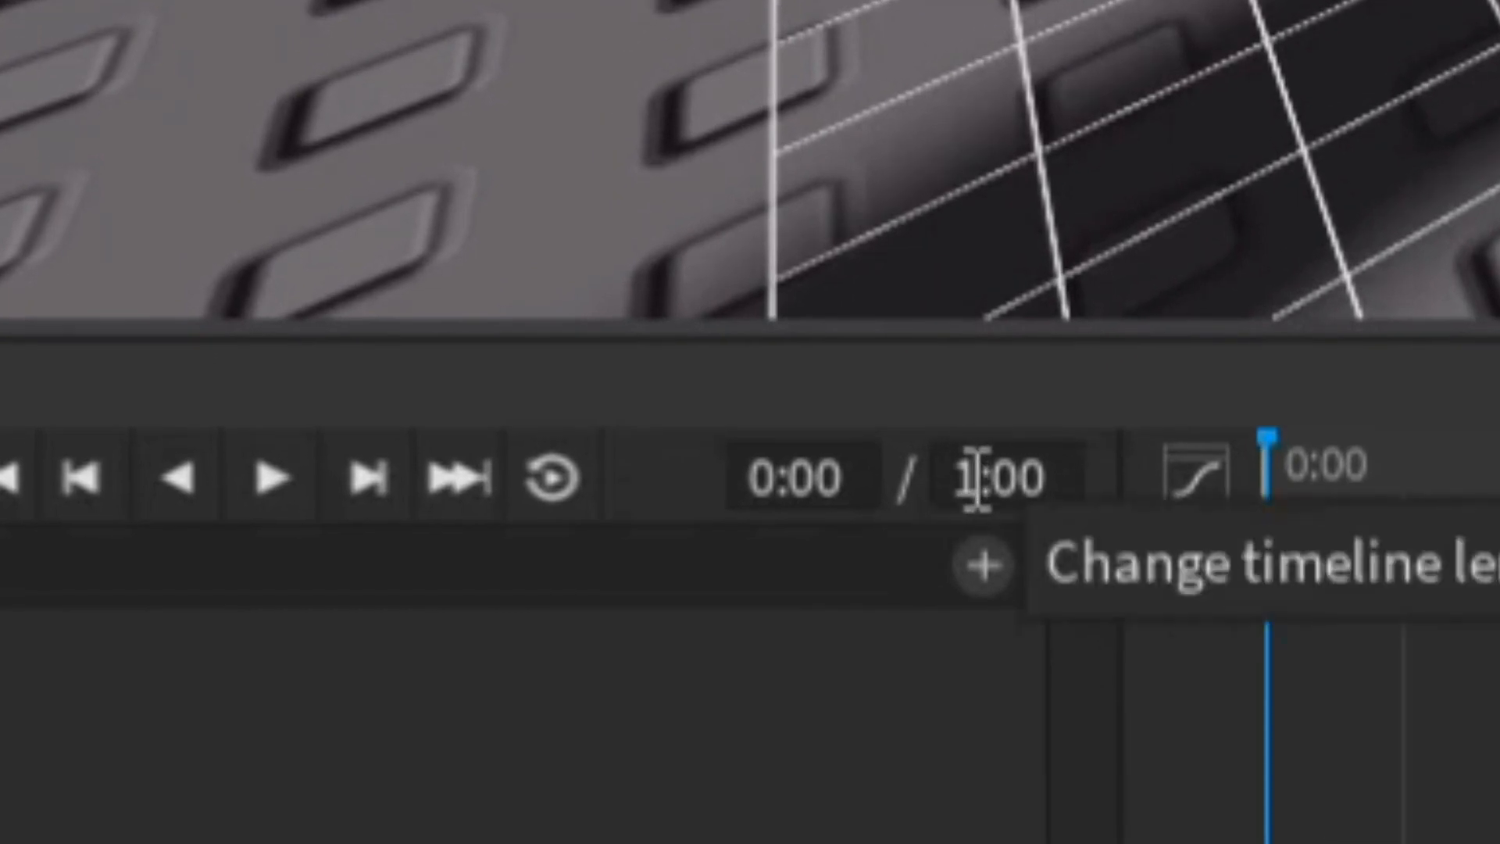
left_click_drag(955, 478, 986, 480)
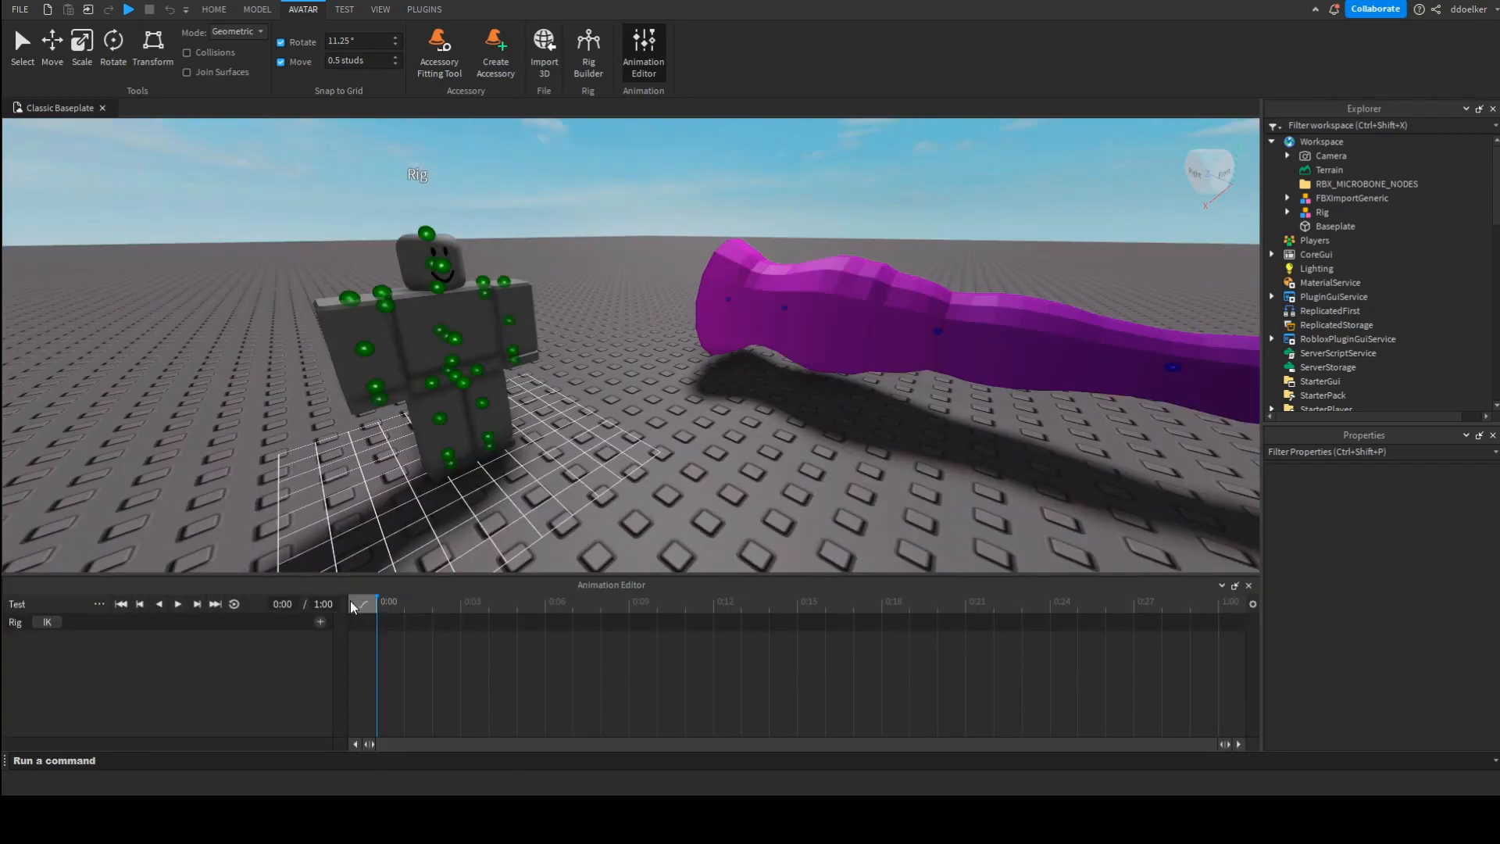
double_click(312, 603)
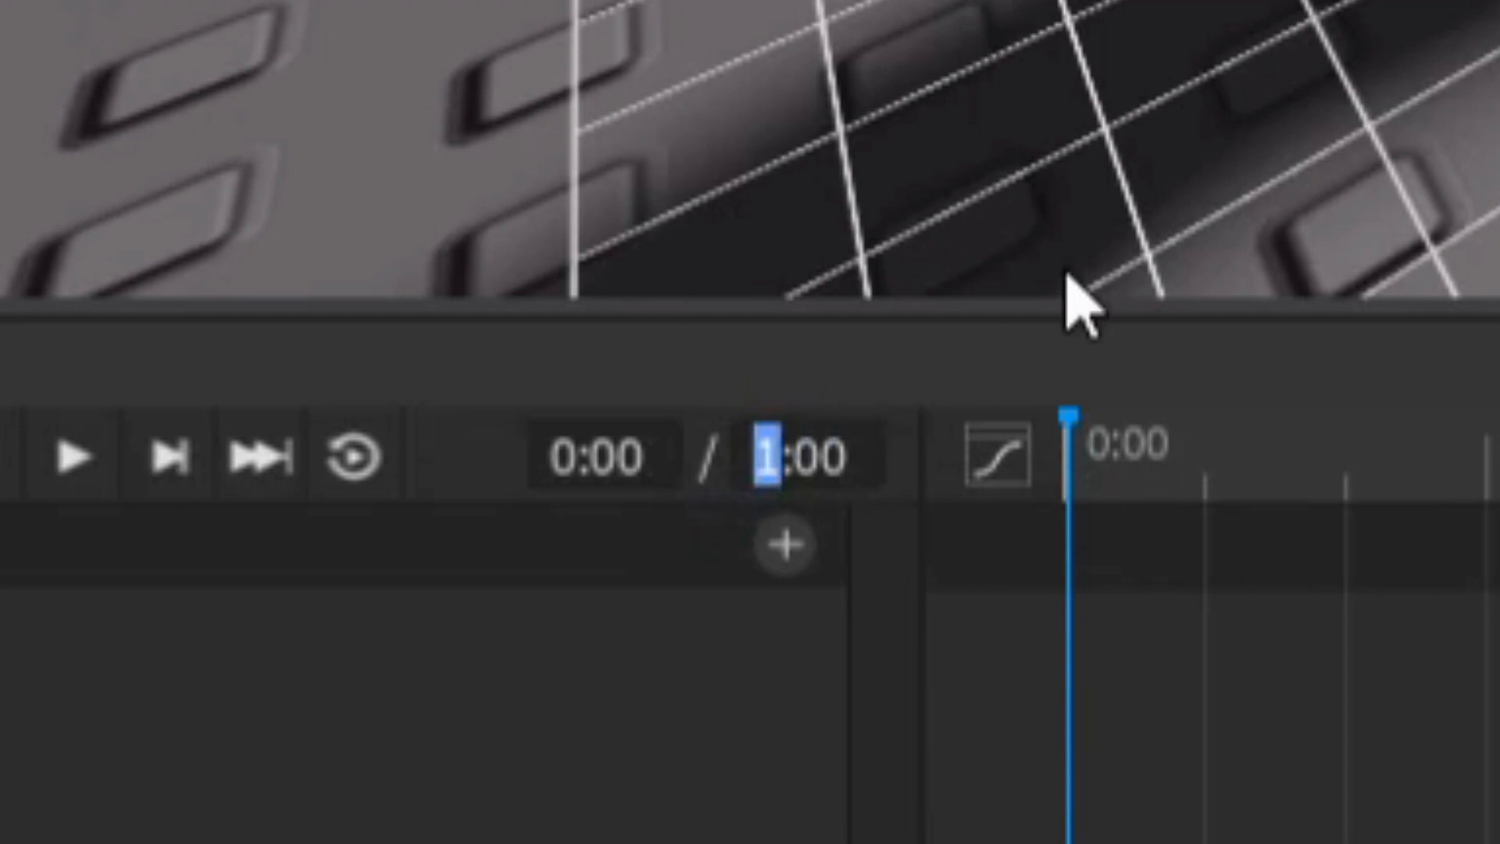
type("3")
key("Return")
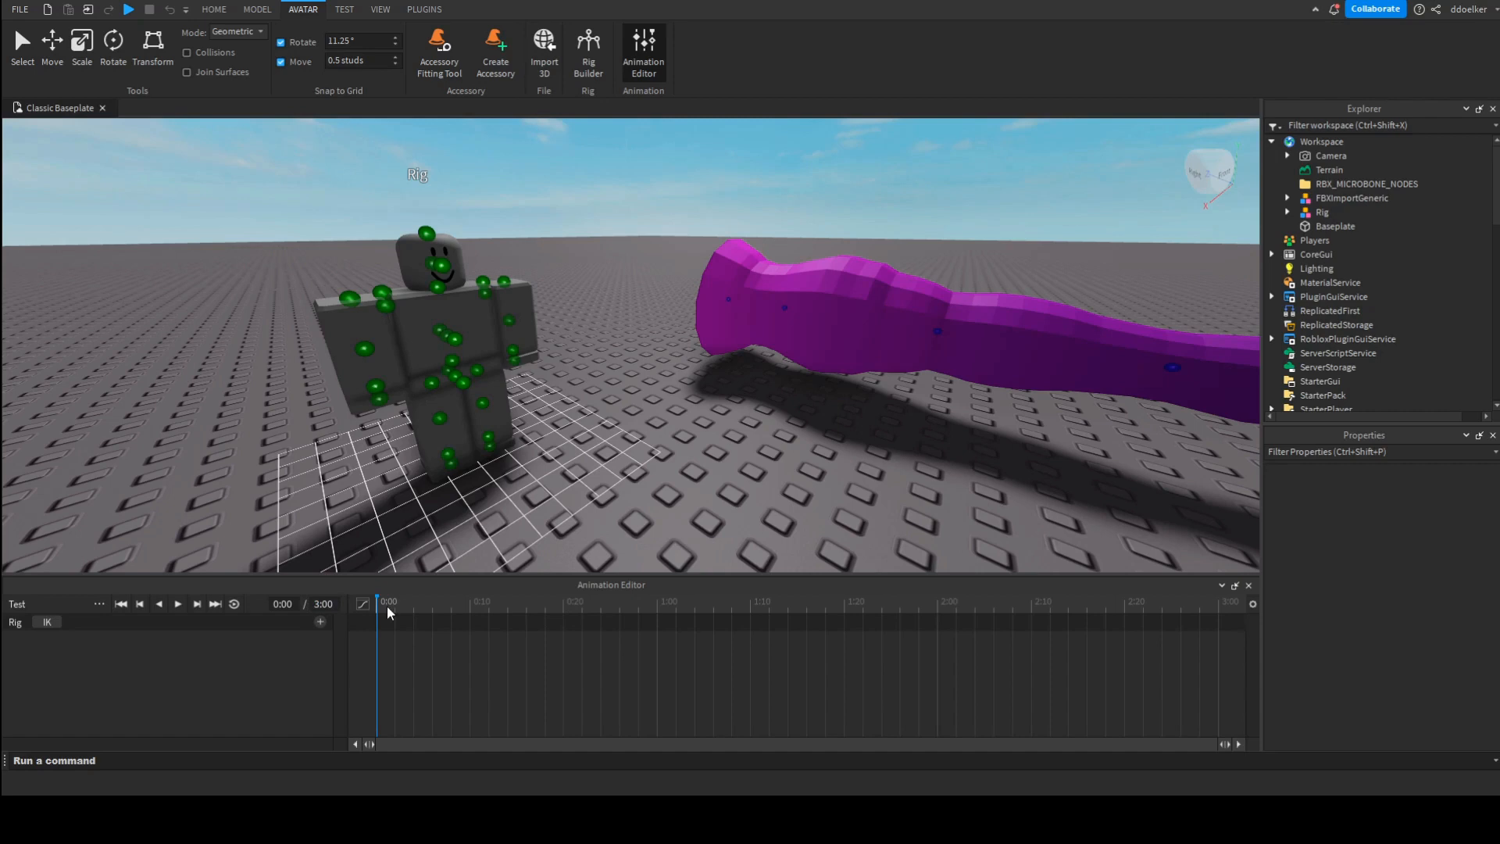
left_click_drag(651, 601, 657, 604)
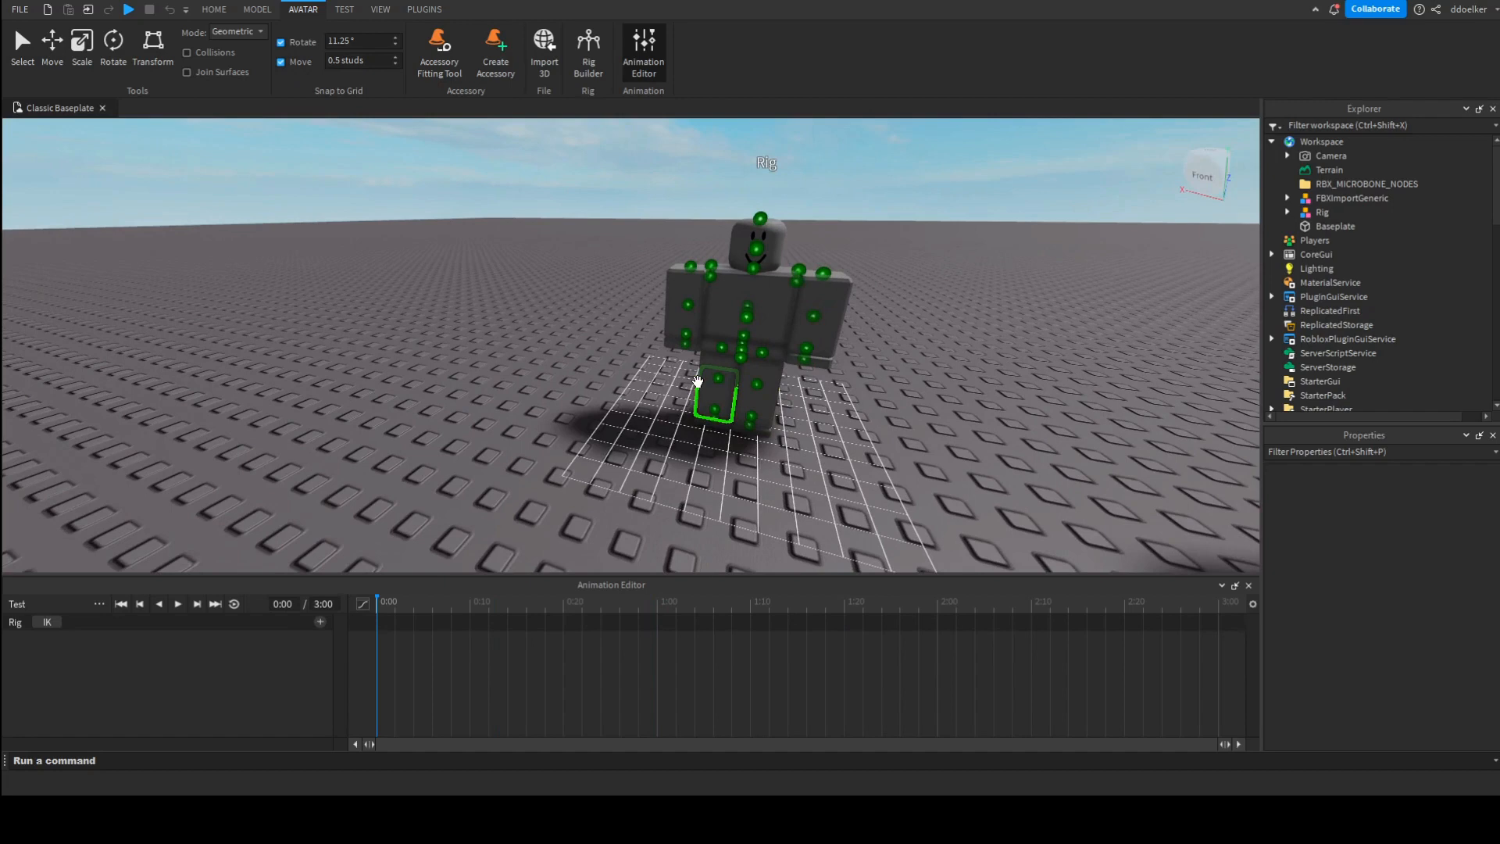
Step: Rotate the rig's left upper leg slightly to record a keyframe for it at 0:00
scroll(697, 382, "up", 5)
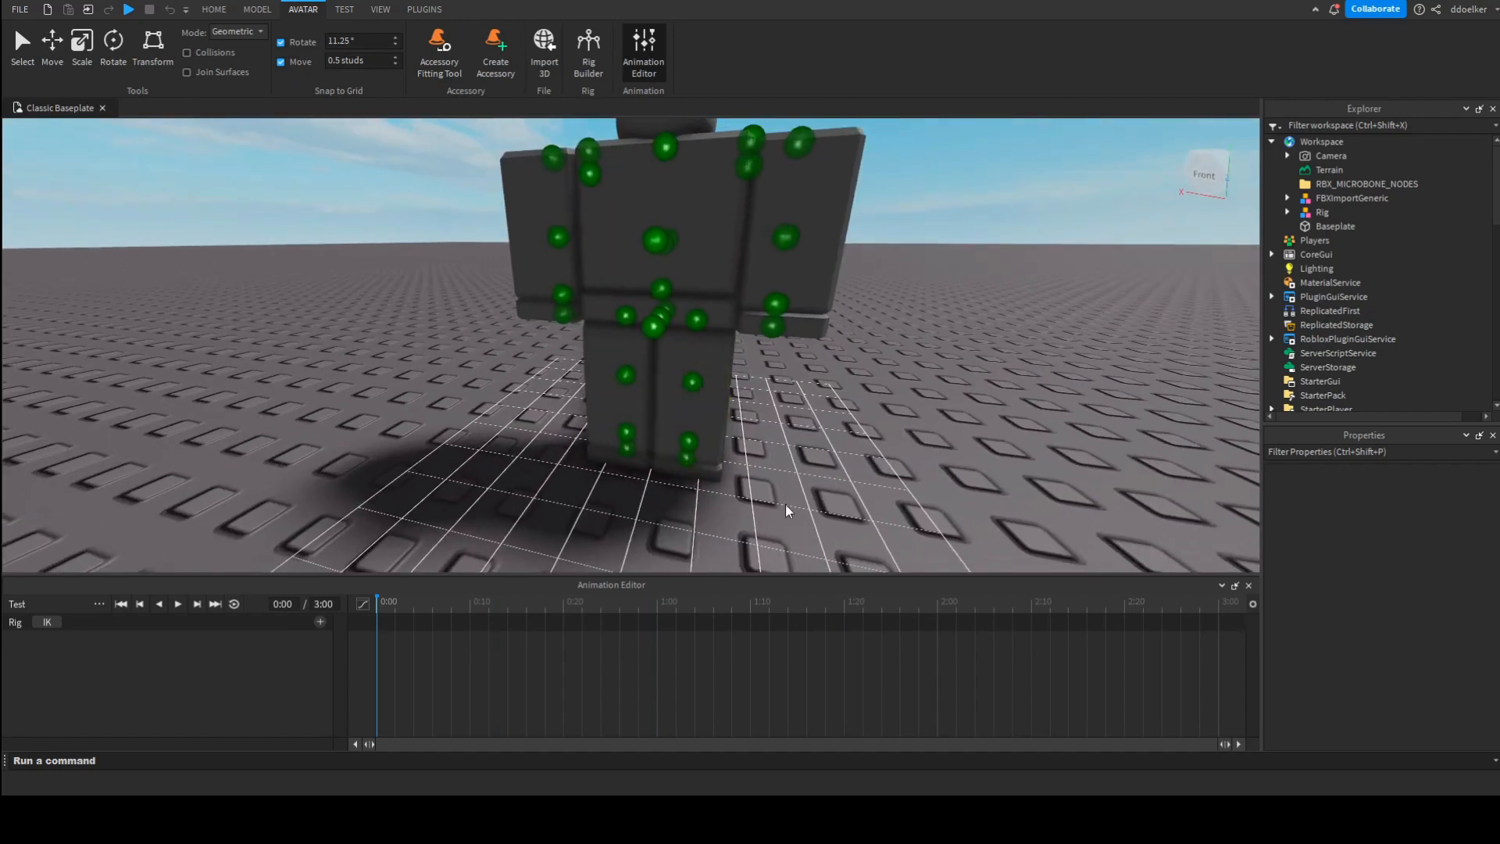
scroll(785, 503, "down", 6)
scroll(661, 376, "up", 6)
right_click_drag(661, 377, 661, 378)
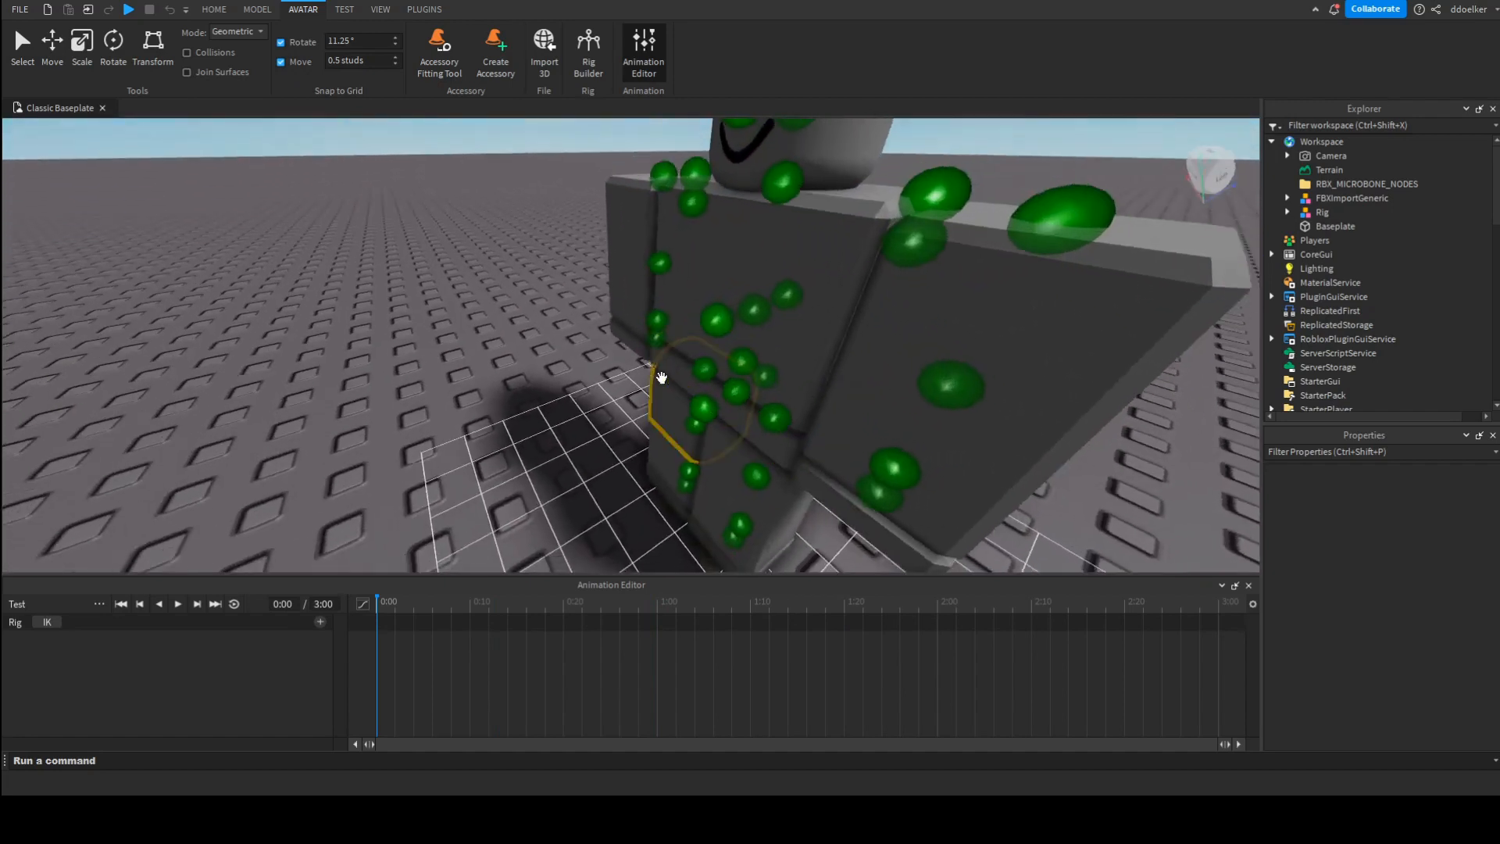
scroll(662, 378, "down", 6)
scroll(707, 414, "up", 3)
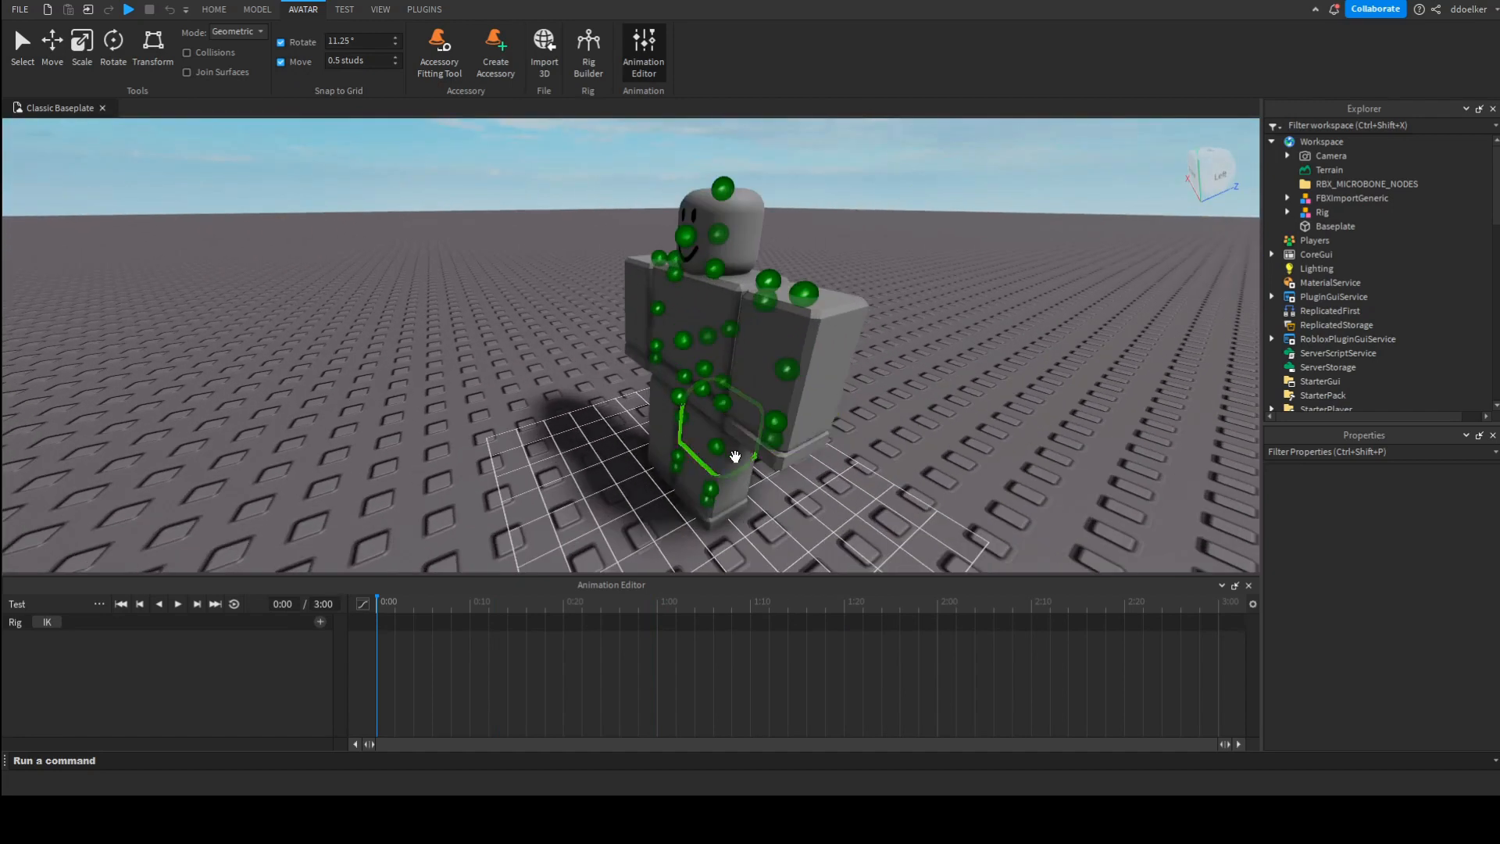
left_click(735, 456)
right_click_drag(735, 456, 742, 434)
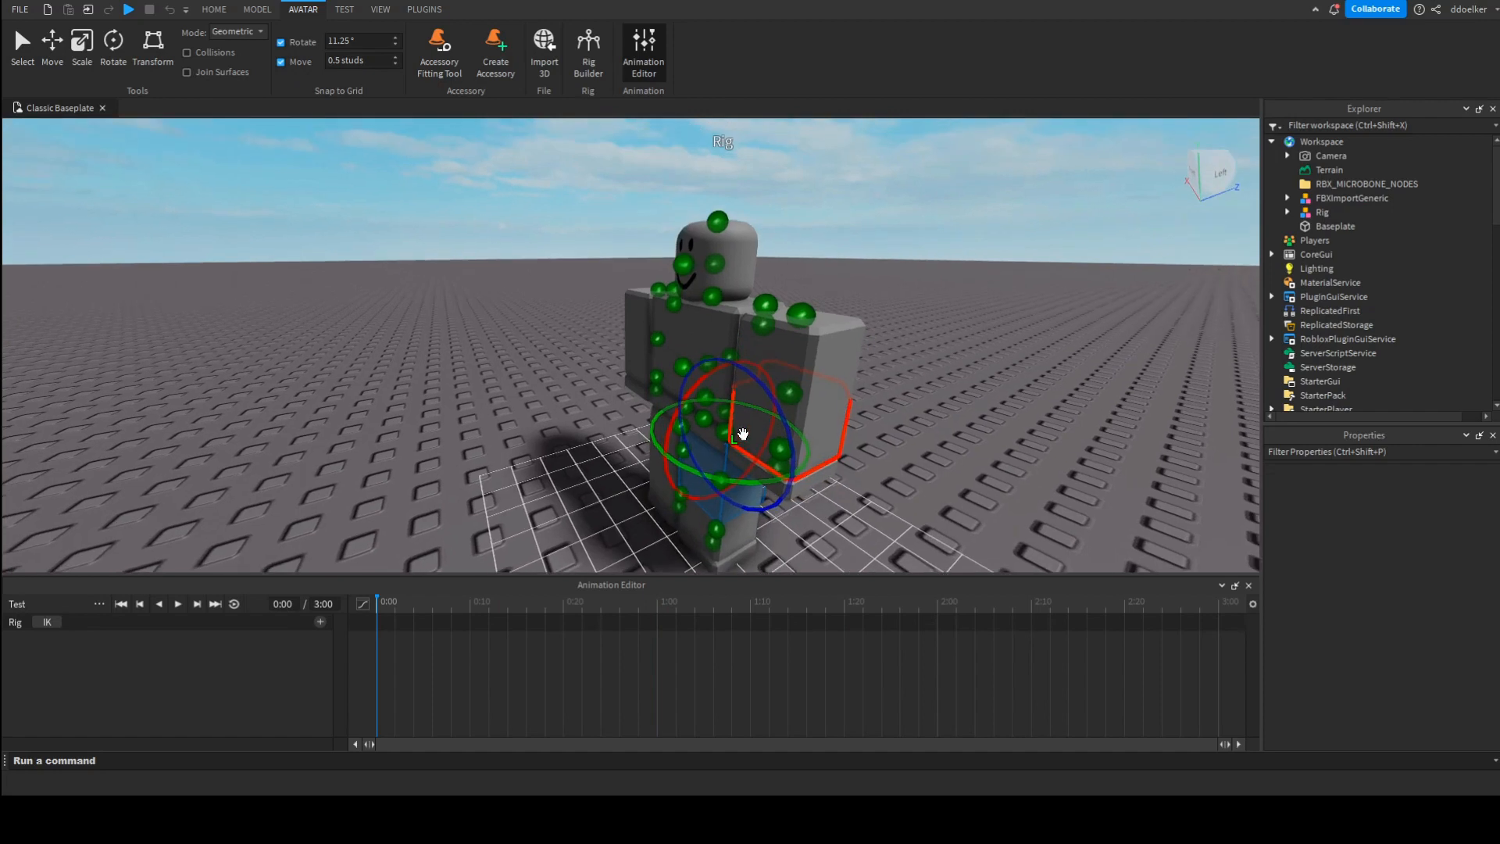
left_click_drag(702, 399, 703, 381)
Step: Rotate the right upper leg and right lower leg slightly to record their keyframes at 0:00
right_click_drag(703, 381, 700, 382)
key("w")
key("s")
left_click(544, 381)
left_click_drag(627, 272, 632, 286)
right_click_drag(594, 483, 595, 486)
left_click(594, 486)
left_click_drag(635, 378, 639, 378)
Step: Rotate the left lower leg slightly to record its keyframe at 0:00
left_click(746, 473)
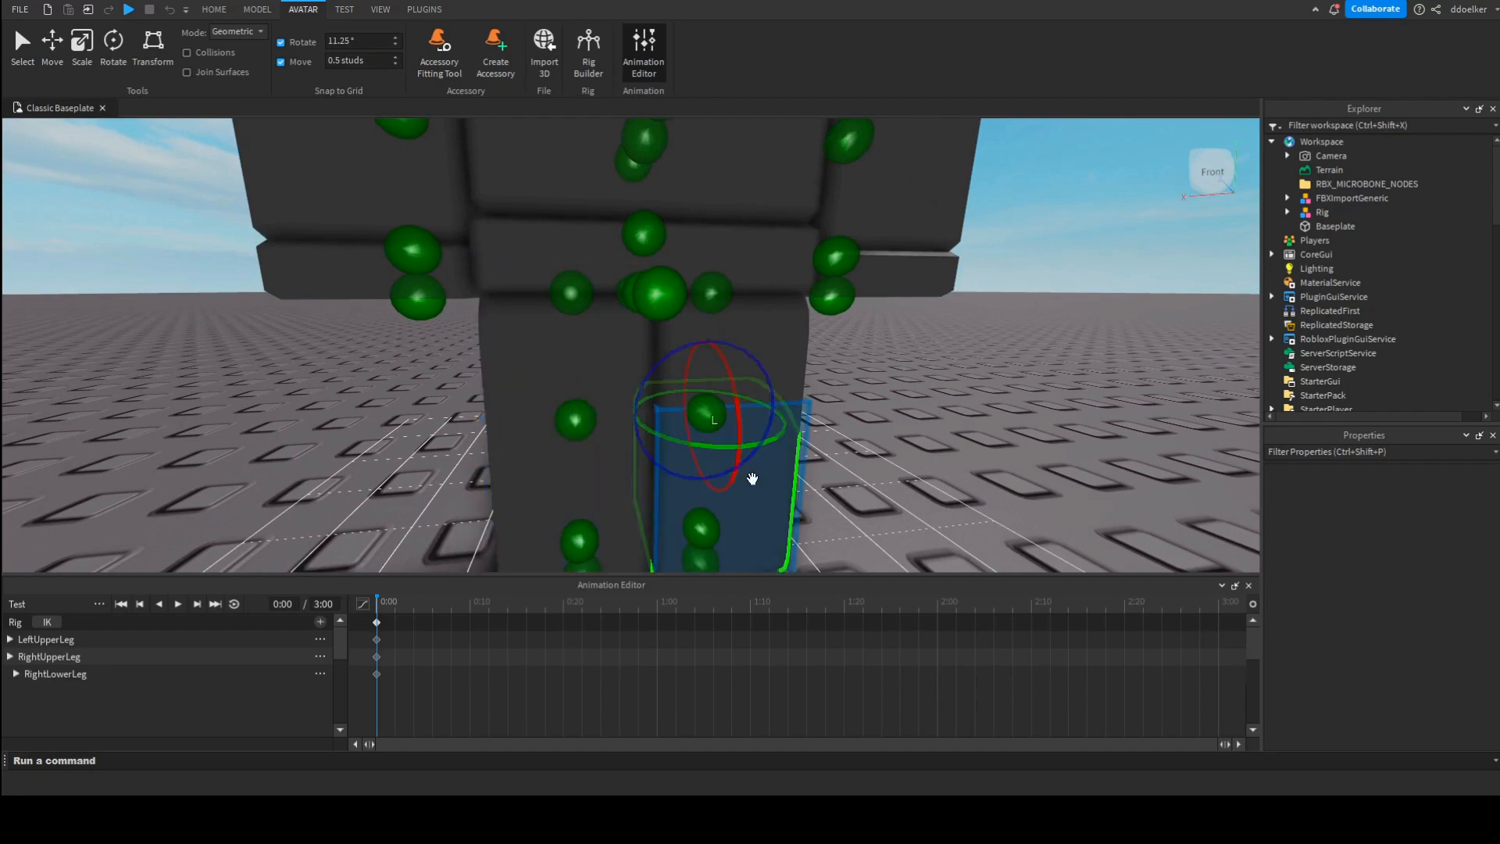
left_click_drag(754, 354, 747, 352)
scroll(743, 357, "up", 5)
scroll(743, 359, "down", 3)
right_click_drag(743, 357, 743, 355)
scroll(742, 355, "down", 3)
scroll(743, 355, "down", 5)
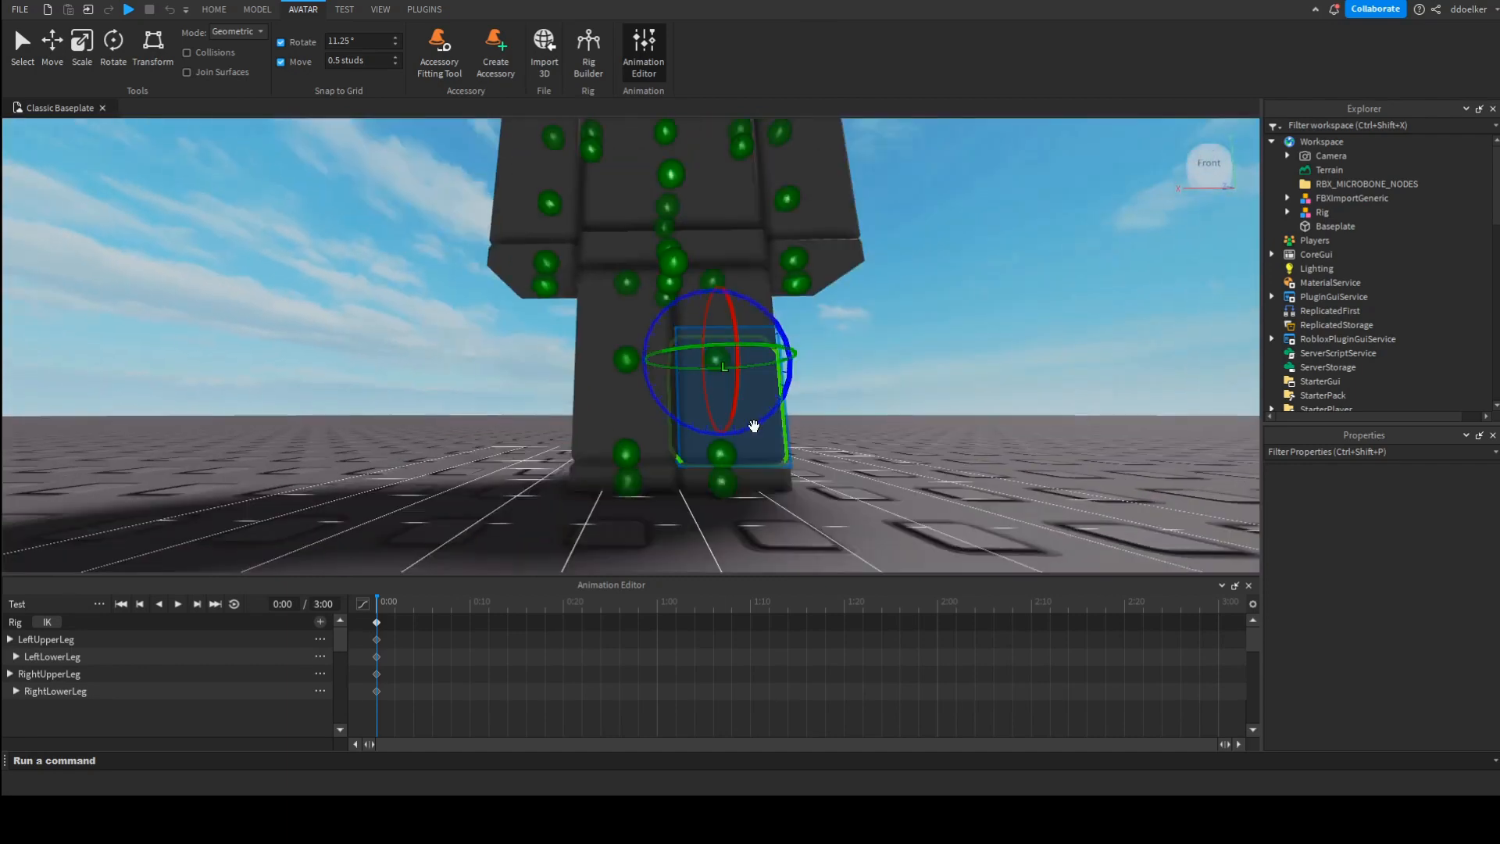
Step: Rotate the left foot and right foot slightly to record their keyframes at 0:00
left_click(750, 488)
left_click_drag(773, 401, 772, 398)
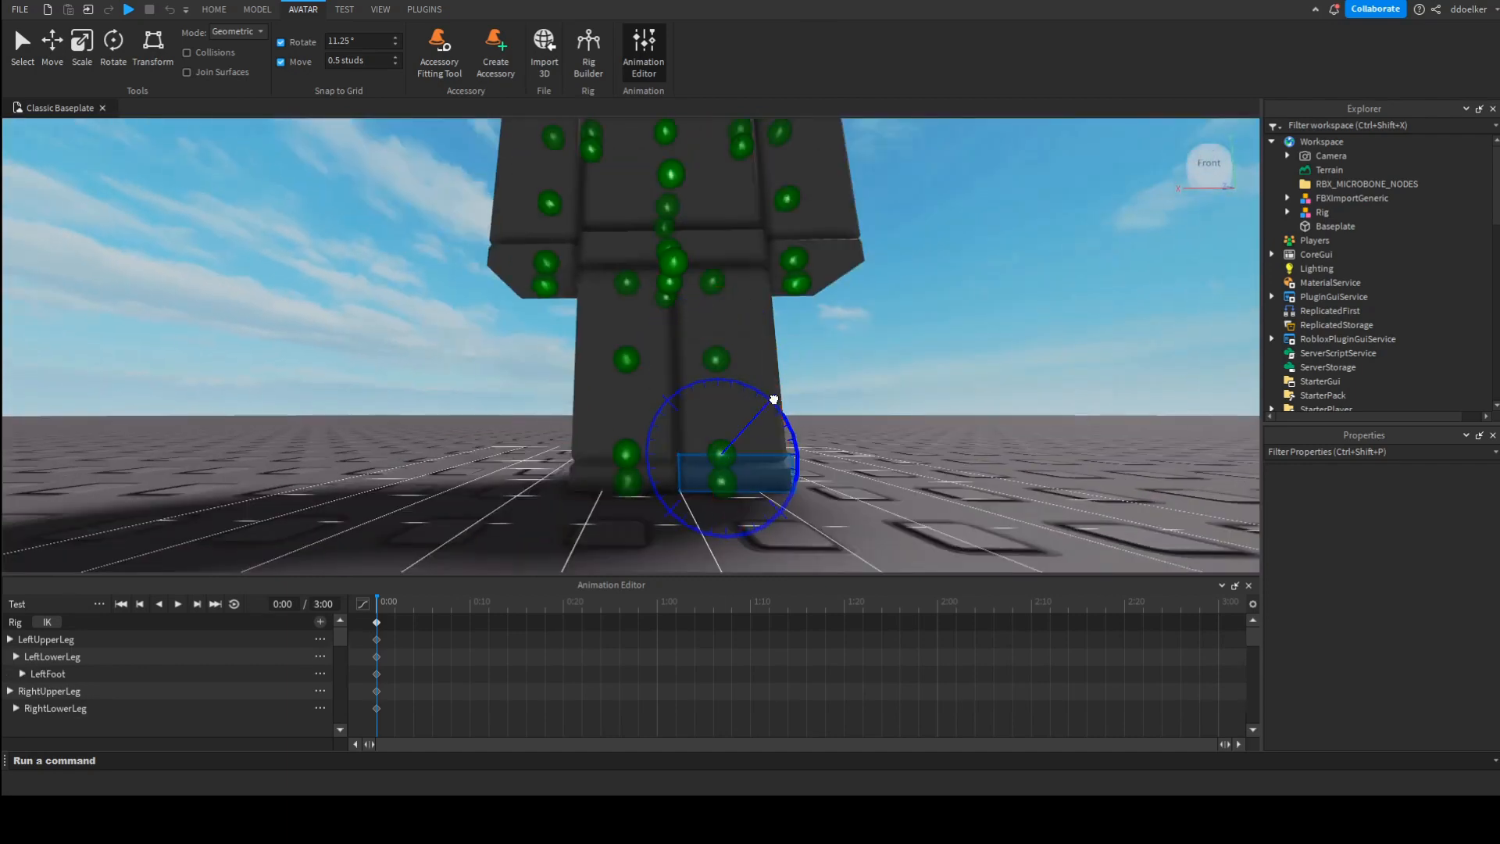
left_click(577, 468)
left_click_drag(677, 405, 670, 411)
scroll(670, 411, "up", 5)
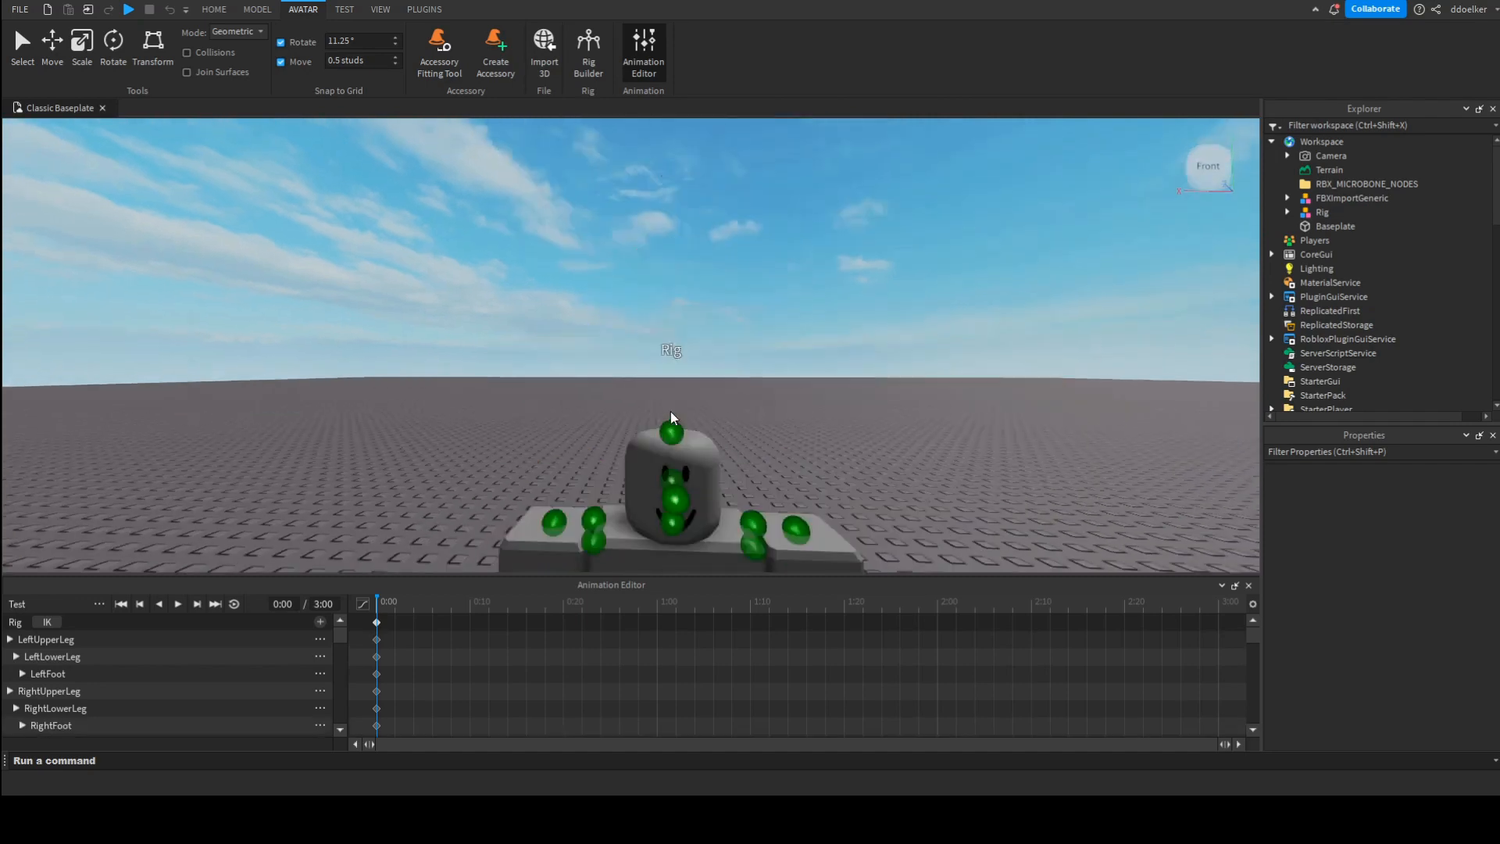
Step: Rotate the rig's torso parts slightly to record torso keyframes at 0:00
scroll(670, 411, "down", 6)
right_click_drag(670, 411, 679, 408)
left_click(734, 280)
left_click_drag(756, 260, 757, 237)
left_click(763, 240)
left_click_drag(739, 452, 737, 450)
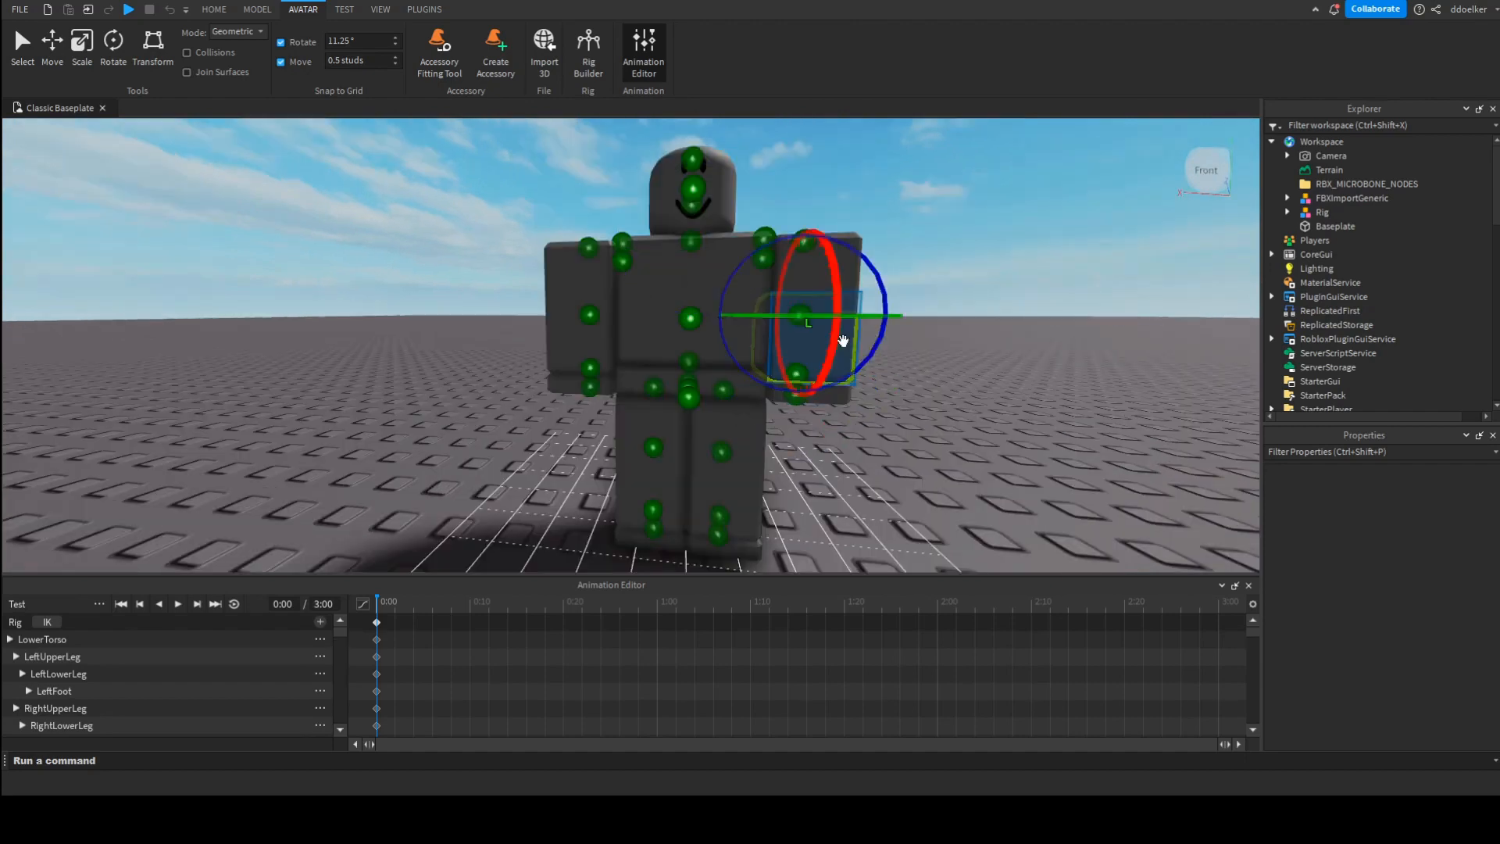
Step: Rotate the left lower arm and right upper arm slightly to record their keyframes at 0:00
left_click_drag(812, 235, 828, 183)
left_click(570, 305)
left_click_drag(685, 217, 689, 213)
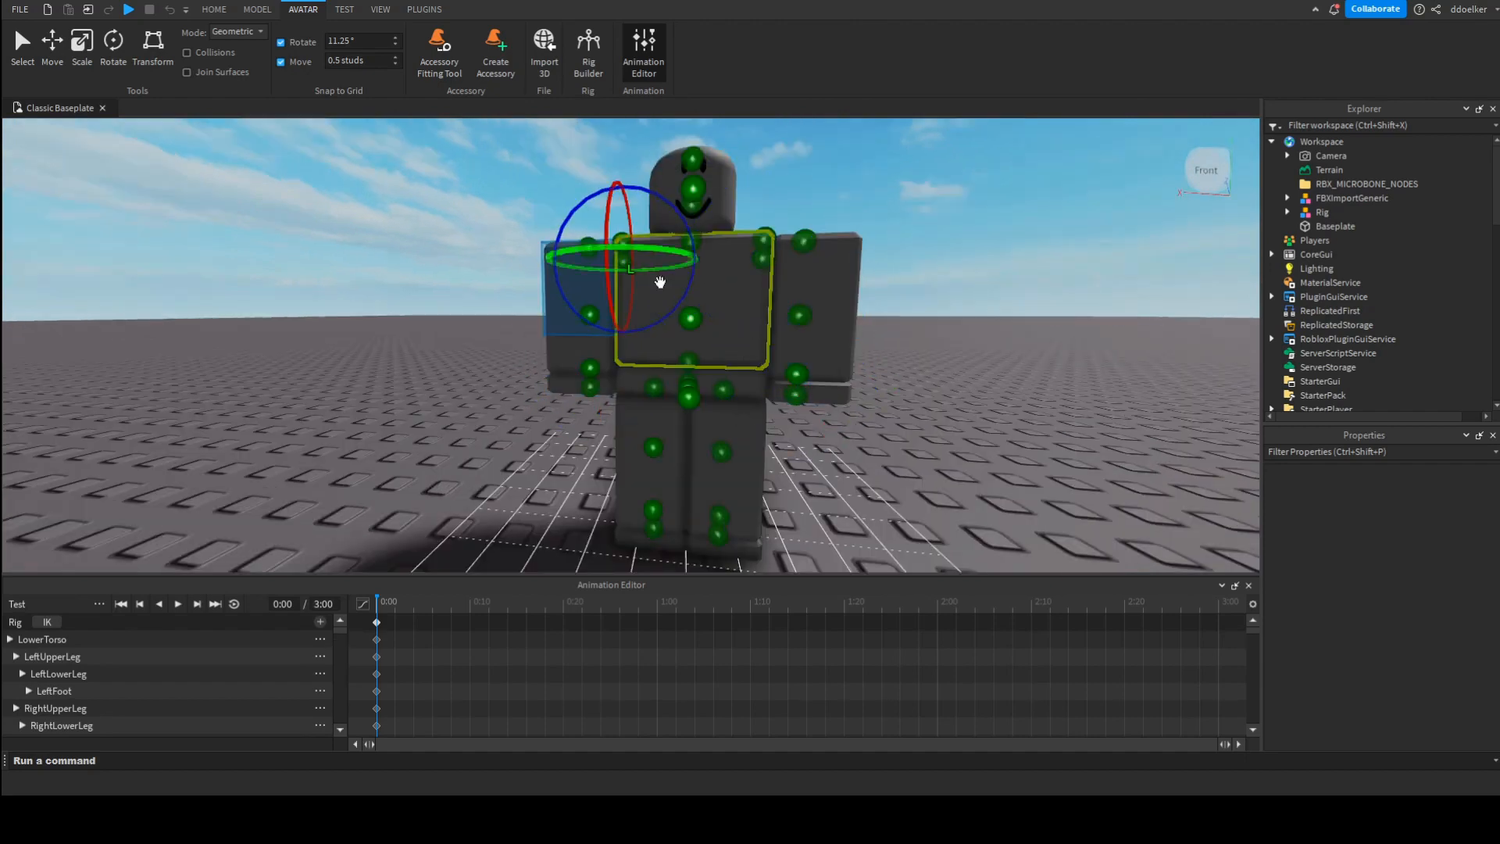
left_click_drag(689, 213, 690, 213)
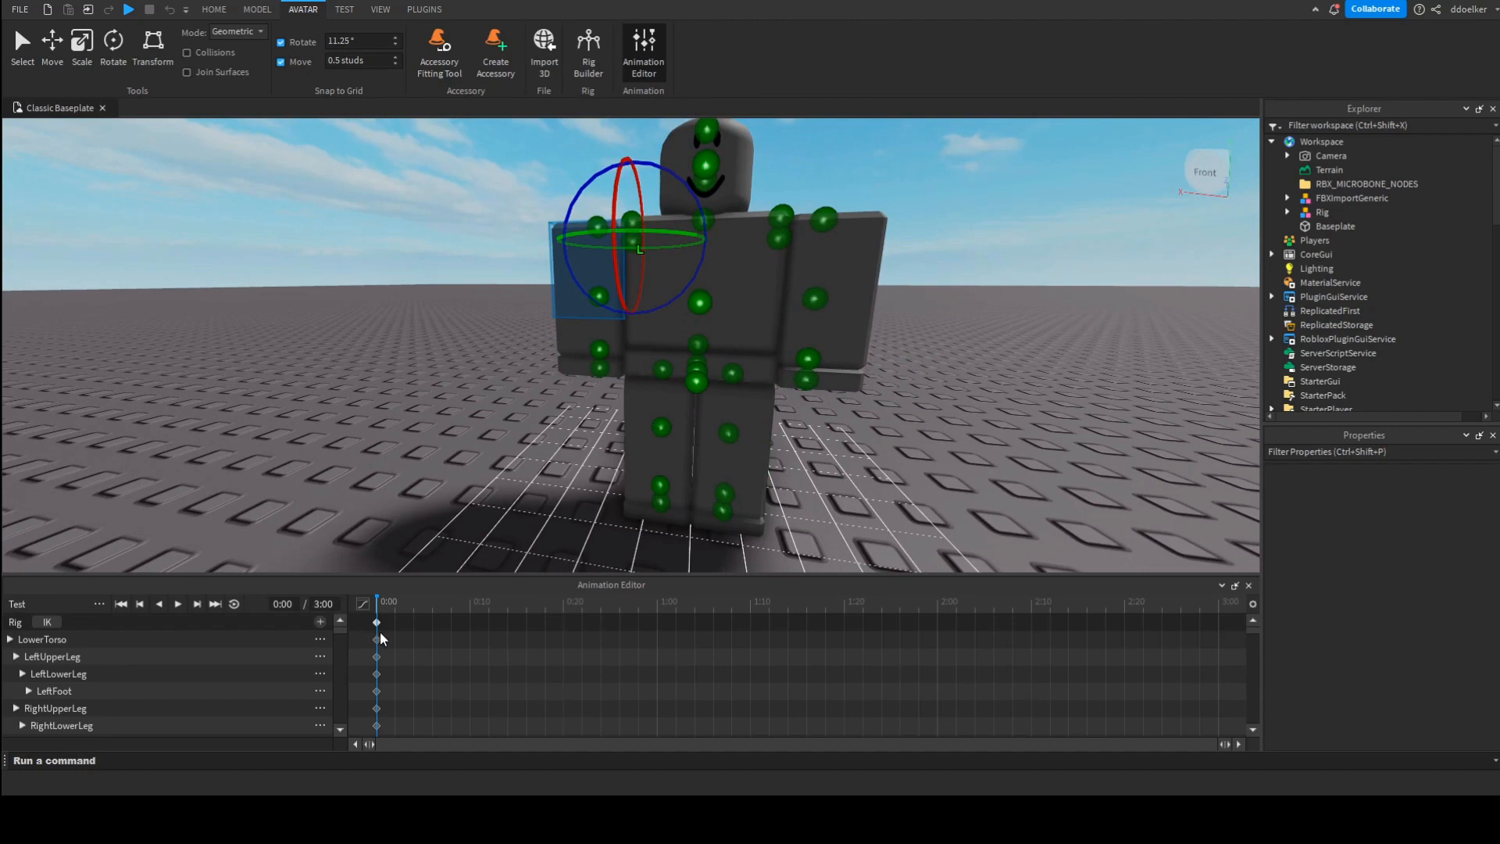
Step: Review the body-part tracks in the timeline and select the RightHand keyframe at 0:00
scroll(381, 638, "down", 5)
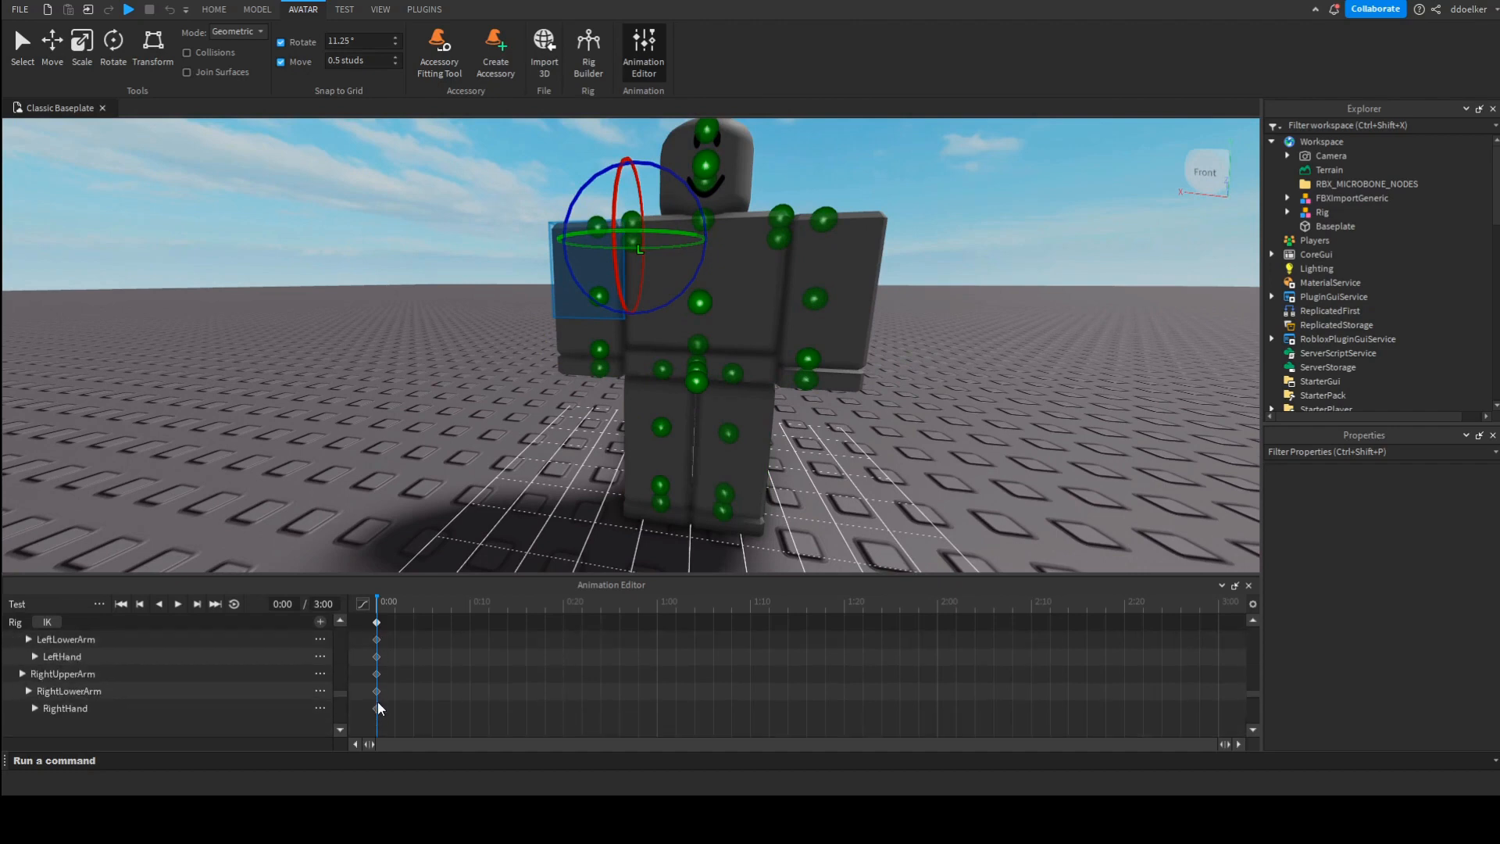
left_click(377, 708)
scroll(387, 704, "up", 5)
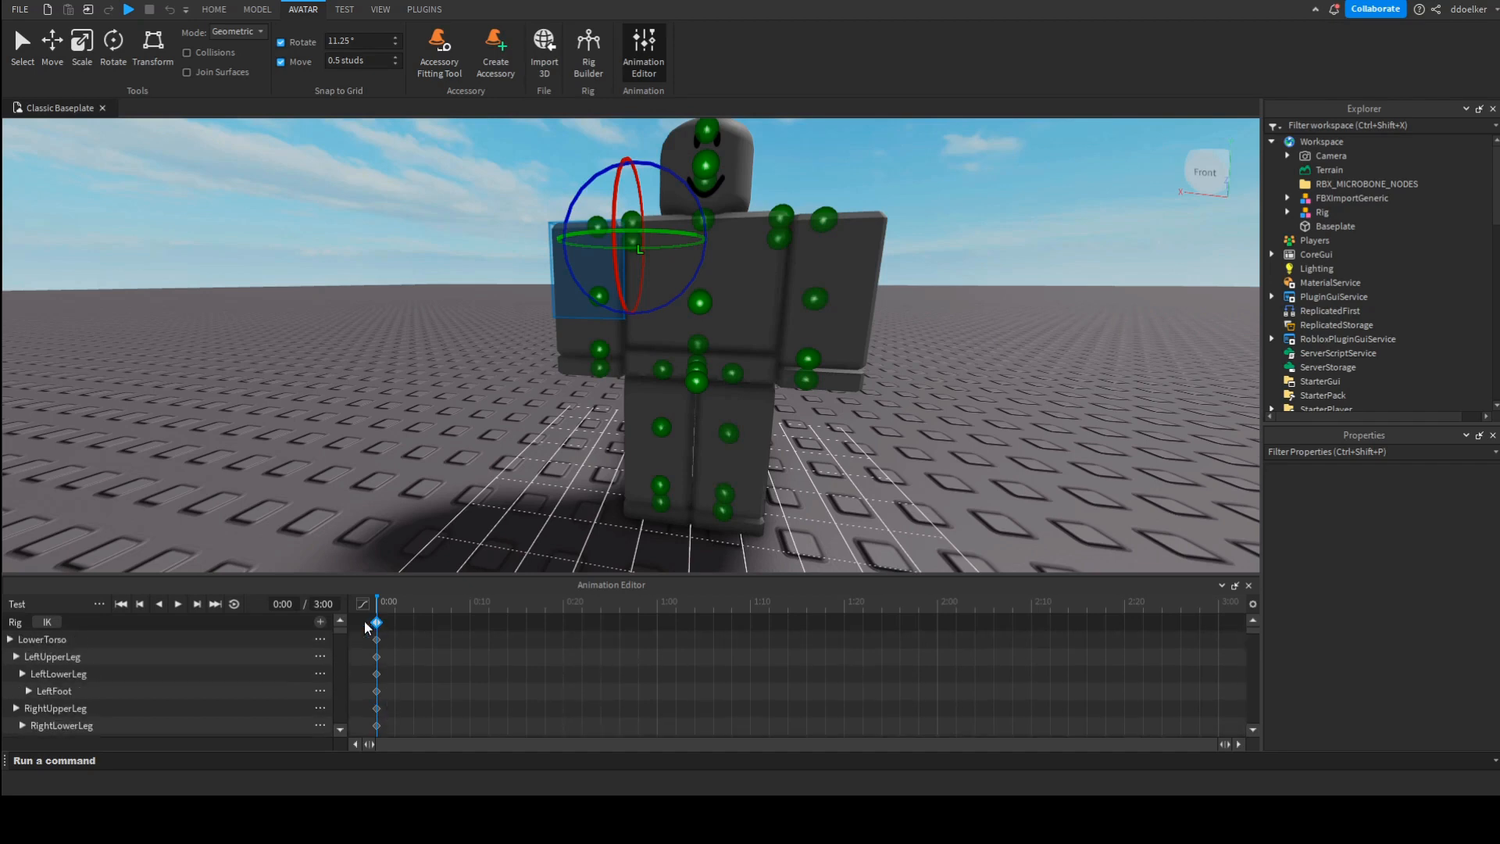
Step: Copy the keyframes of all body parts from 0:00 and paste them at 3:00
scroll(381, 648, "down", 6)
scroll(383, 669, "up", 6)
left_click_drag(1170, 598, 1223, 606)
key("ctrl+v")
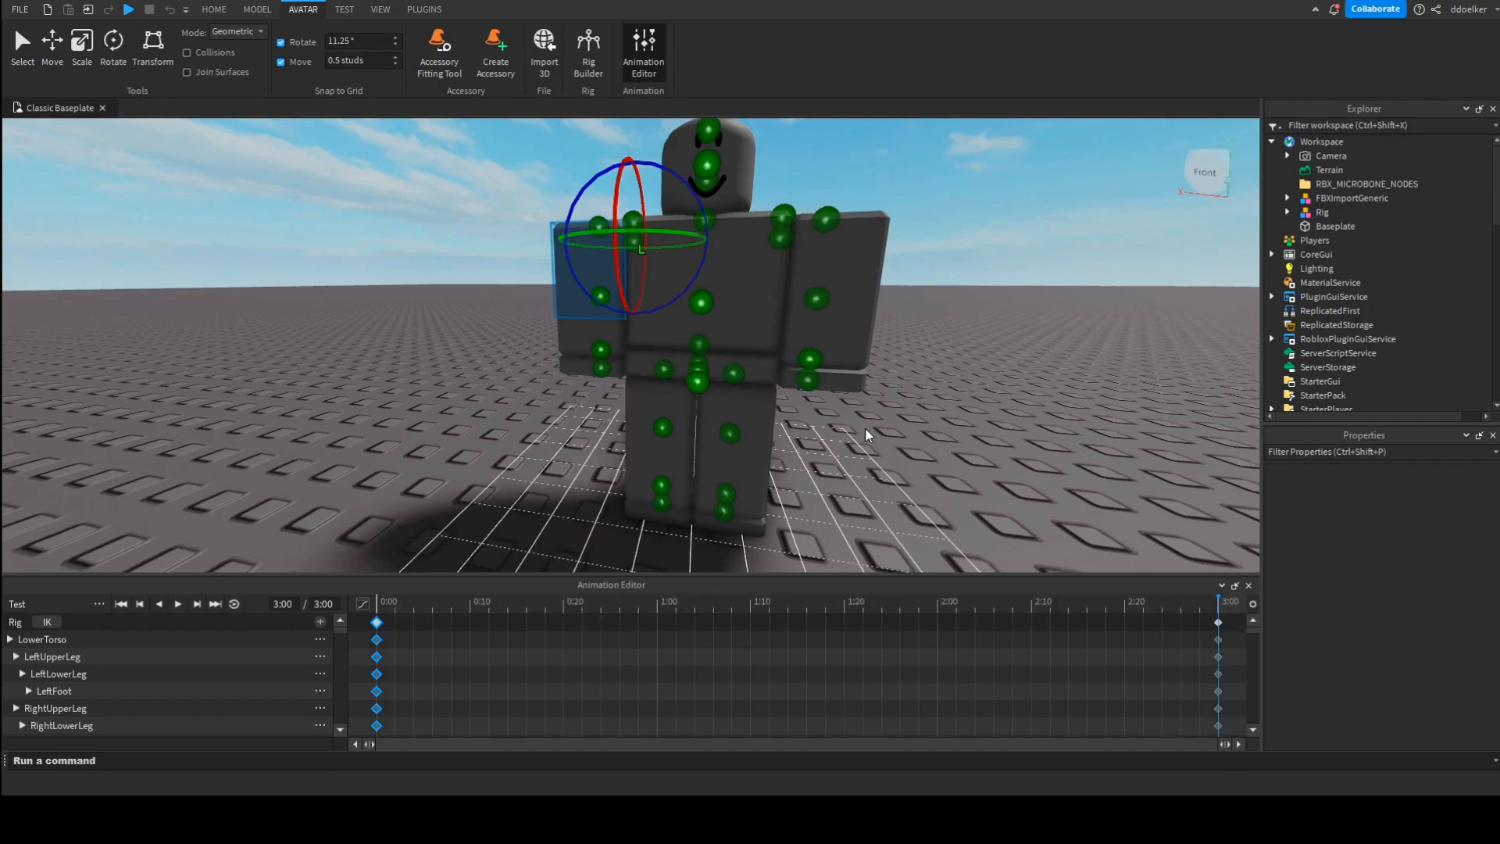
right_click_drag(865, 429, 865, 430)
scroll(865, 430, "down", 5)
scroll(865, 430, "up", 2)
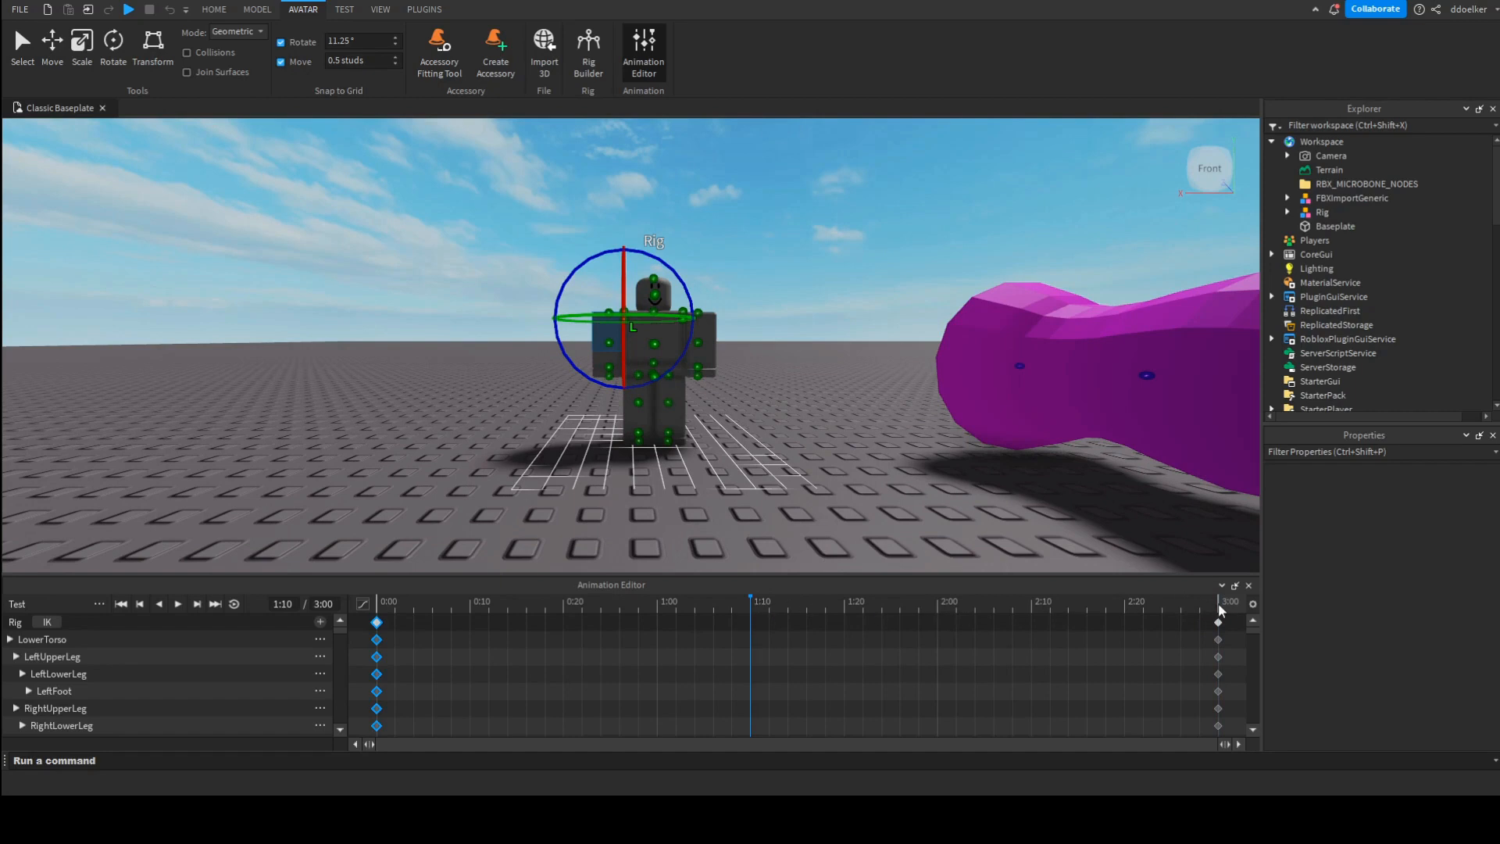
scroll(671, 406, "up", 5)
right_click_drag(671, 406, 671, 408)
scroll(820, 410, "down", 3)
right_click_drag(820, 411, 820, 411)
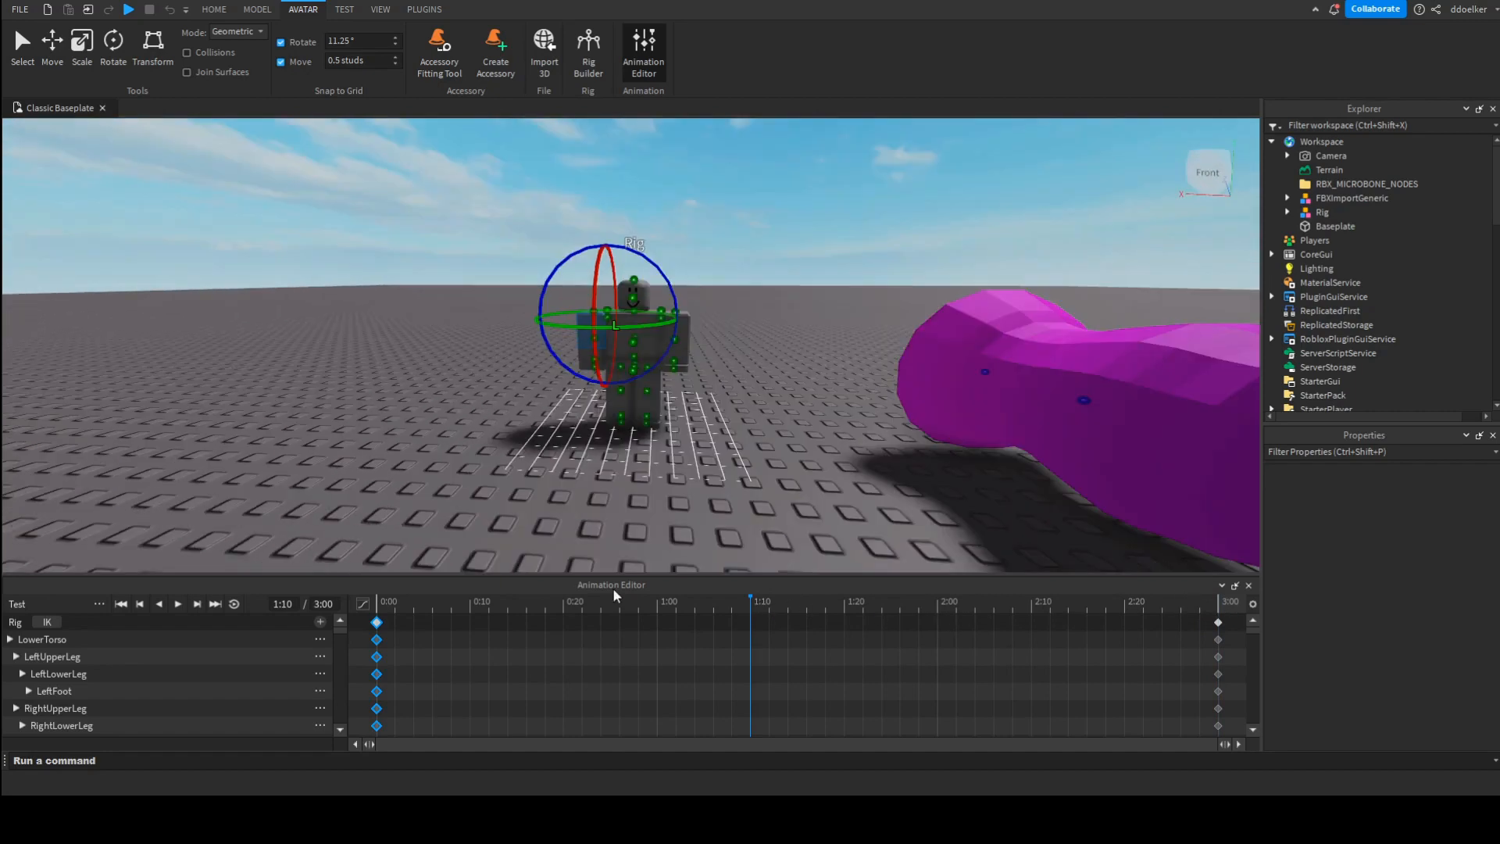
key("w")
key("s")
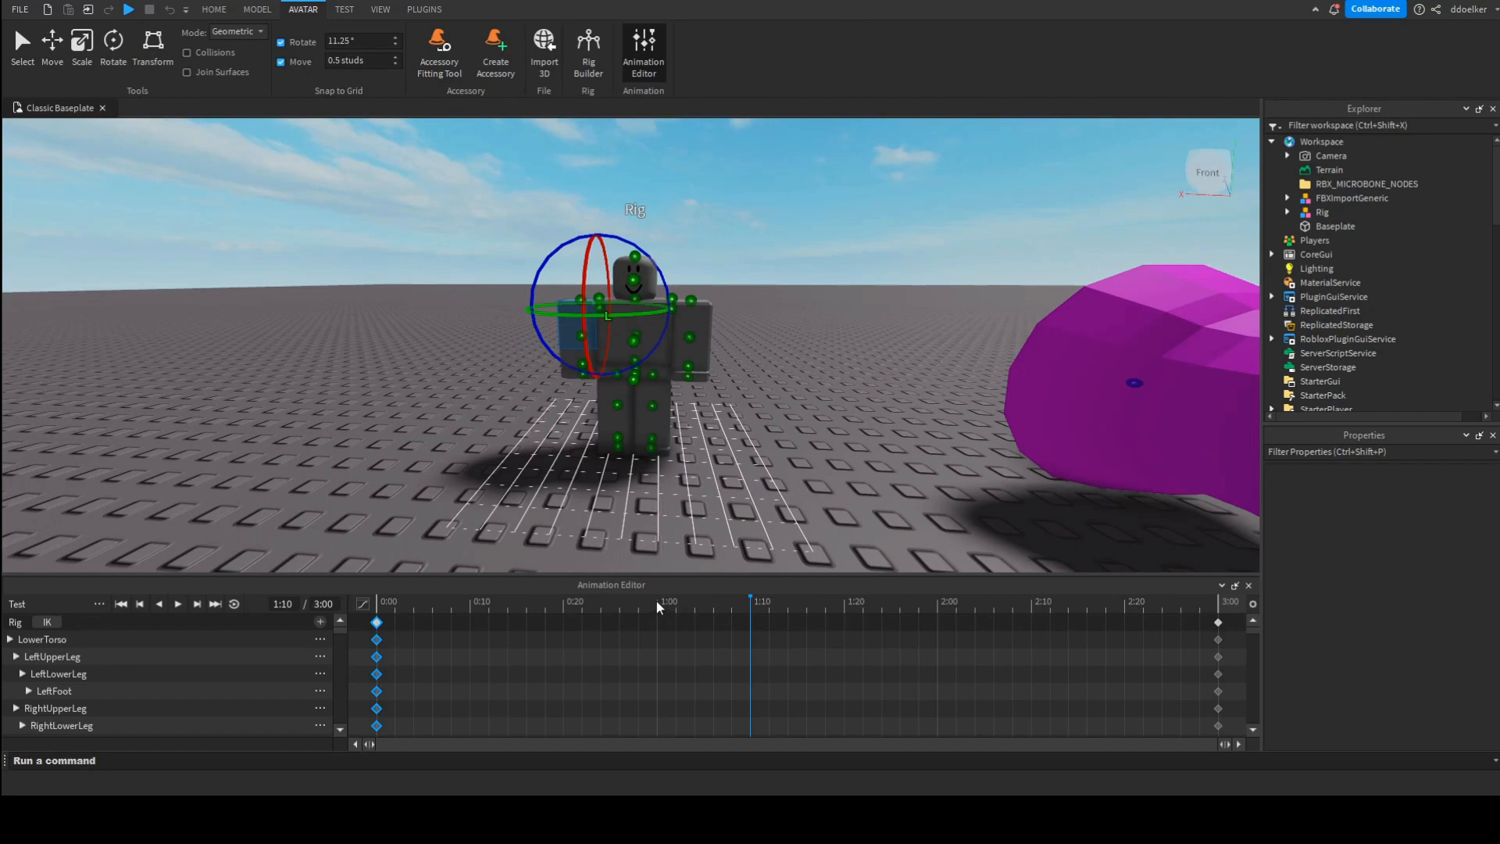
Step: Try rotating the rig's head sideways at 1:00 and turn it back upright
left_click(659, 602)
left_click(217, 8)
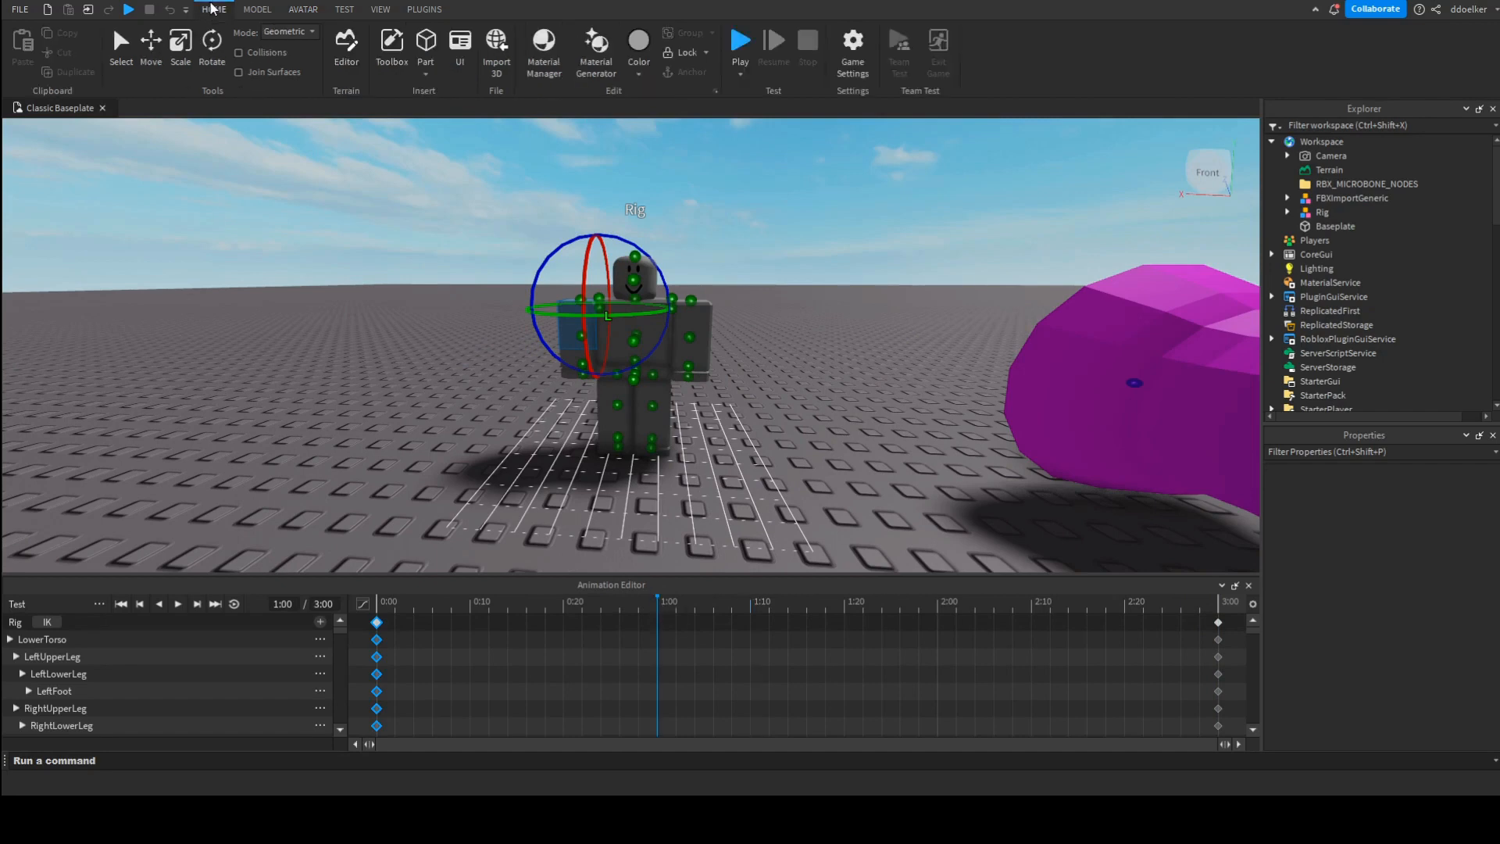
right_click_drag(789, 437, 789, 437)
key("w")
key("f")
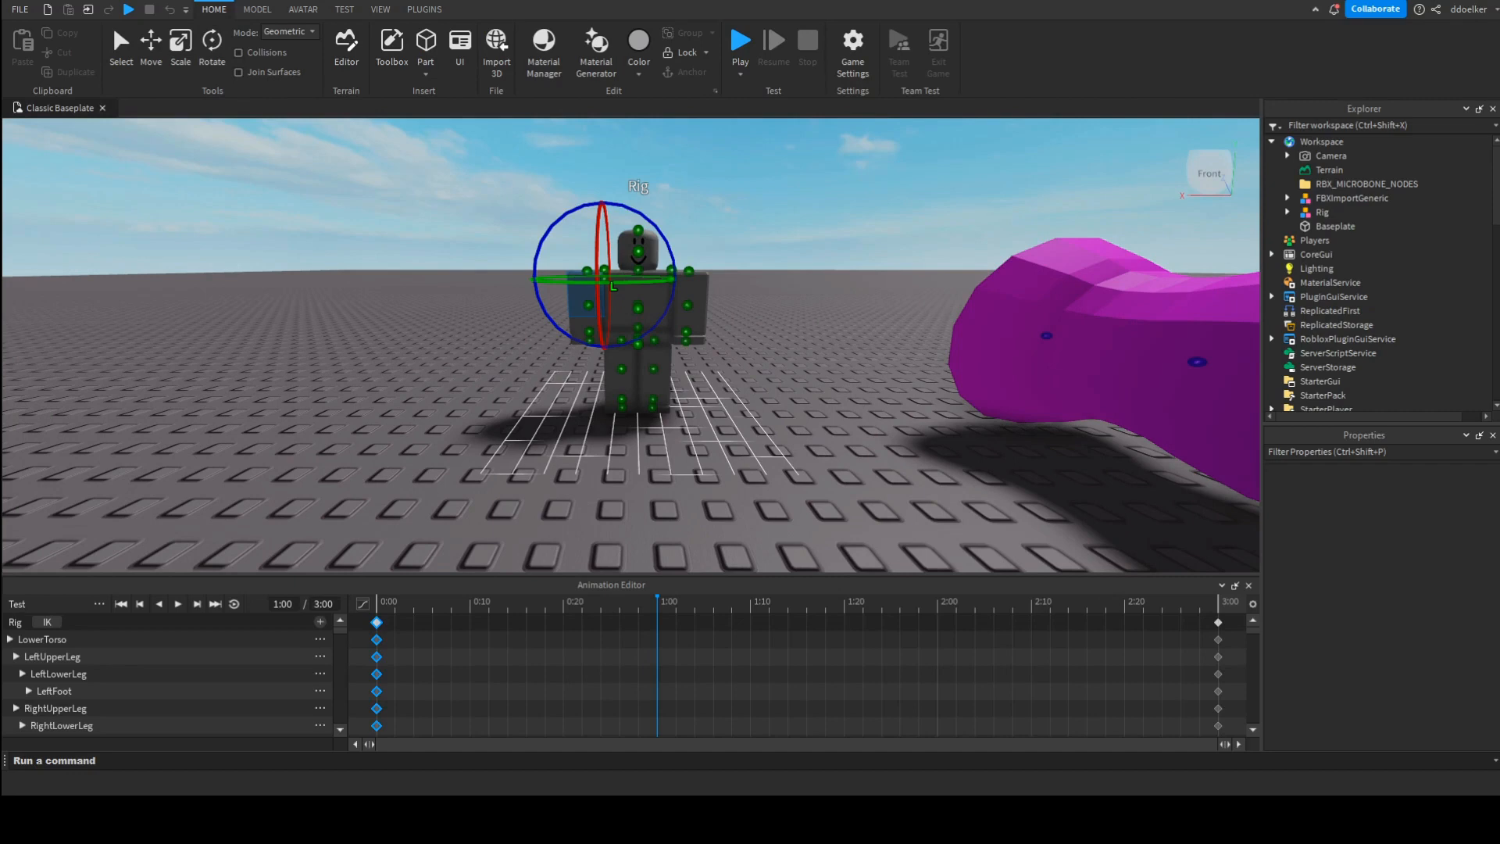
right_click_drag(666, 365, 714, 318)
key("w")
key("s")
key("w")
scroll(650, 345, "up", 2)
scroll(650, 345, "down", 3)
scroll(650, 345, "up", 3)
scroll(650, 344, "down", 1)
left_click(911, 203)
scroll(713, 318, "down", 5)
scroll(711, 322, "up", 3)
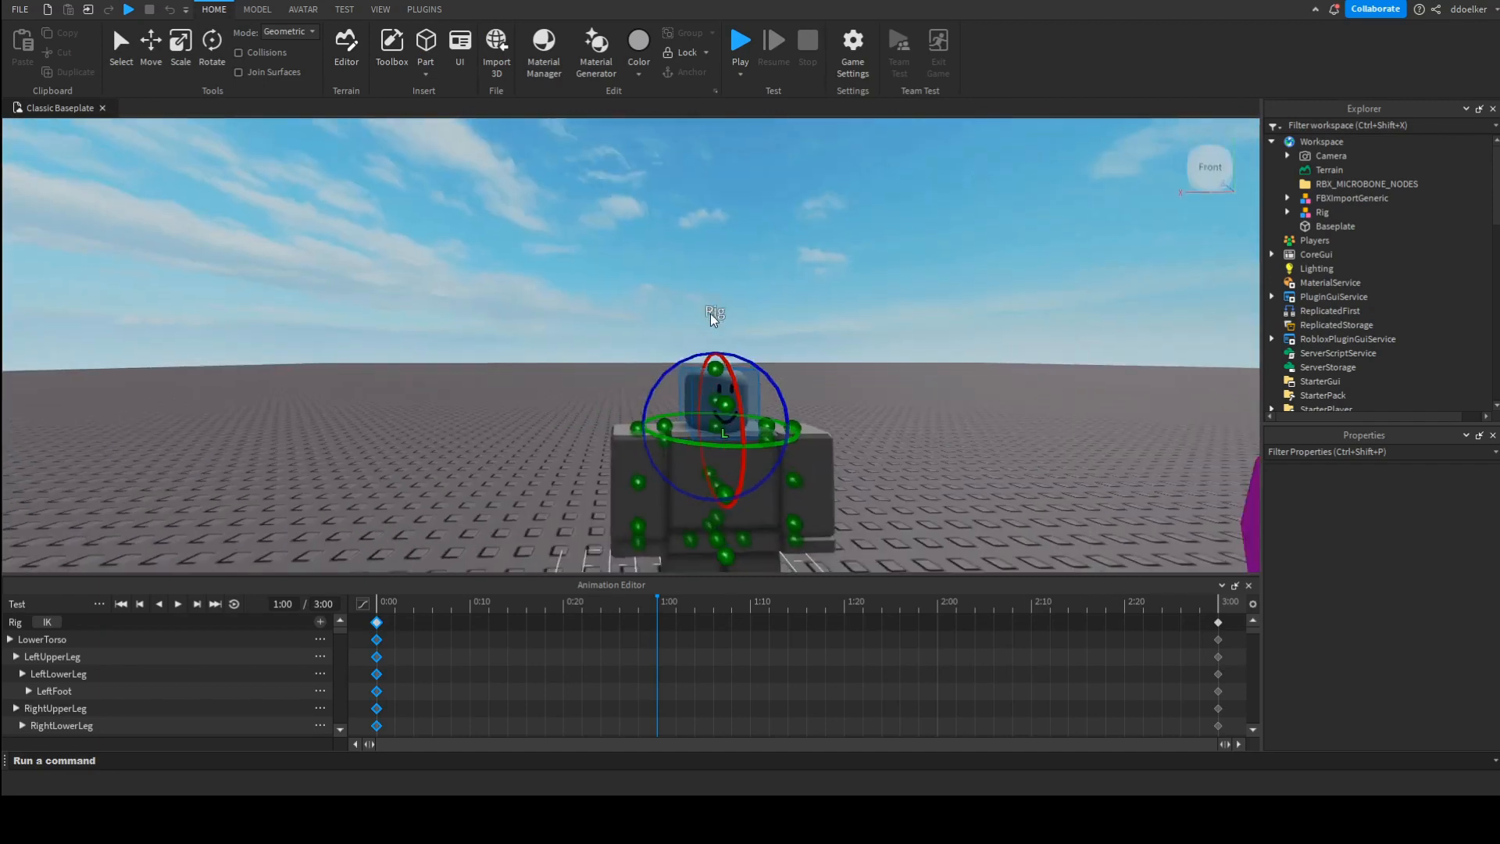
scroll(713, 318, "up", 4)
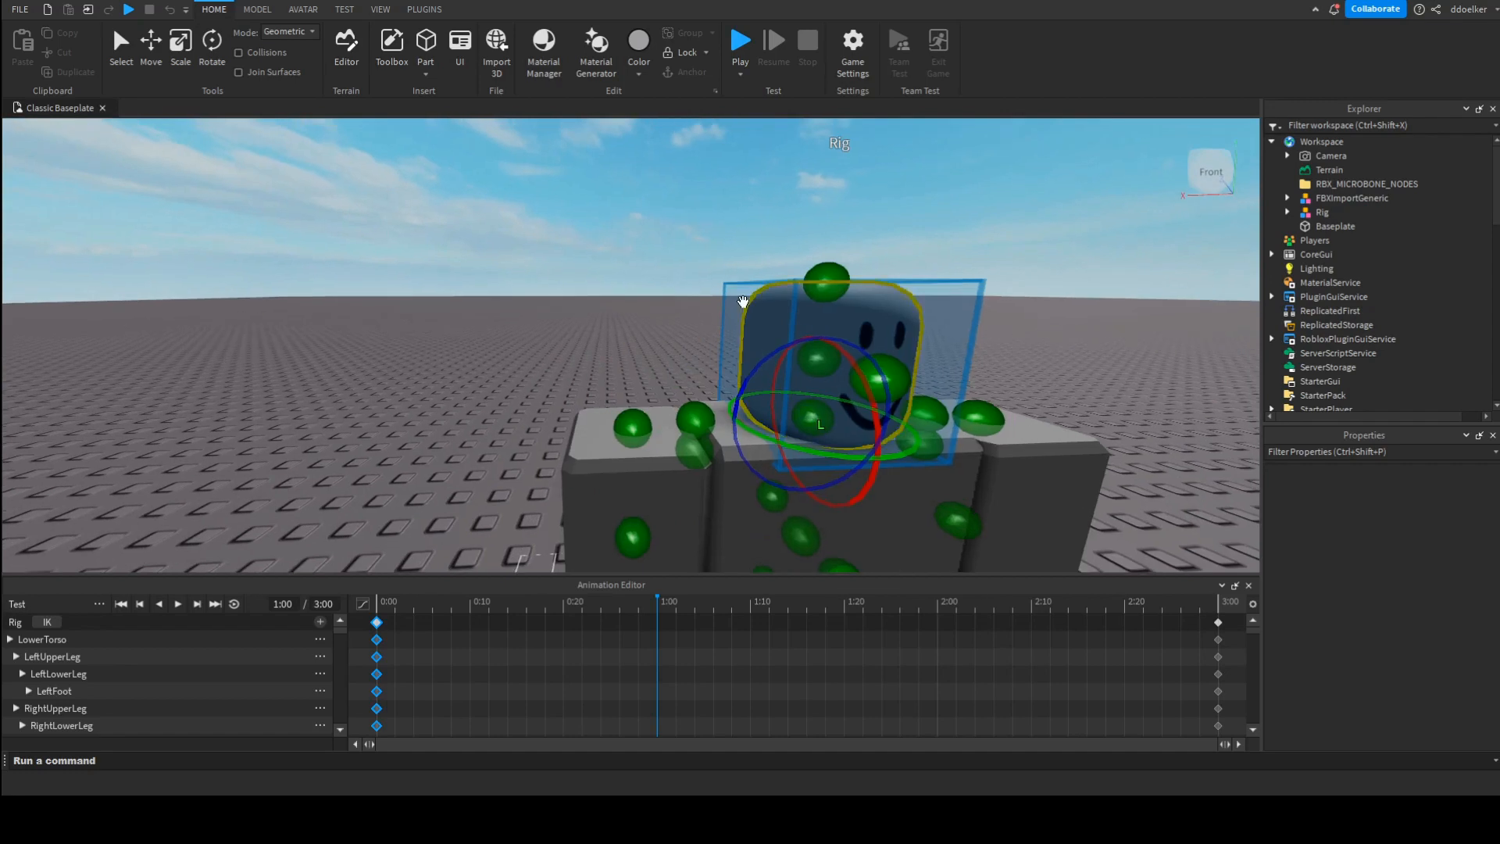
left_click(1212, 167)
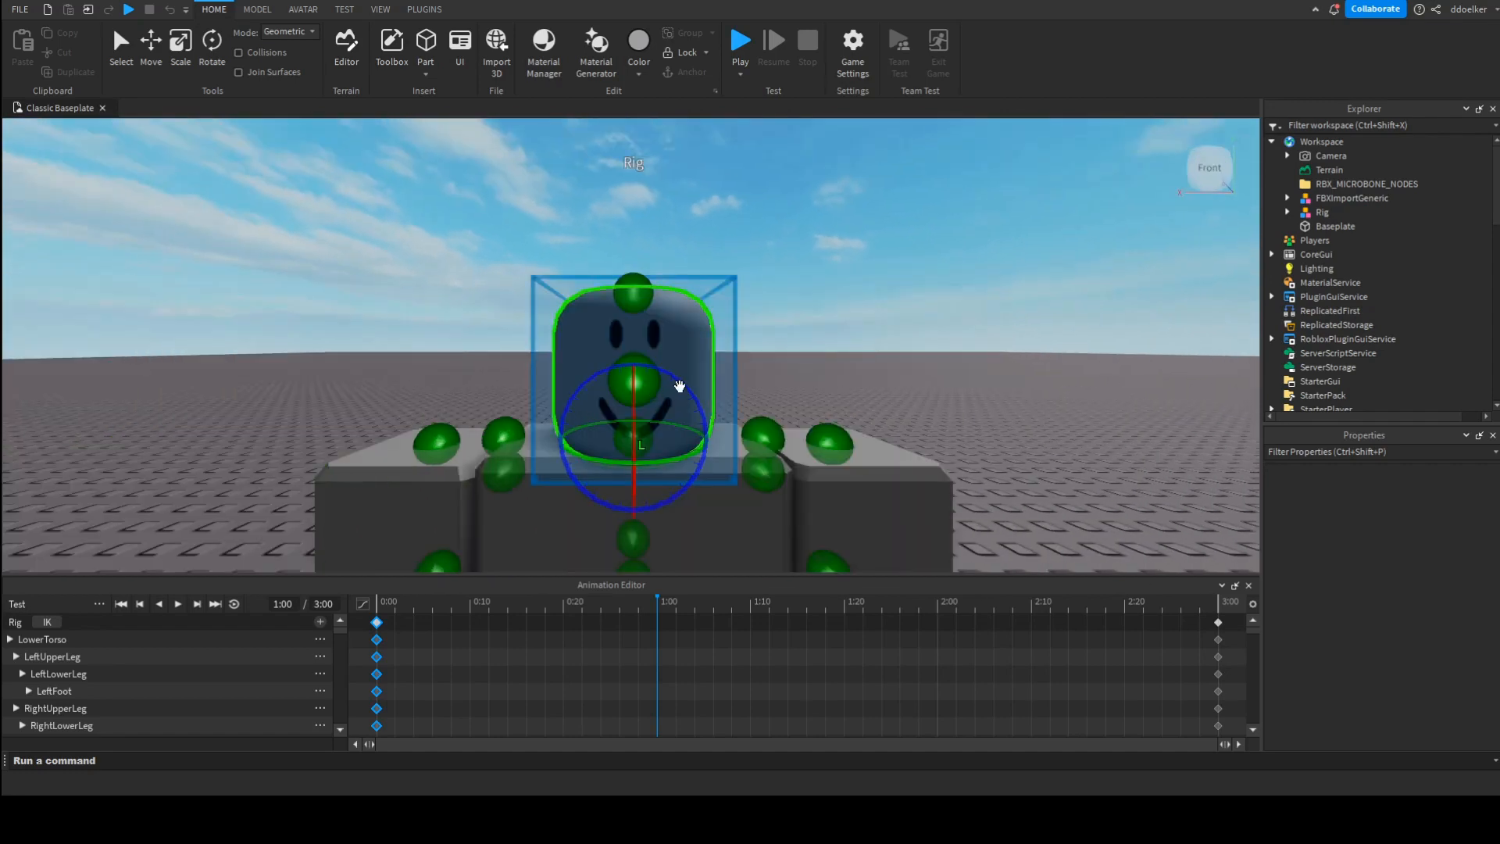
left_click_drag(693, 397, 681, 562)
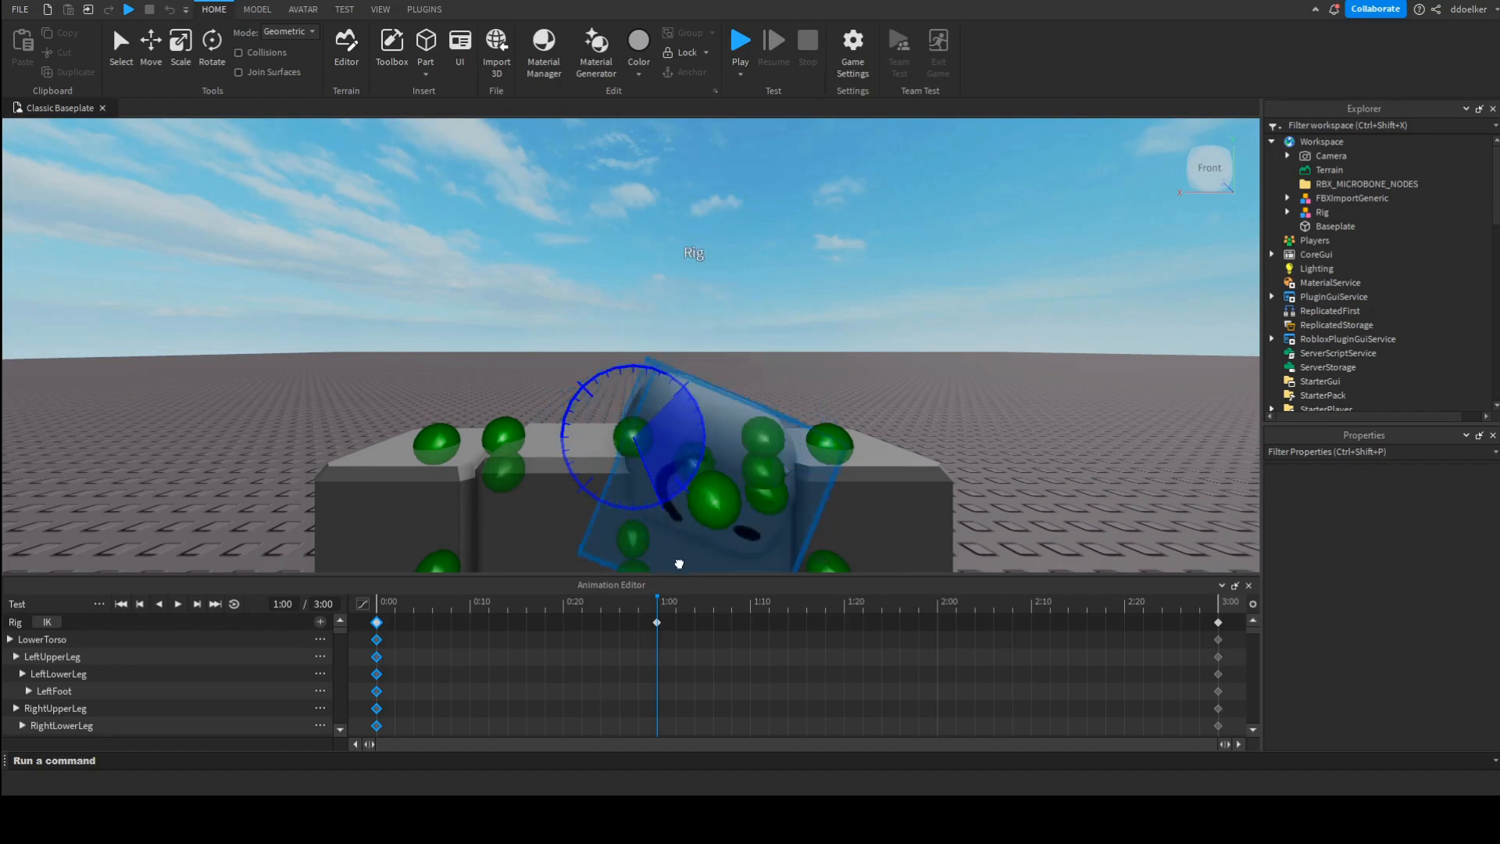
left_click_drag(496, 501, 672, 389)
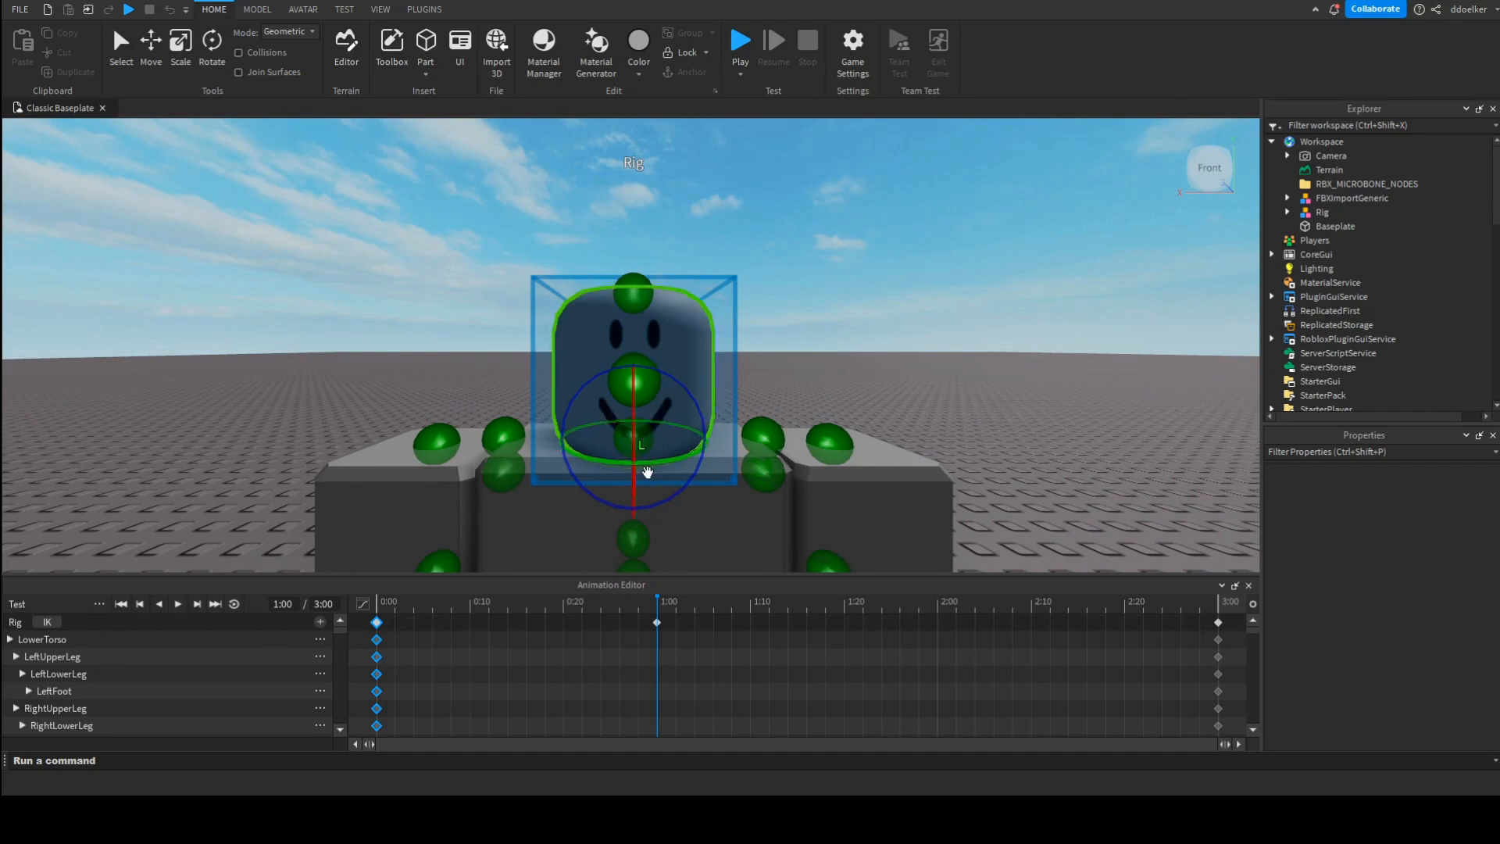
Step: Try moving the left upper arm straight up above the shoulder at 1:00 with the Move tool
scroll(695, 438, "down", 4)
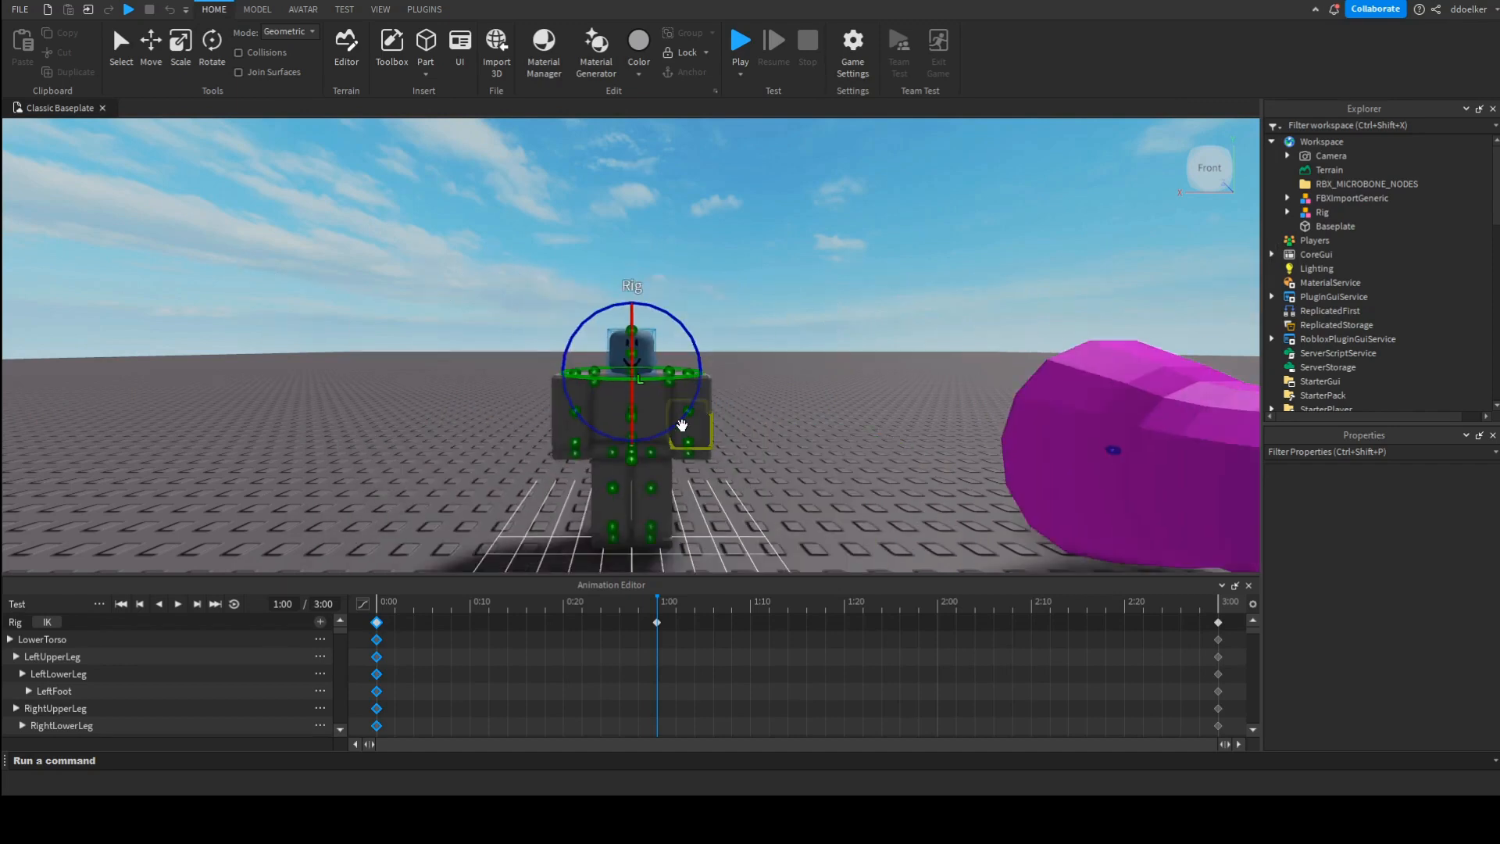
scroll(693, 435, "up", 2)
mouse_move(770, 384)
left_mouse_down()
mouse_move(743, 315)
mouse_move(696, 268)
mouse_move(738, 286)
mouse_move(779, 409)
mouse_move(777, 375)
left_mouse_up()
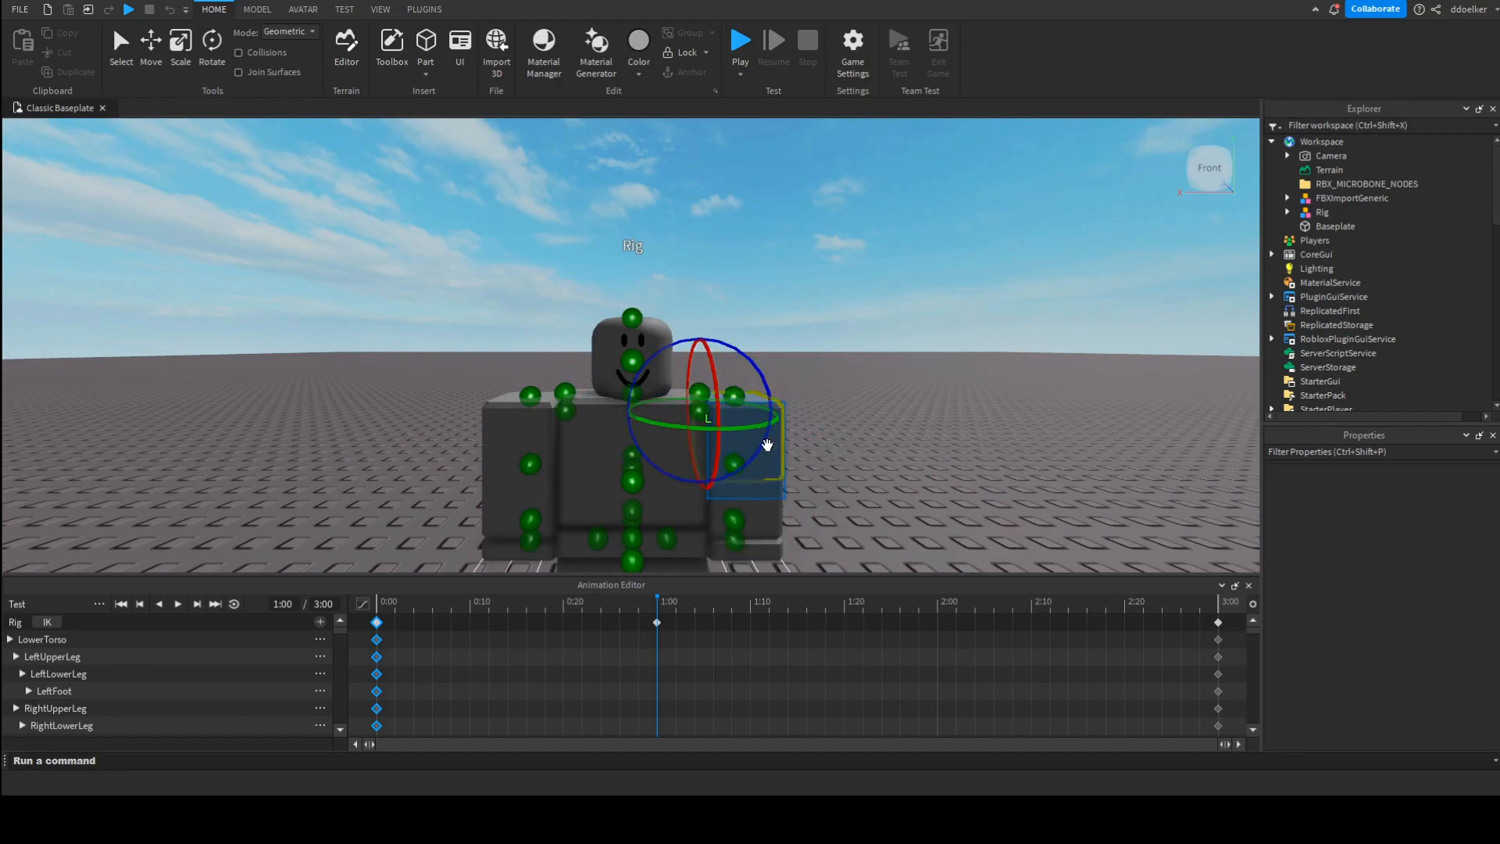
scroll(651, 470, "down", 3)
scroll(640, 478, "up", 3)
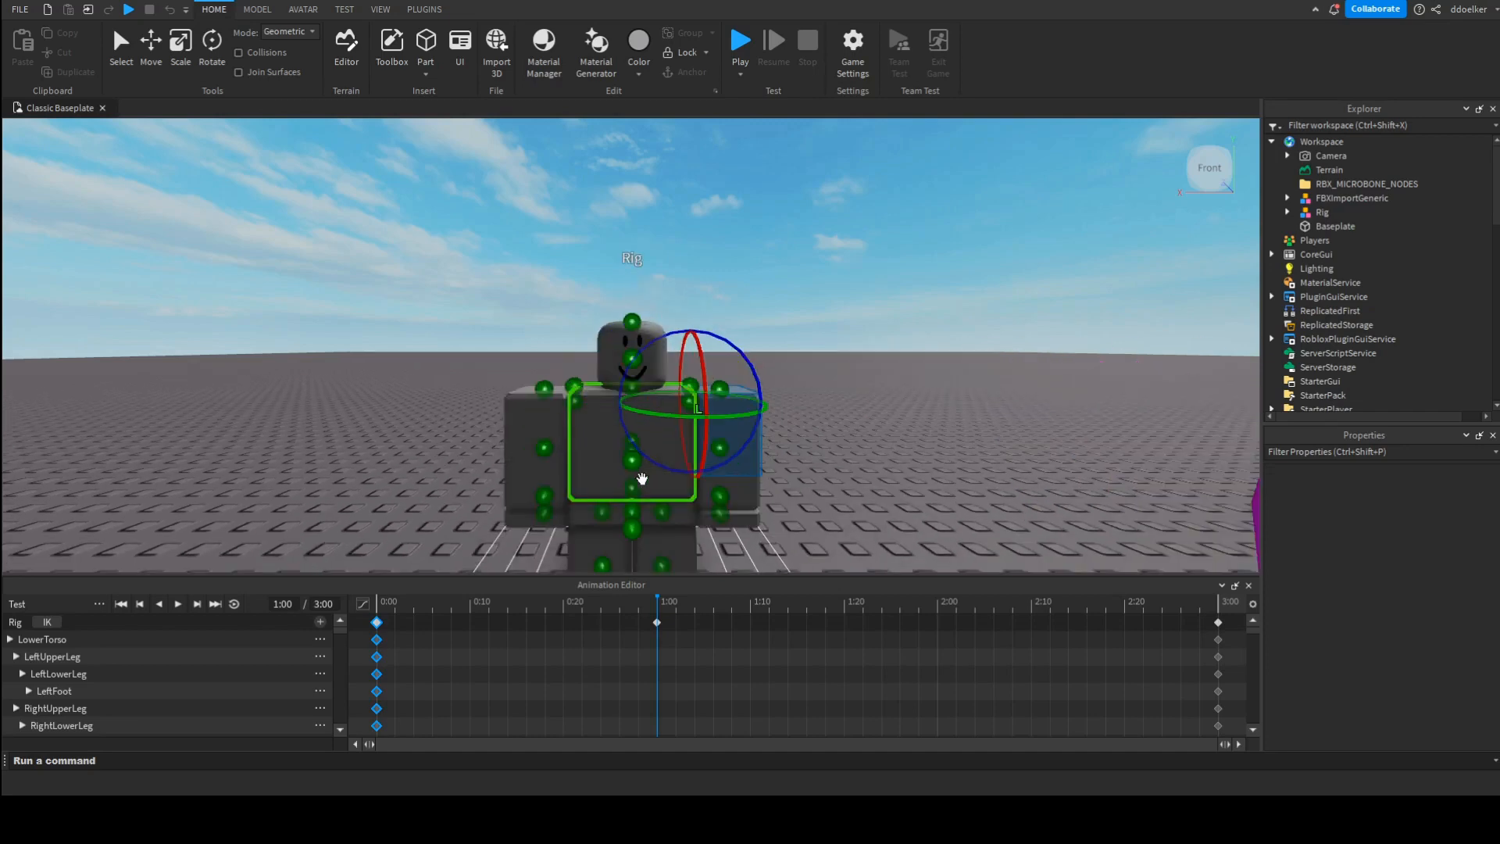
scroll(627, 477, "down", 3)
scroll(140, 208, "up", 3)
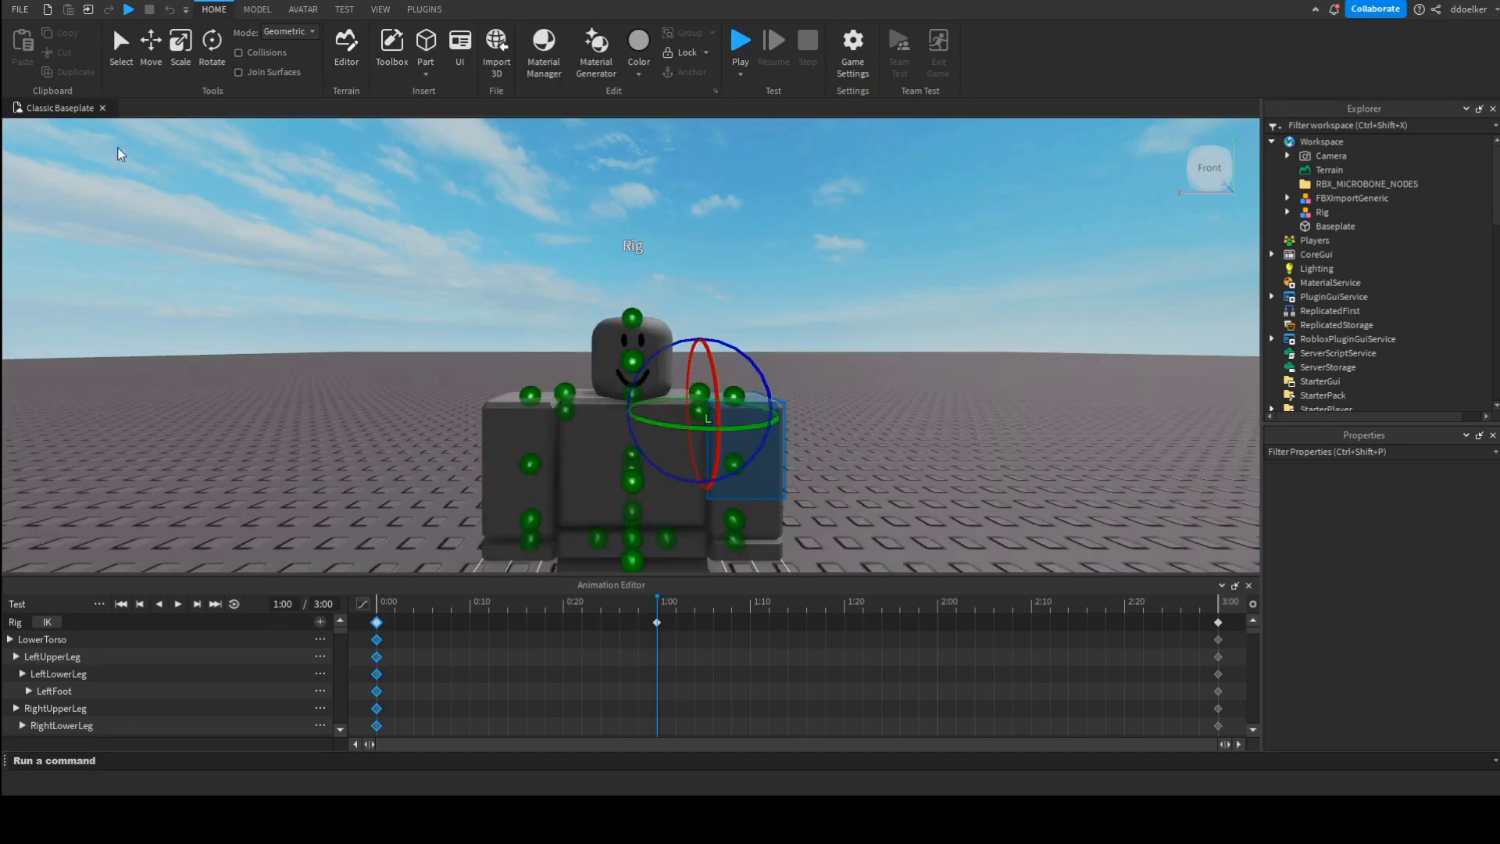
scroll(141, 208, "down", 3)
left_click(151, 49)
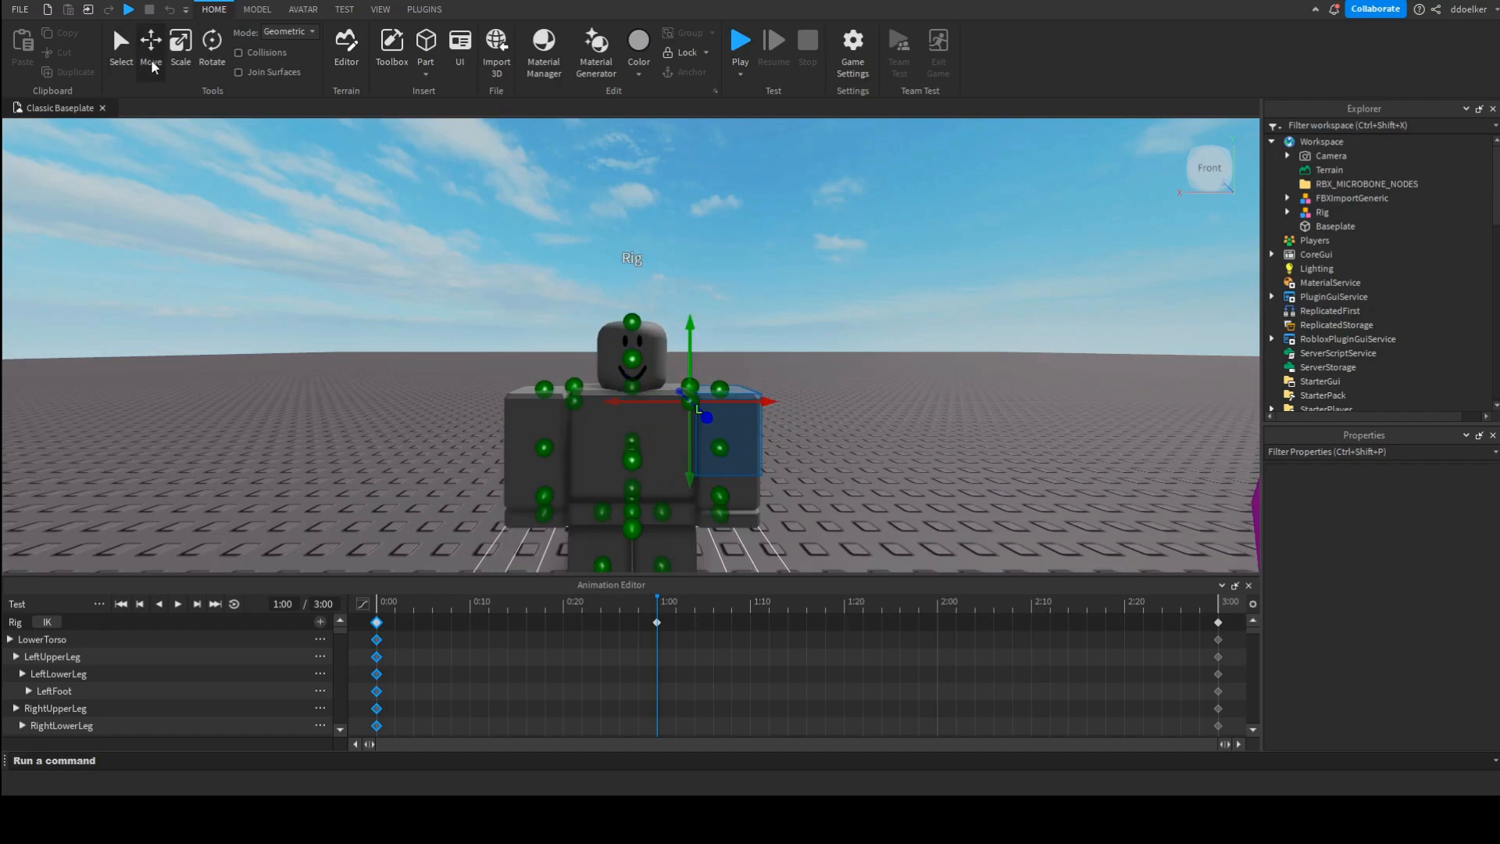
left_click_drag(685, 330, 690, 176)
Step: Play the animation from the start to preview the arm movement and pause it
left_click(403, 623)
key("space")
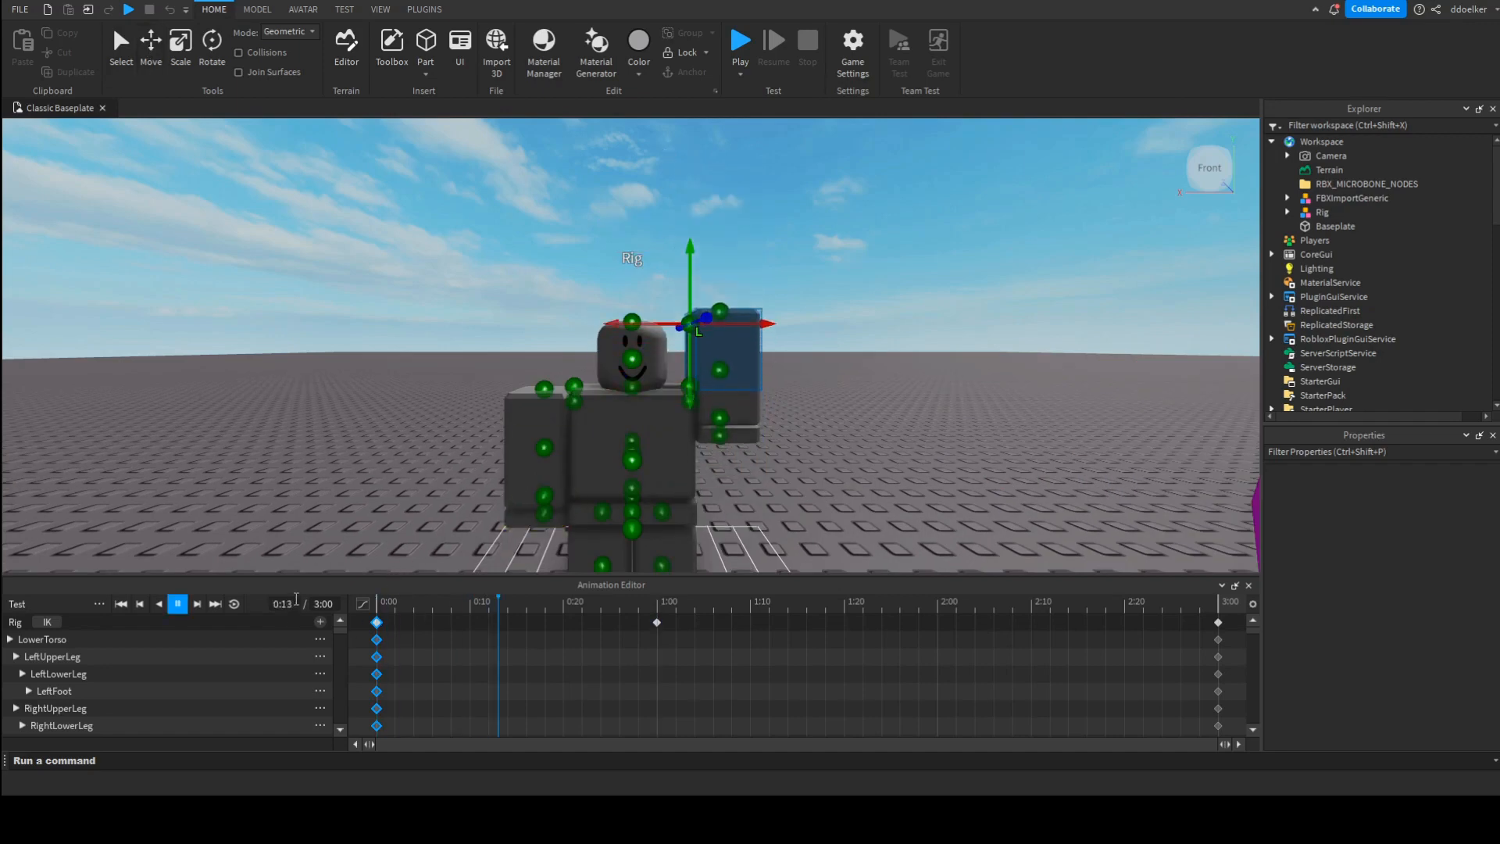
key("space")
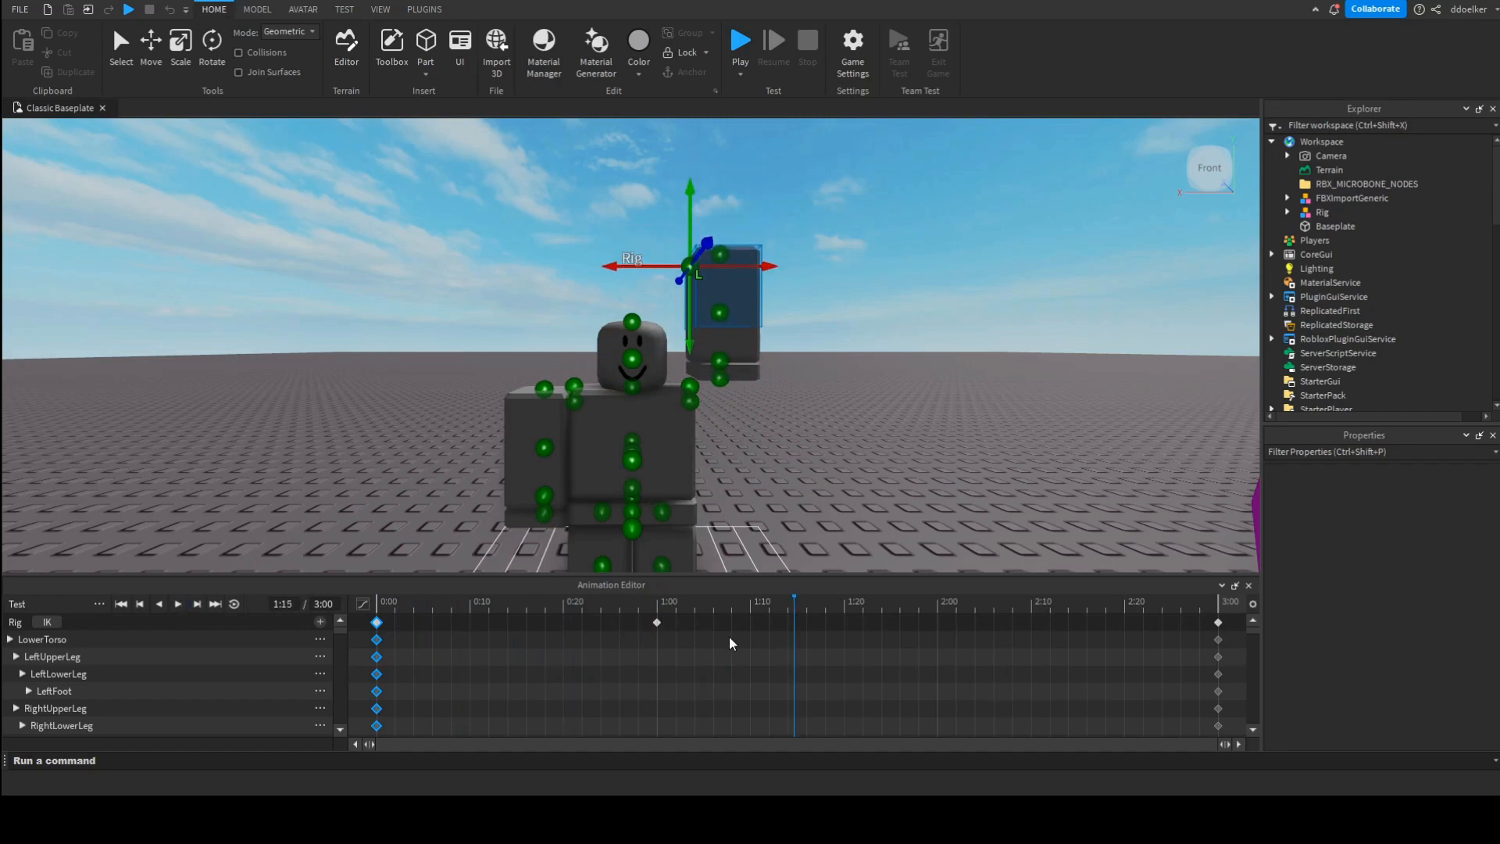
Step: Delete the keyframe at 1:00 from the timeline
left_click(661, 624)
key("Delete")
right_click_drag(776, 388, 776, 389)
scroll(771, 389, "up", 5)
scroll(771, 389, "down", 5)
scroll(771, 389, "up", 5)
scroll(776, 389, "down", 5)
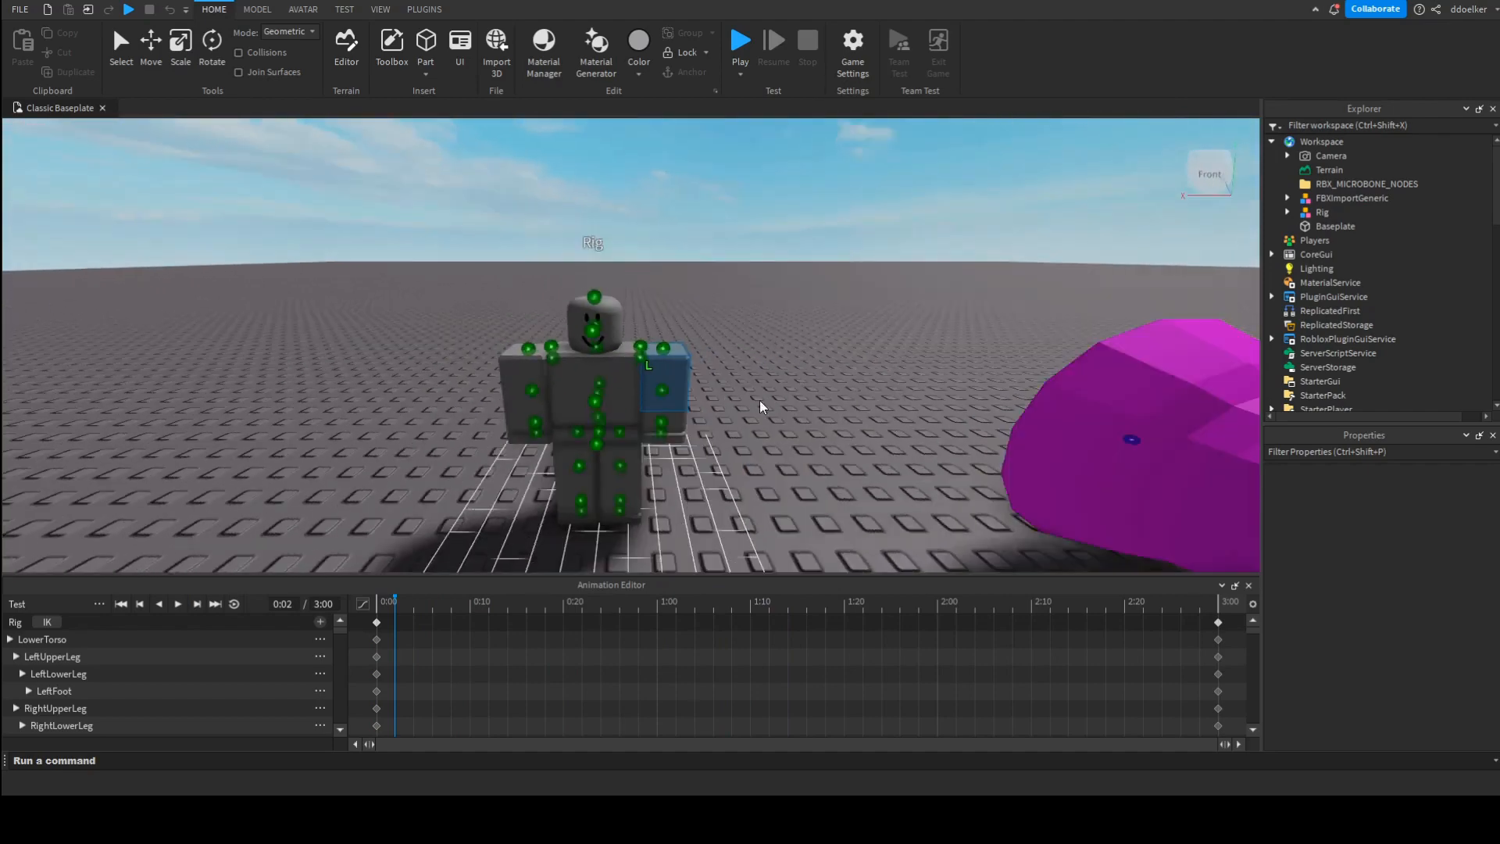
left_click(766, 450)
right_click_drag(769, 448, 687, 466)
key("a")
key("d")
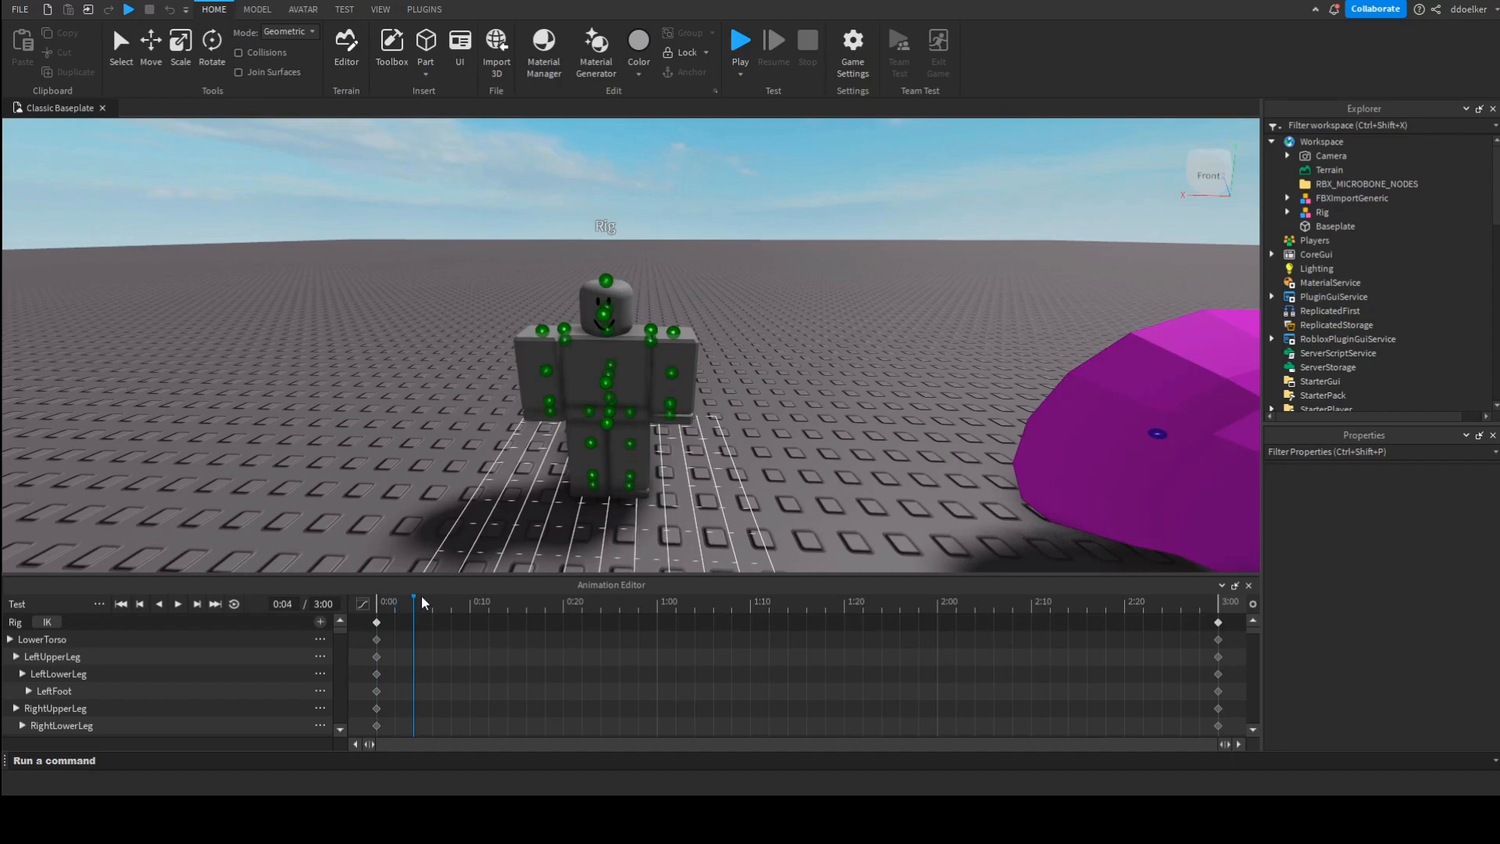
key("d")
right_click_drag(813, 396, 837, 378)
scroll(836, 378, "up", 4)
scroll(837, 378, "down", 5)
scroll(837, 379, "up", 3)
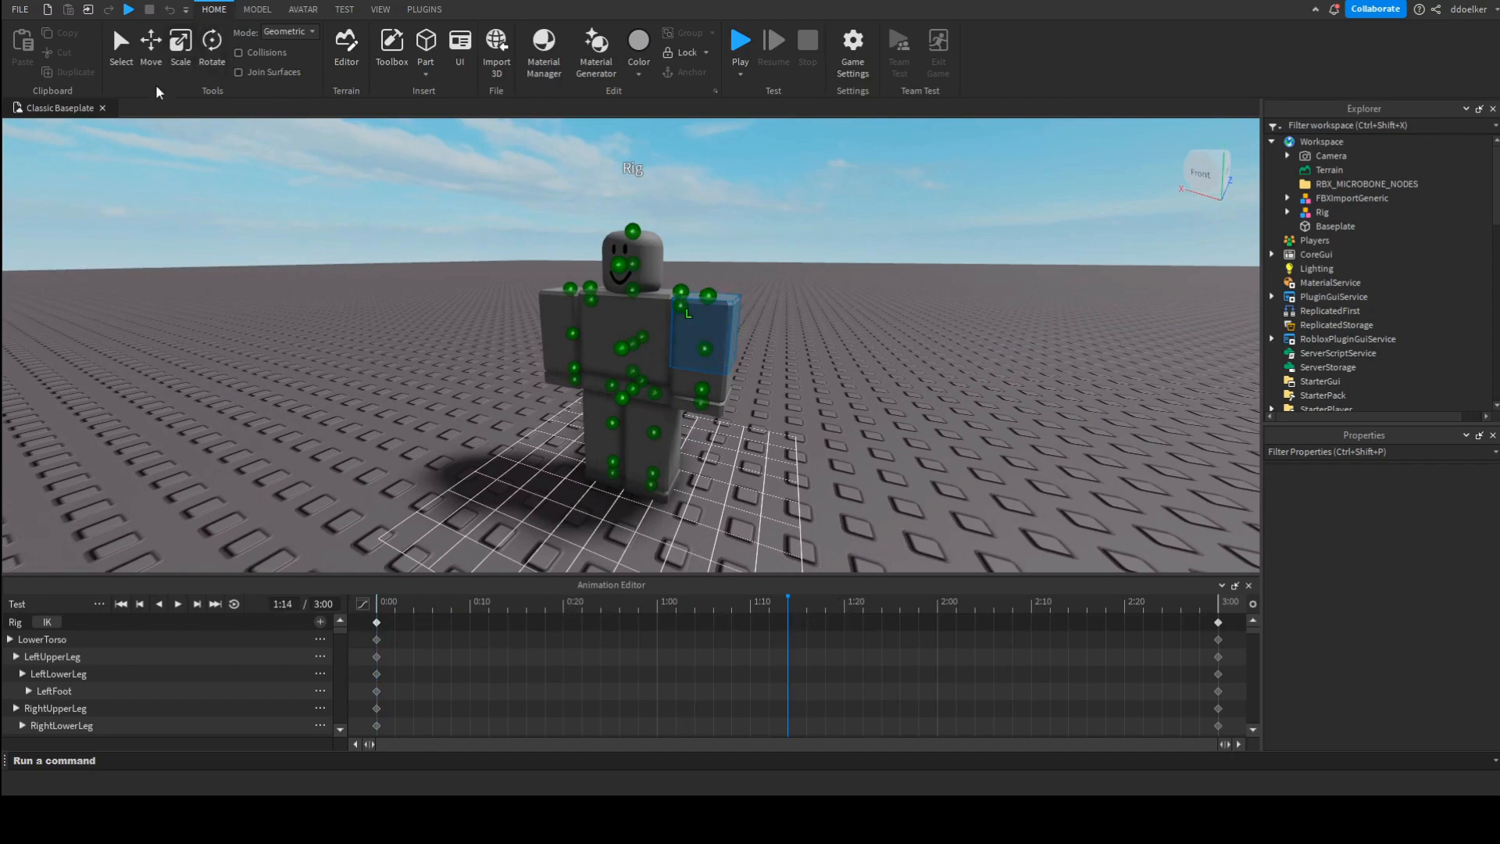
Step: Try rotating the left upper arm at 1:14 and scrub through the timeline
left_click(211, 47)
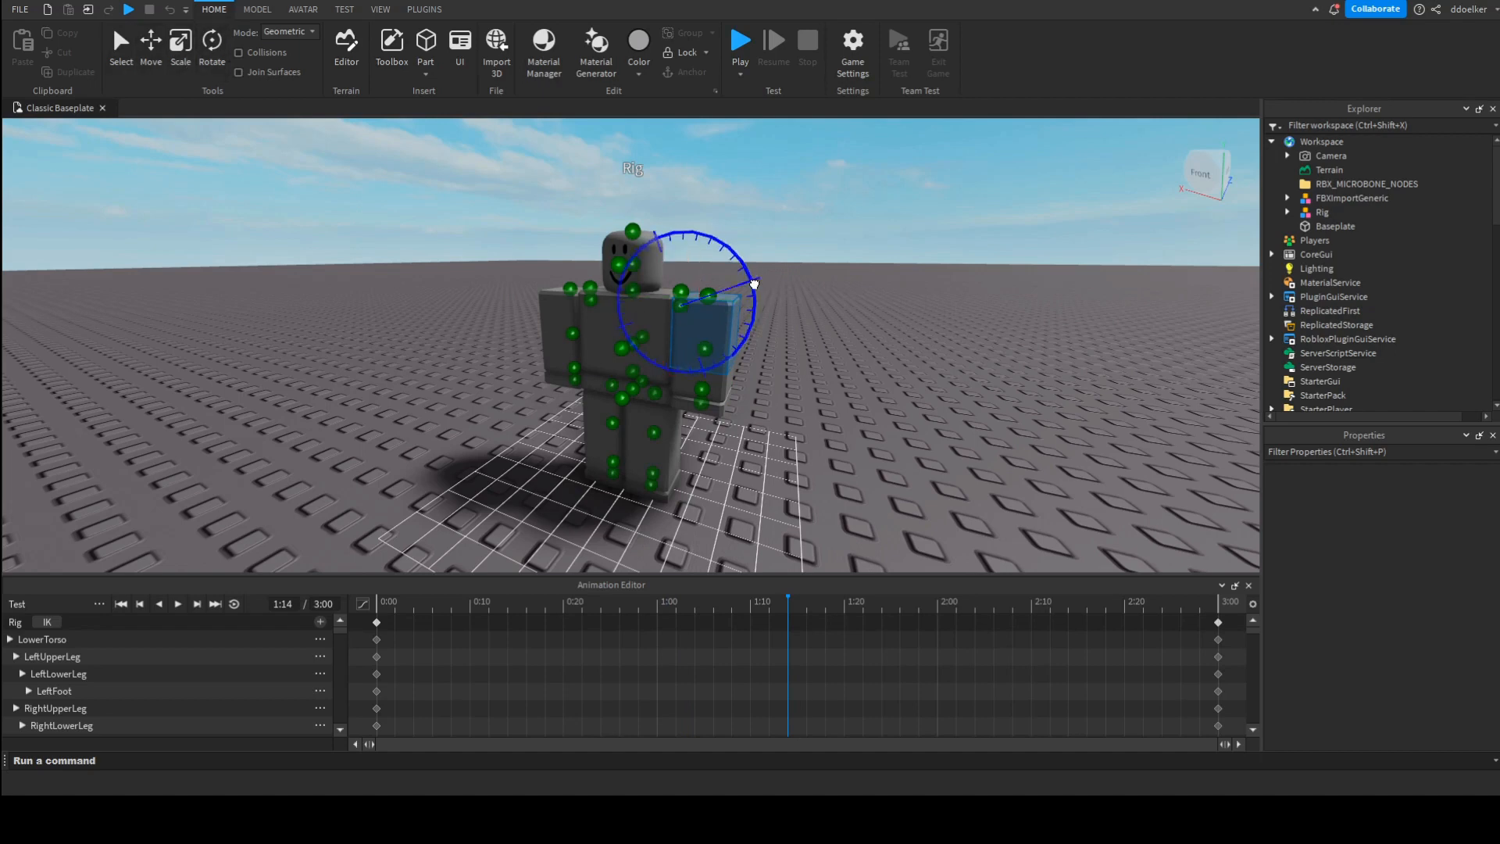
left_click_drag(751, 293, 678, 214)
left_click_drag(378, 600, 790, 611)
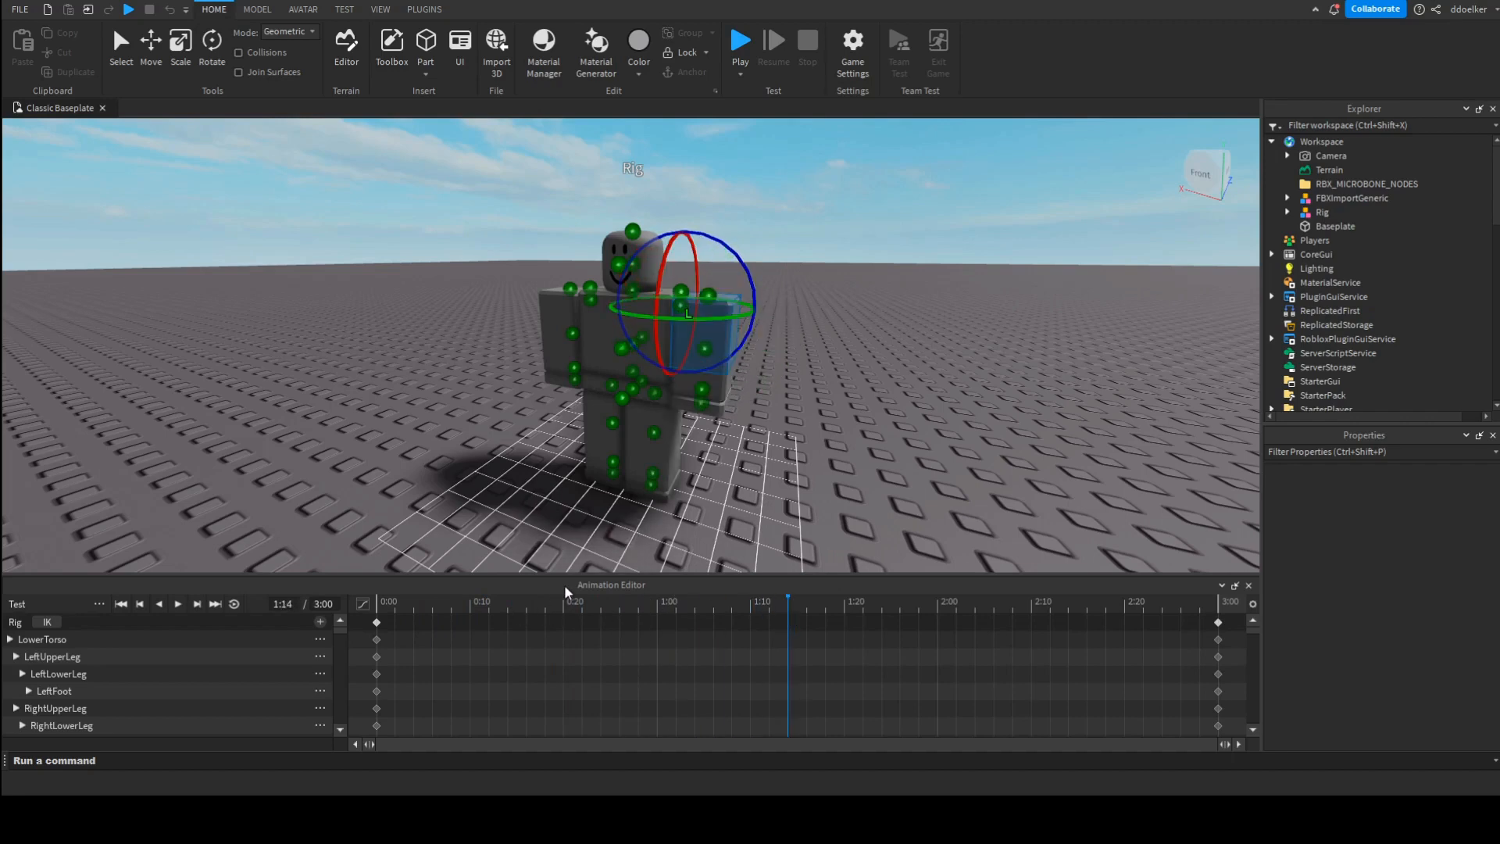
left_click_drag(447, 617, 399, 606)
Step: Move the lower torso upward at 0:20 to lift the whole rig, and scrub the timeline to preview it
right_click_drag(848, 403, 857, 398)
left_click(706, 362)
scroll(706, 362, "up", 5)
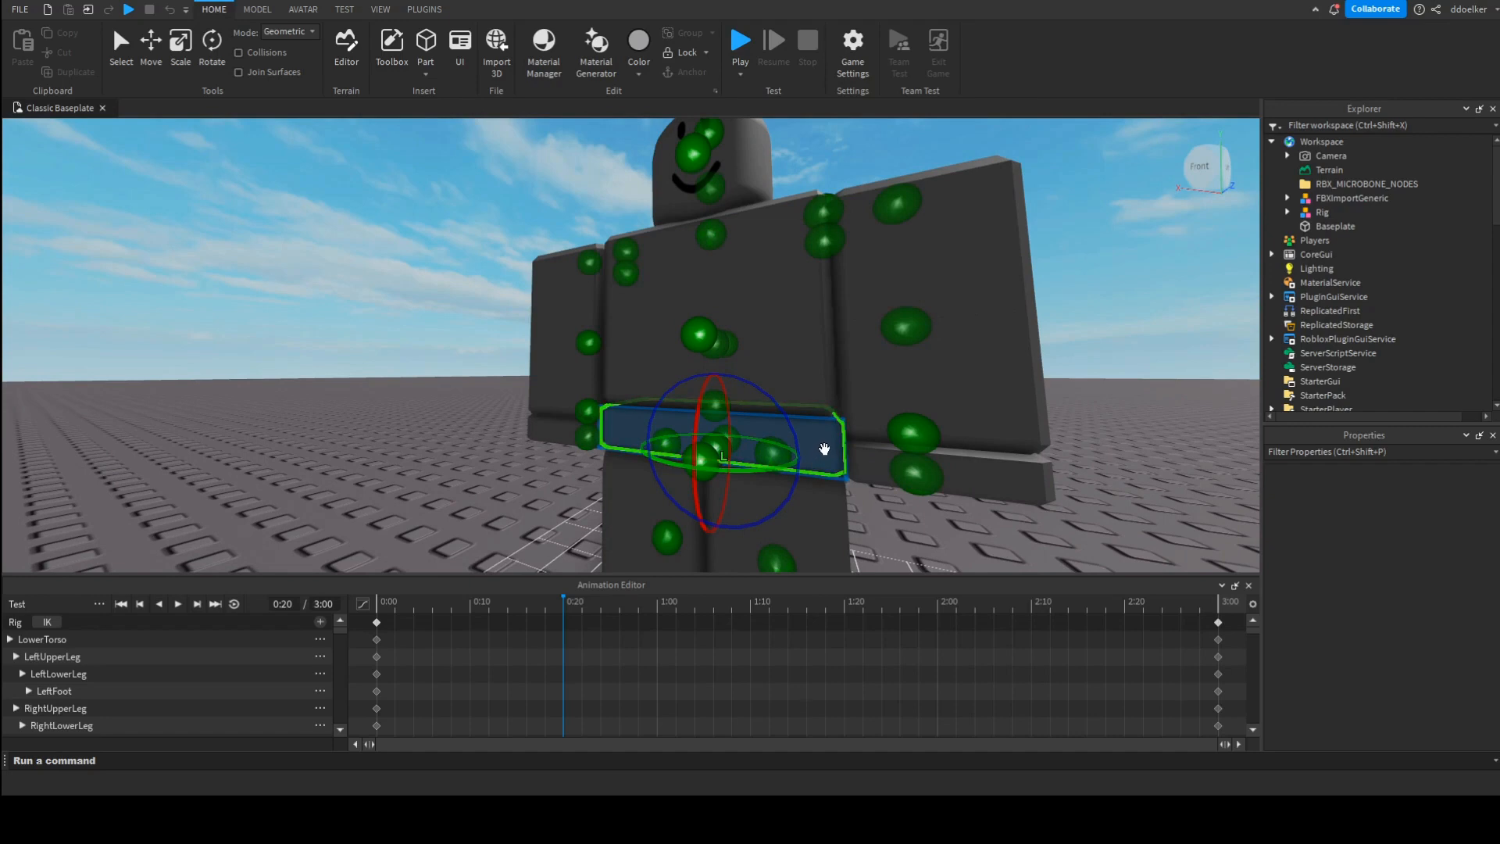
right_click_drag(825, 449, 823, 447)
scroll(820, 442, "down", 5)
scroll(819, 440, "up", 5)
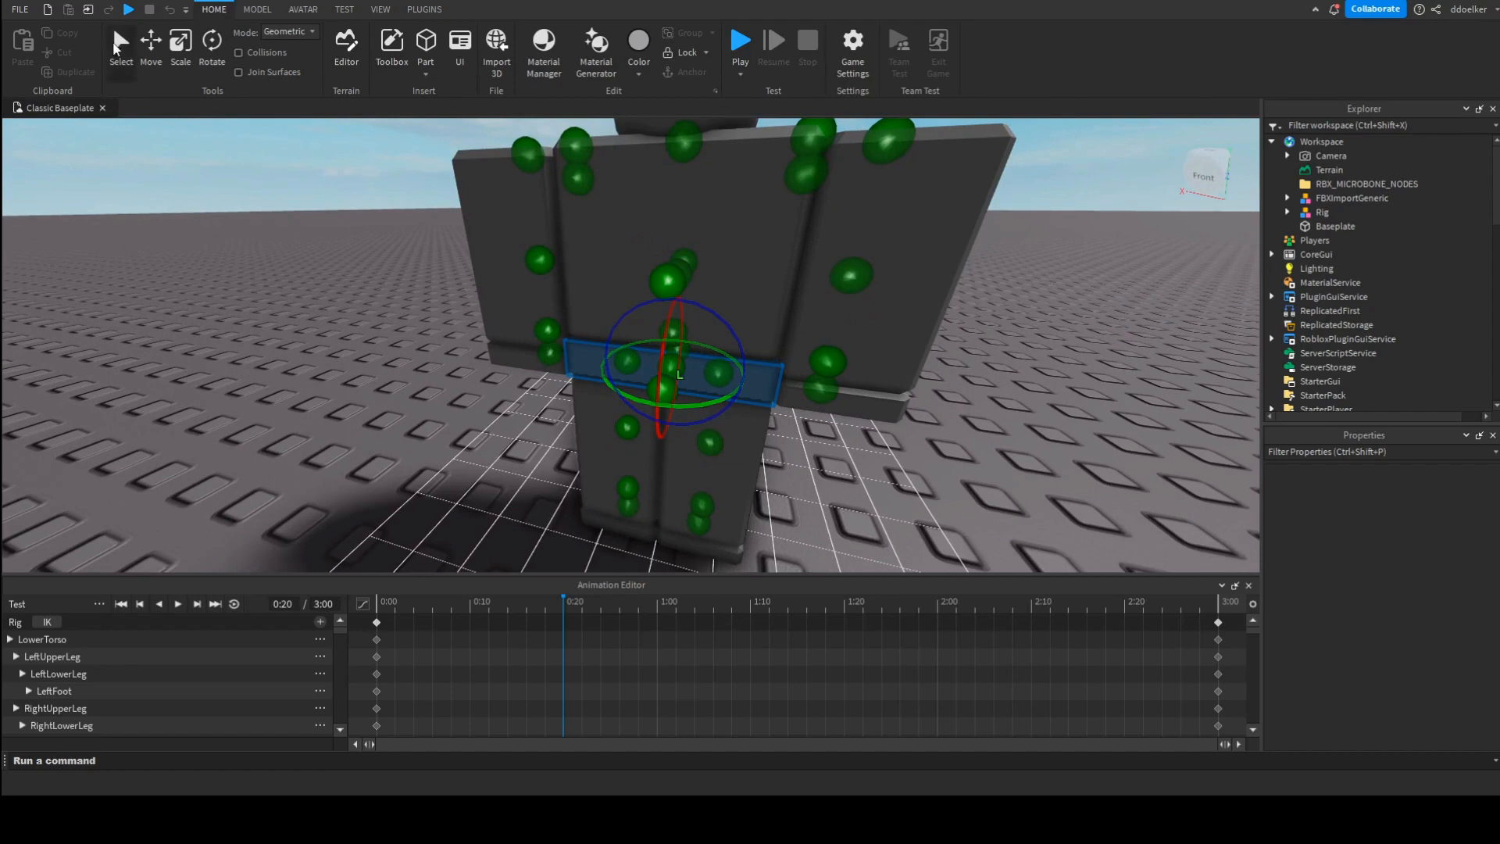
left_click(154, 55)
scroll(596, 265, "down", 5)
scroll(649, 311, "up", 5)
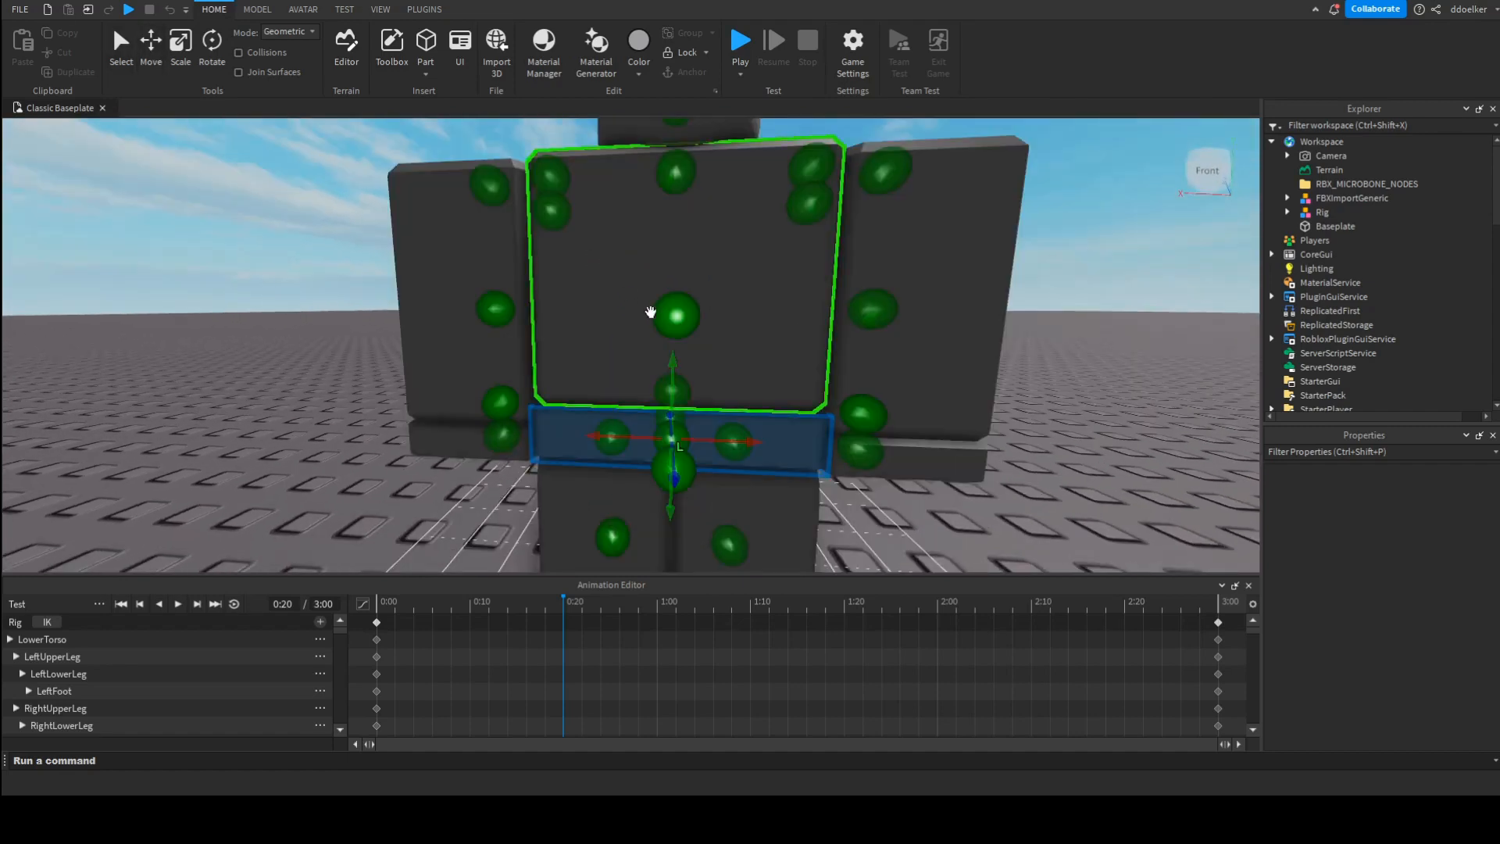
left_click_drag(674, 362, 682, 272)
scroll(503, 514, "down", 5)
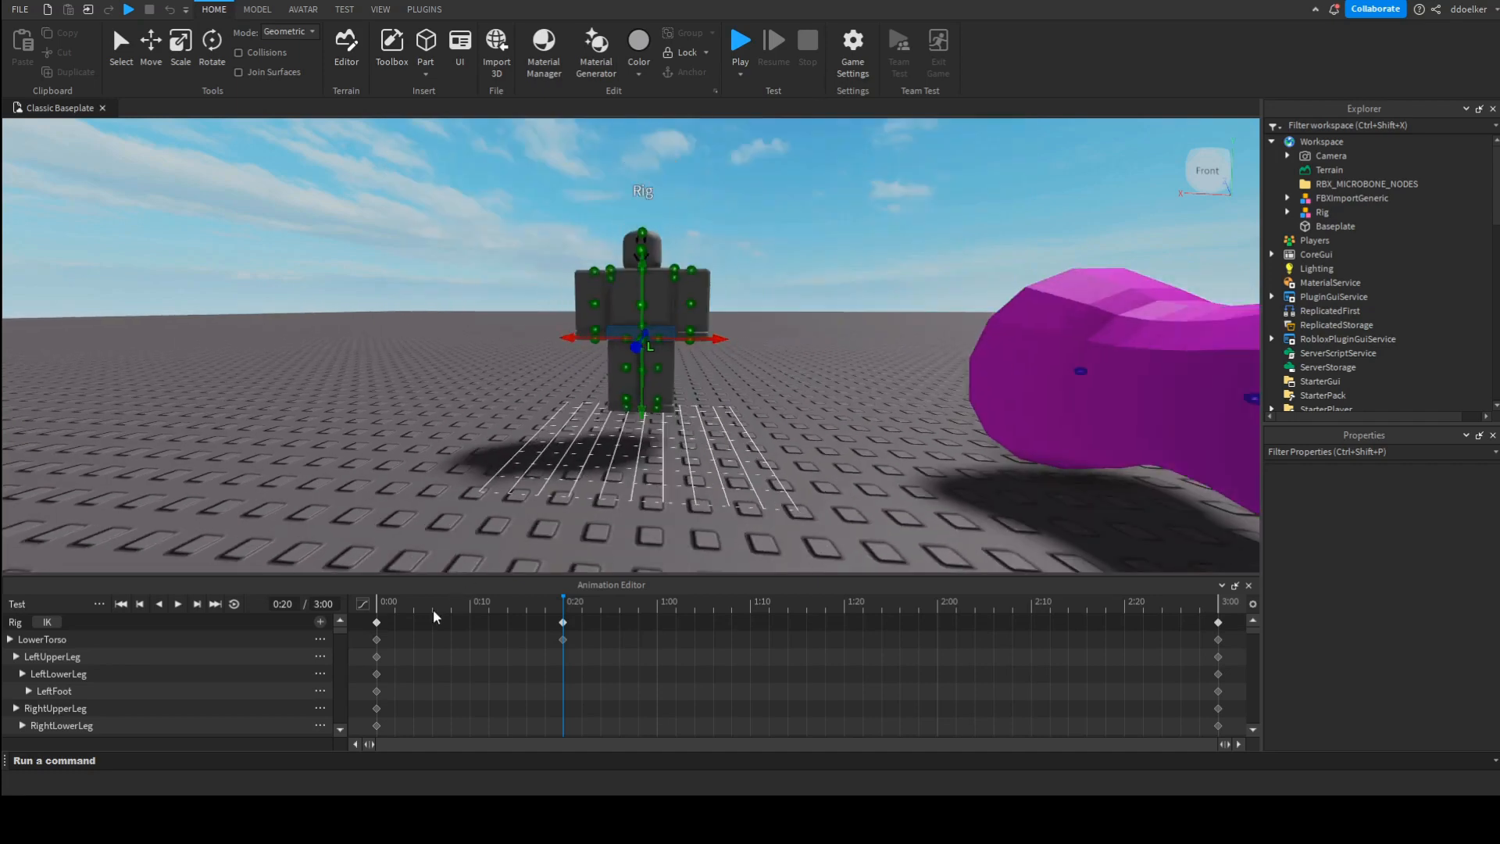
left_click_drag(434, 610, 496, 589)
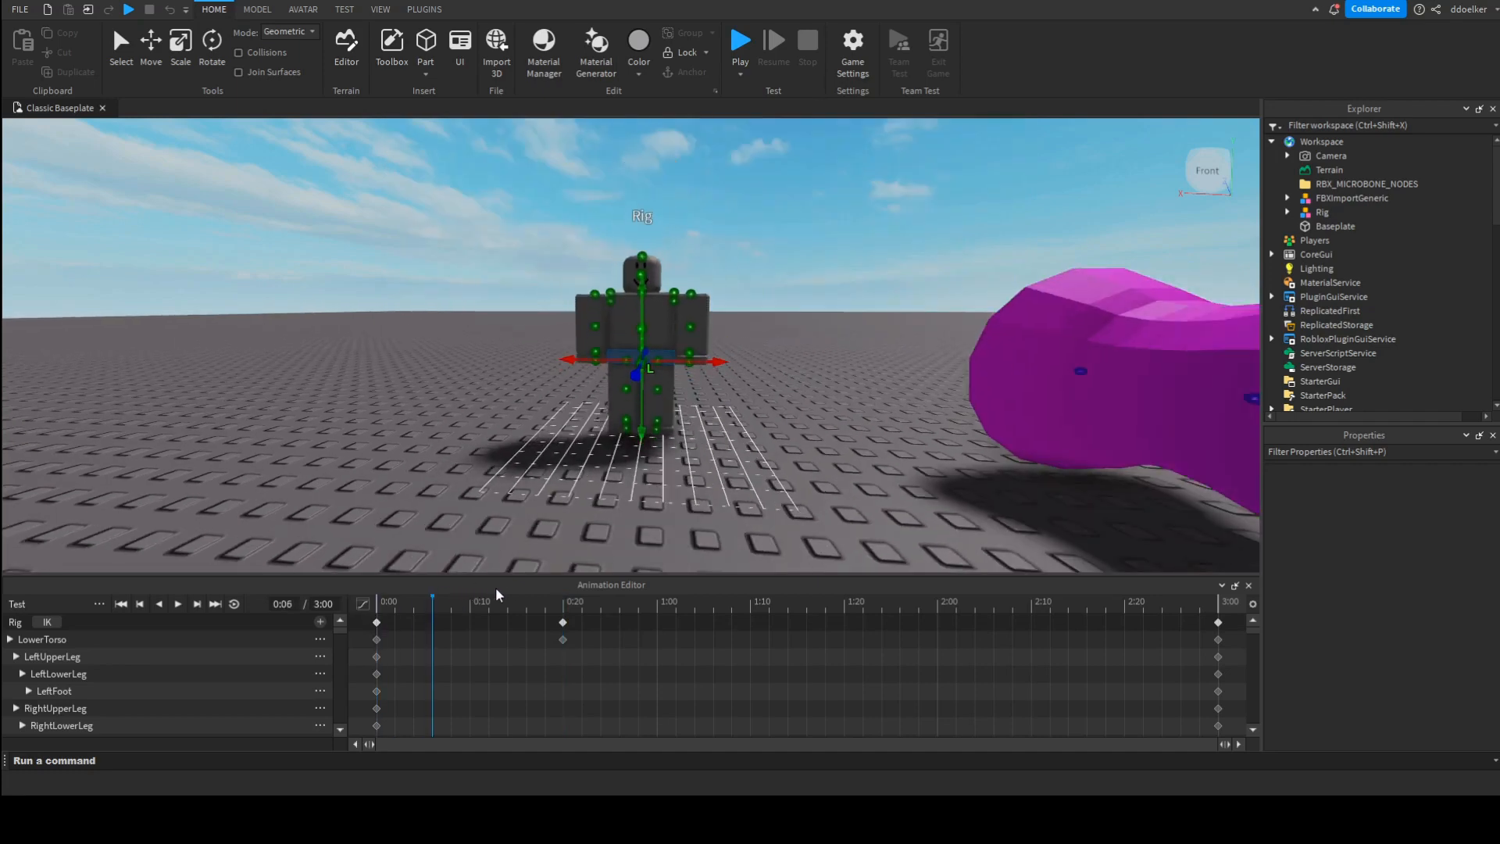
Step: Rotate the left and right upper arms outward from the body at 0:20
left_click(562, 602)
right_click_drag(646, 405, 660, 405)
scroll(647, 405, "up", 4)
scroll(647, 404, "down", 4)
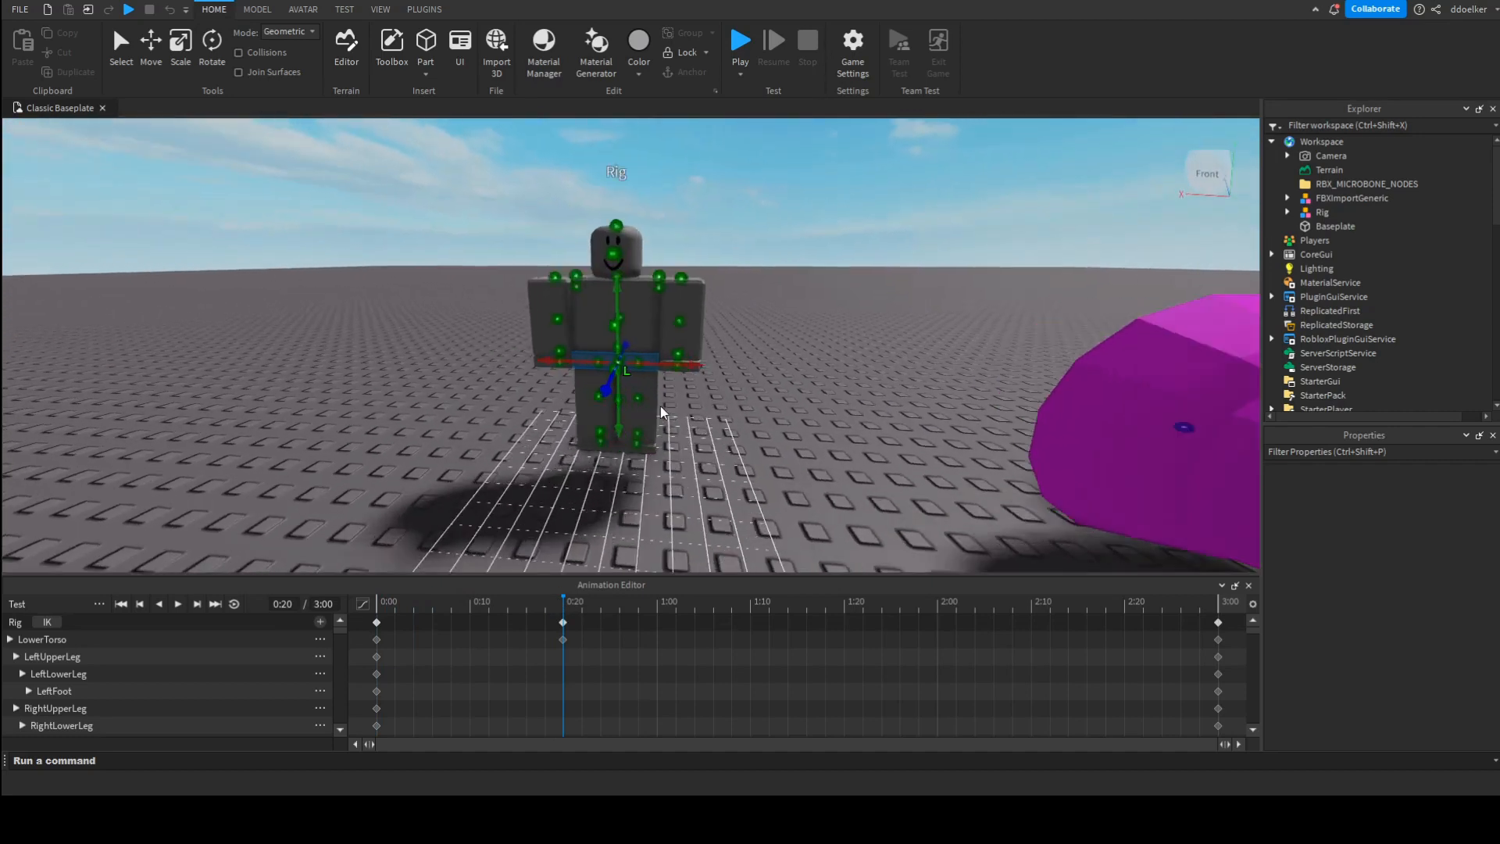
scroll(660, 406, "up", 3)
left_click(723, 289)
left_click(211, 43)
left_click_drag(757, 229, 739, 189)
left_click(491, 273)
left_click_drag(597, 202, 612, 248)
Step: Play the animation from 0:00 with looping enabled and stop the playback
left_click(372, 599)
key("space")
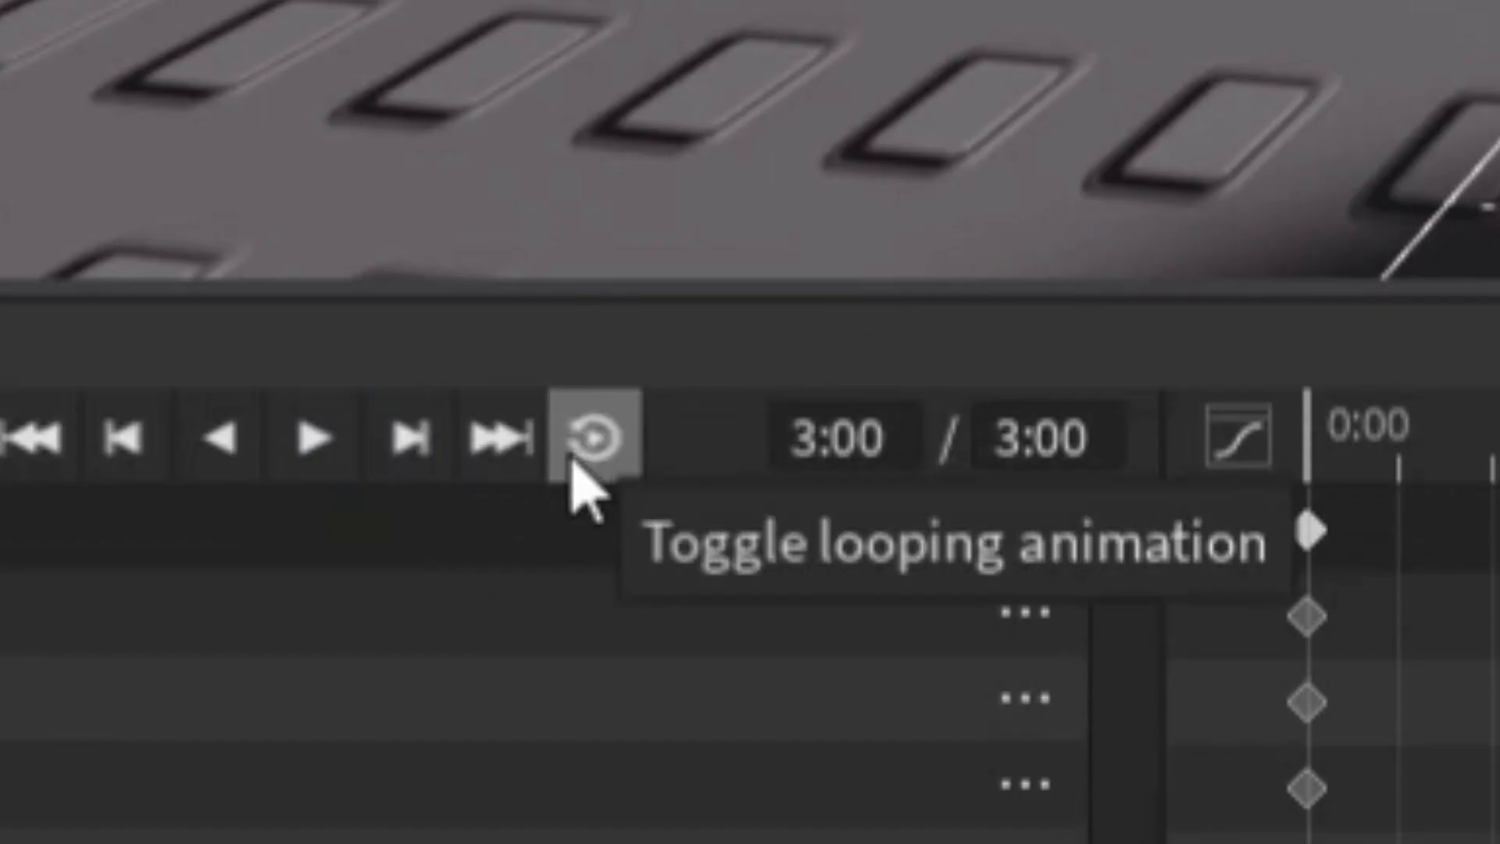
left_click(578, 457)
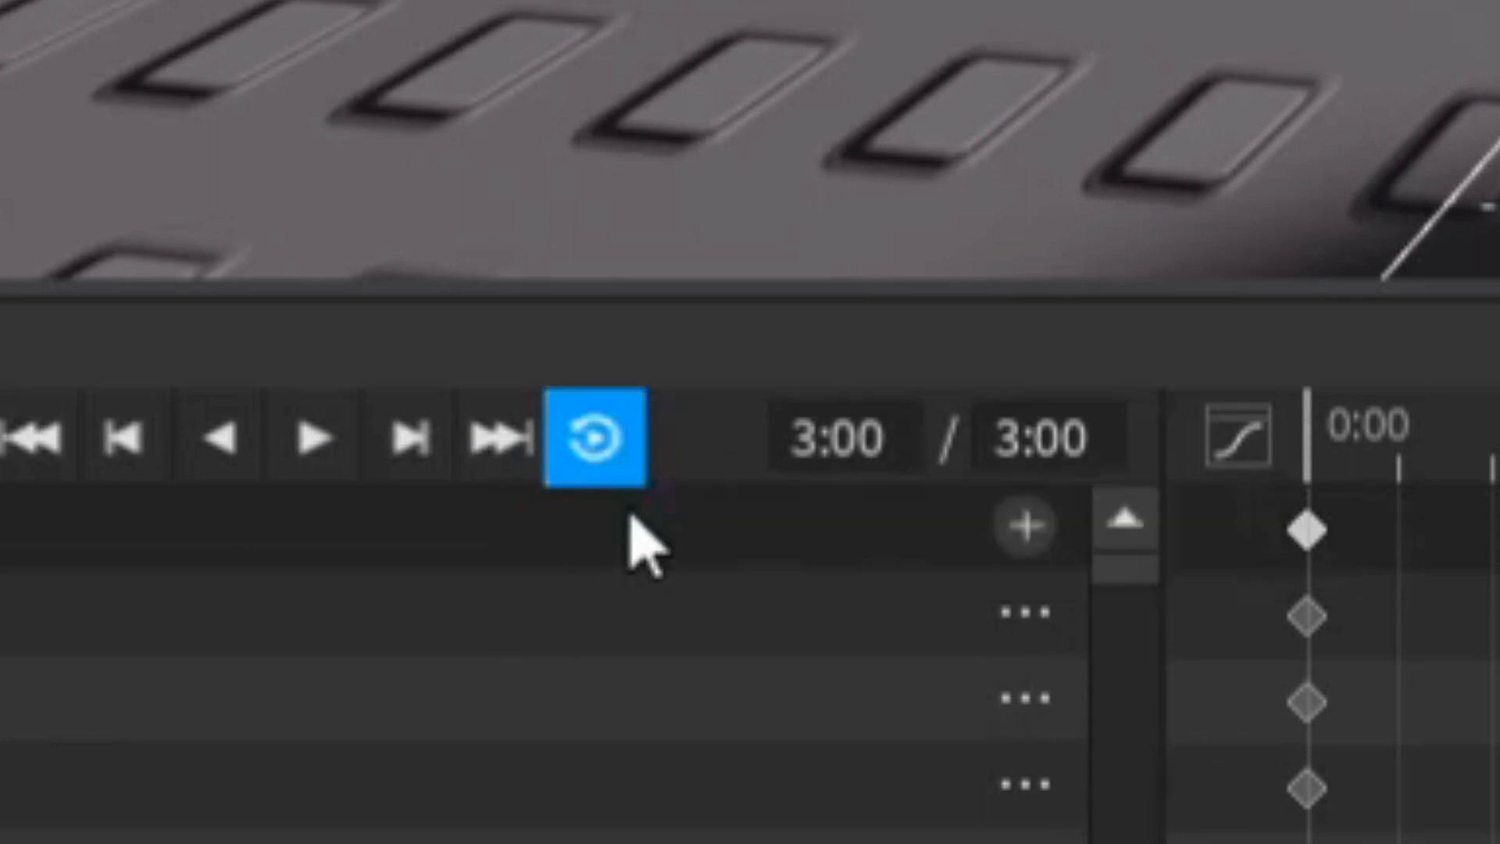
key("space")
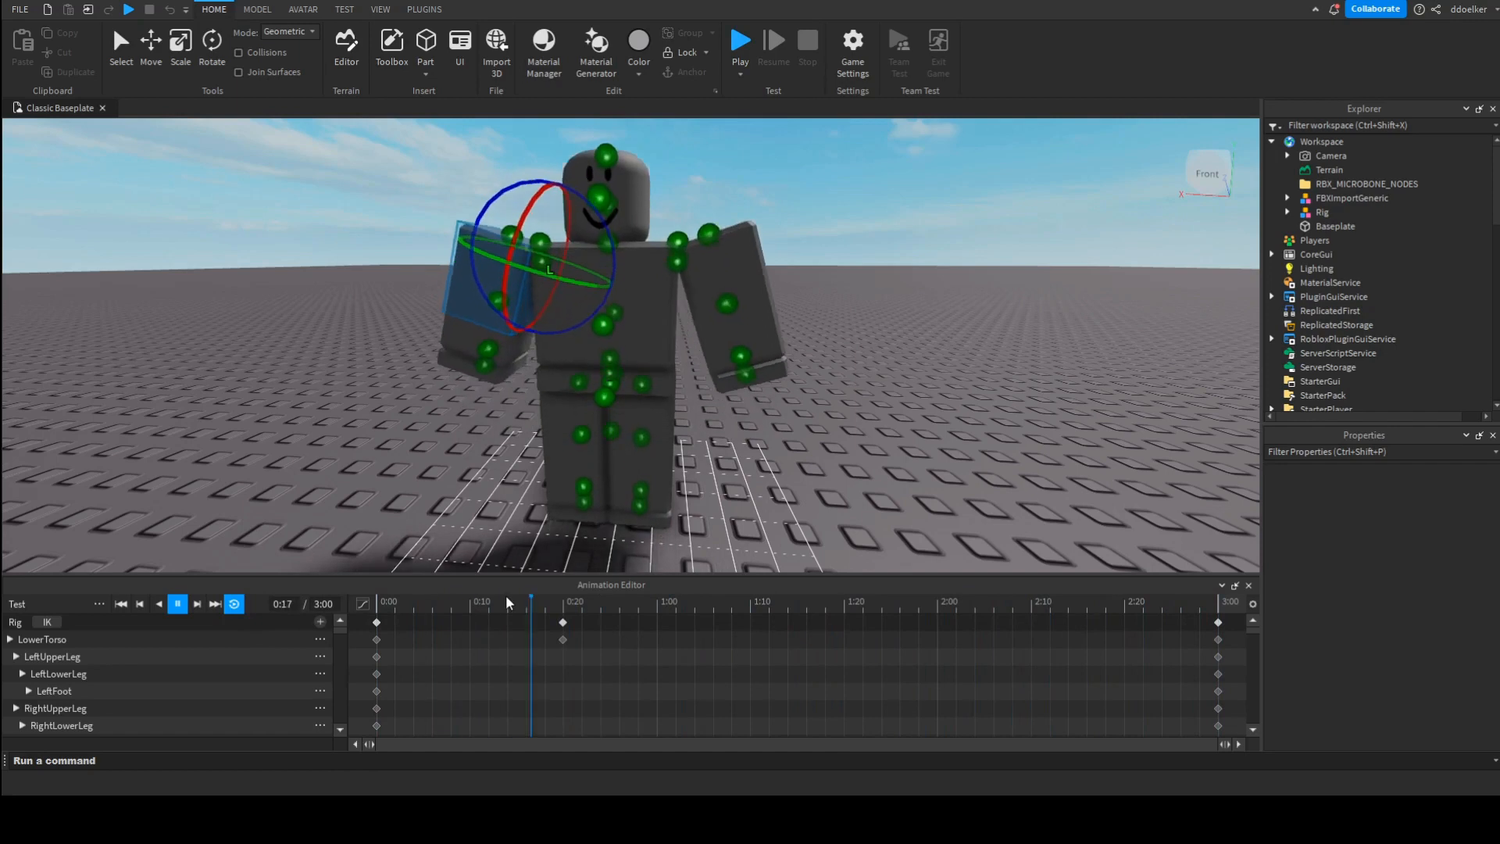
key("space")
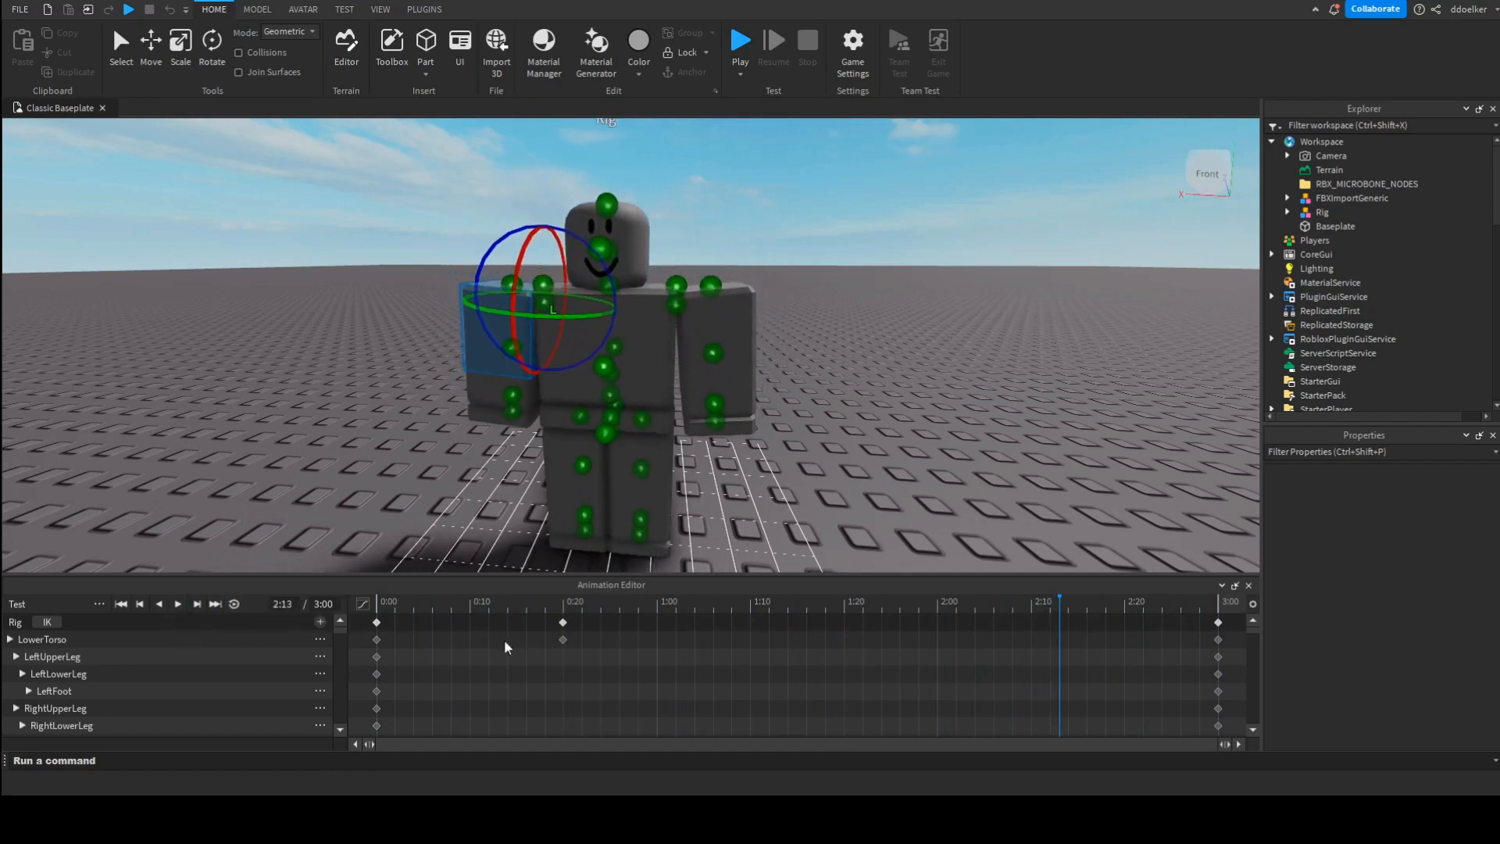
Step: Copy the raised-pose keyframe at 0:20 to 1:20, and scrub between the two to check it
left_click_drag(427, 603, 563, 617)
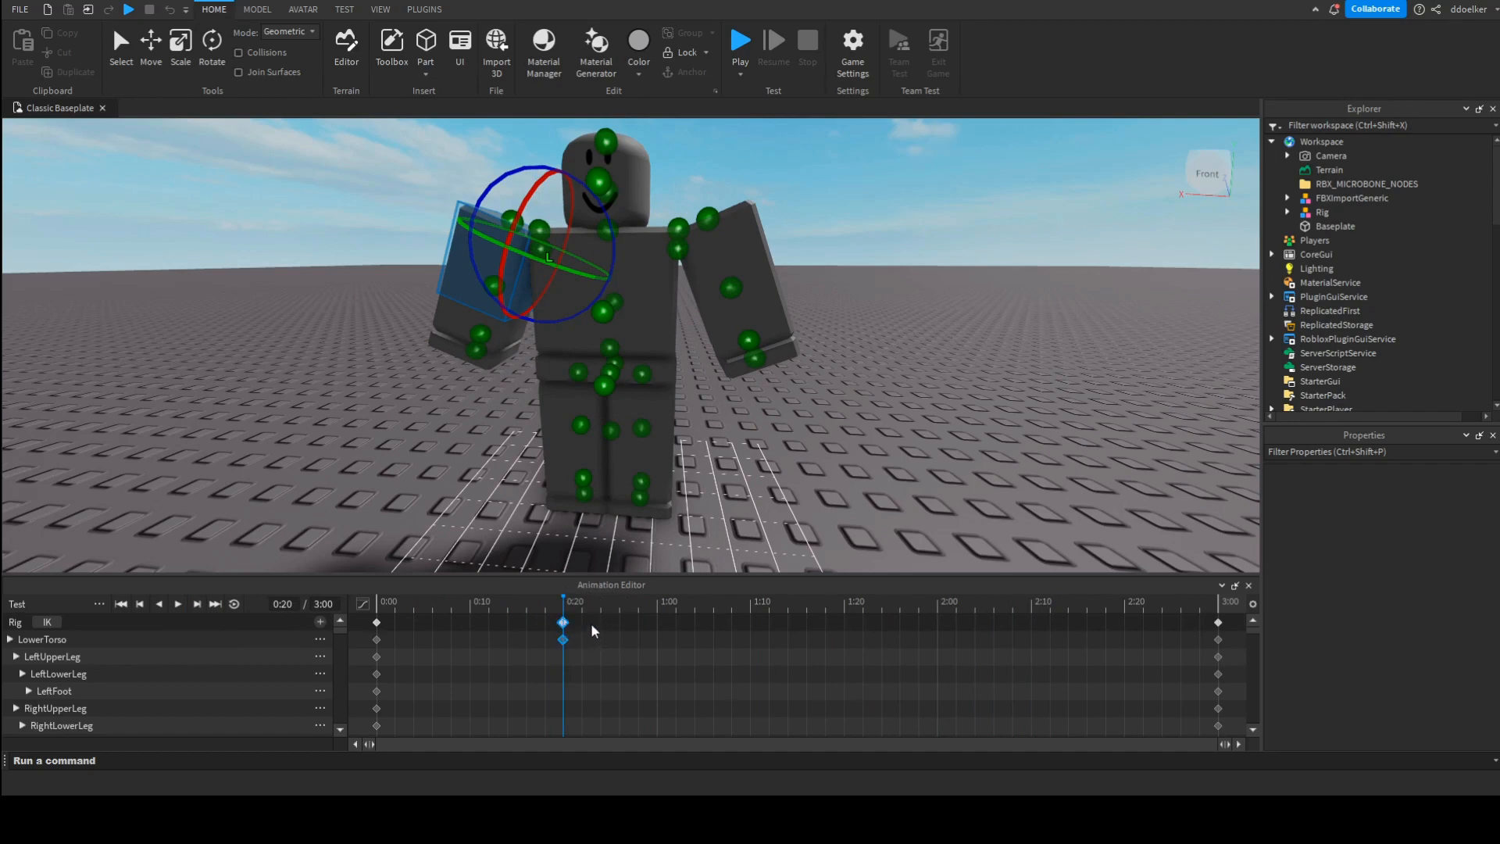
left_click_drag(715, 597, 842, 601)
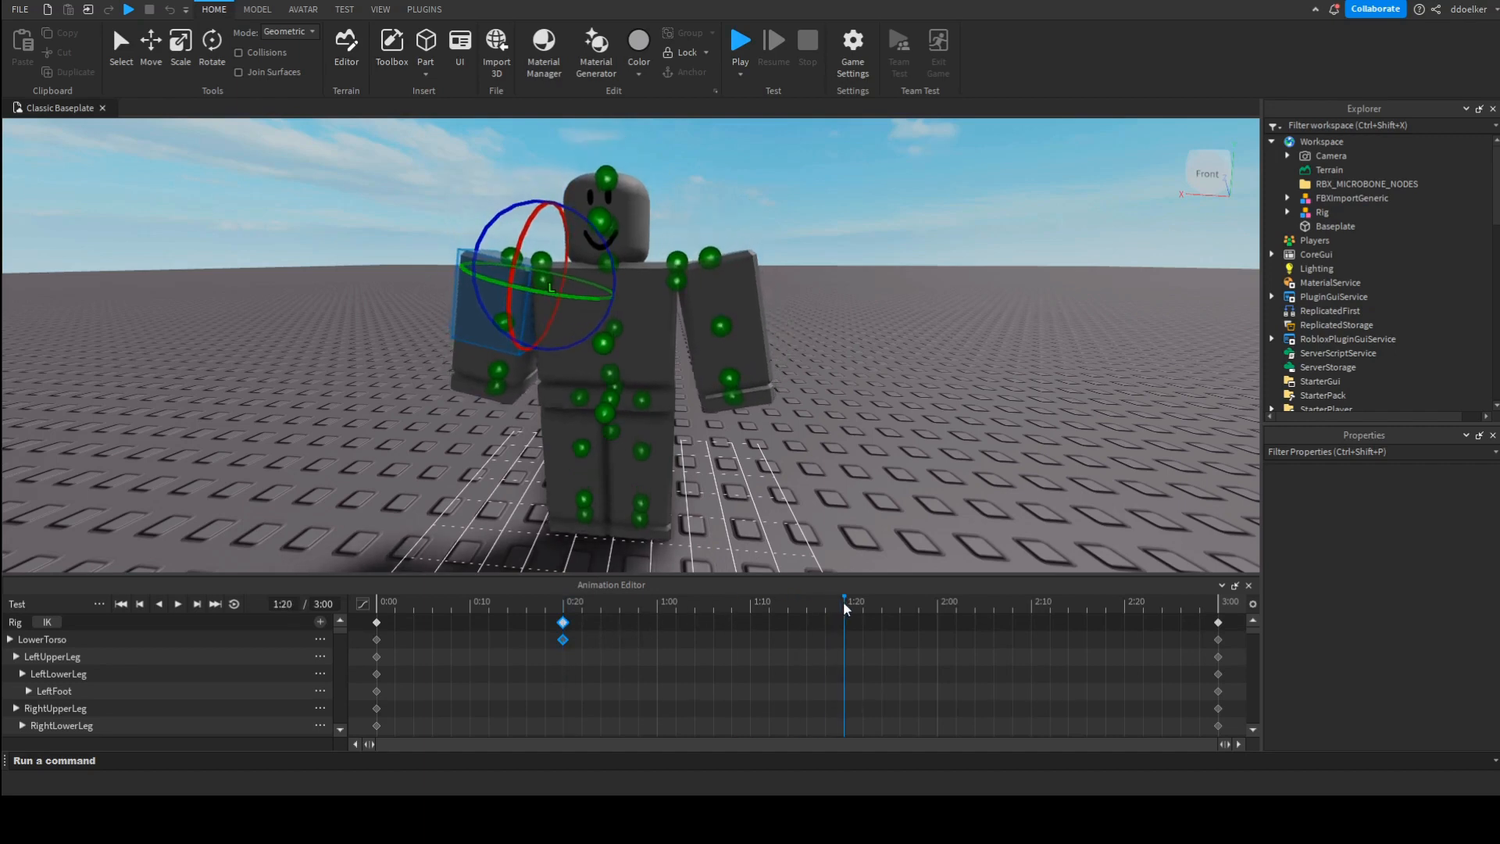
key("ctrl+v")
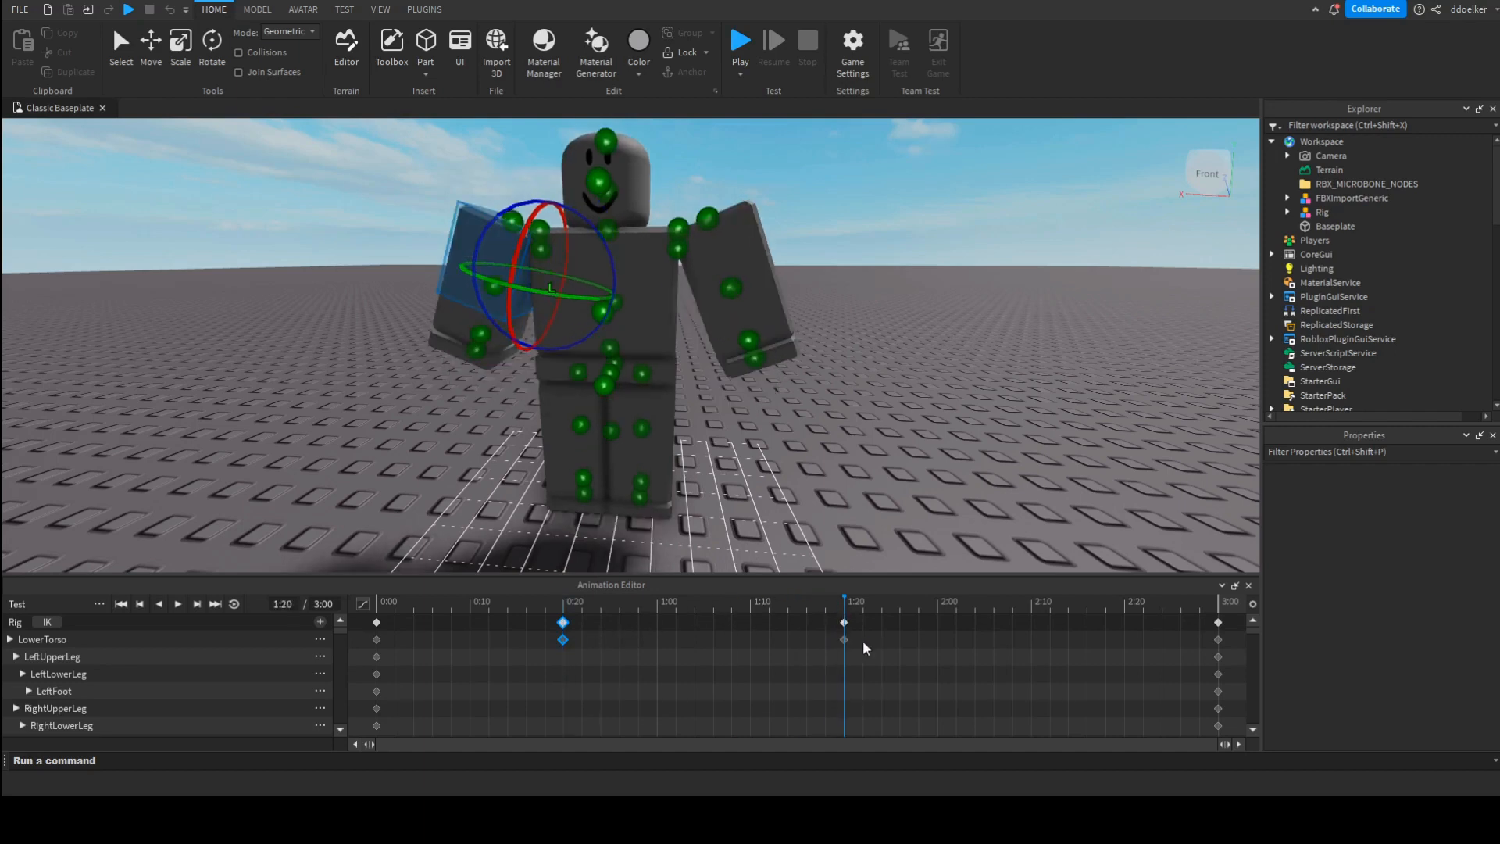
left_click_drag(696, 597, 656, 605)
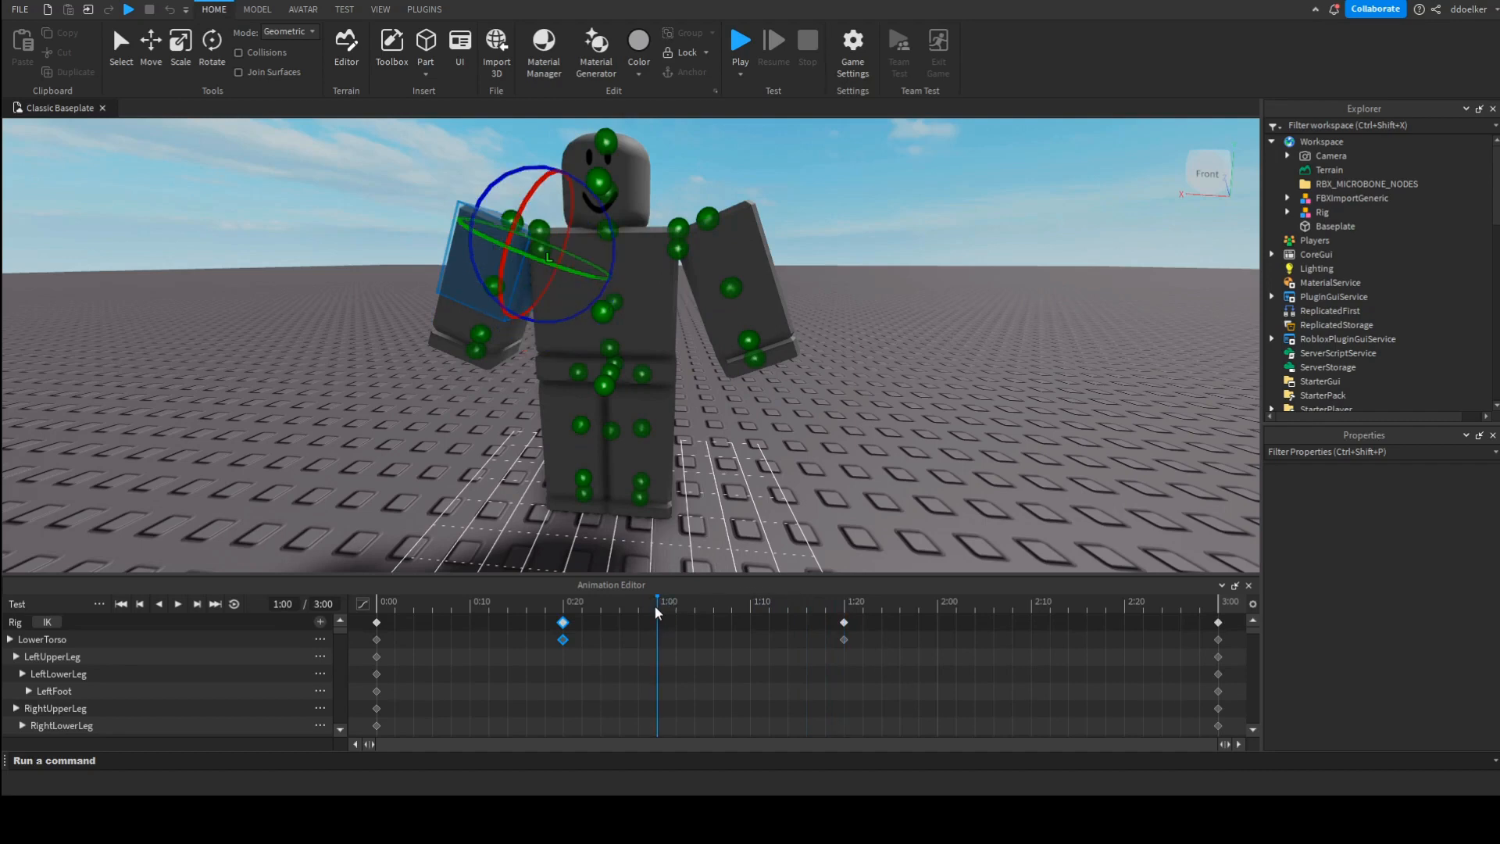
Step: Rotate both upper arms further outward from the body at 1:20
left_click(732, 257)
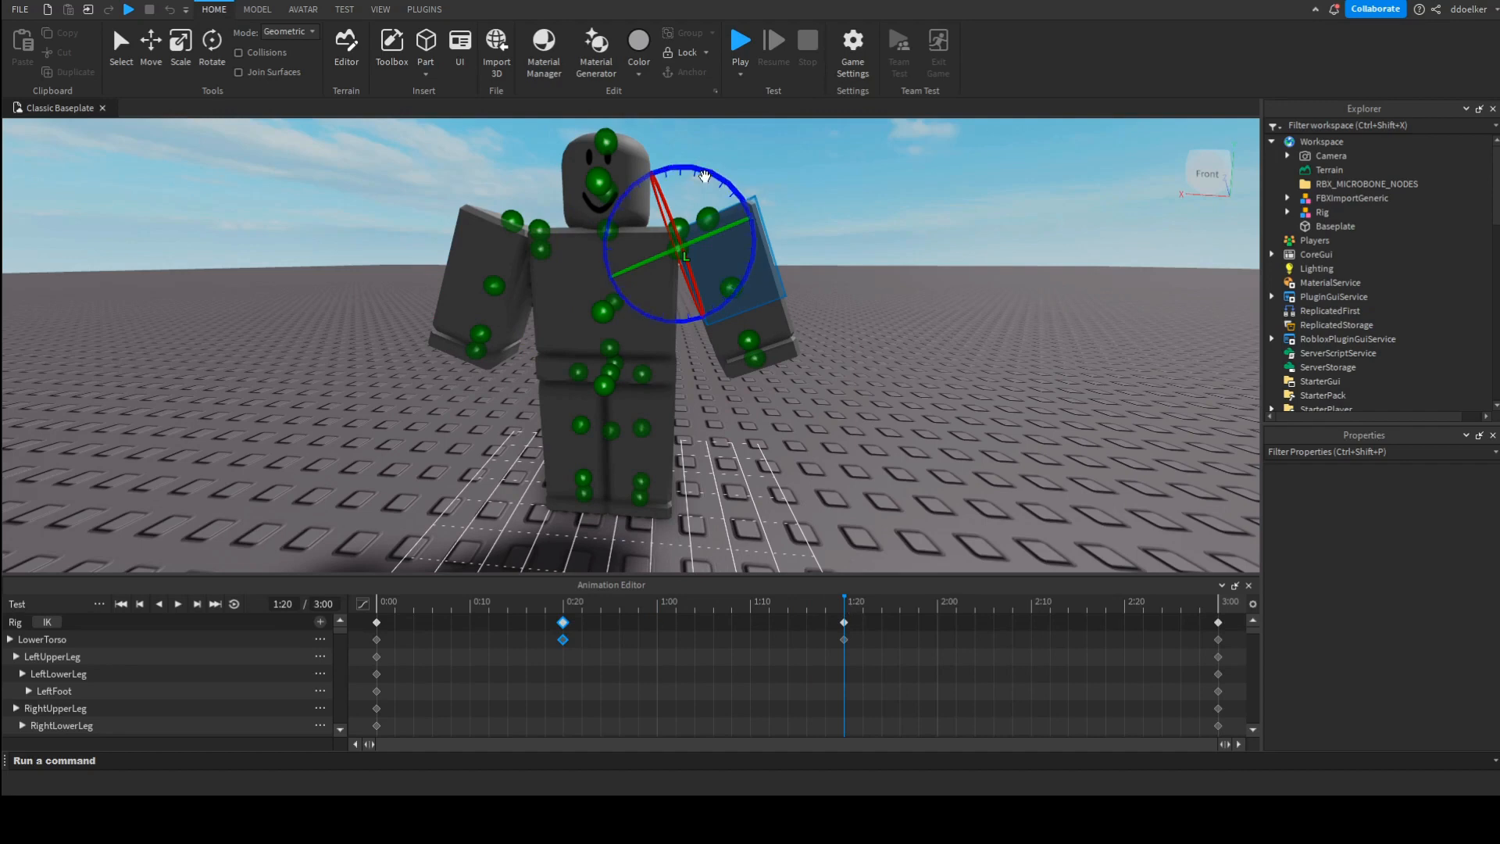
left_click_drag(713, 177, 682, 278)
left_click(478, 262)
Step: Rotate the left and right upper legs outward at 1:20 to spread the legs
left_click(662, 413)
left_click(705, 331)
left_click(655, 415)
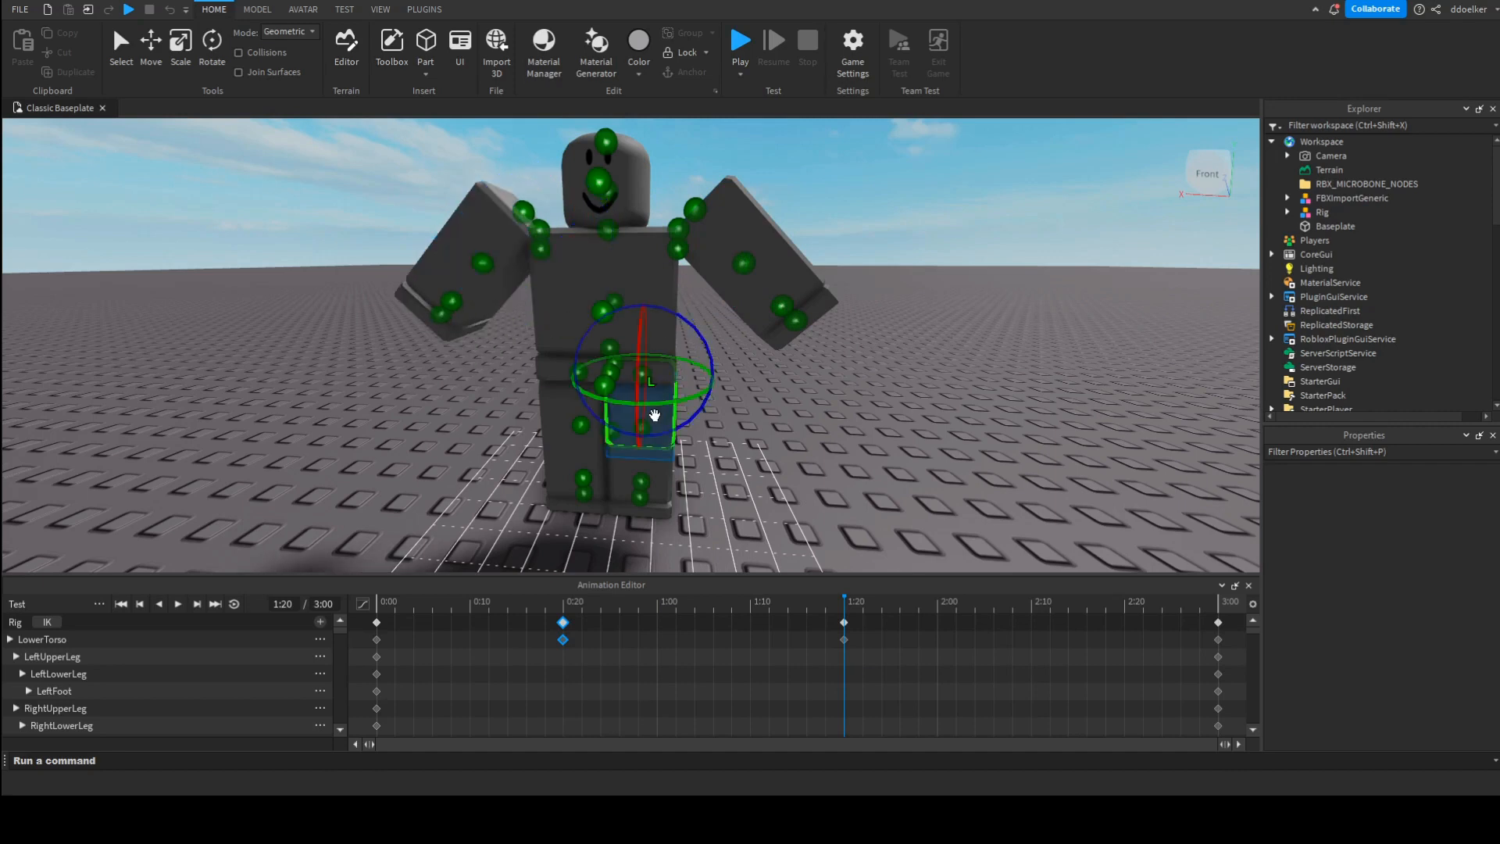
left_click(696, 319)
left_click(651, 411)
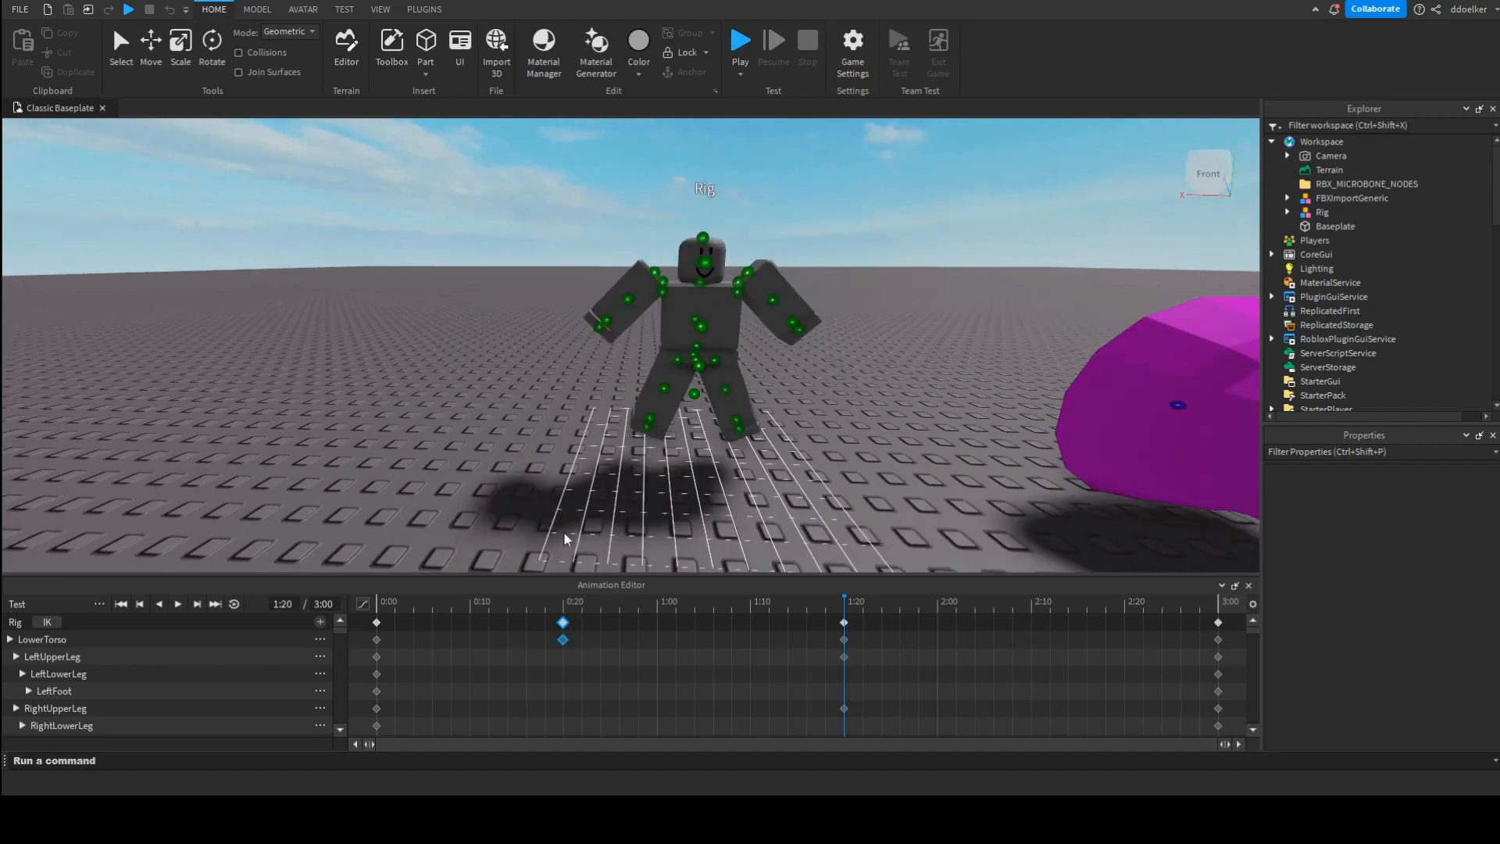
Step: Play the animation from 0:00 to preview the new pose
key("w")
key("d")
left_click(380, 608)
key("space")
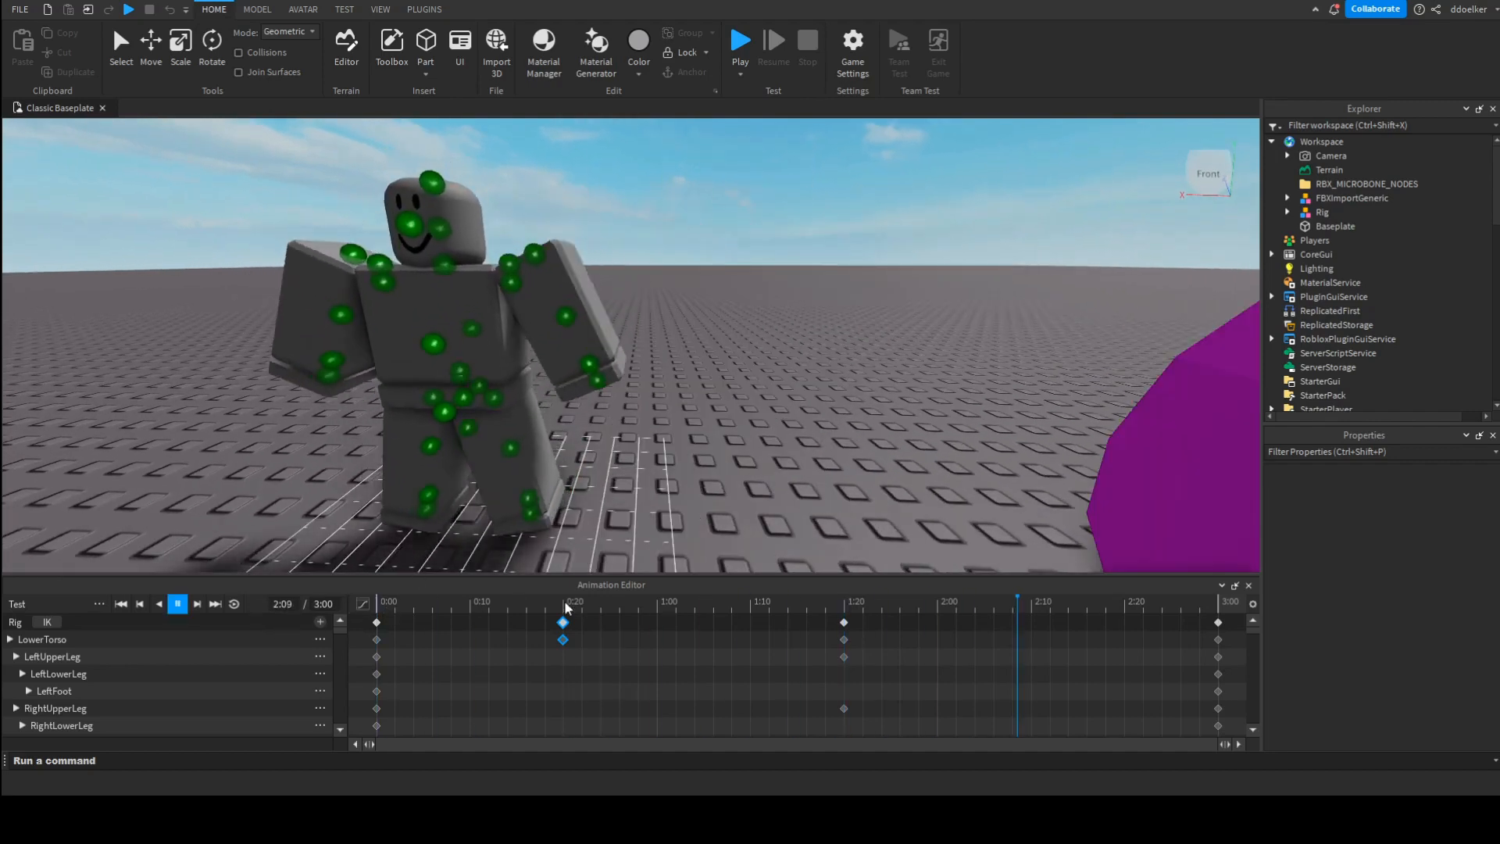
Step: Rotate both upper legs back to straight, closed positions at 0:20
left_click_drag(519, 610, 561, 597)
right_click_drag(612, 415, 613, 415)
key("s")
key("w")
key("s")
key("w")
left_click(664, 382)
left_click_drag(711, 307, 654, 311)
left_click(575, 380)
left_click(756, 470)
key("d")
right_click_drag(756, 470, 756, 471)
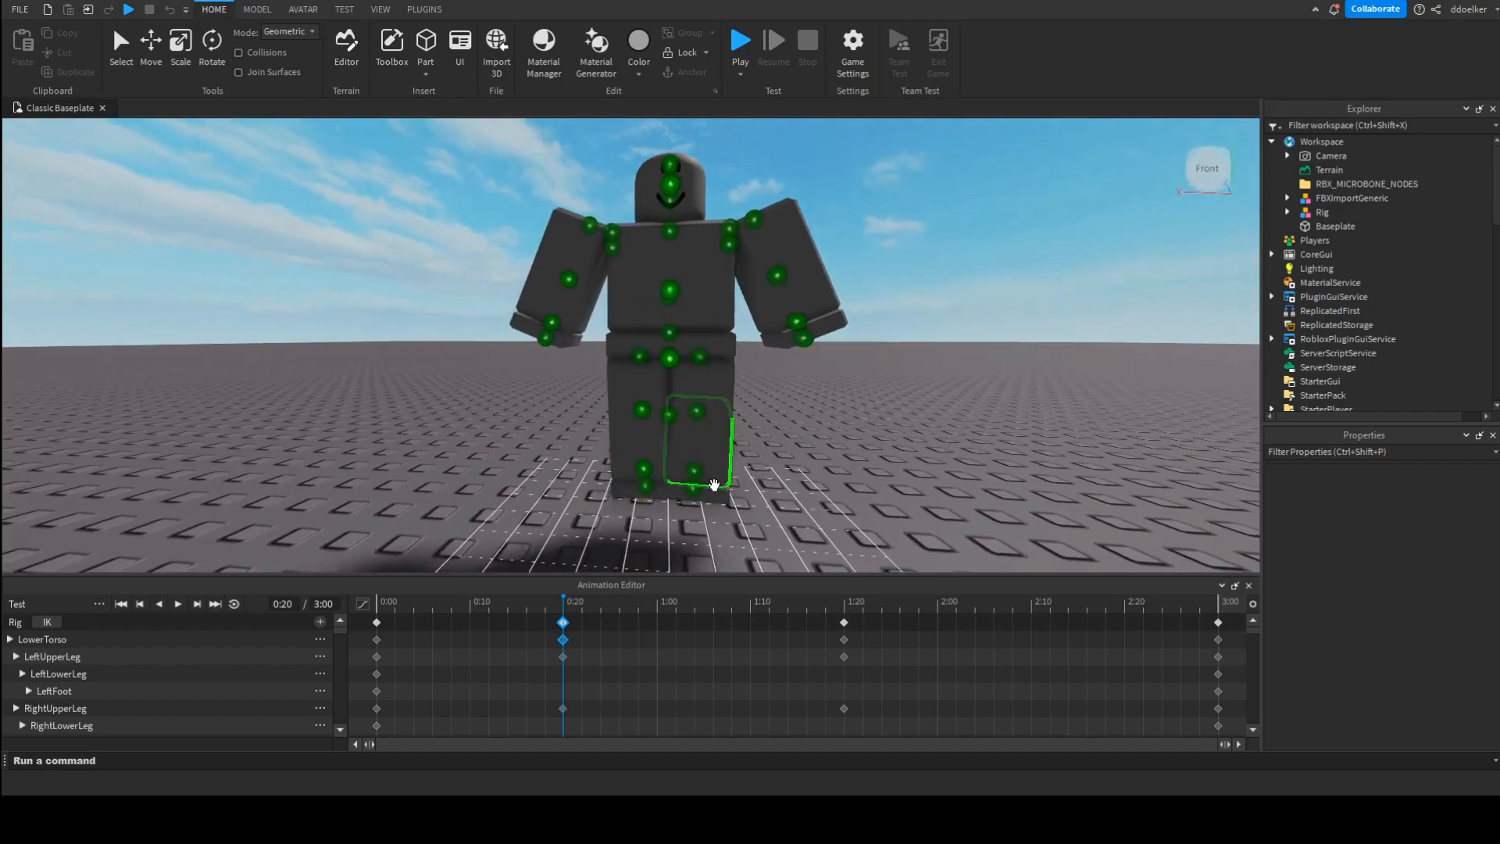
Step: Play the animation to check the leg movement, and stop the playback
key("space")
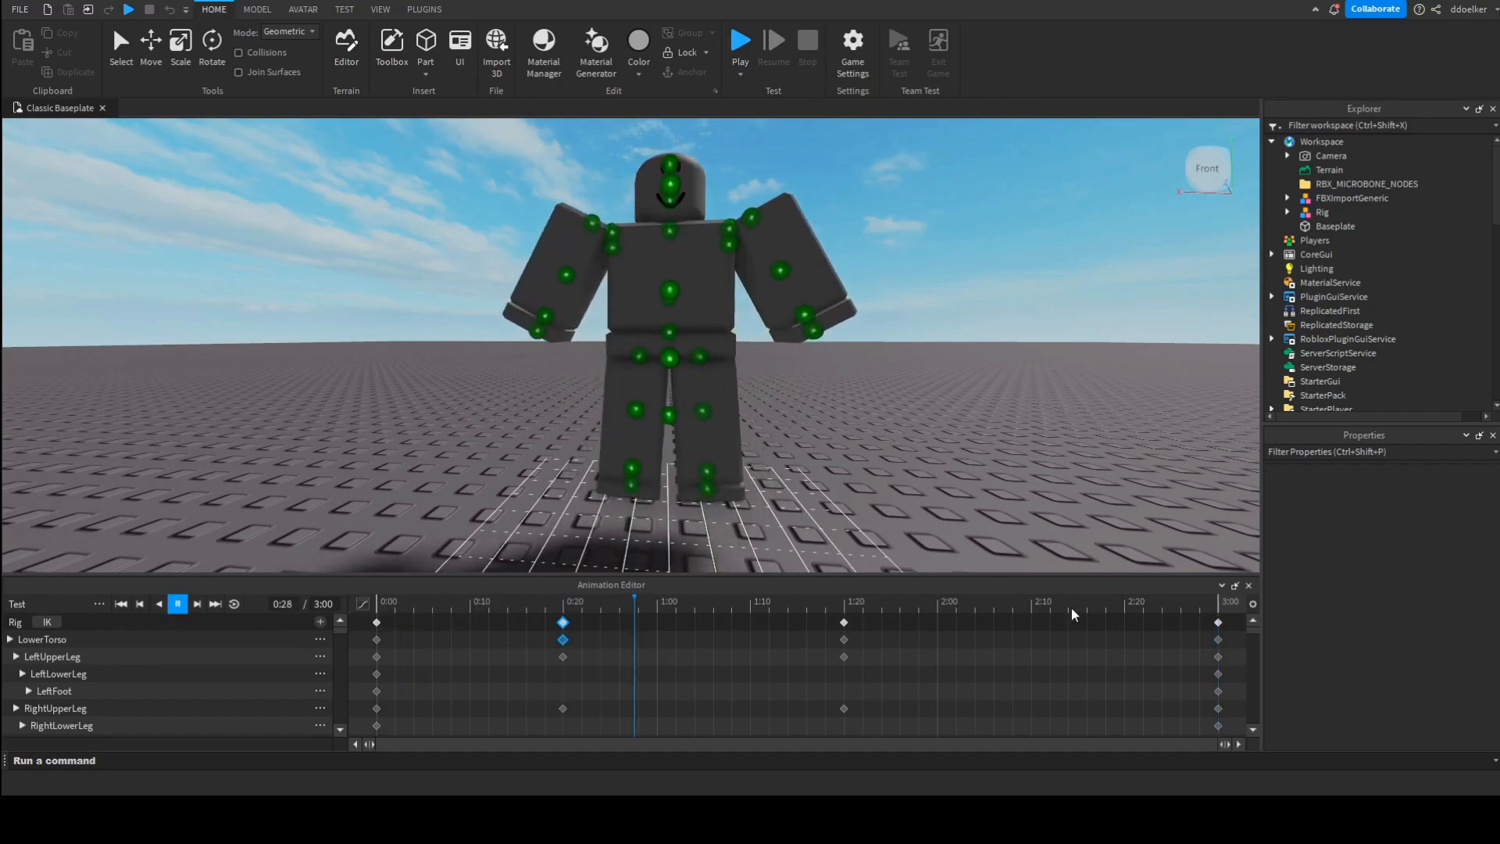
key("space")
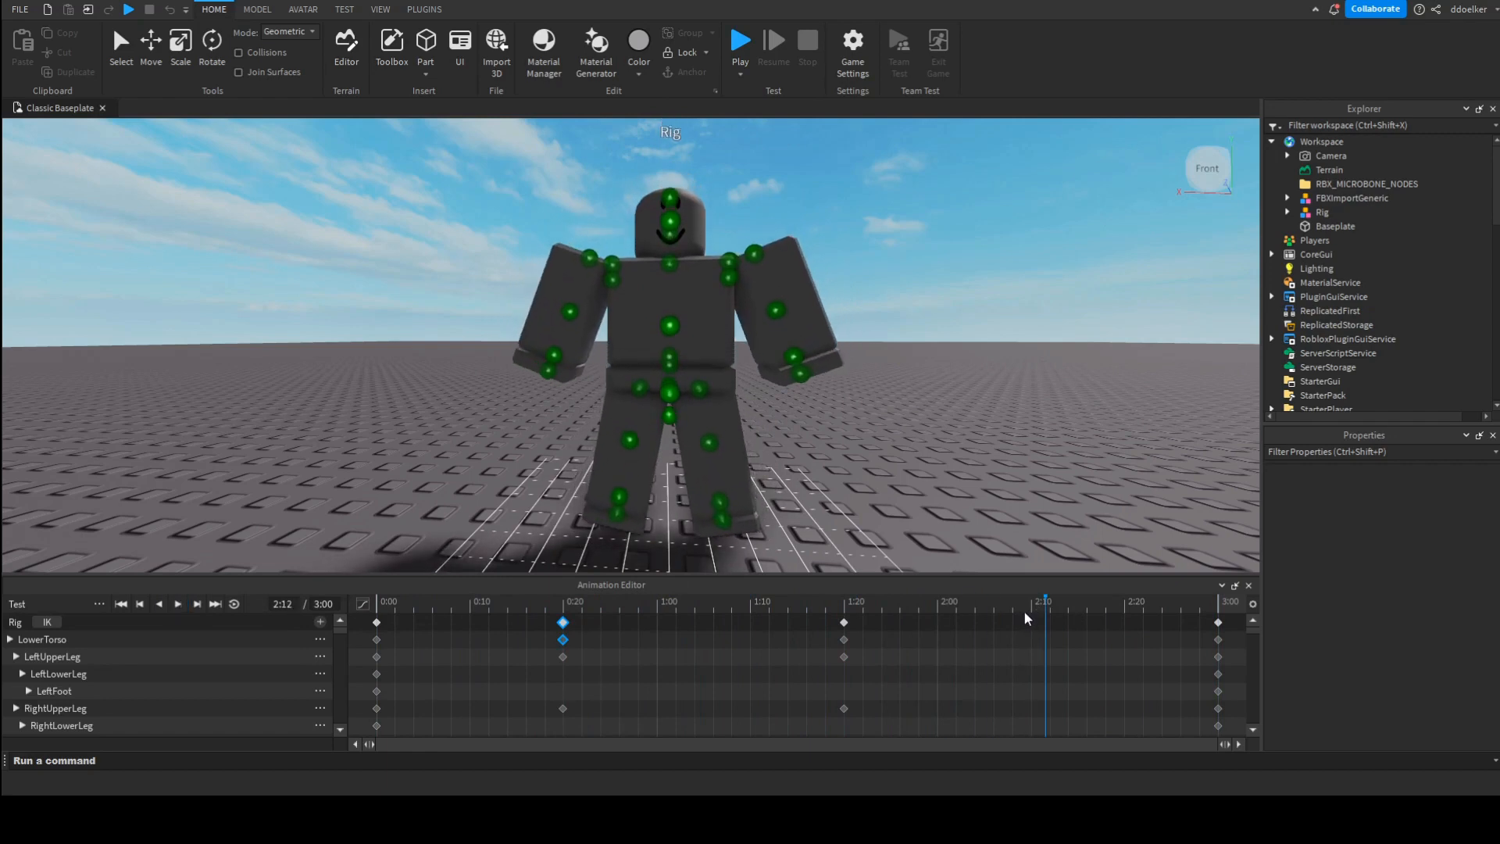
left_click(1031, 614)
Step: Copy the full keyframe at 0:20, including the upper legs, to 2:10
left_click(568, 609)
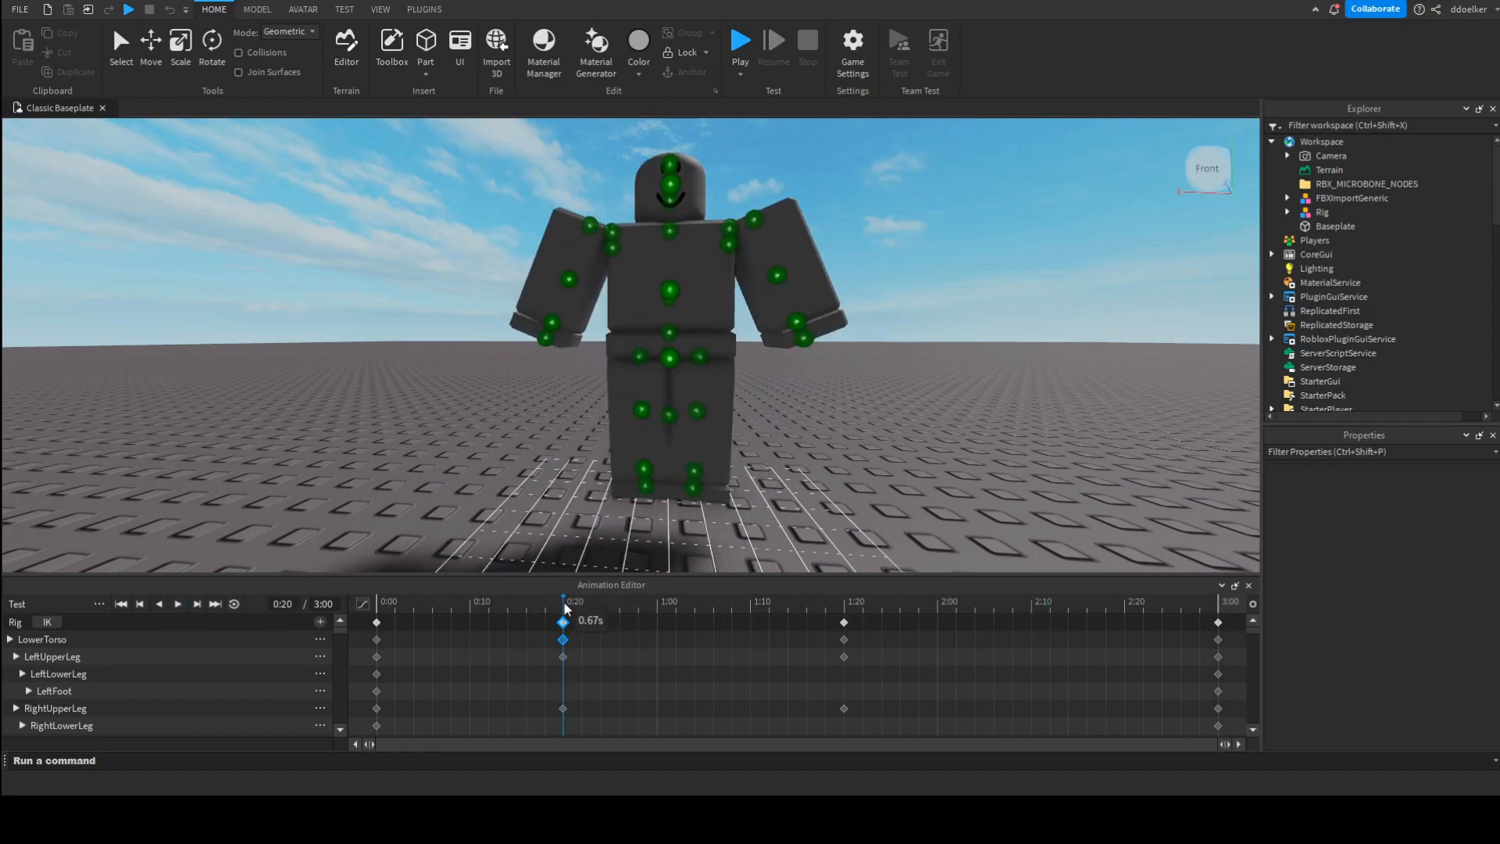
left_click(563, 623)
left_click_drag(1010, 607, 1031, 603)
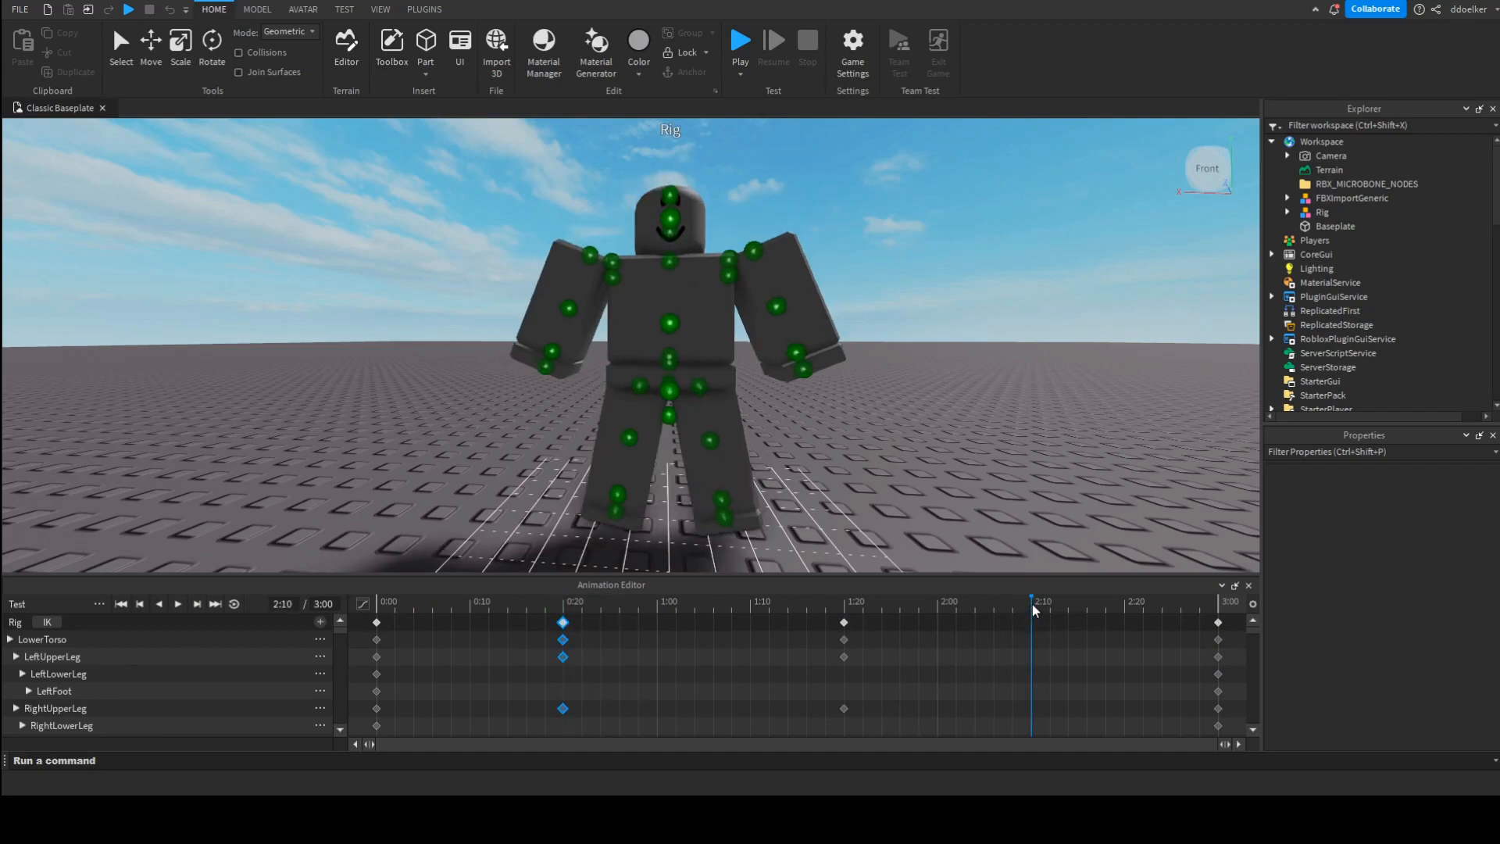
key("ctrl+v")
Step: Enable looping for the animation and play it to review the complete cycle
key("space")
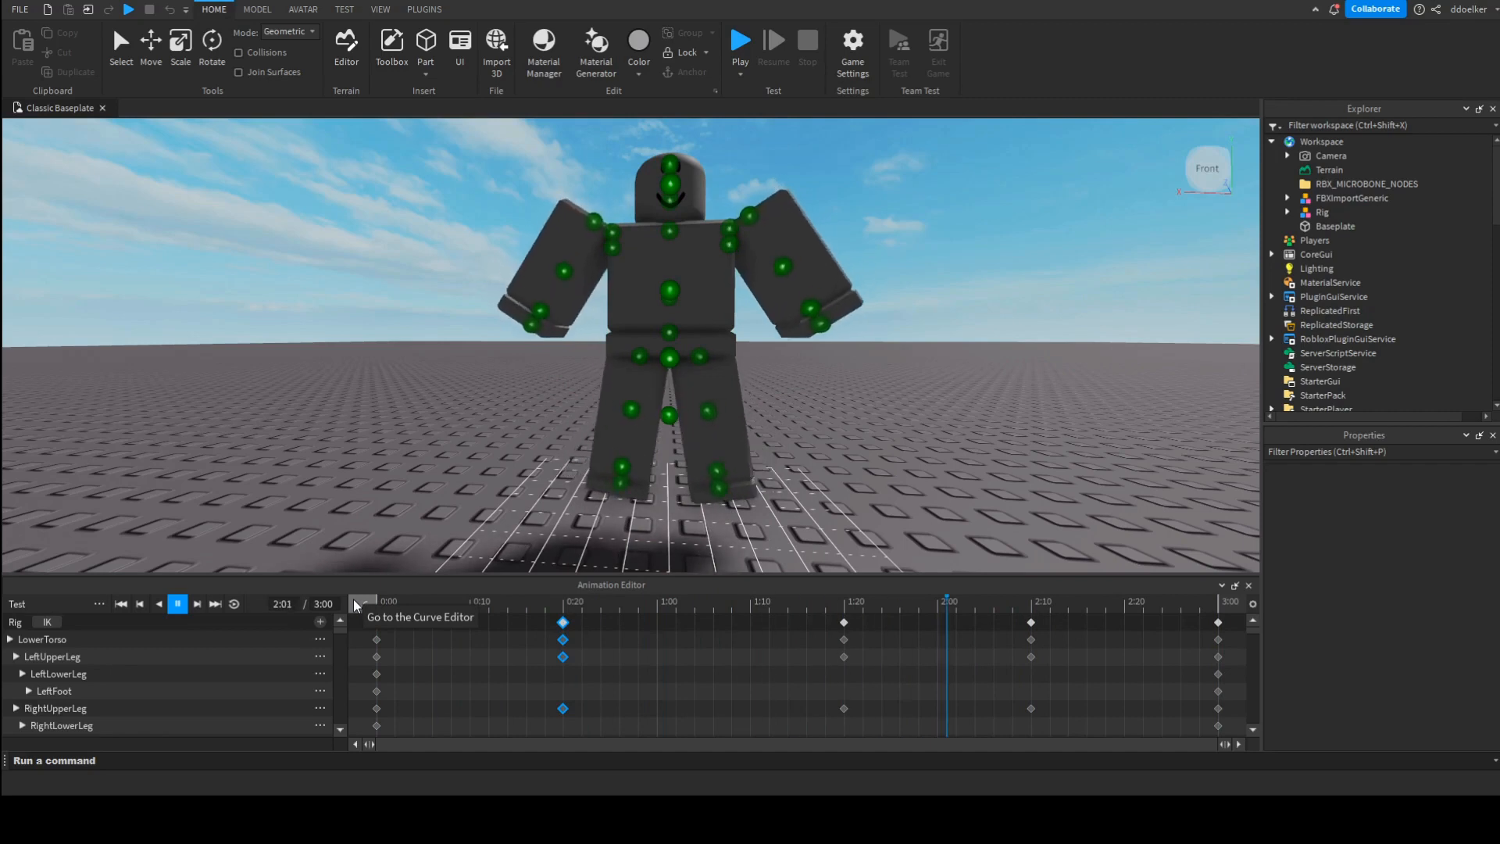
left_click(234, 604)
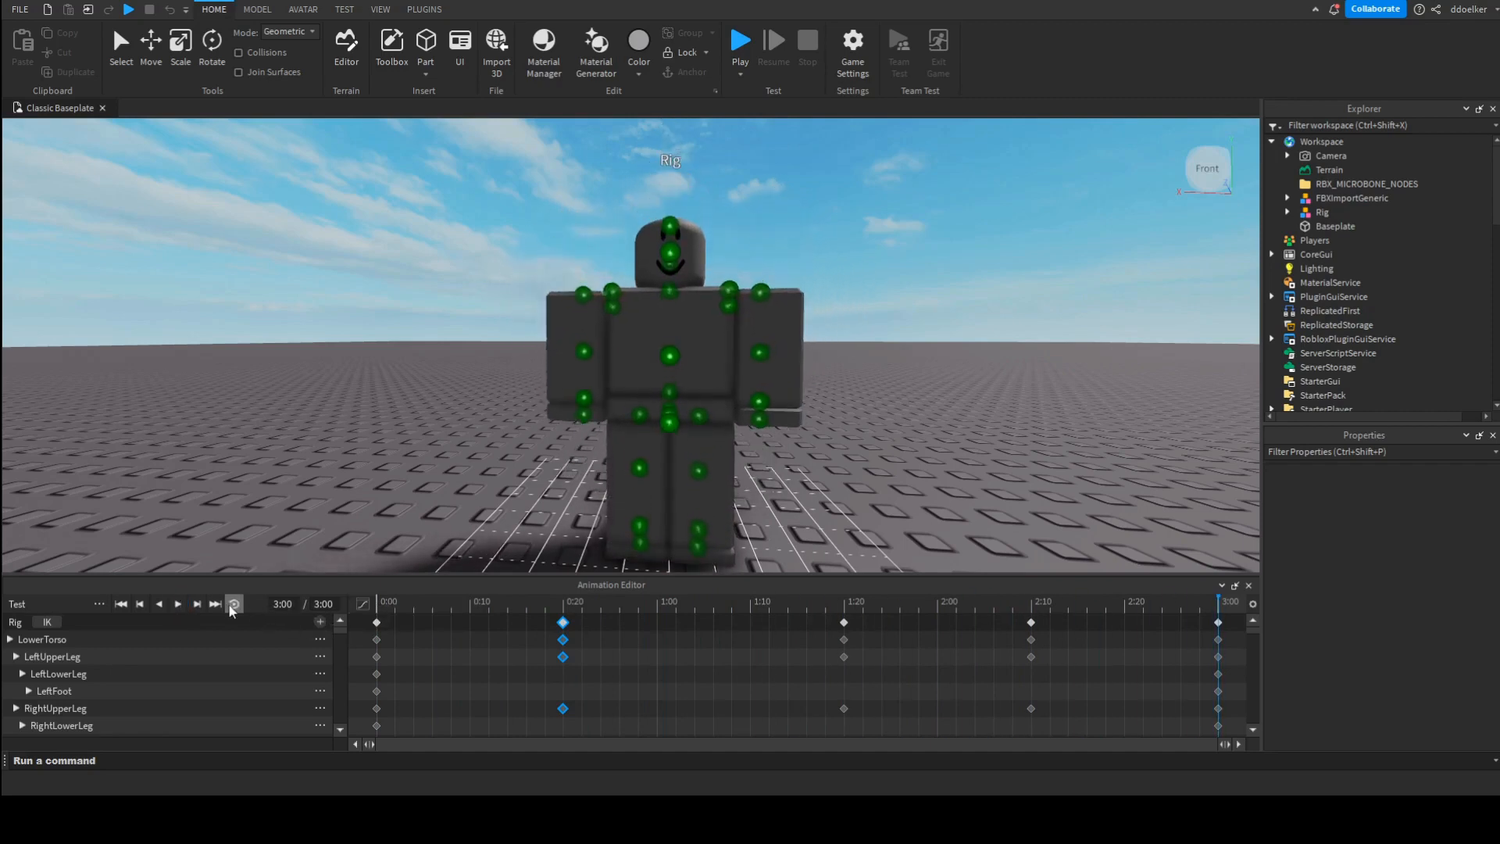
key("space")
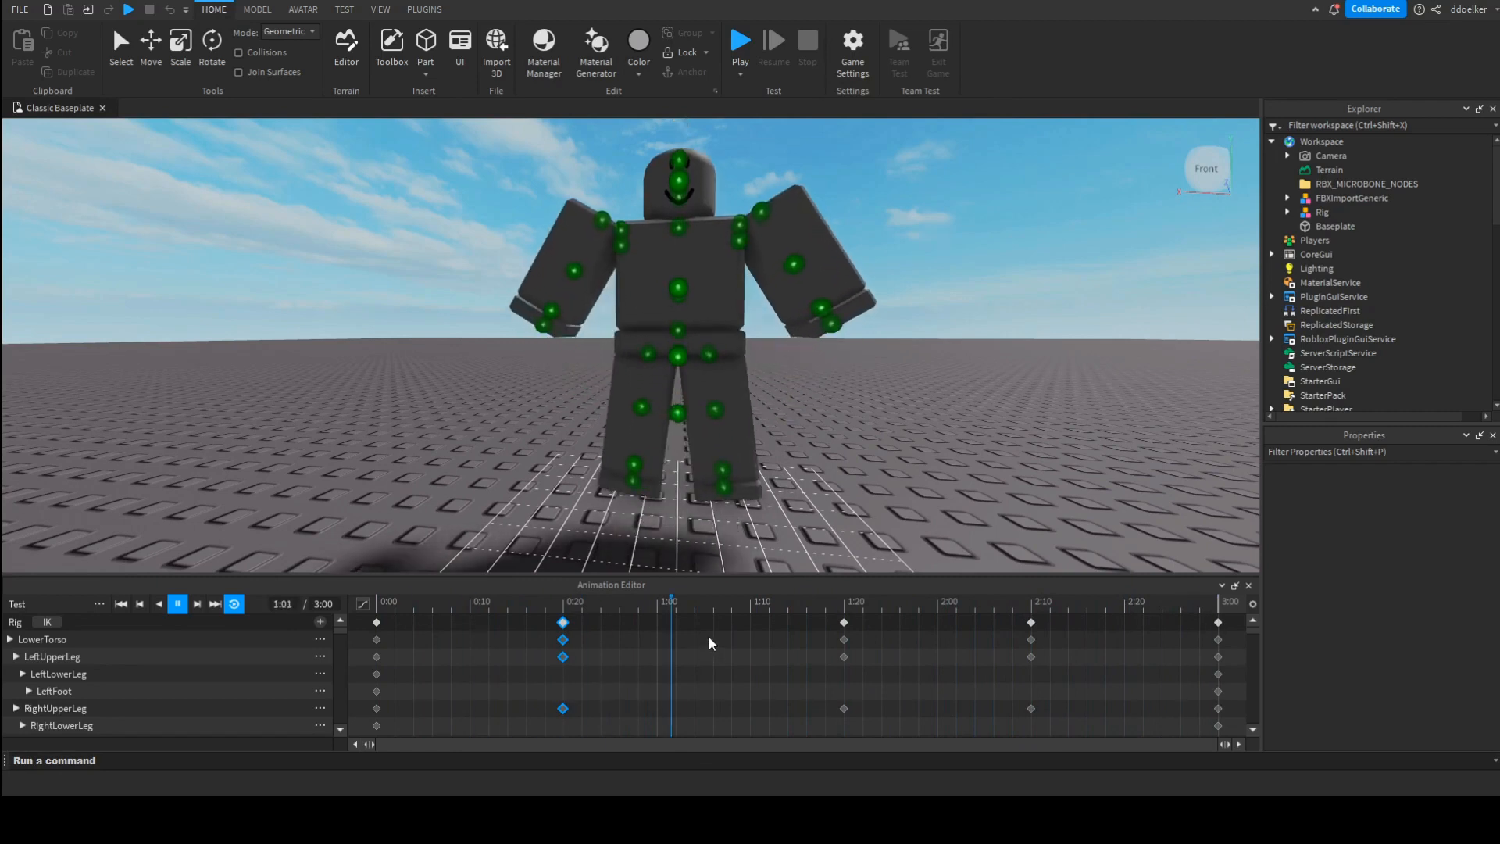
left_click(157, 604)
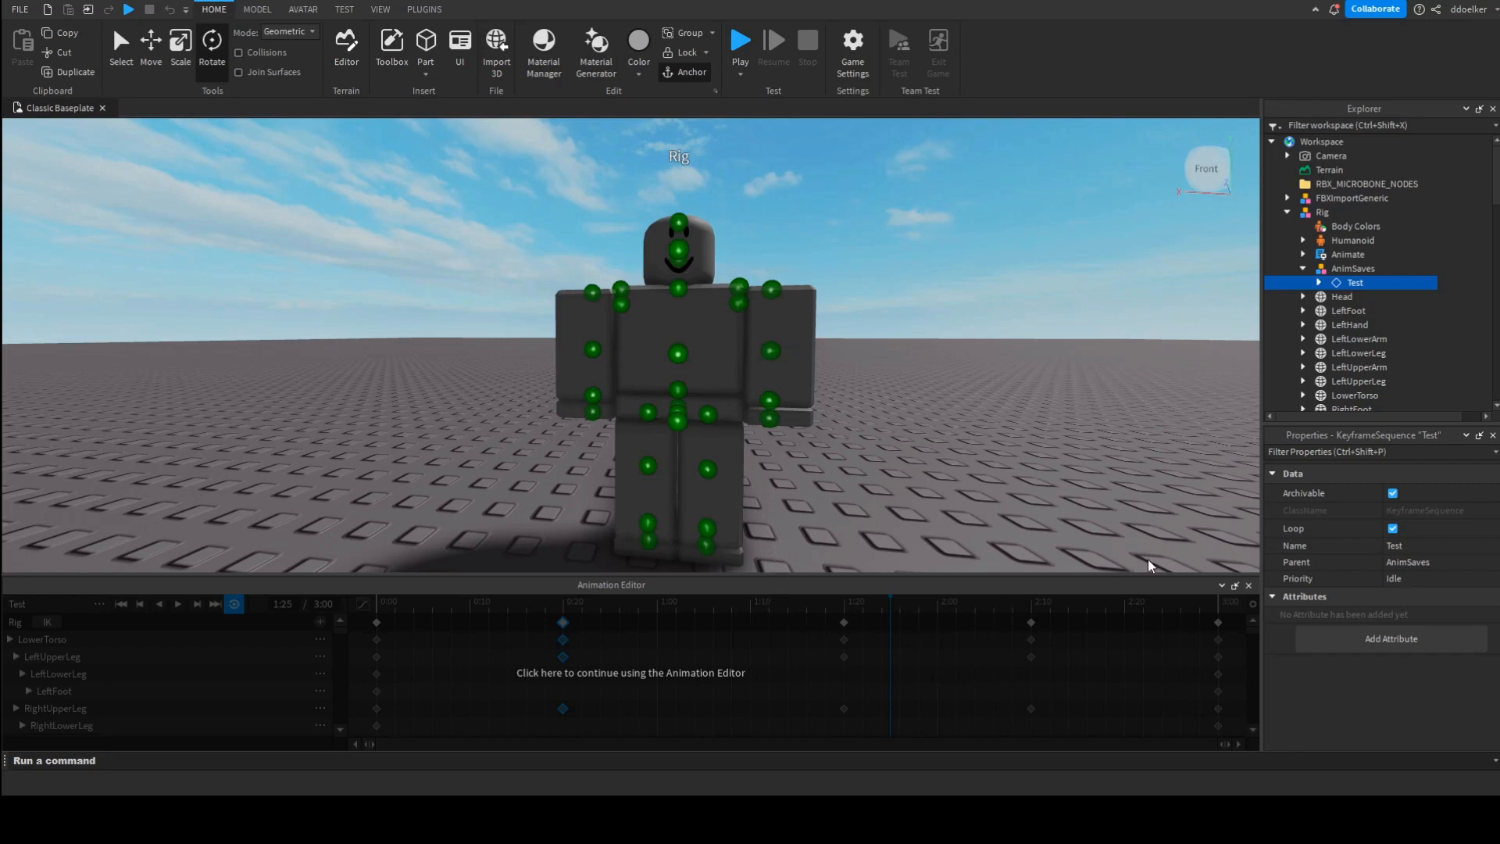
Step: Close the Animation Editor and insert an Animation object into Rig
left_click(1247, 585)
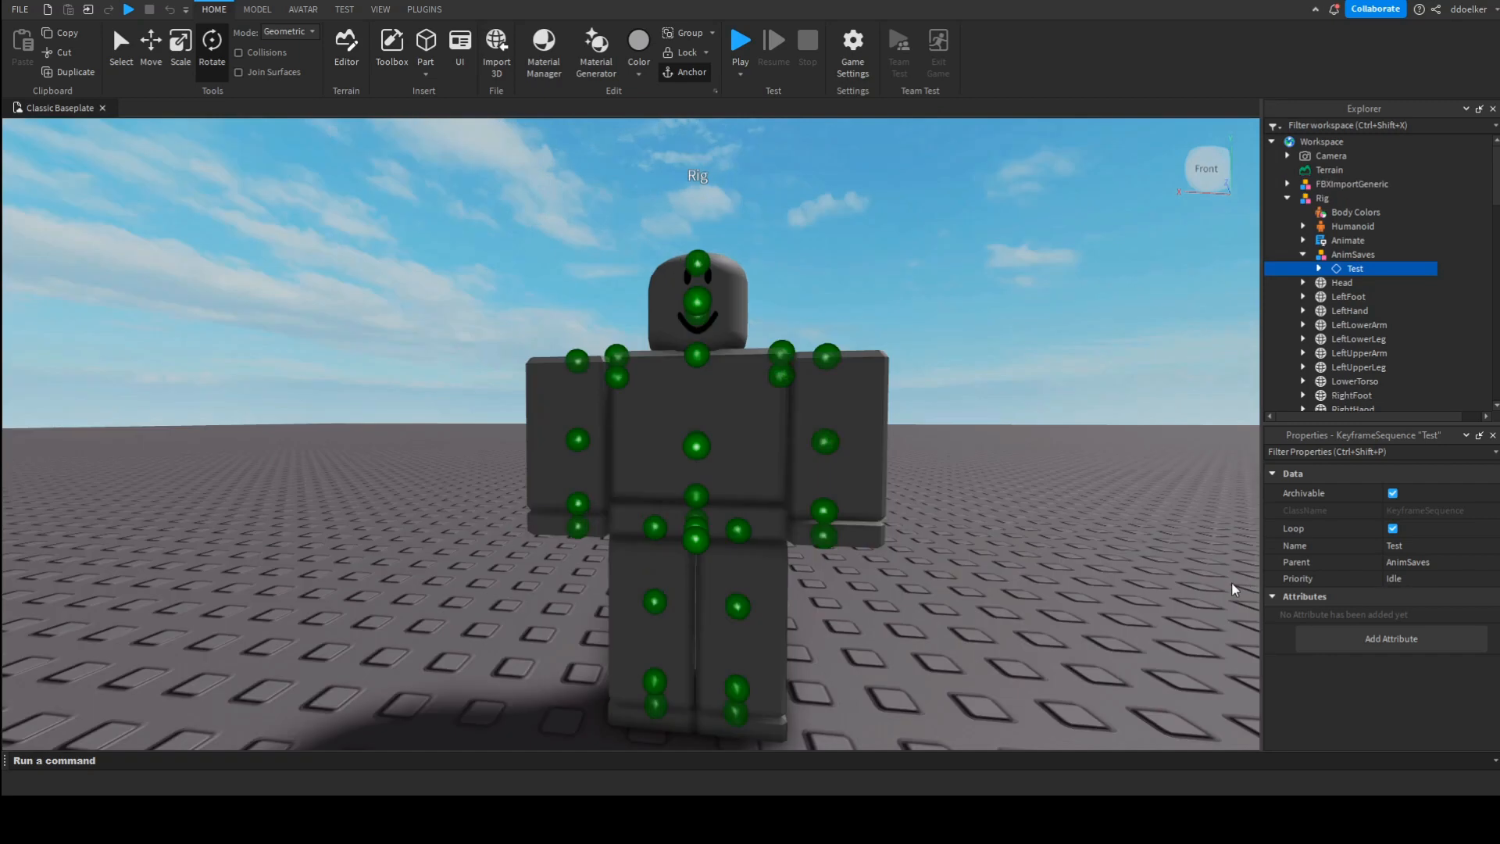
left_click(1302, 255)
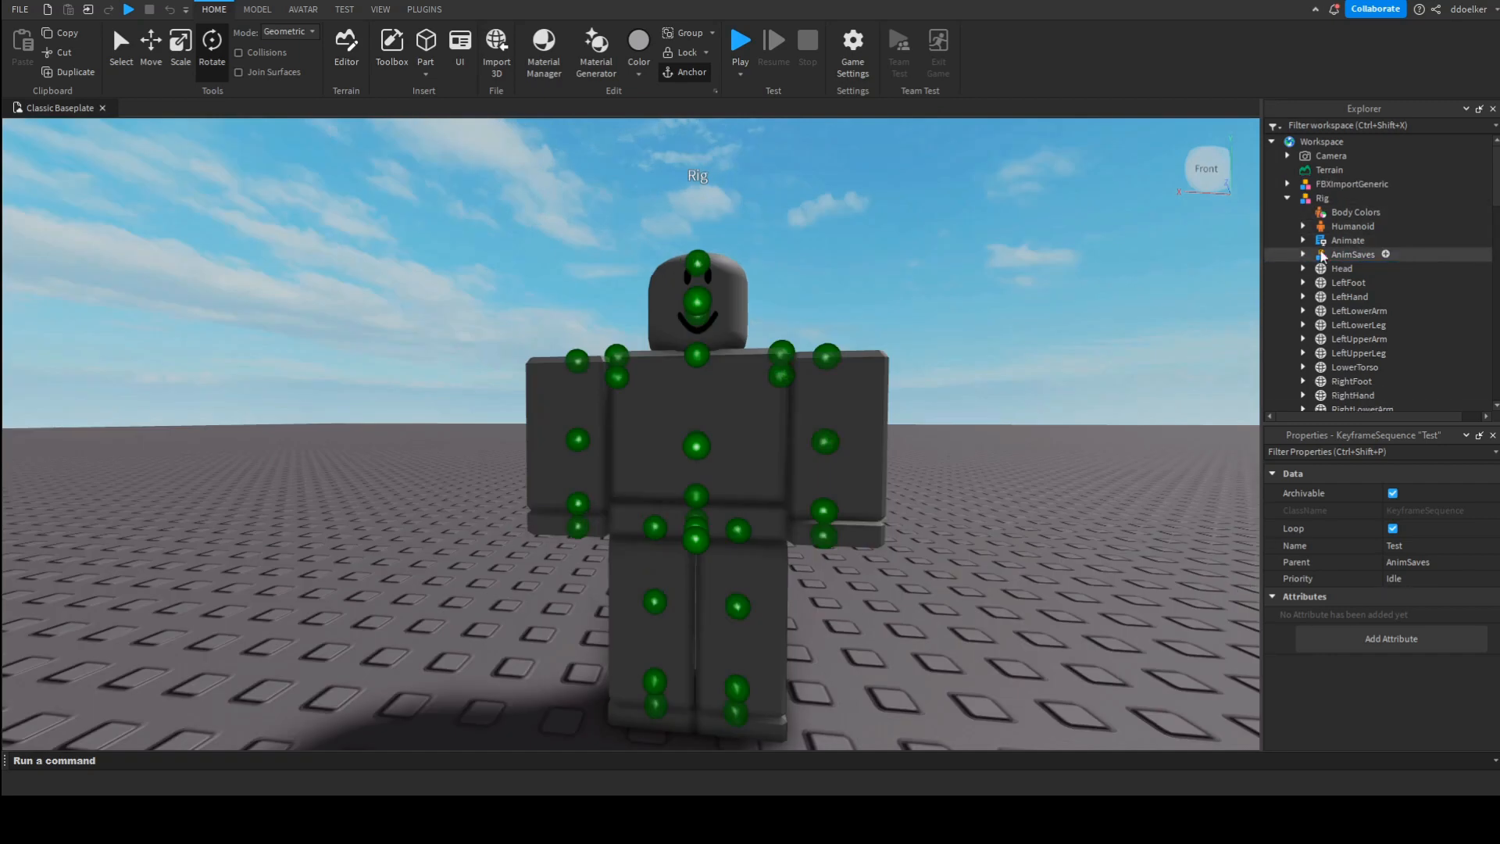
left_click(1340, 199)
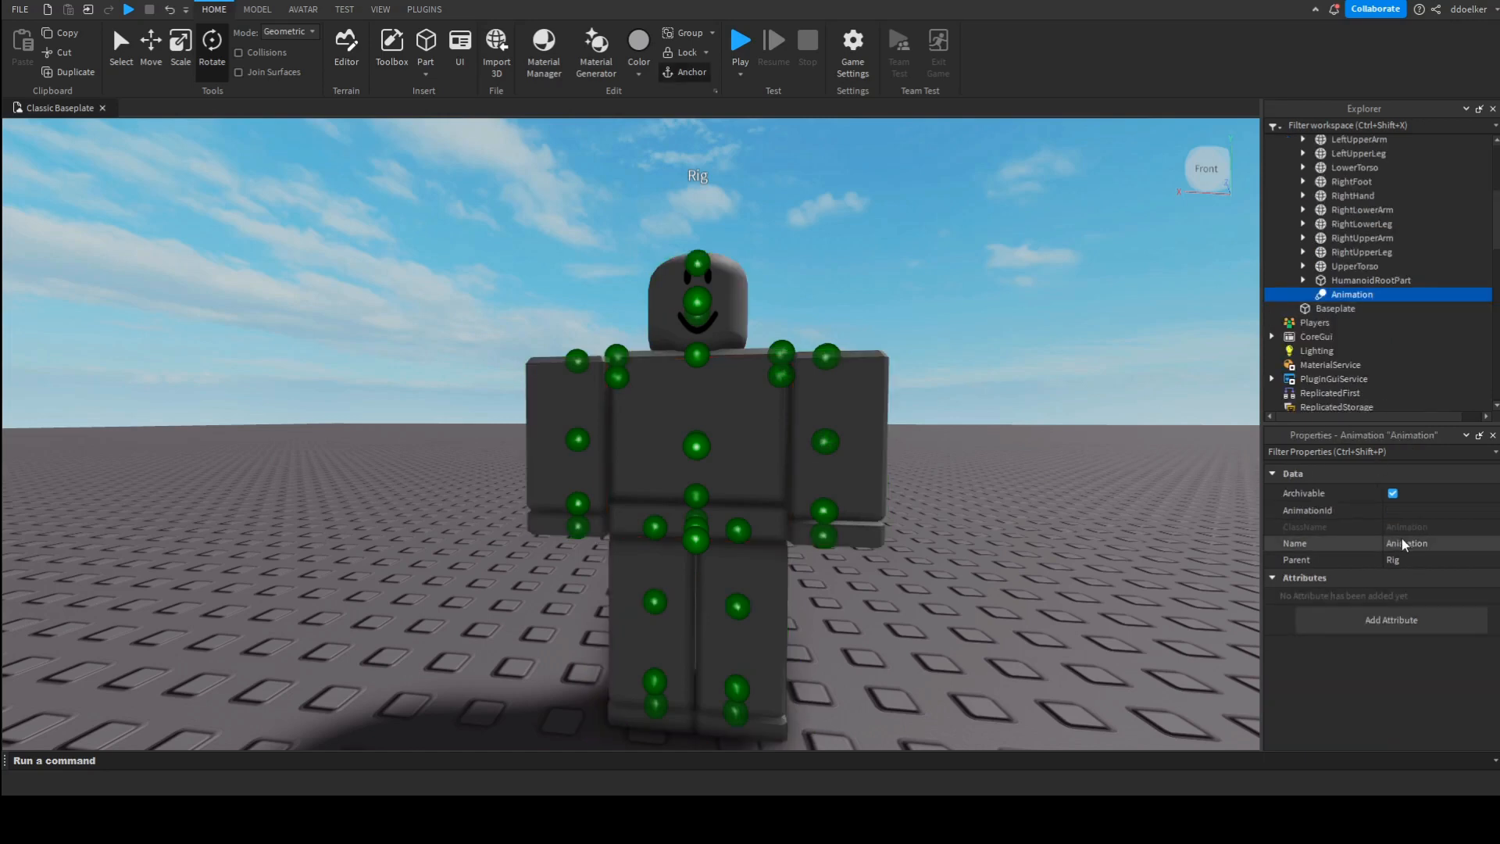
left_click(1421, 507)
key("ctrl+v")
key("Return")
left_click(1442, 547)
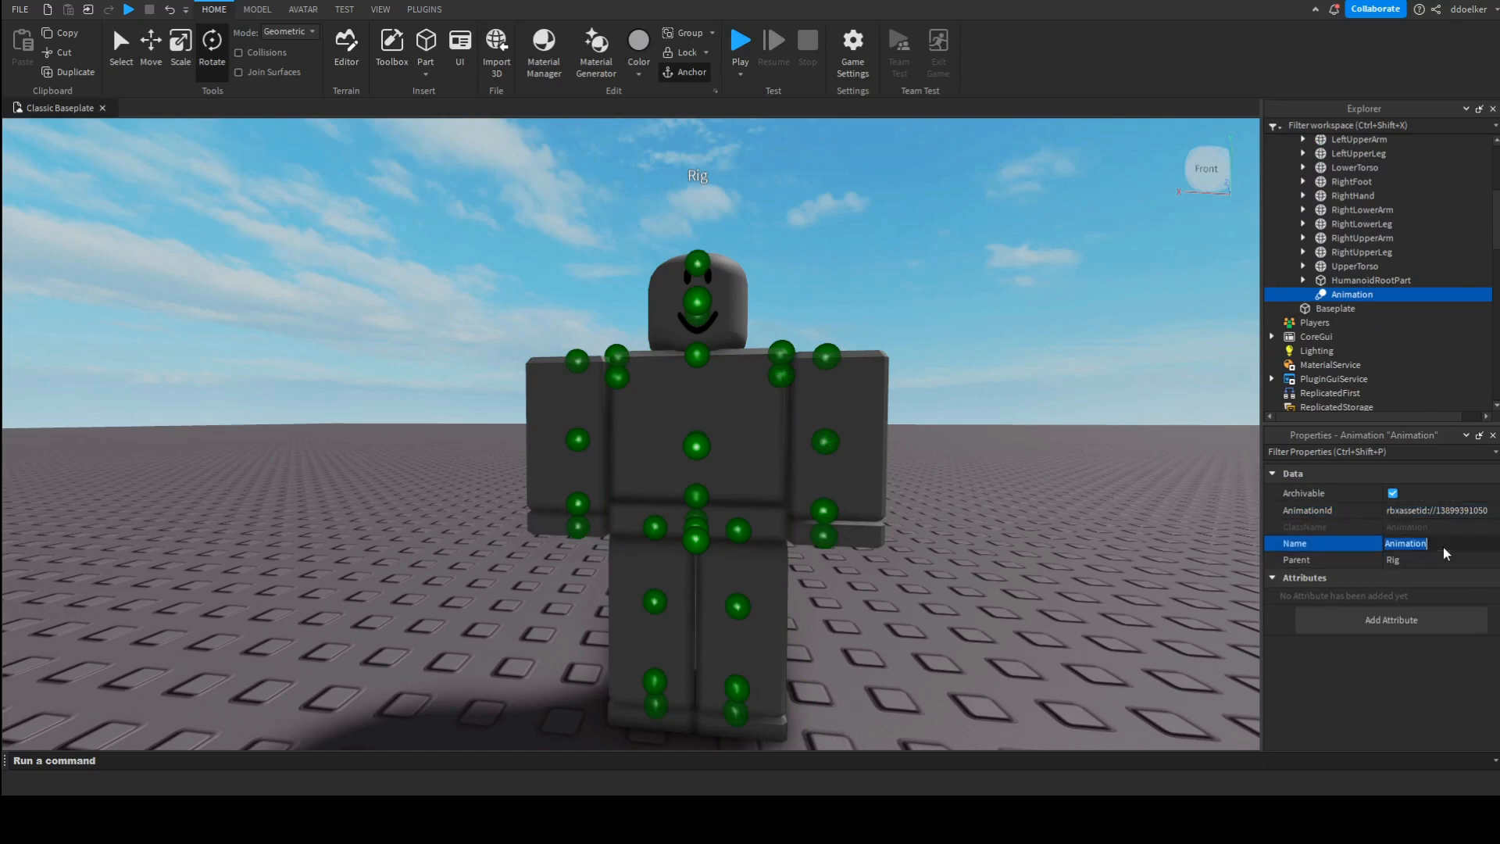
type("Test")
key("Return")
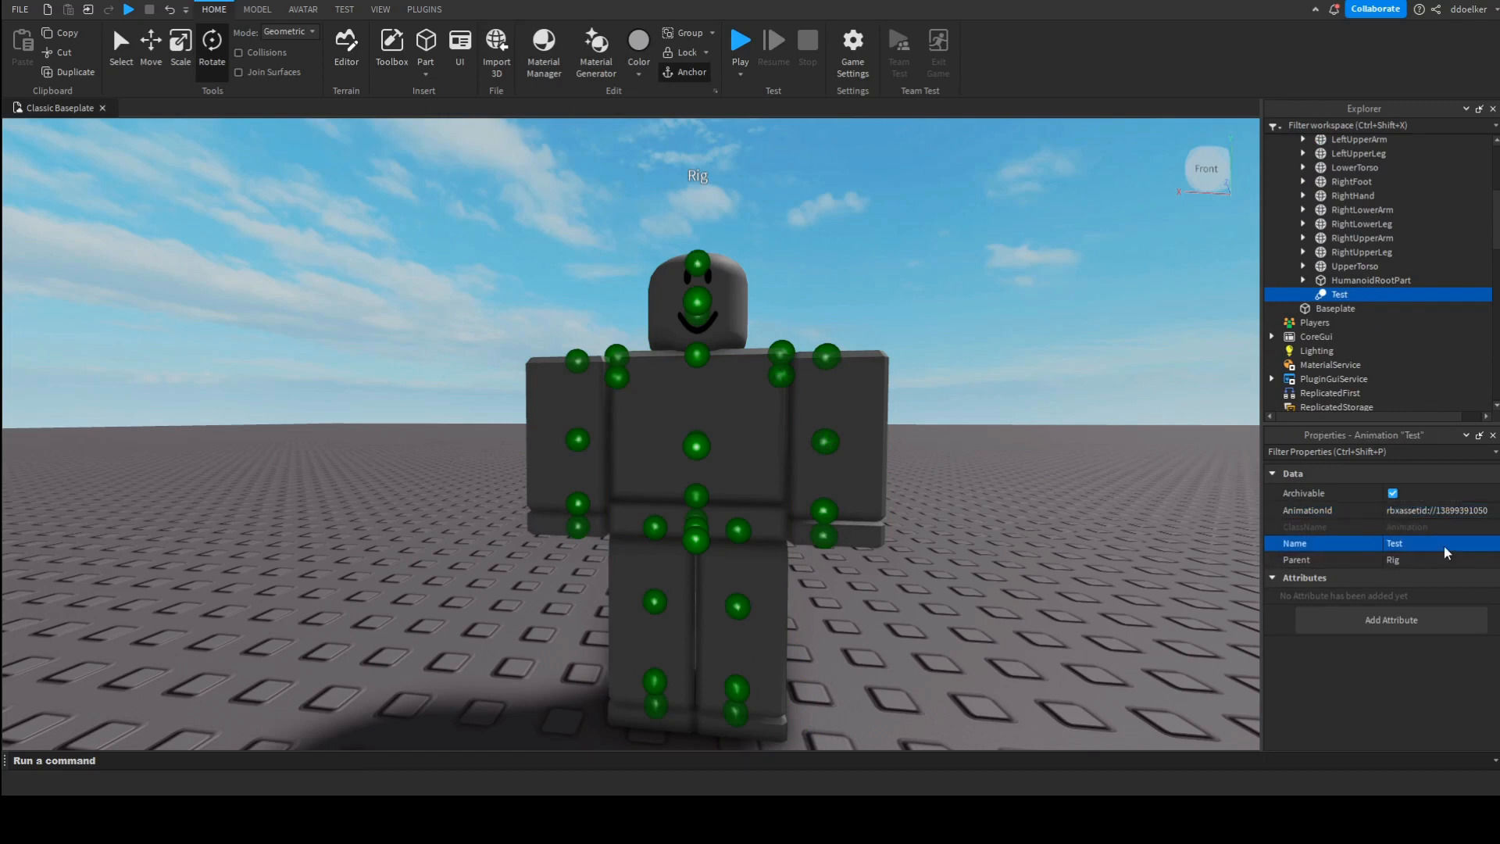
Step: Insert a Script into Rig and open it for editing
scroll(870, 461, "up", 3)
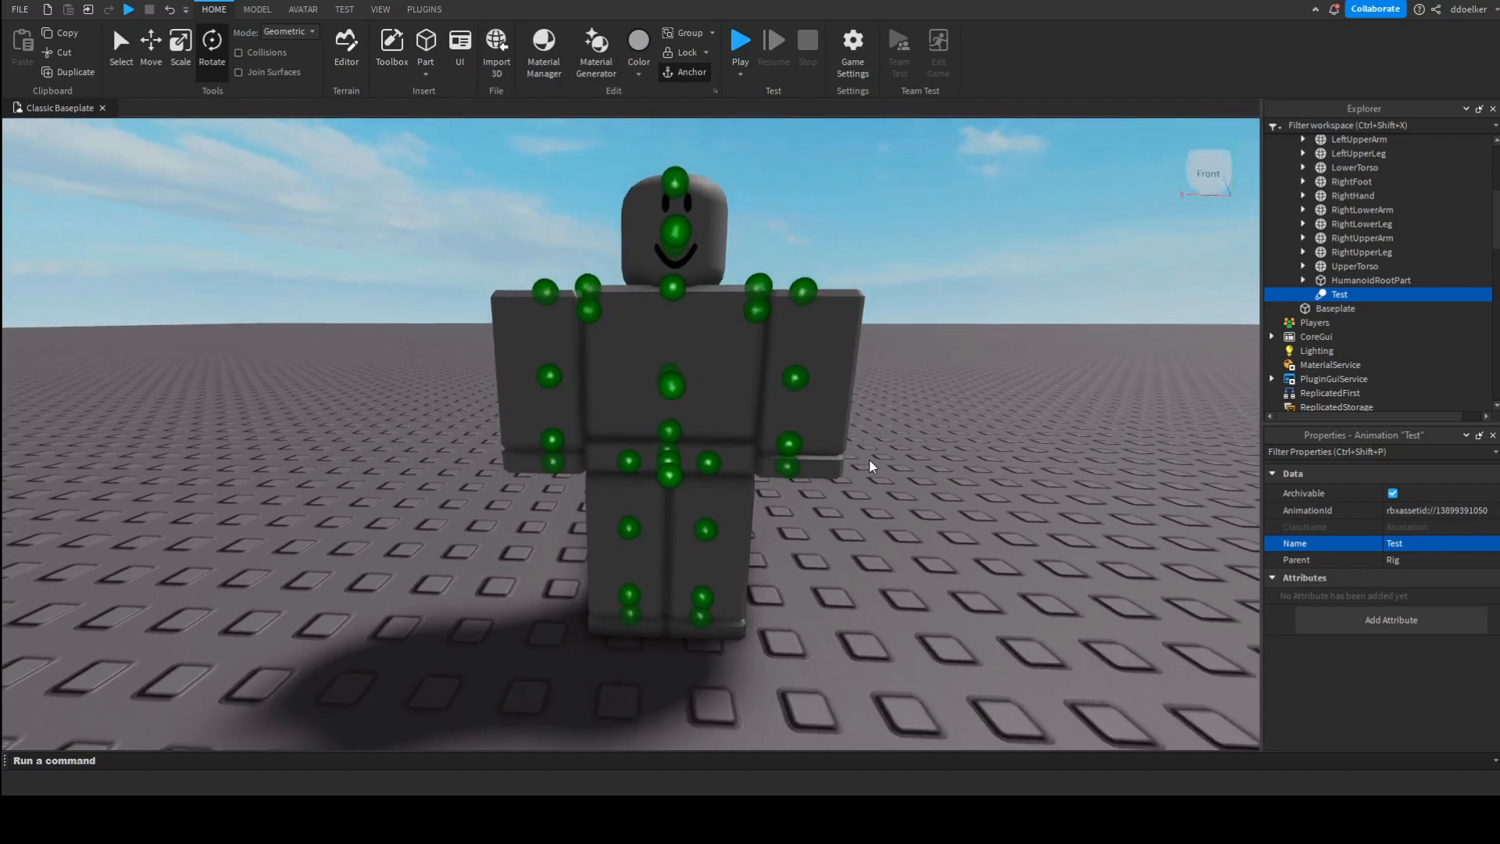
right_click_drag(870, 460, 869, 459)
right_click_drag(776, 305, 775, 305)
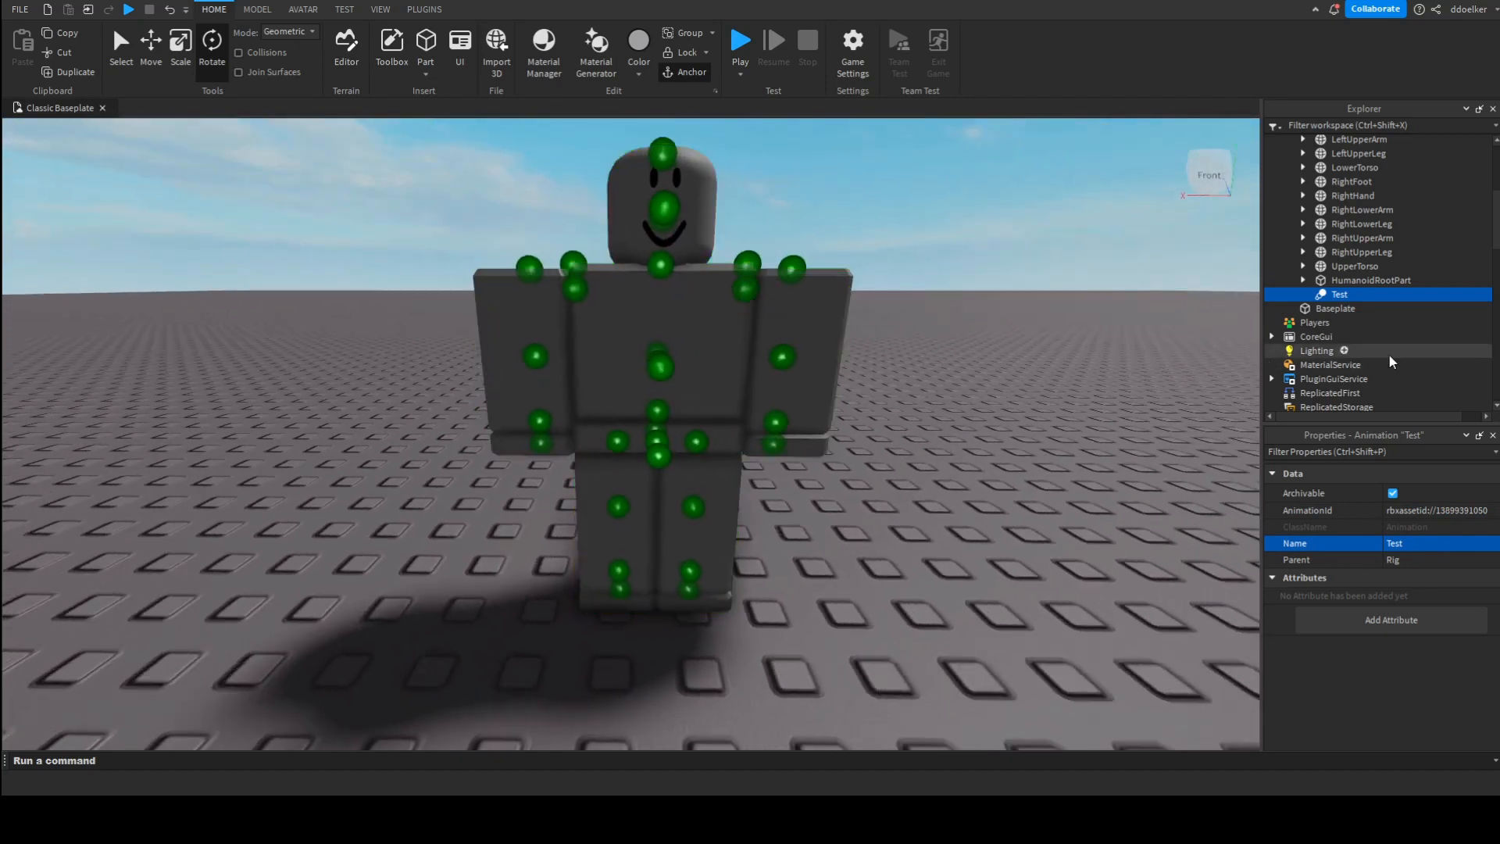
scroll(1390, 350, "up", 5)
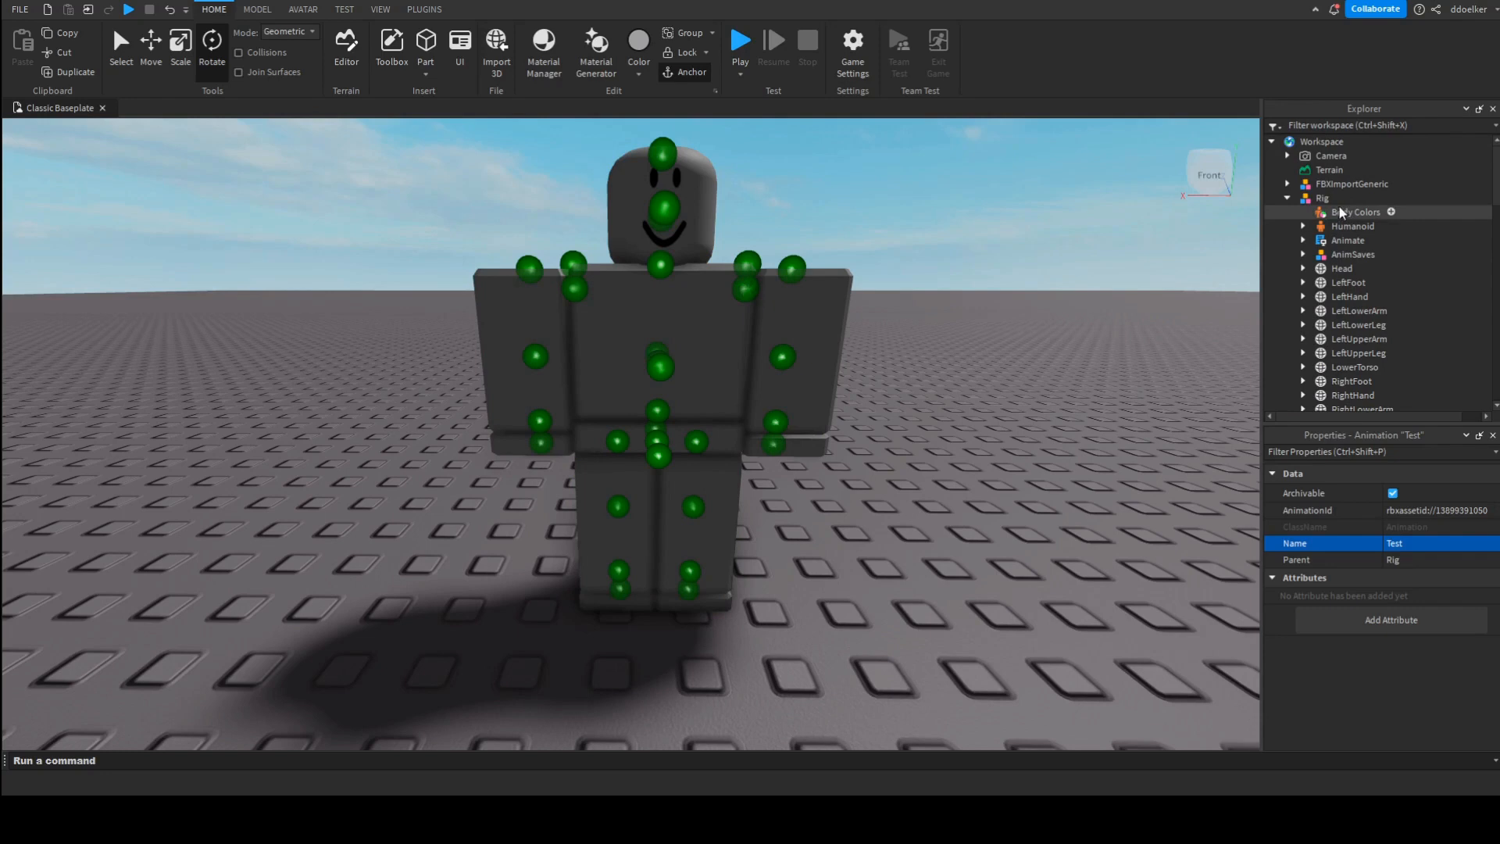
left_click(1337, 200)
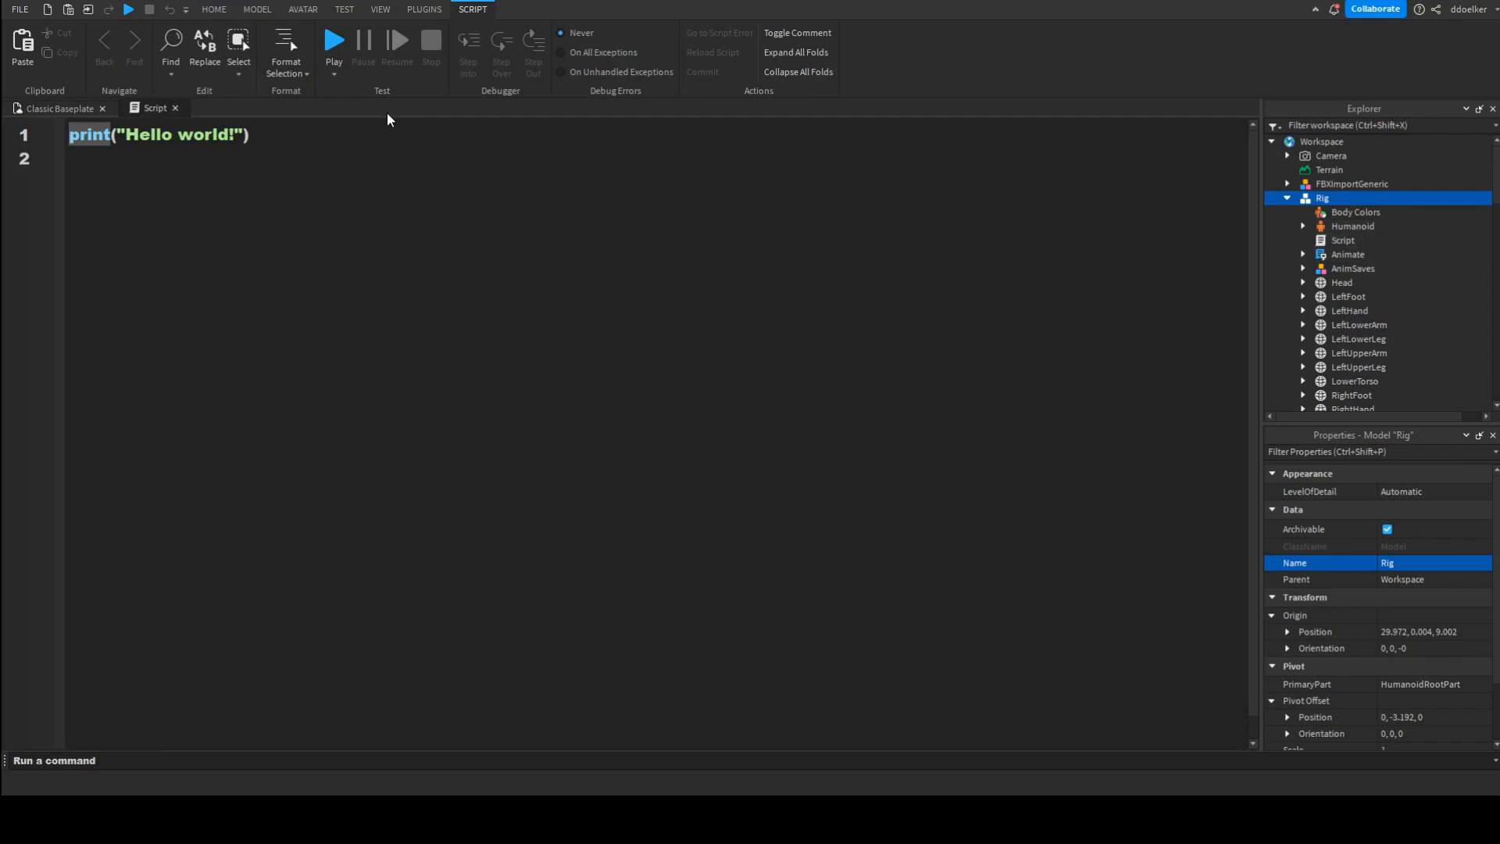
left_click(175, 109)
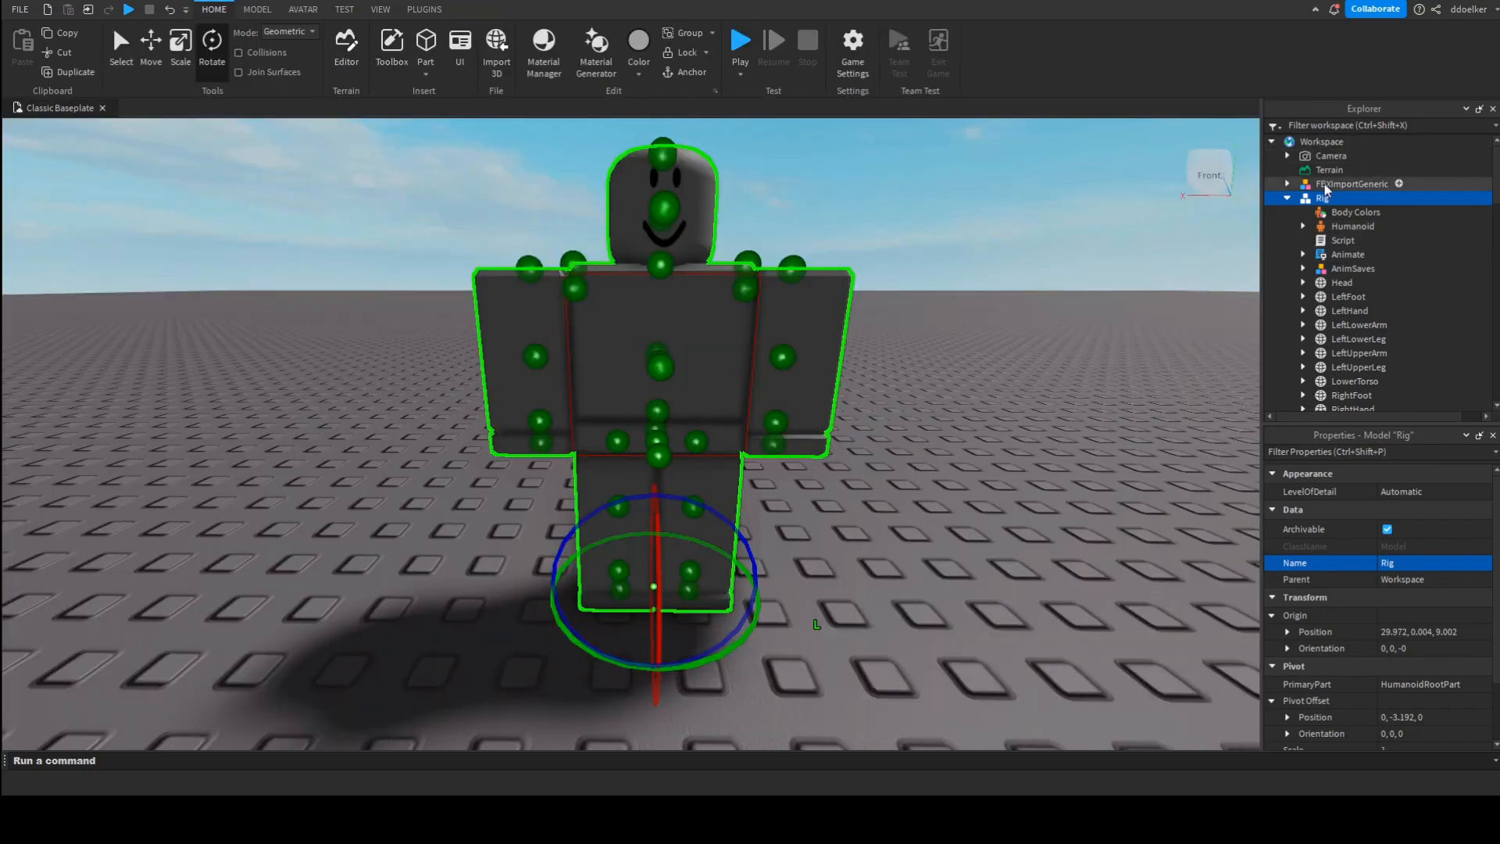
double_click(1338, 241)
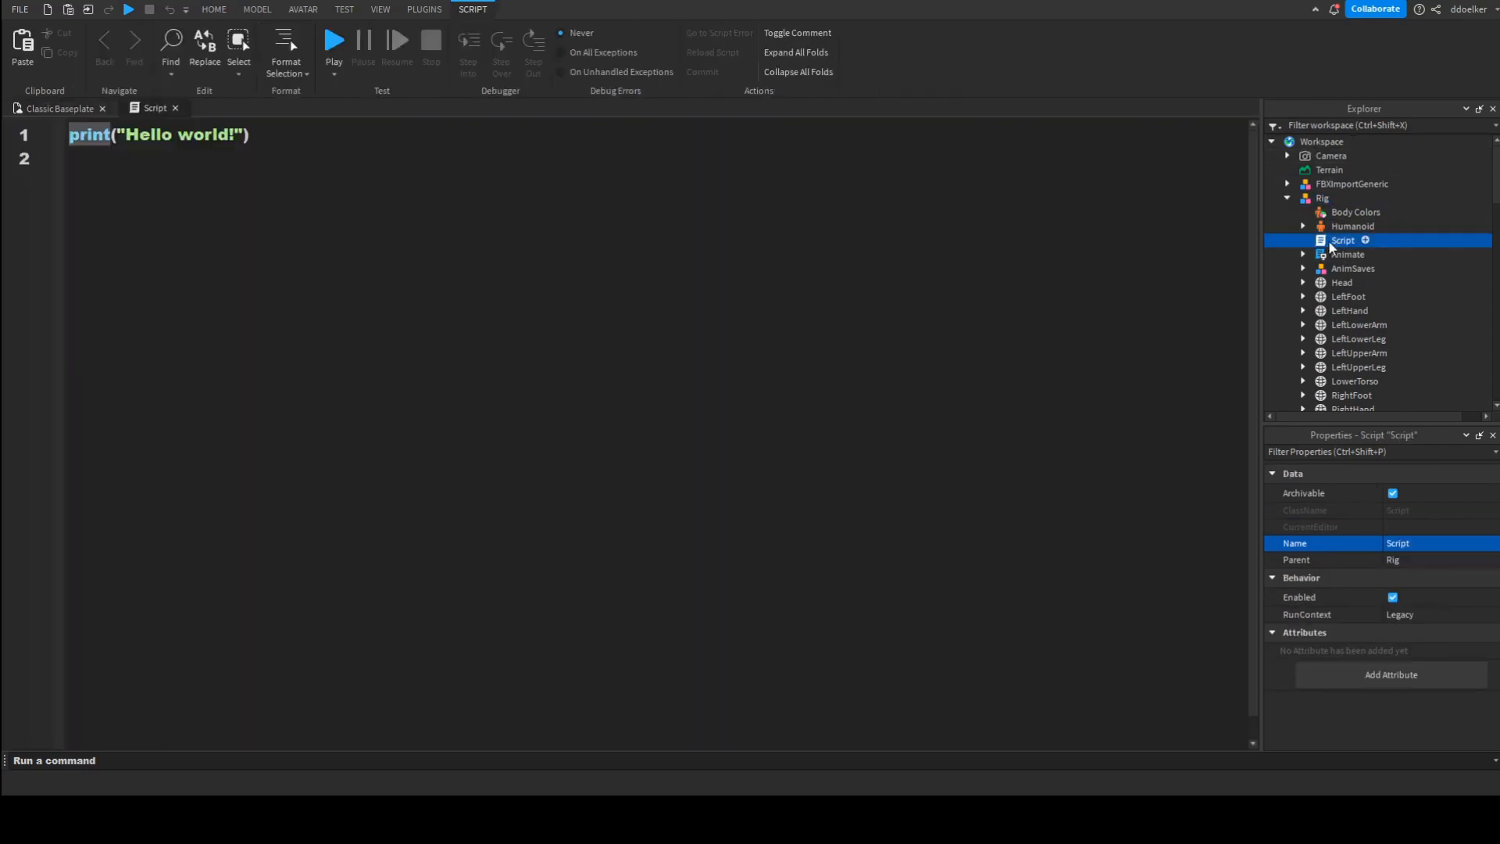
Step: Replace the default script code with "local hum = script.Parent.Humanoid" and "local animobj = script.Parent.Test" on two lines
key("ctrl+a")
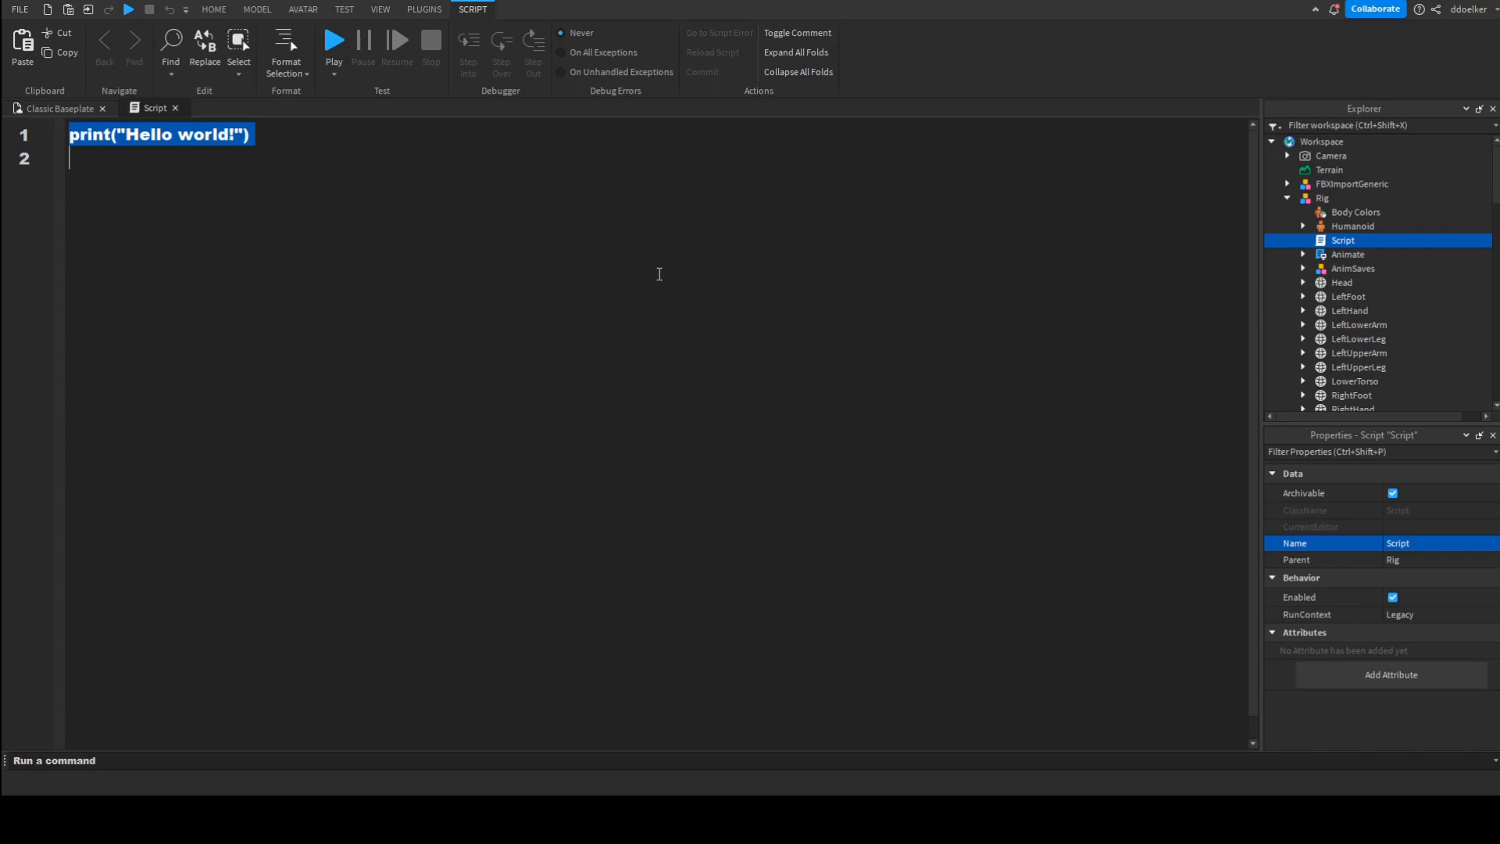
key("BackSpace")
type("local hum = script.Parent.Humanoid")
scroll(1328, 316, "down", 4)
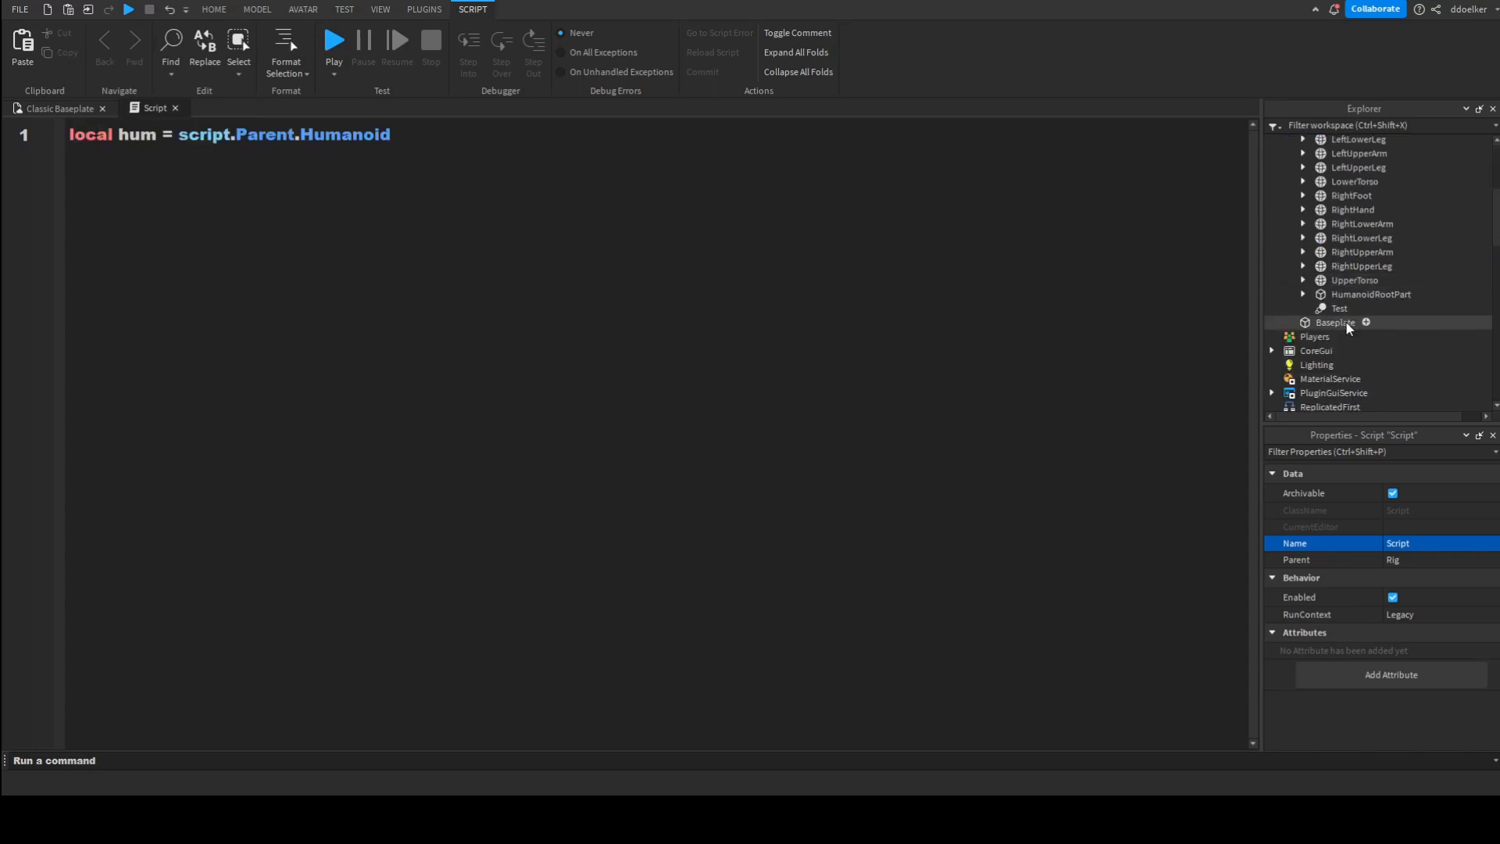
scroll(1330, 316, "up", 4)
key("Return")
type("local animobj = script.Parent.Test")
key("Return")
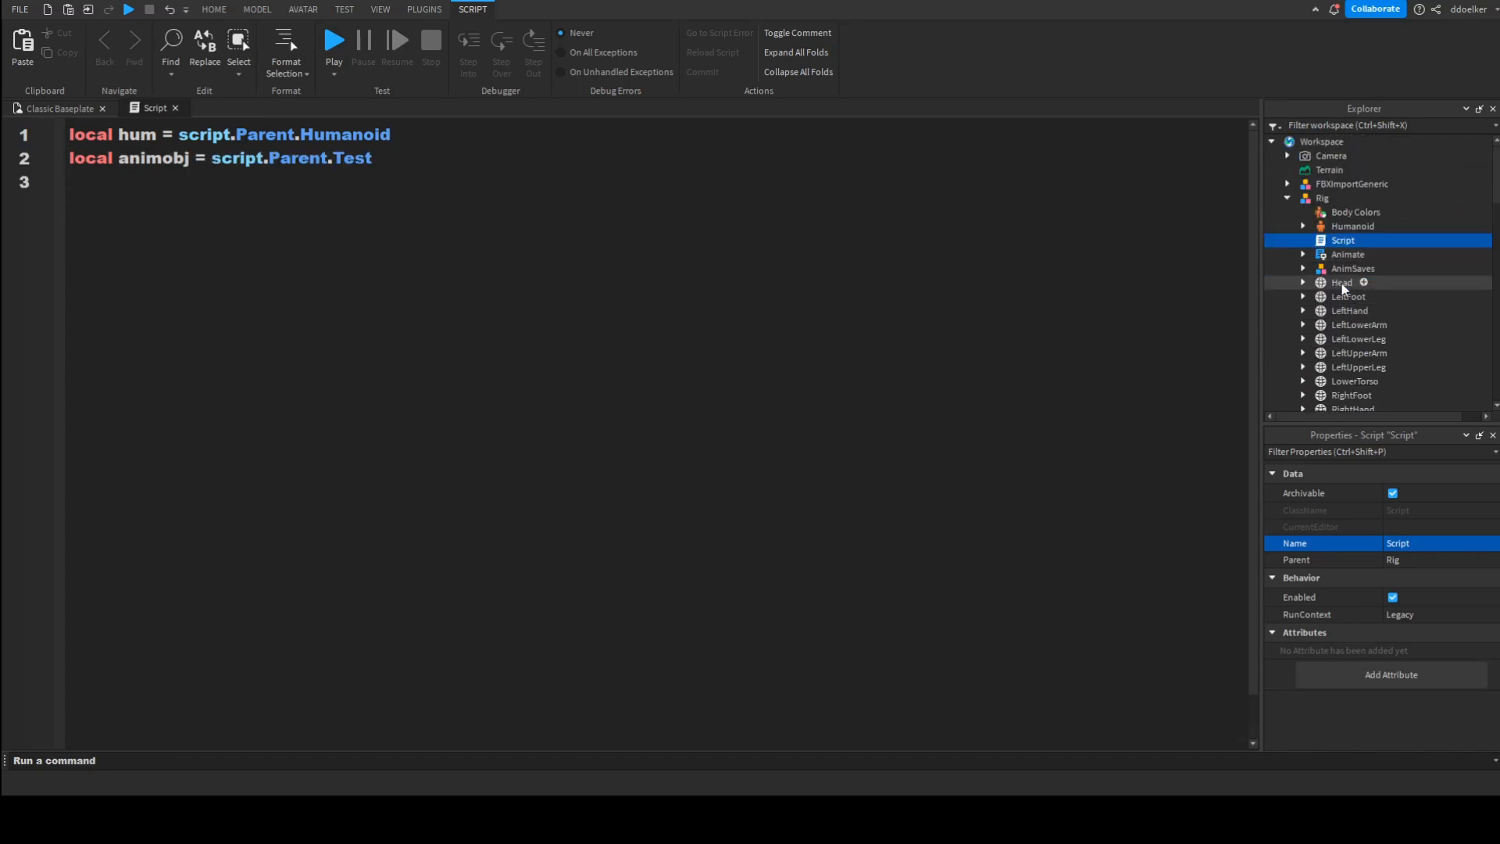
Step: Add a third script line, "local anim = hum:LoadAnimation(animobj)"
scroll(1344, 288, "down", 1)
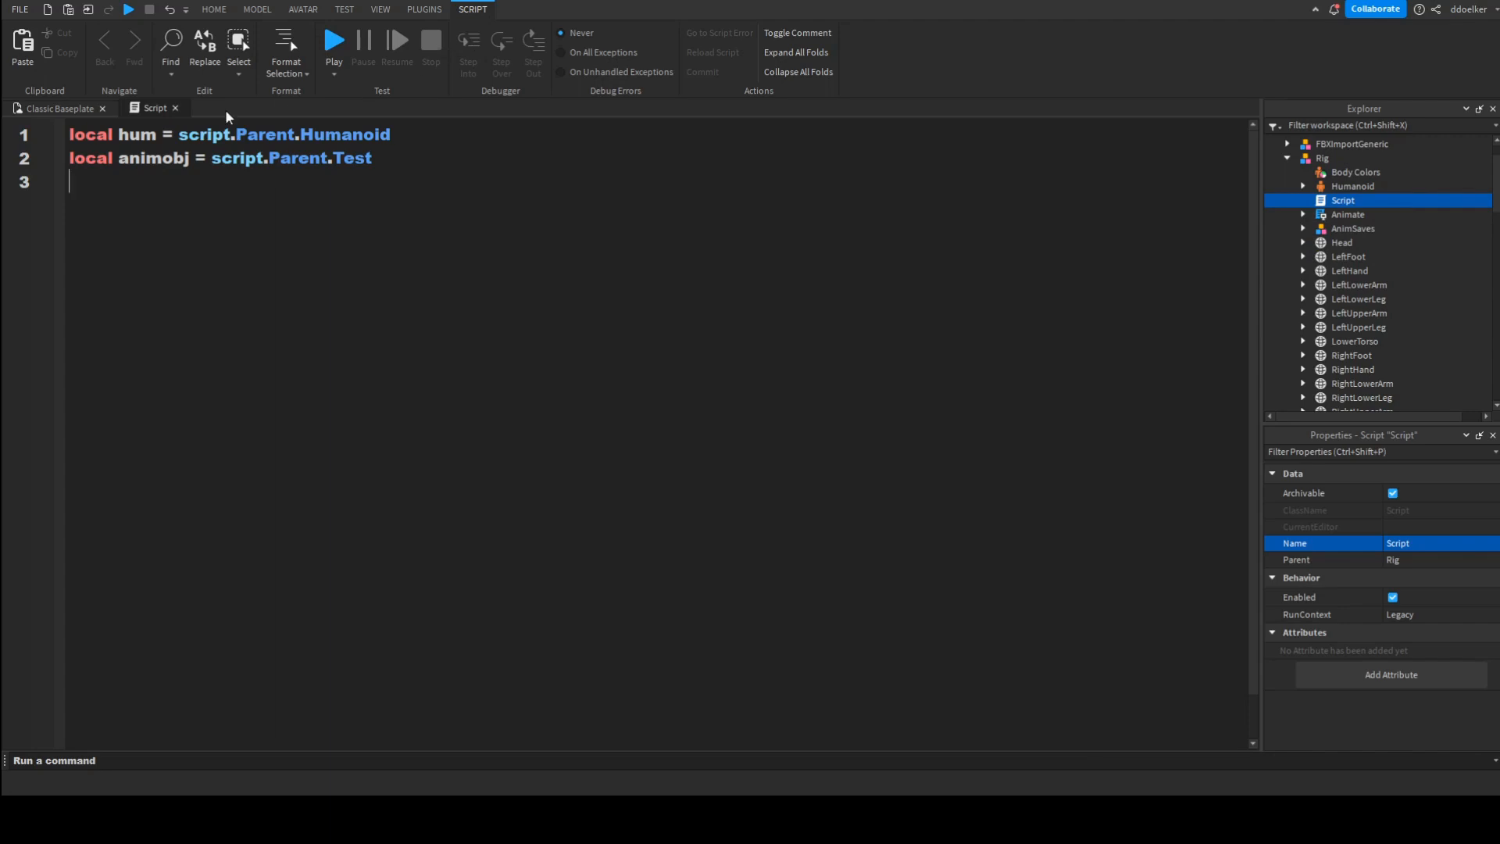
left_click(49, 108)
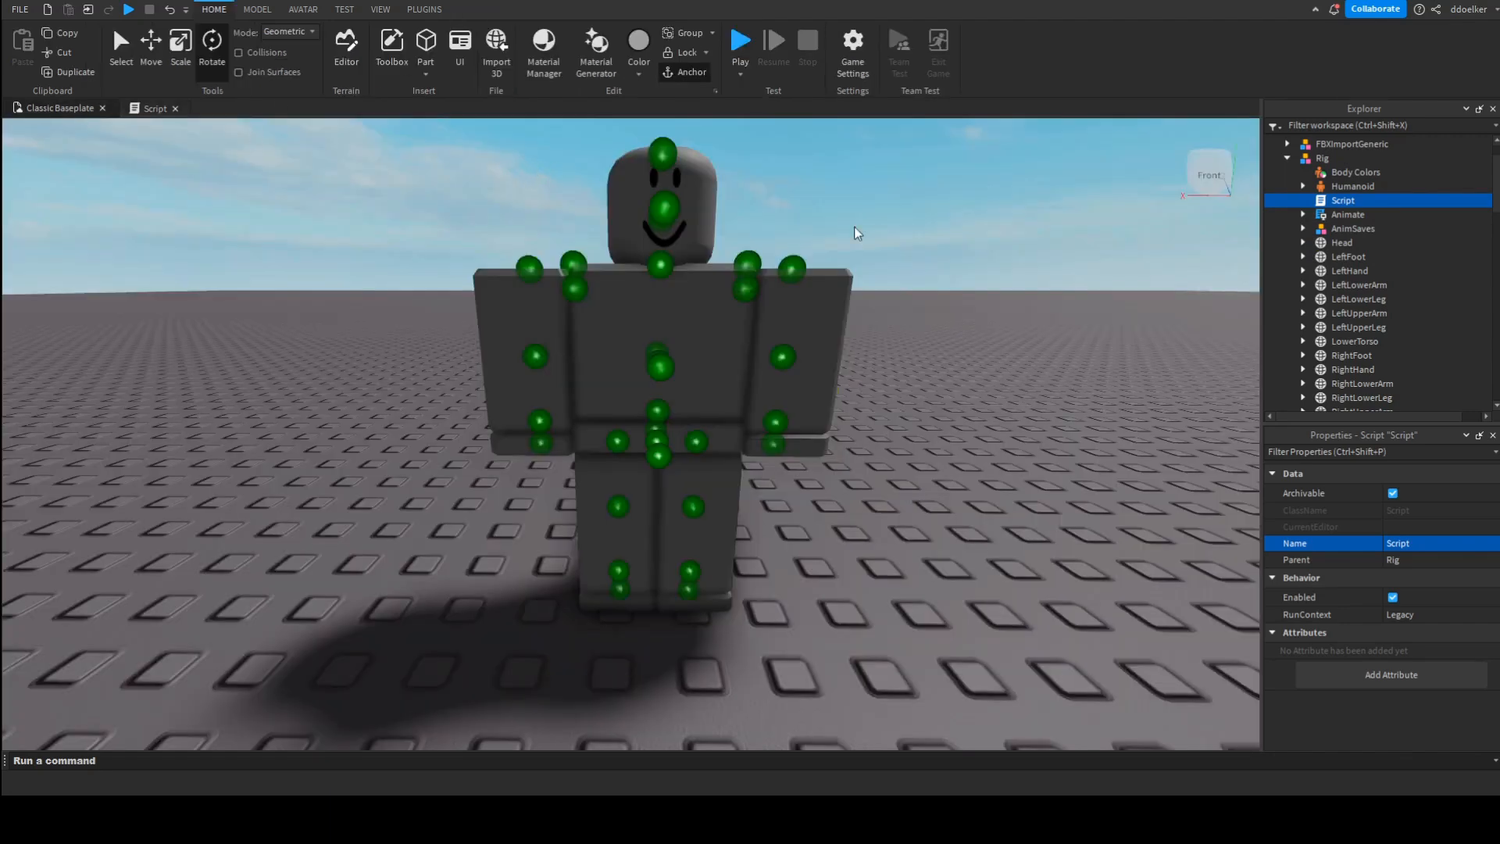
left_click(144, 114)
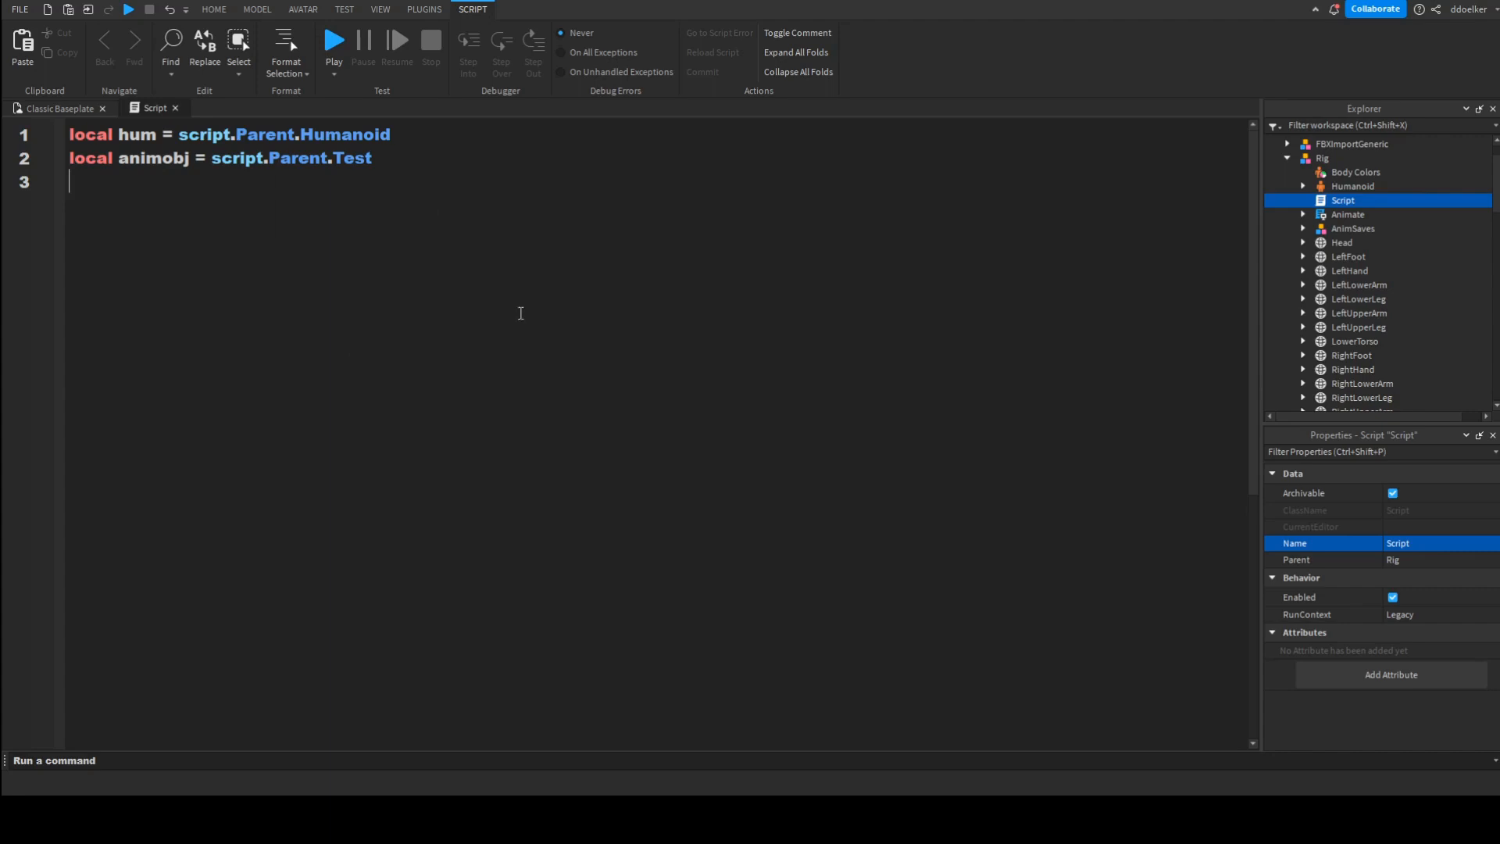
type("local anim = ")
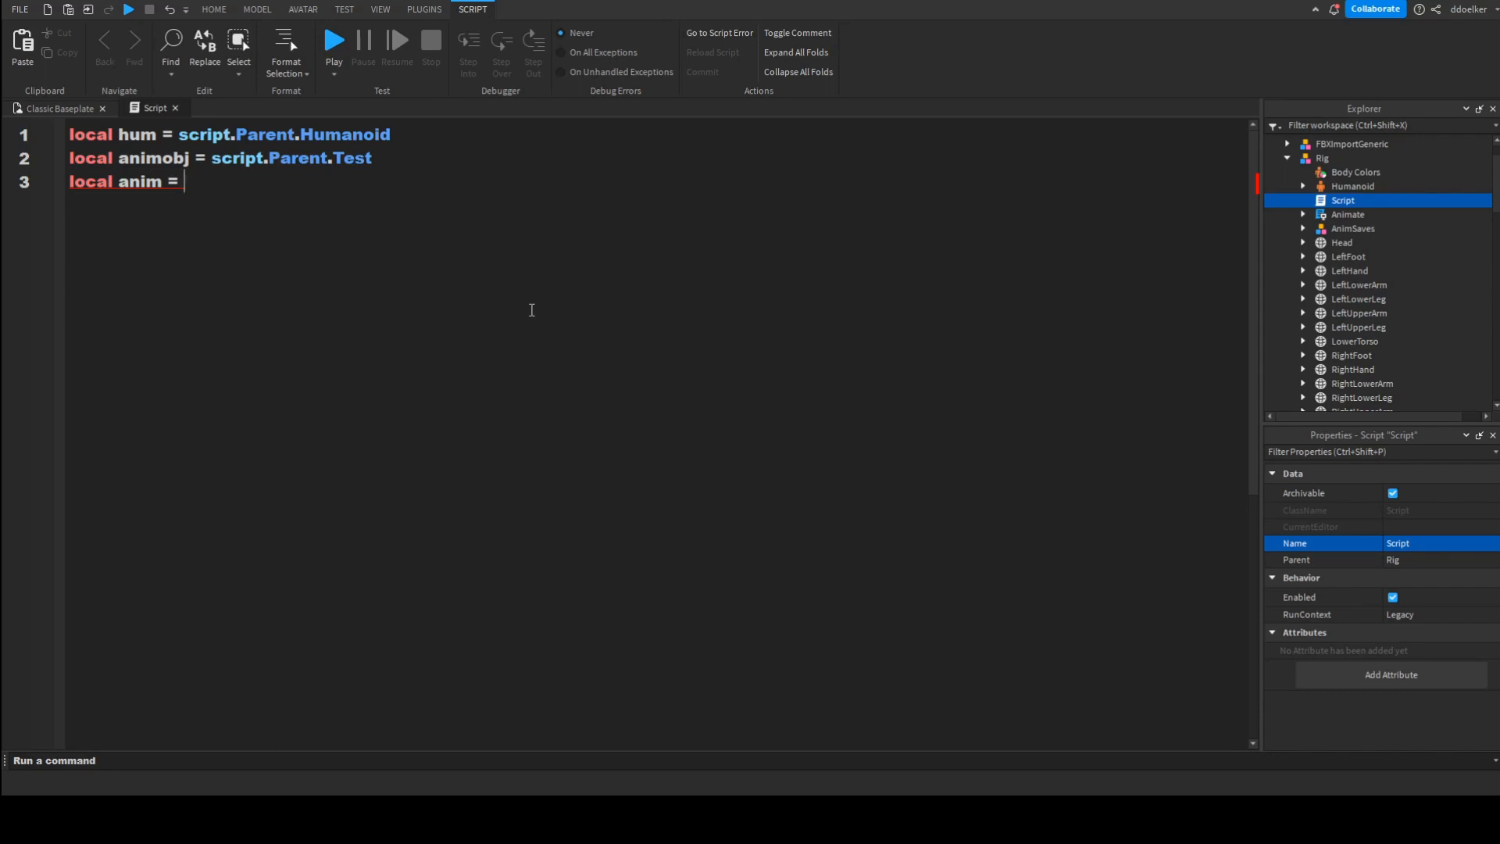
type("hum:LoadAnimation(")
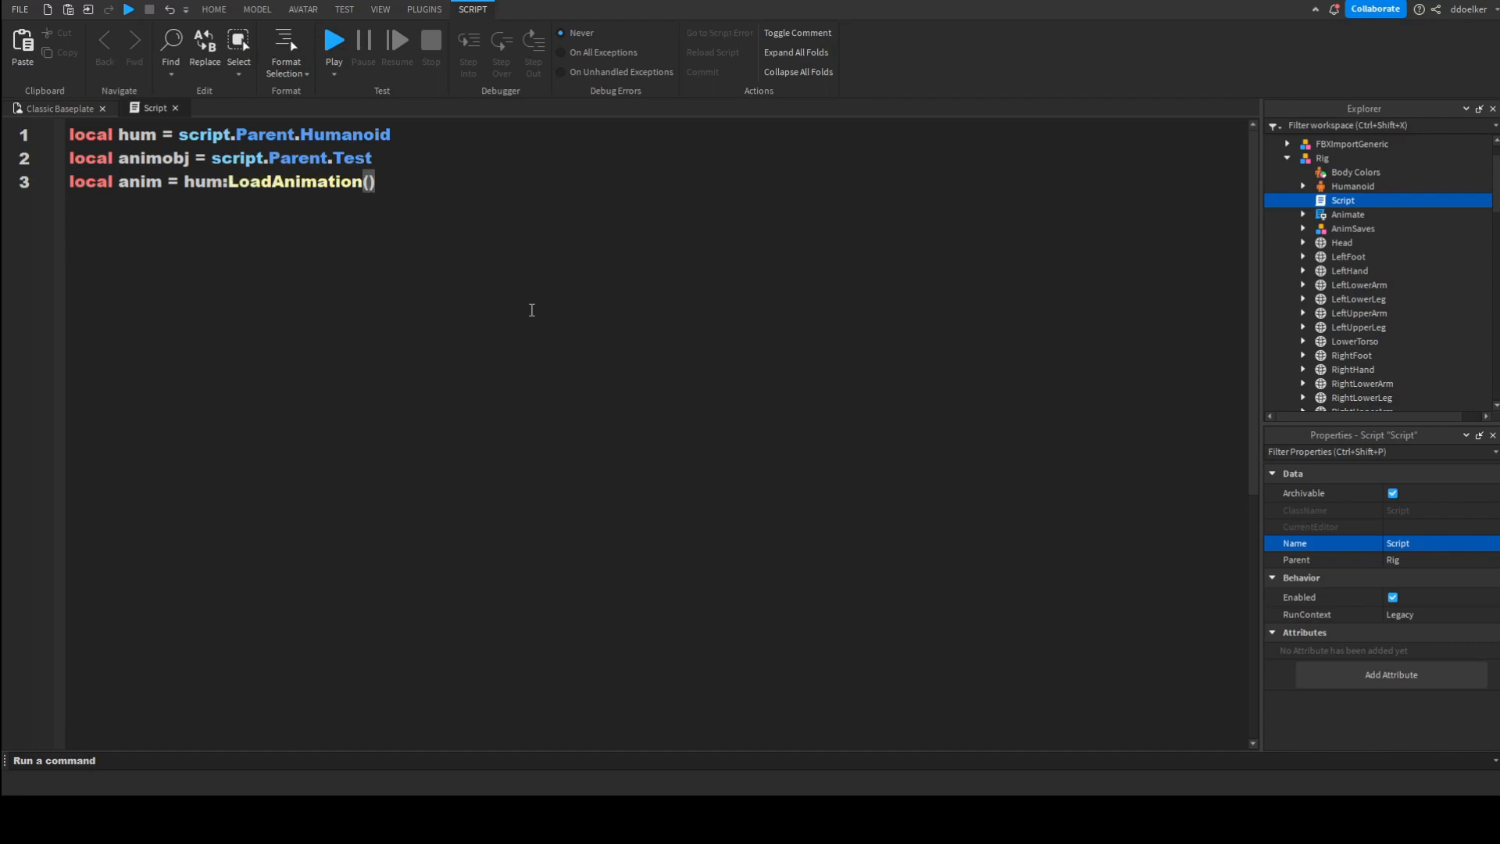
type("animobj")
left_click(646, 216)
key("Return")
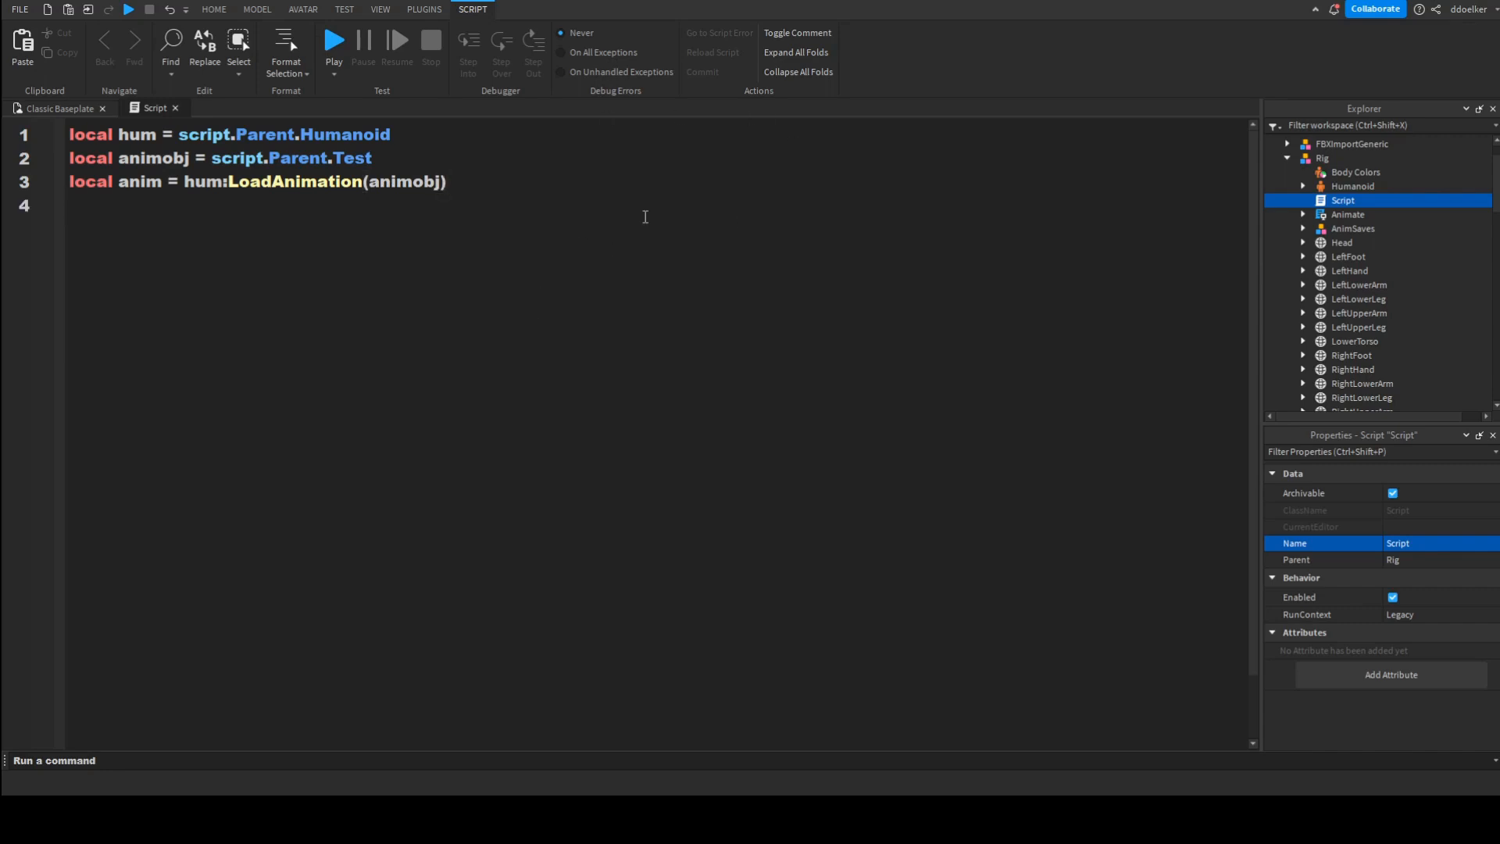
Step: Add the lines "anim:Play()" and "anim:Stop()" below the LoadAnimation line
type("anim:Play() anim:Stop()")
key("BackSpace")
key("BackSpace")
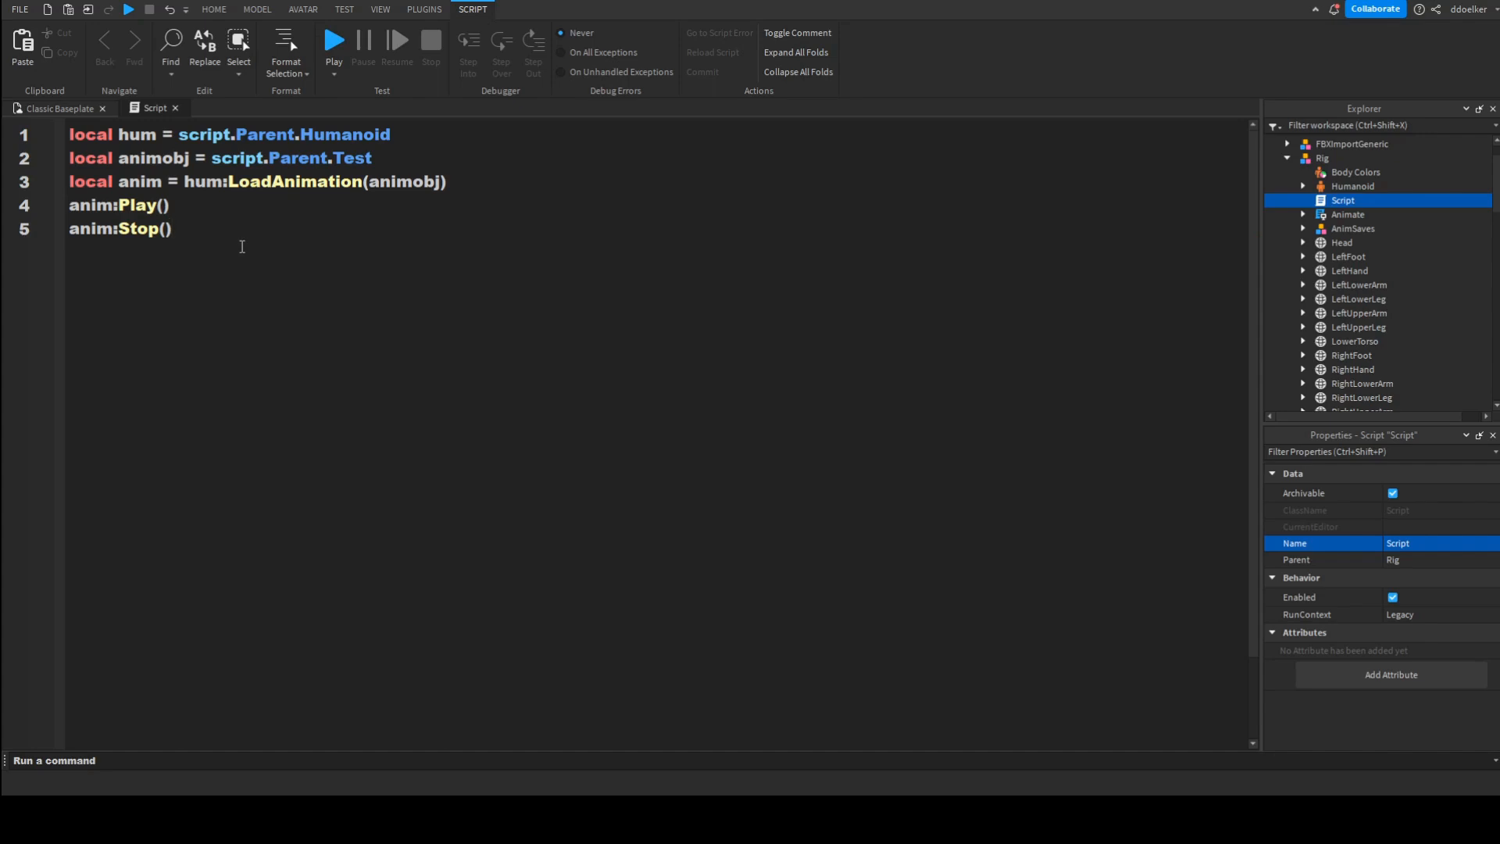
Step: Connect script.Parent.HumanoidRootPart.Touched to a function(hit) that calls anim:Play()
key("Return")
key("BackSpace")
key("Return")
type("script.Parent.HumanoidRootPart.Touched:Connect(function(hit")
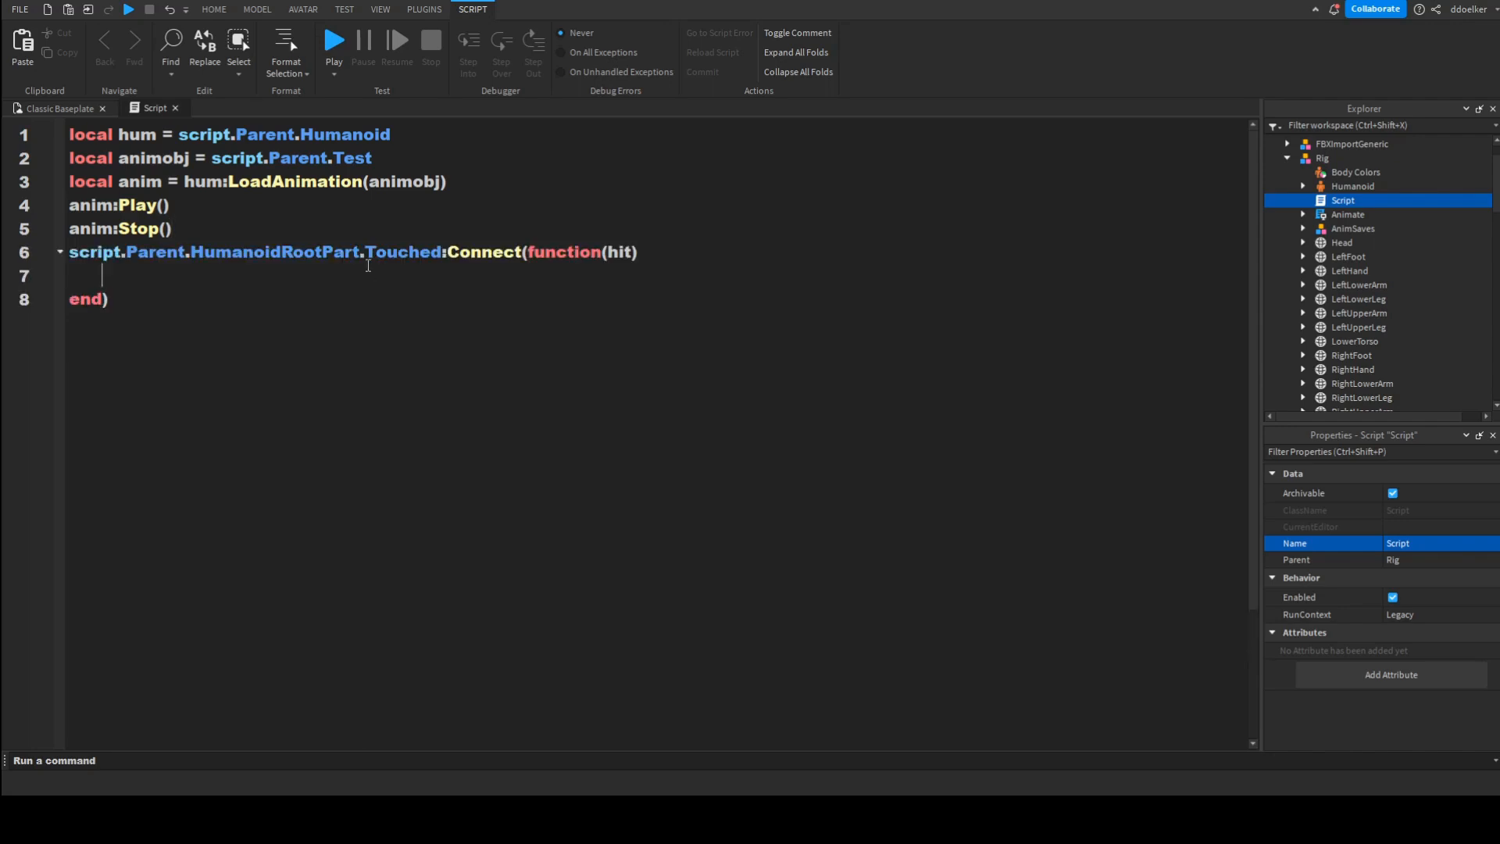
type("anim:Play()")
Step: Delete the standalone anim:Play() and anim:Stop() lines above the Touched handler
left_click_drag(205, 229, 69, 201)
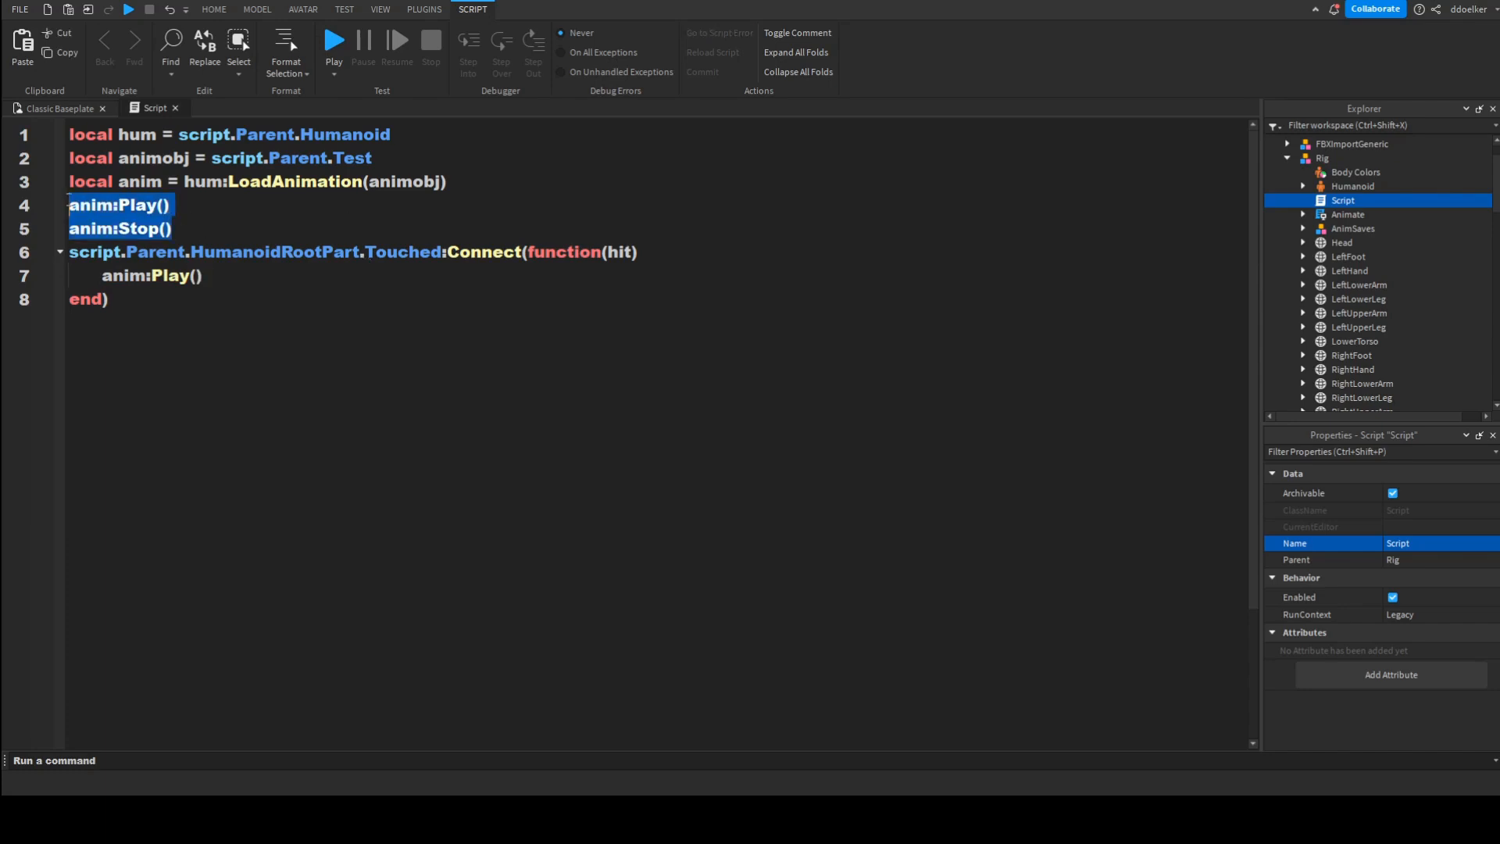
key("BackSpace")
key("BackSpace")
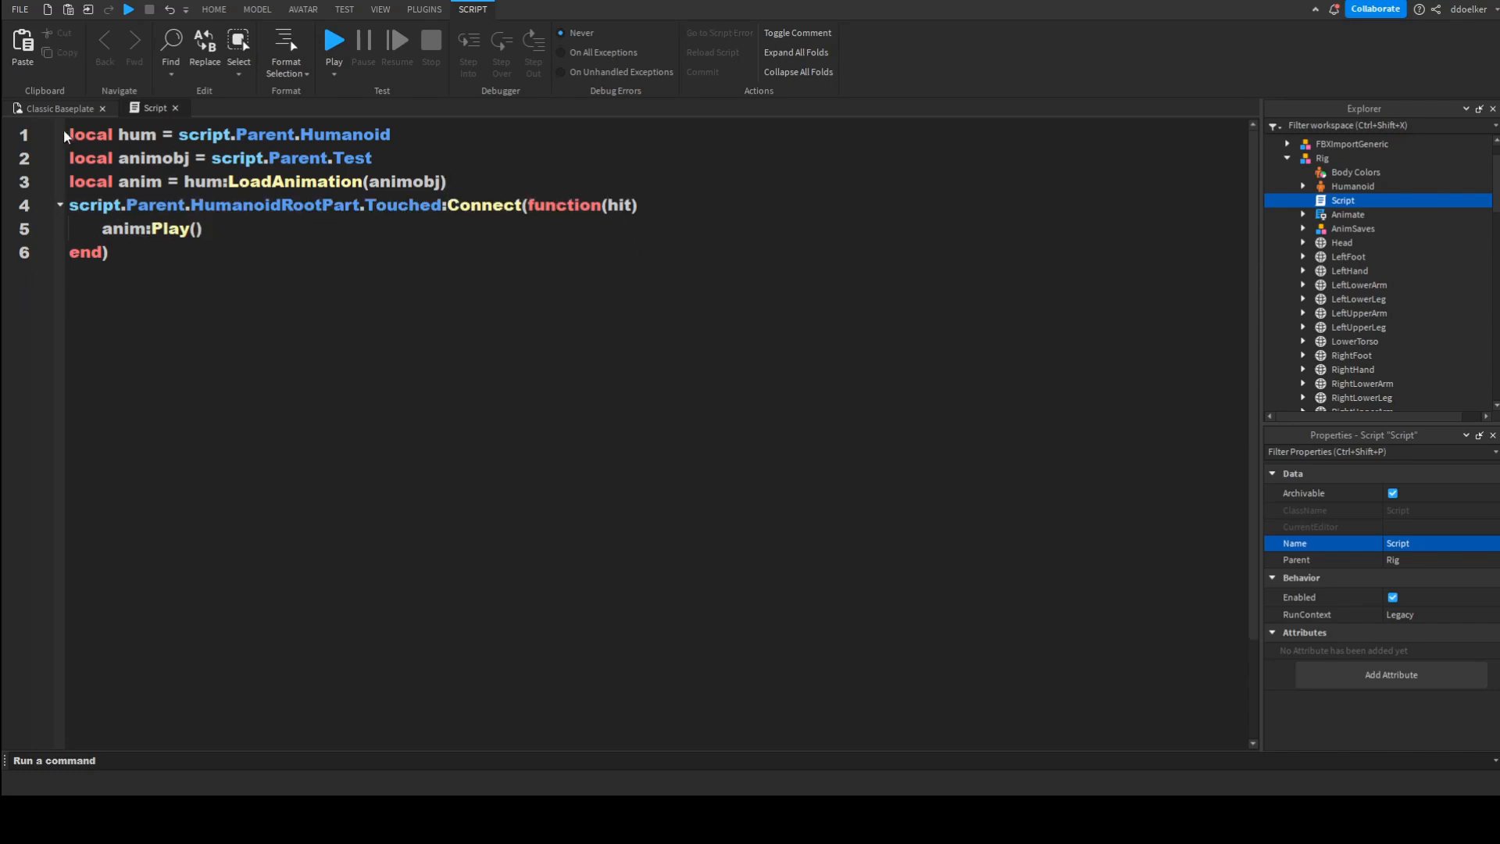
left_click(59, 108)
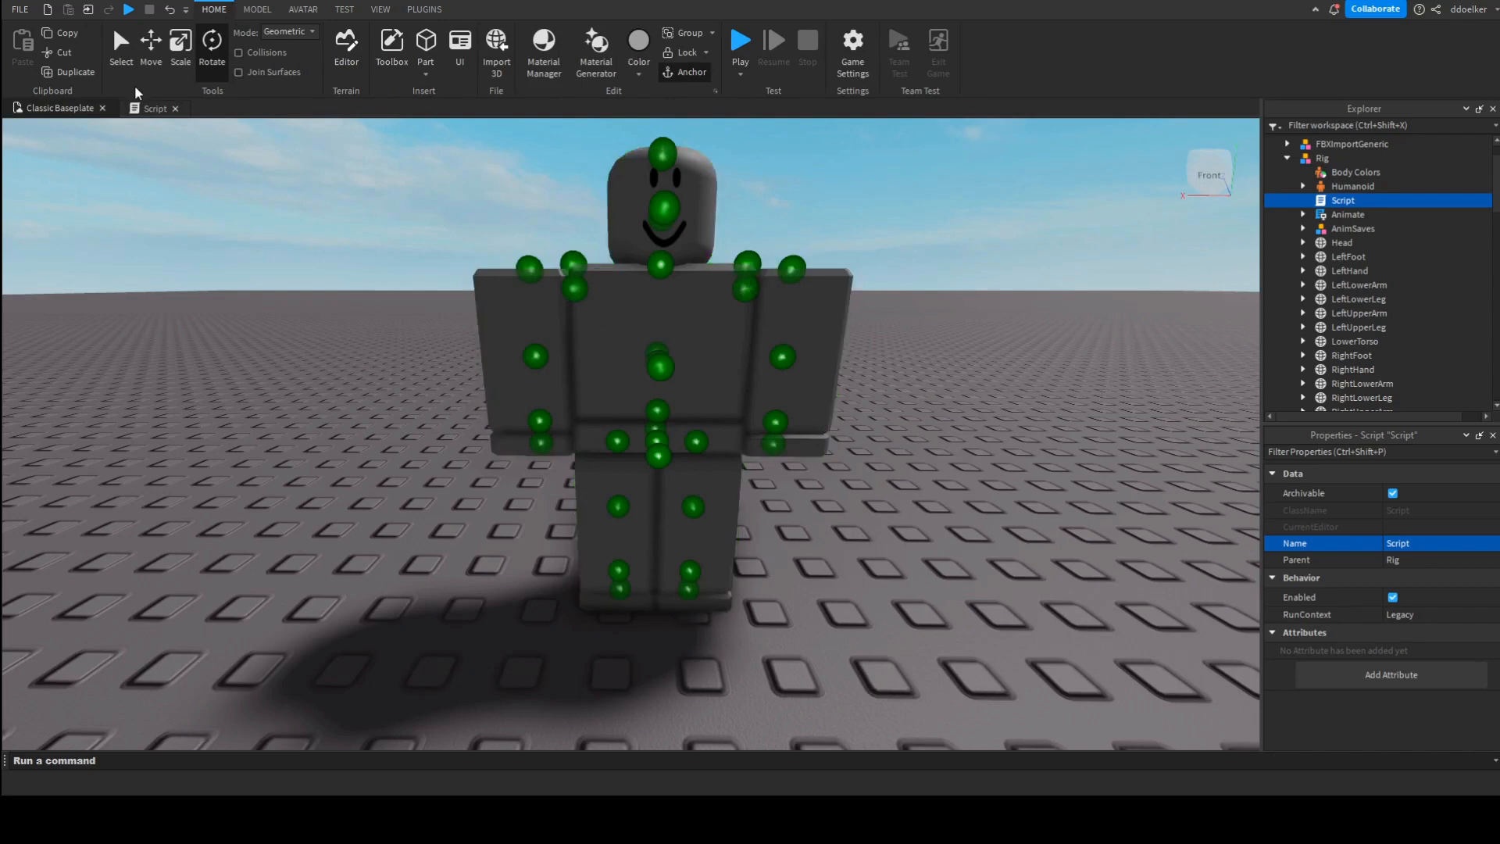
left_click(153, 113)
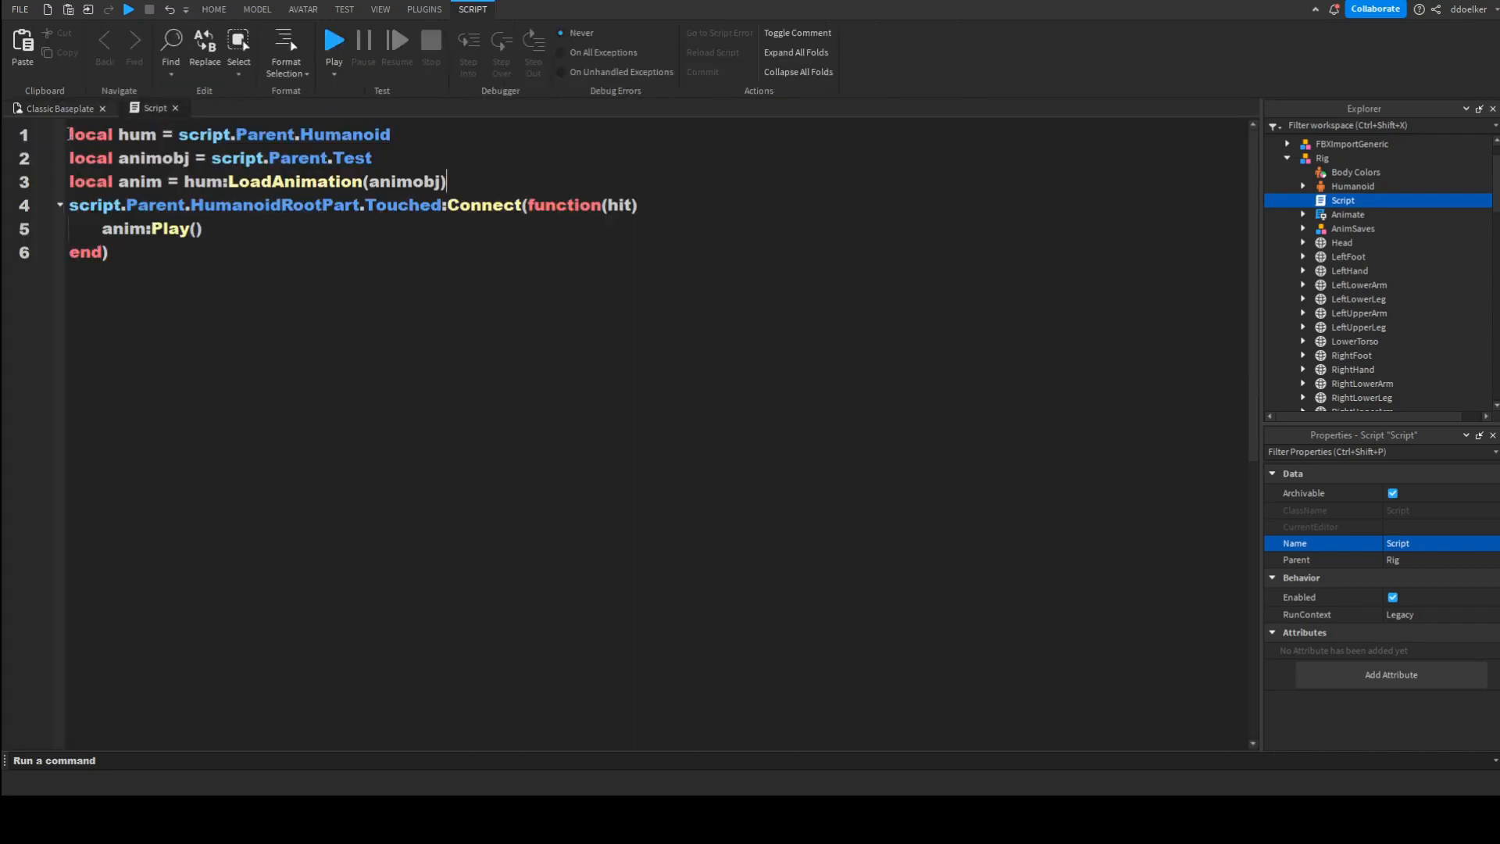
left_click(48, 103)
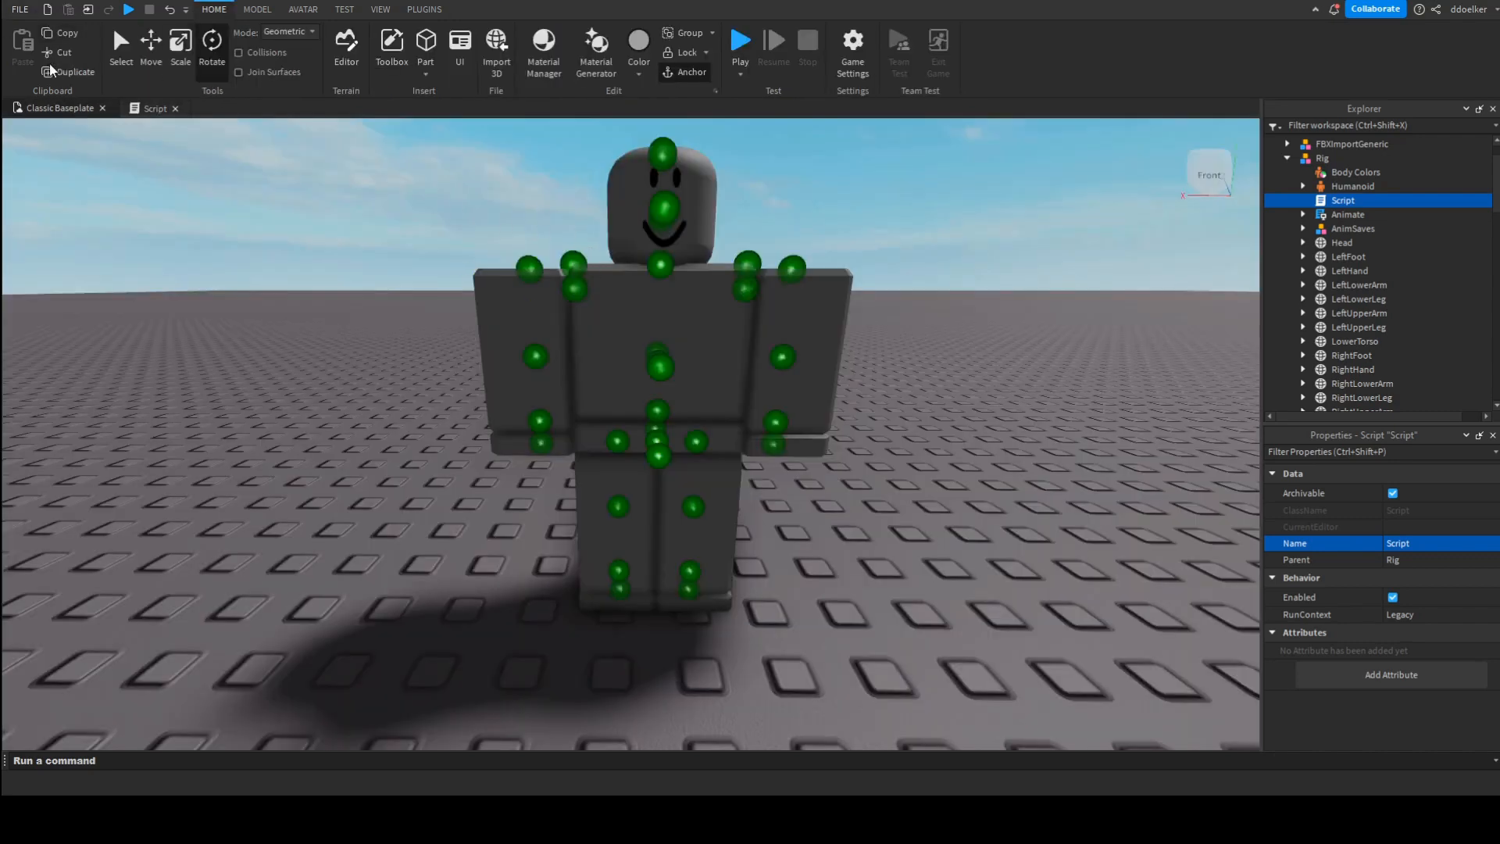
left_click(148, 108)
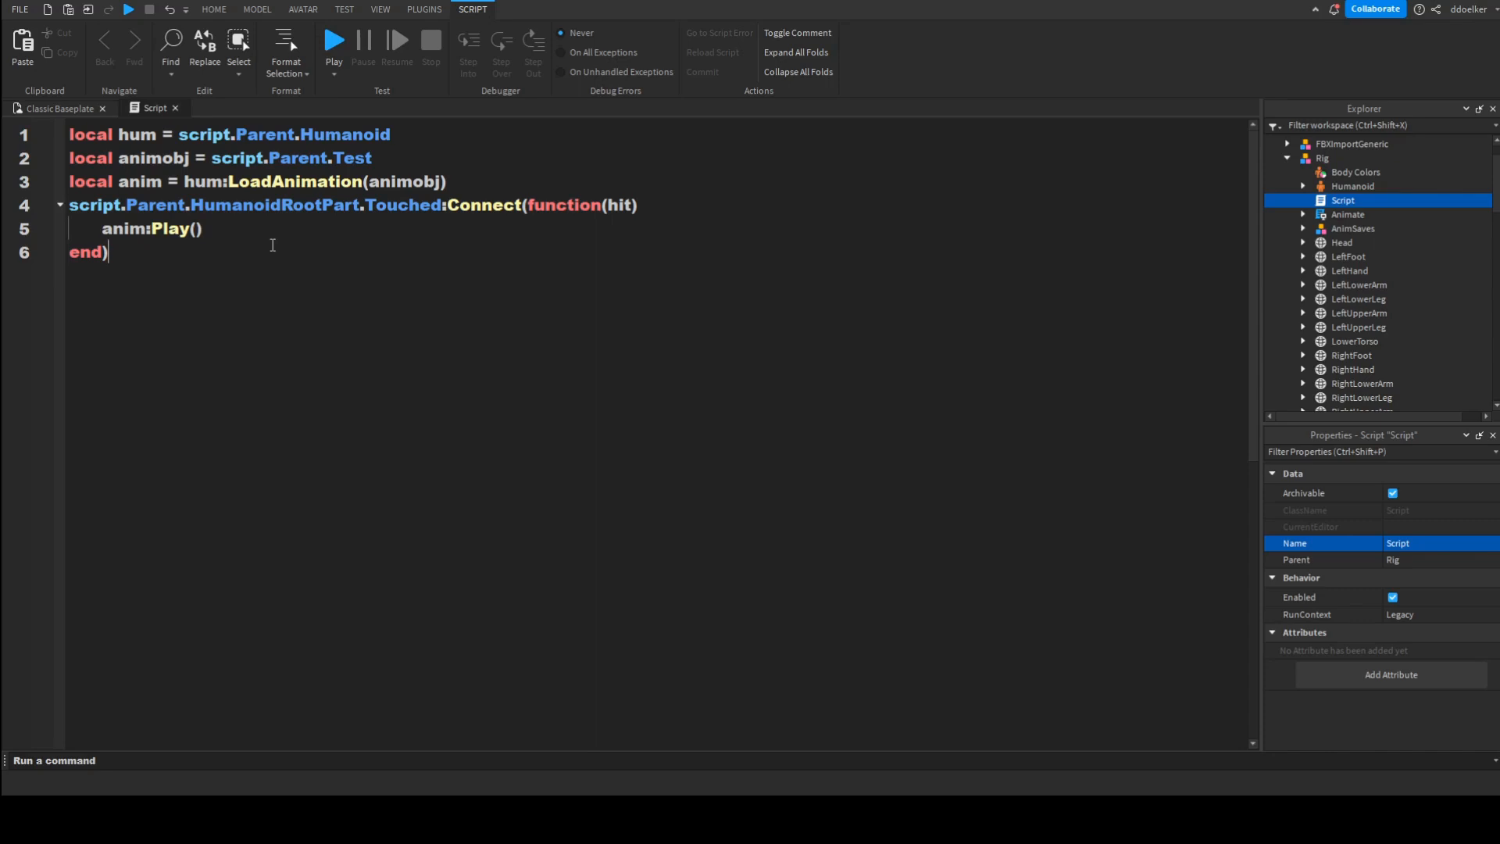
Step: Add a ClickDetector to HumanoidRootPart and connect its MouseClick event to a function(plr) that calls anim:Stop()
key("Return")
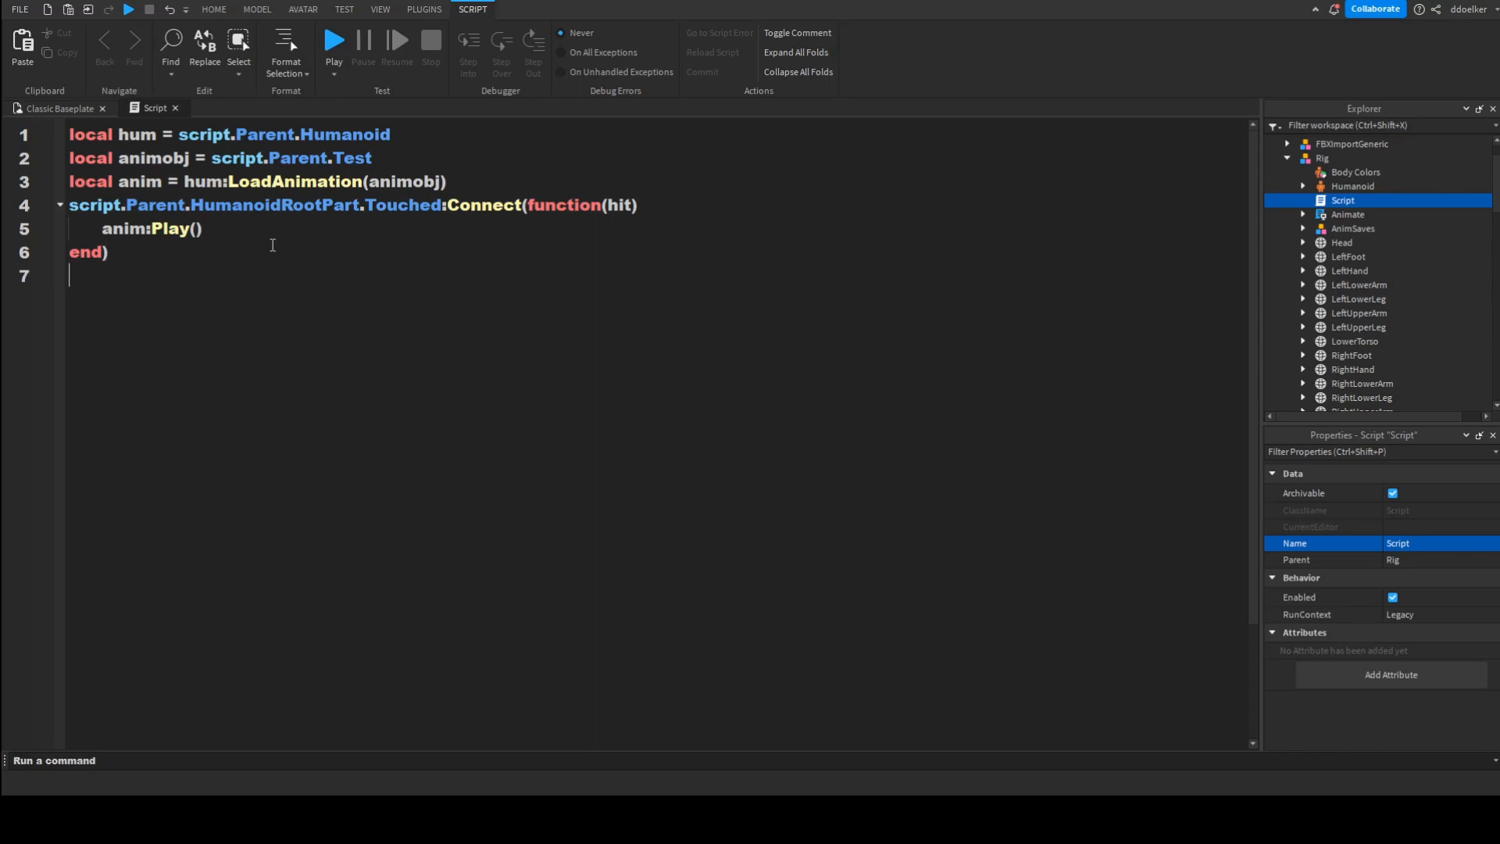
key("Return")
scroll(1390, 270, "down", 2)
left_click(1352, 334)
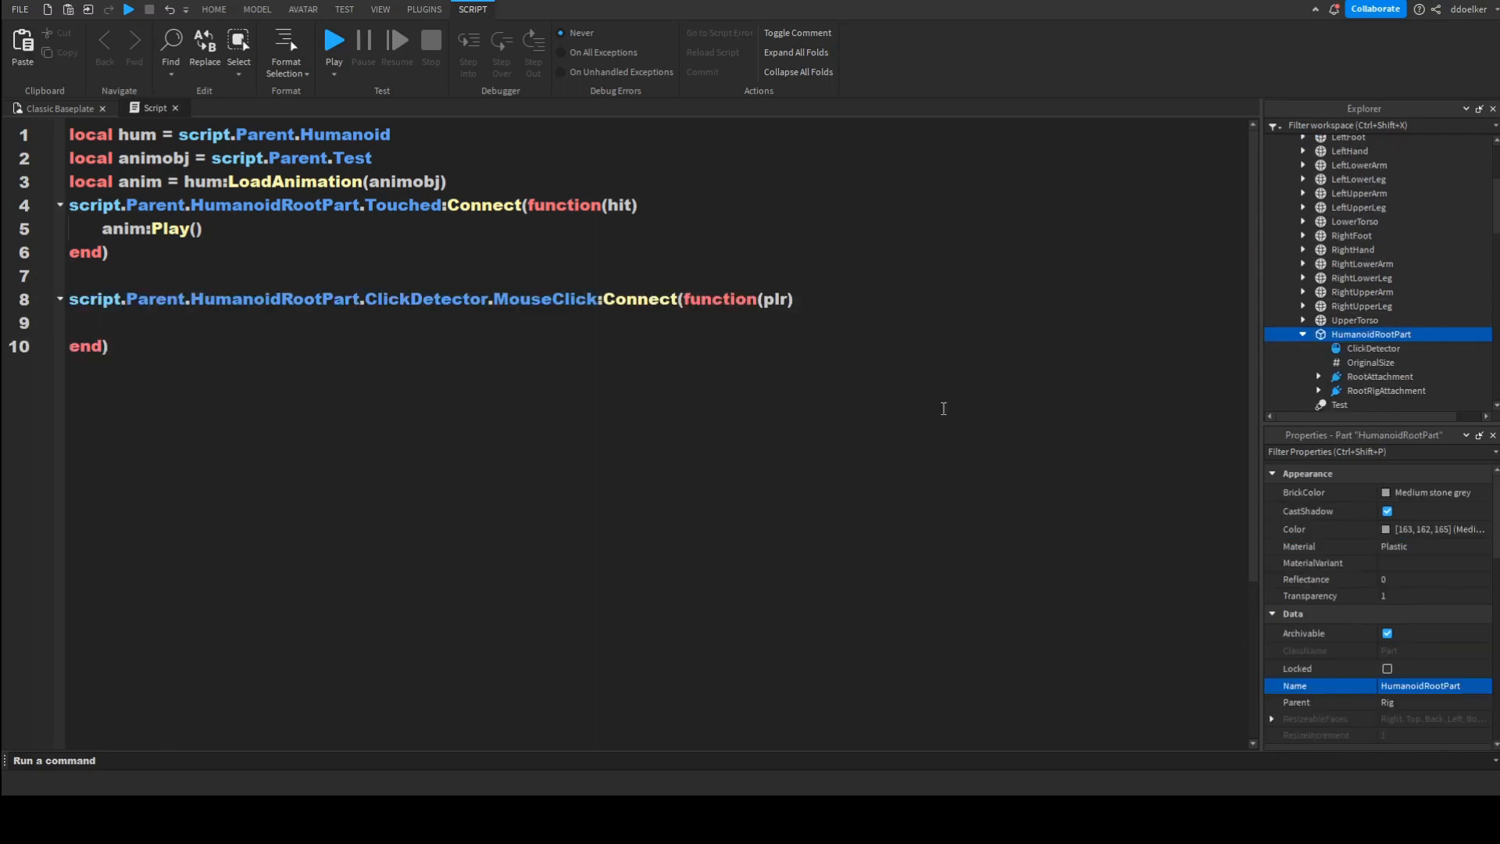
type("anim:Stop")
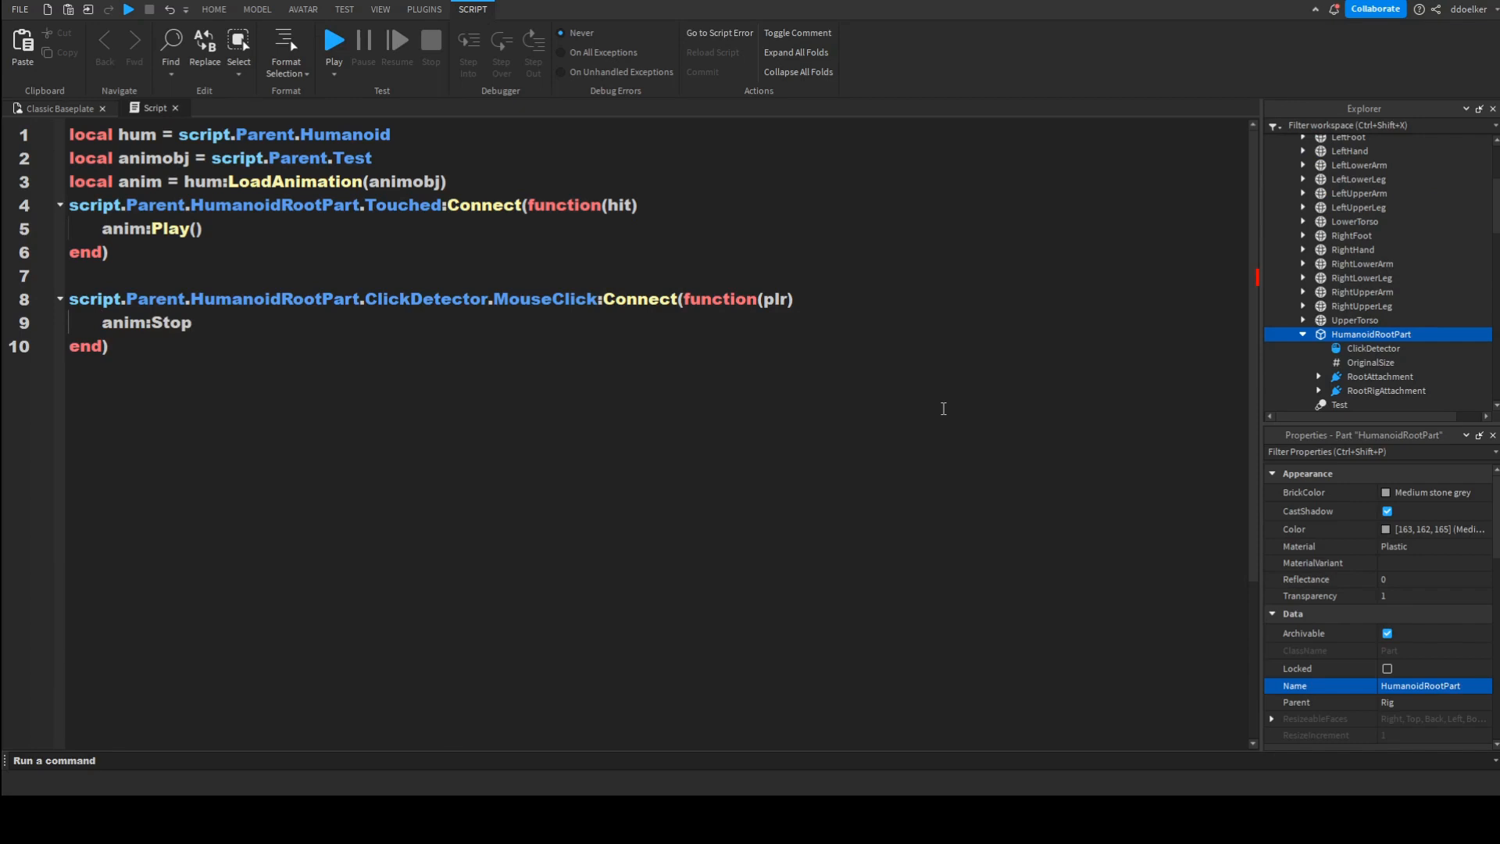
type("()")
left_click(190, 228)
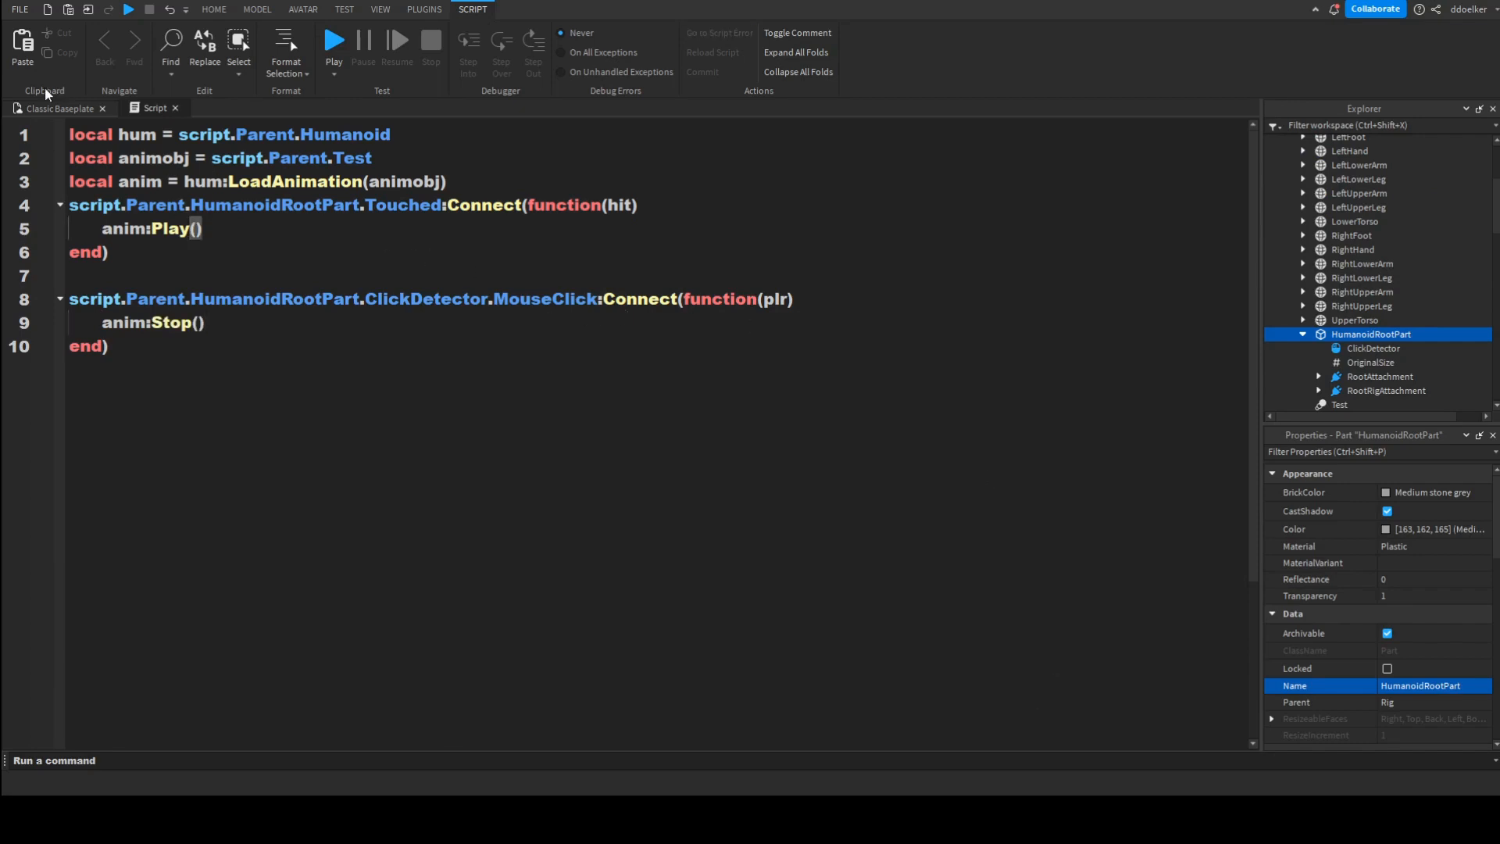
Step: Playtest the place and move the character near the rig to test the touch and click animation triggers
left_click(56, 108)
left_click(974, 474)
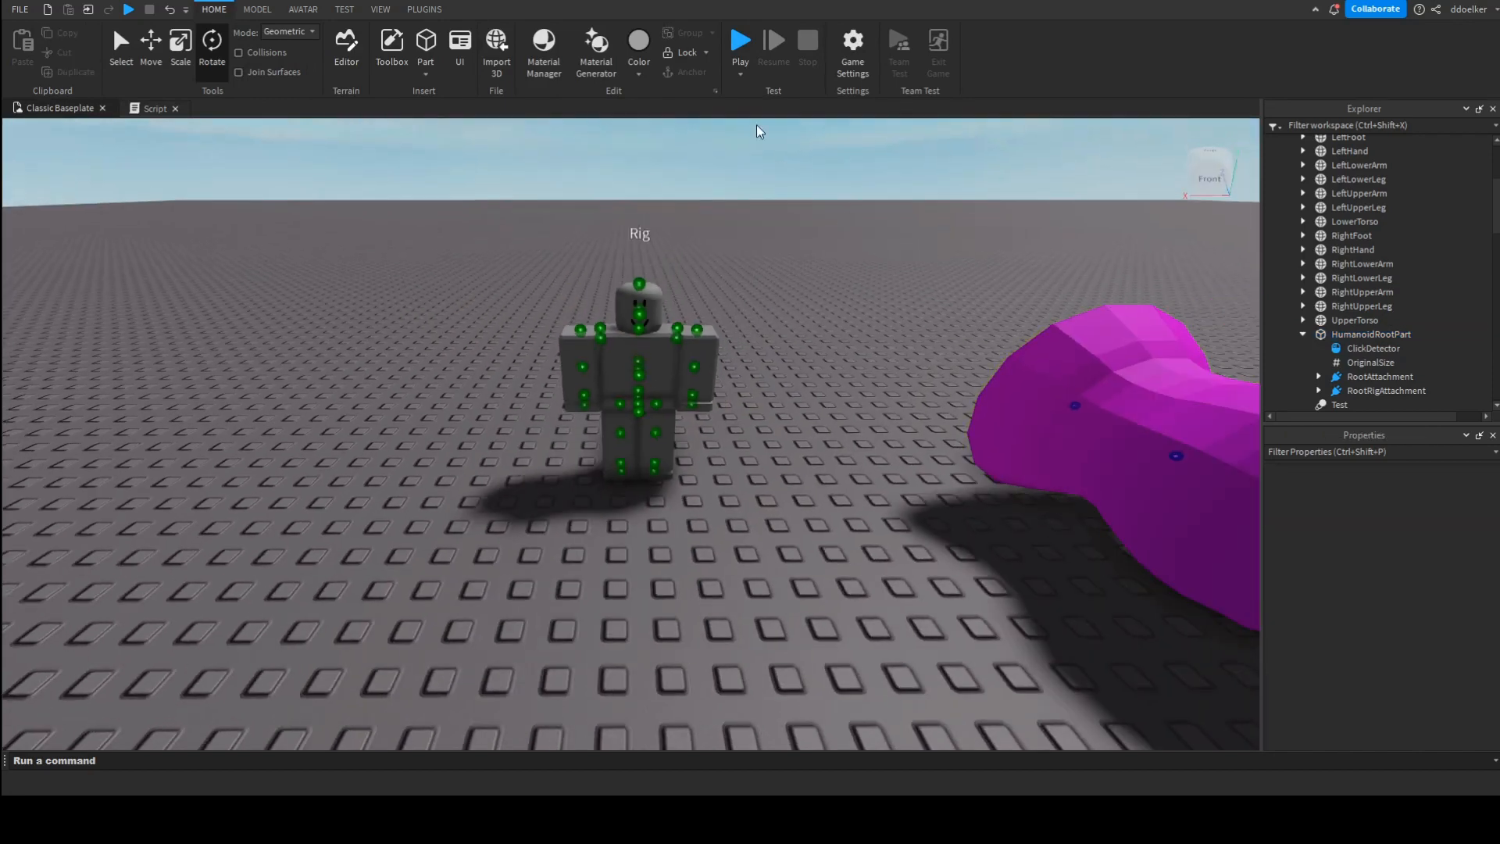
left_click(741, 40)
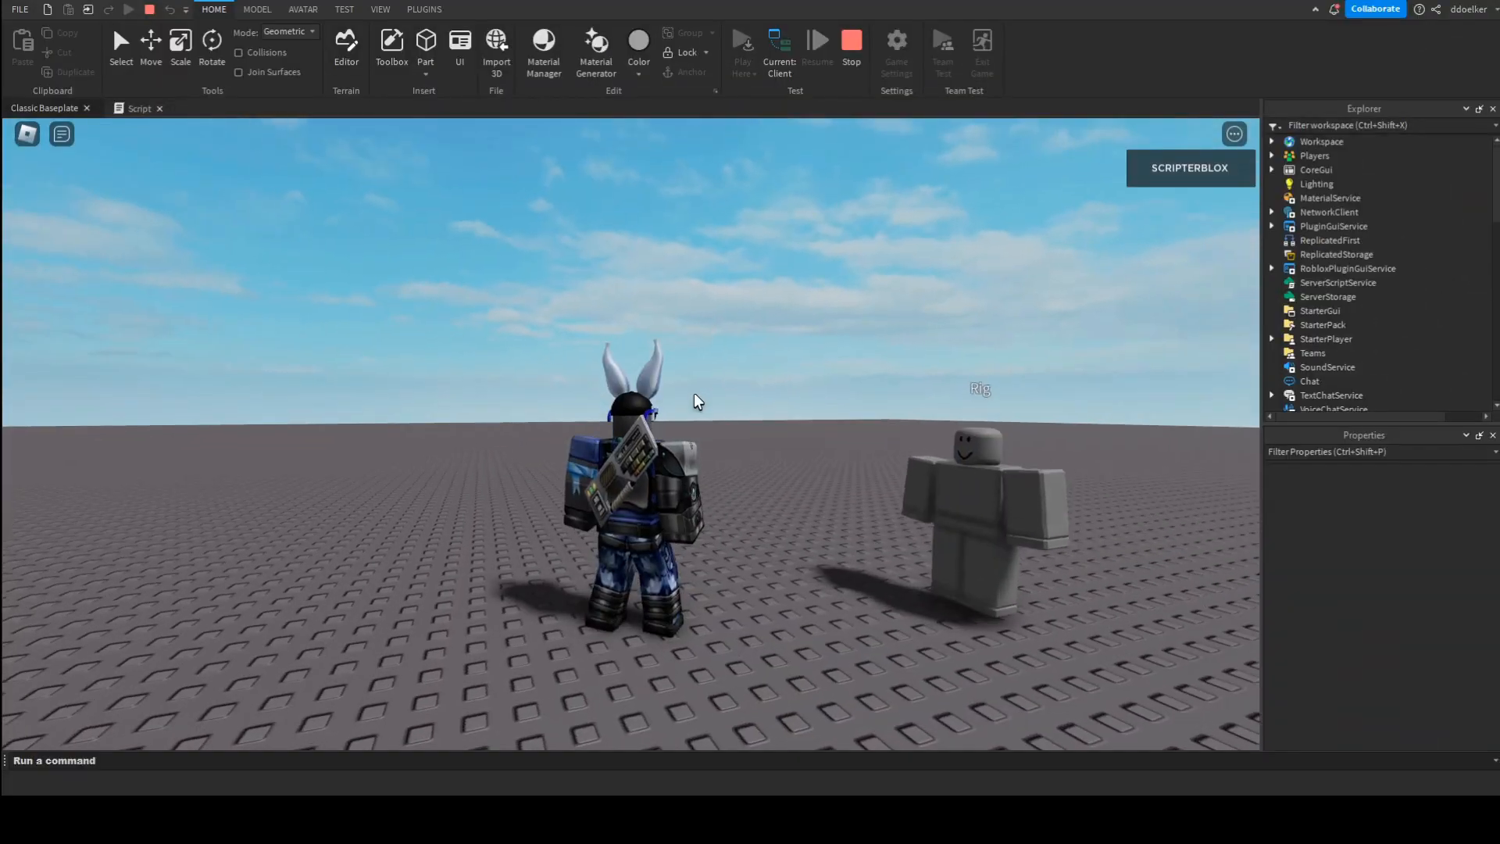
right_click_drag(695, 395, 696, 397)
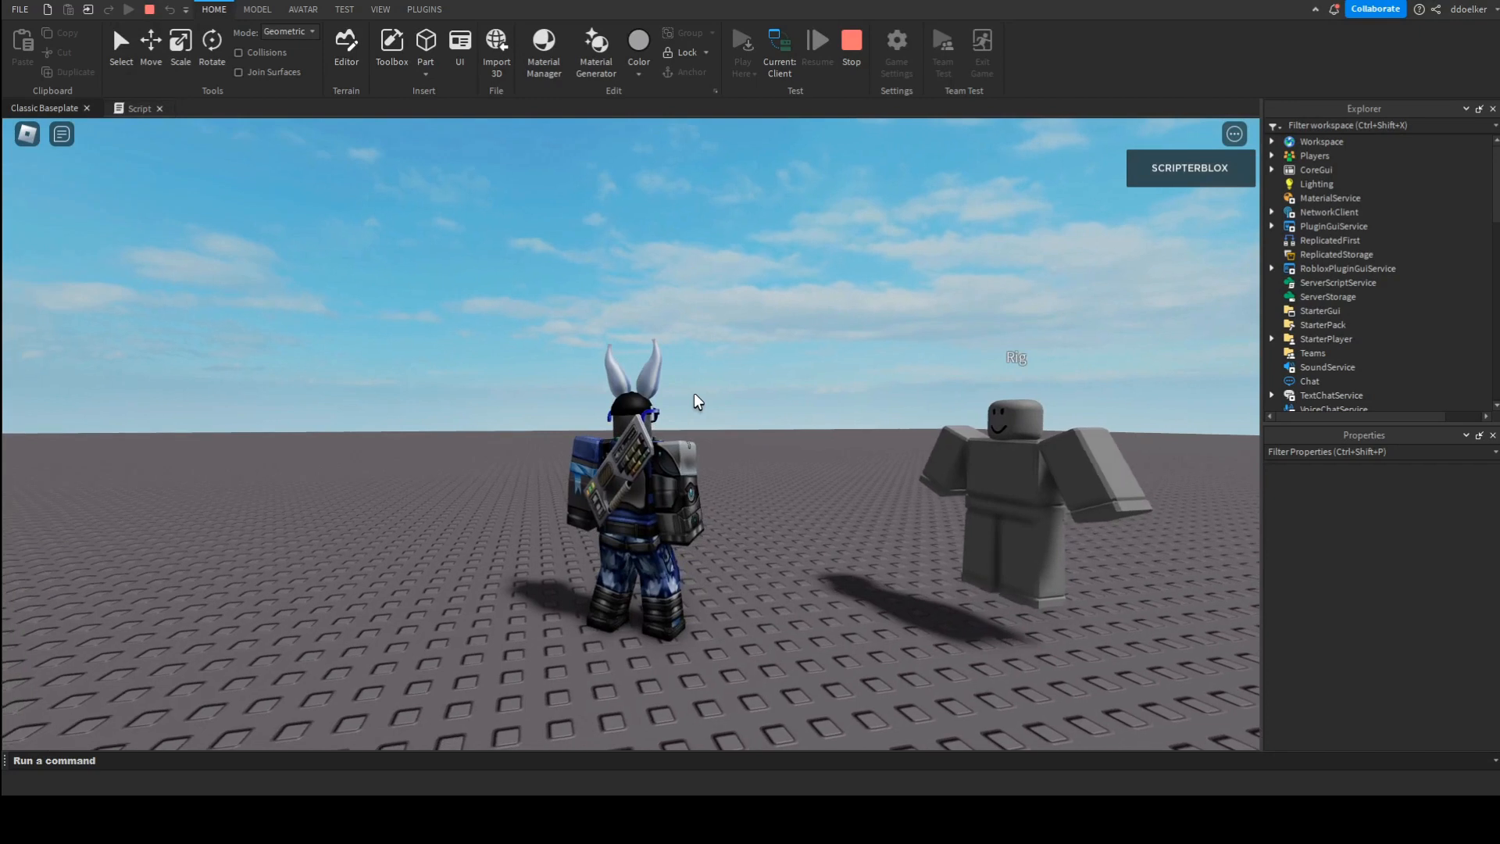
key("d")
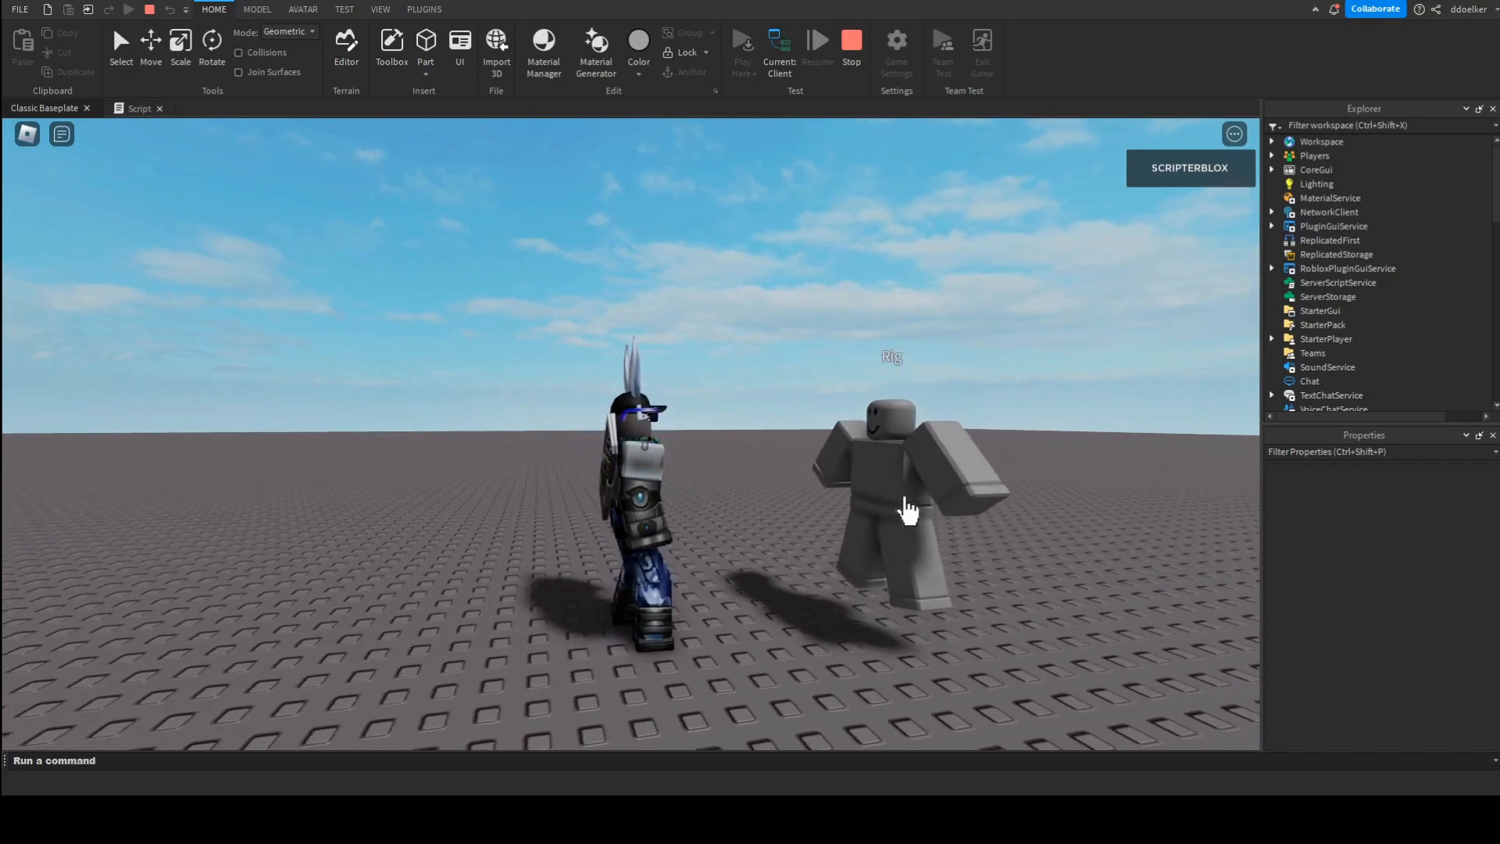
right_click_drag(905, 497, 905, 499)
key("a")
key("w")
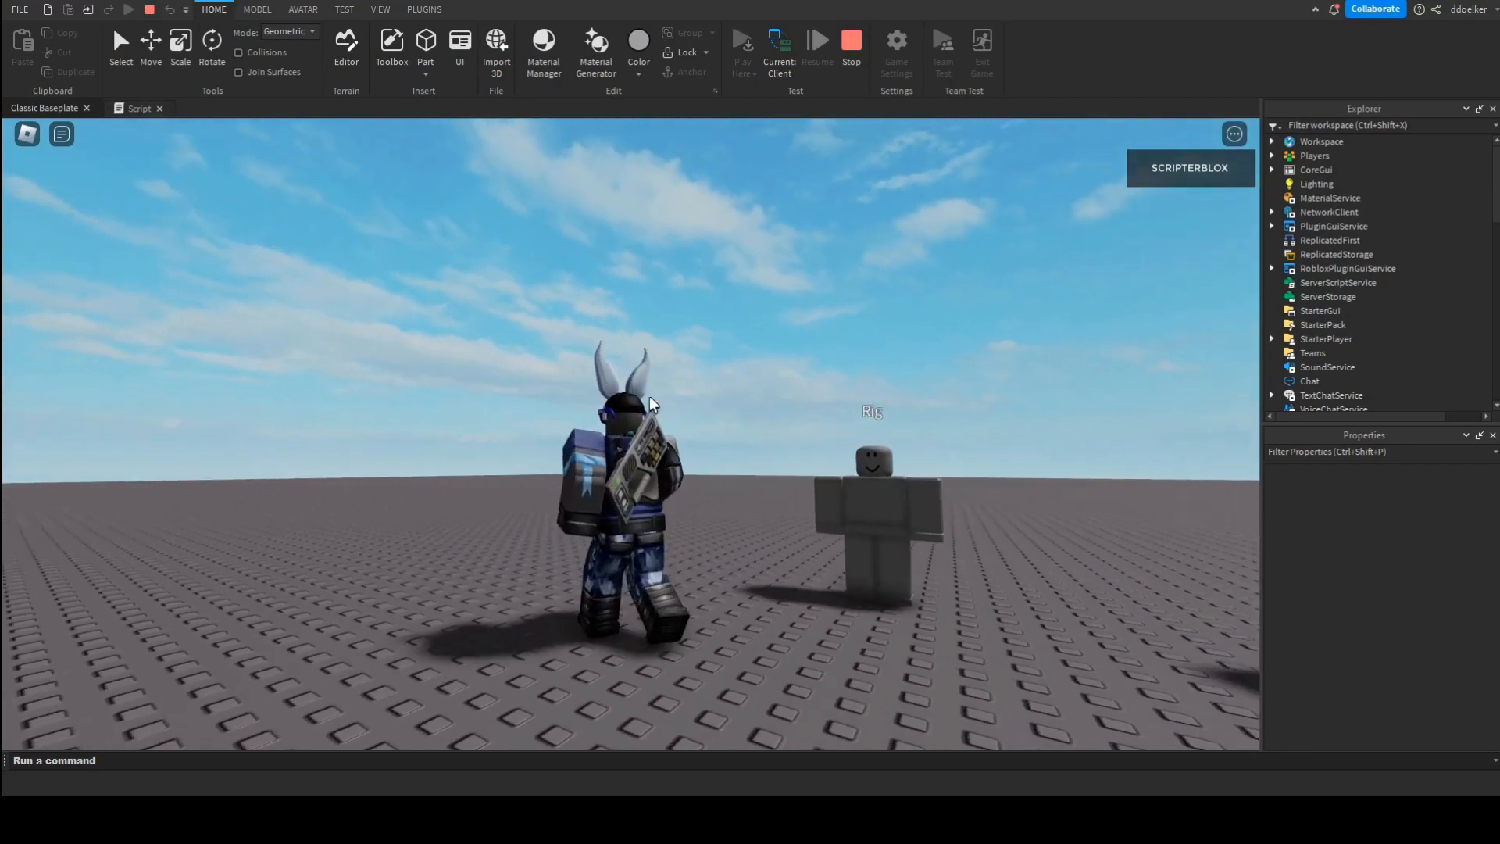
Step: Show the Output window and examine the logged messages from the playtest
left_click(380, 9)
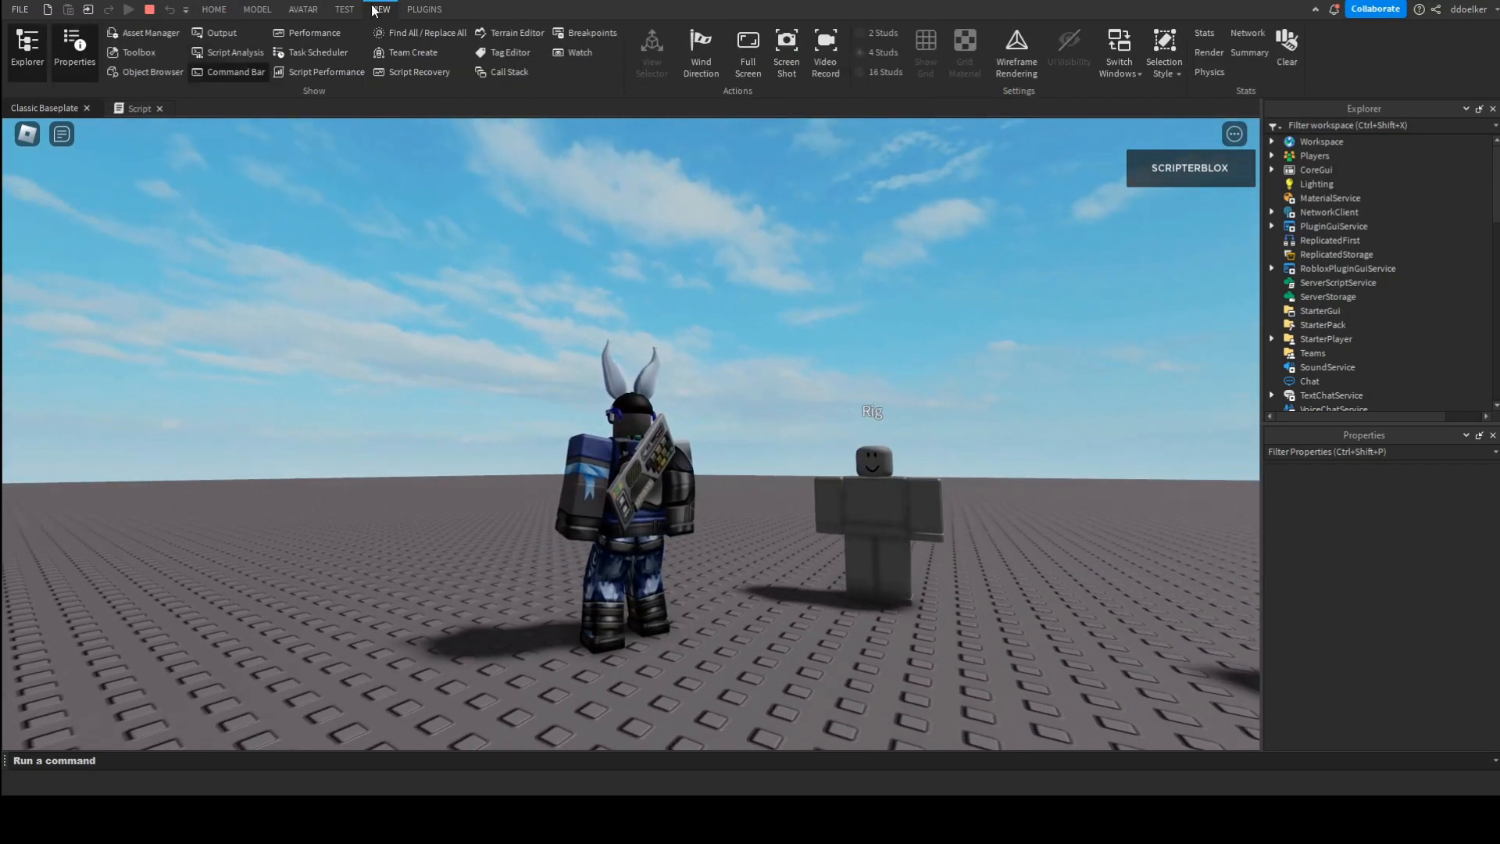
left_click(220, 33)
scroll(397, 666, "up", 6)
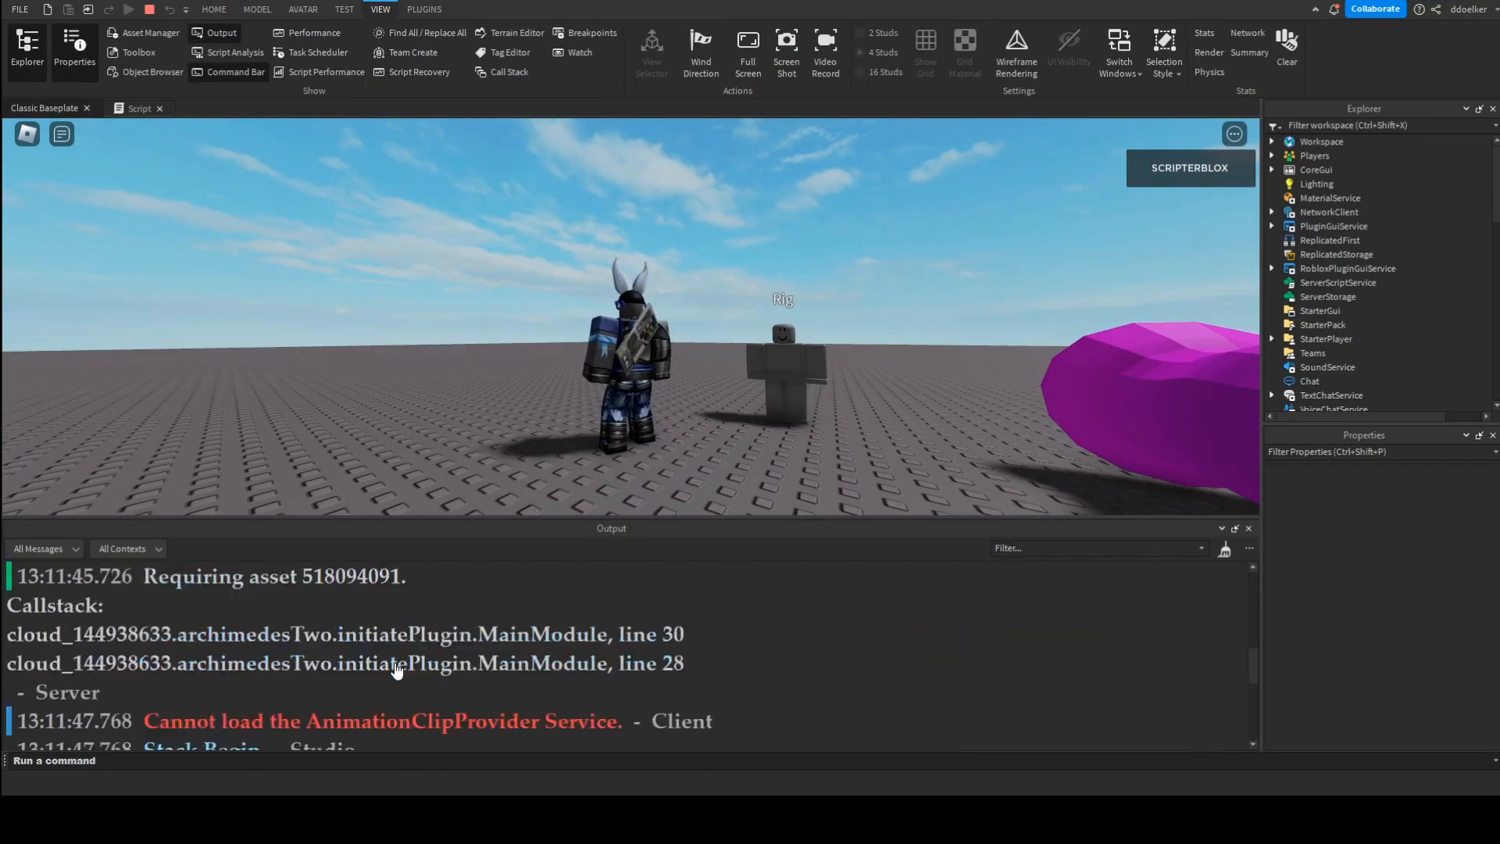
scroll(397, 669, "down", 2)
scroll(396, 669, "down", 4)
Step: Walk and jump the character around the rig and the purple model, and stop the playtest
right_click_drag(837, 333, 888, 314)
key("w")
key("space")
key("a")
key("s")
key("w")
key("s")
key("d")
key("s")
key("a")
key("w")
key("d")
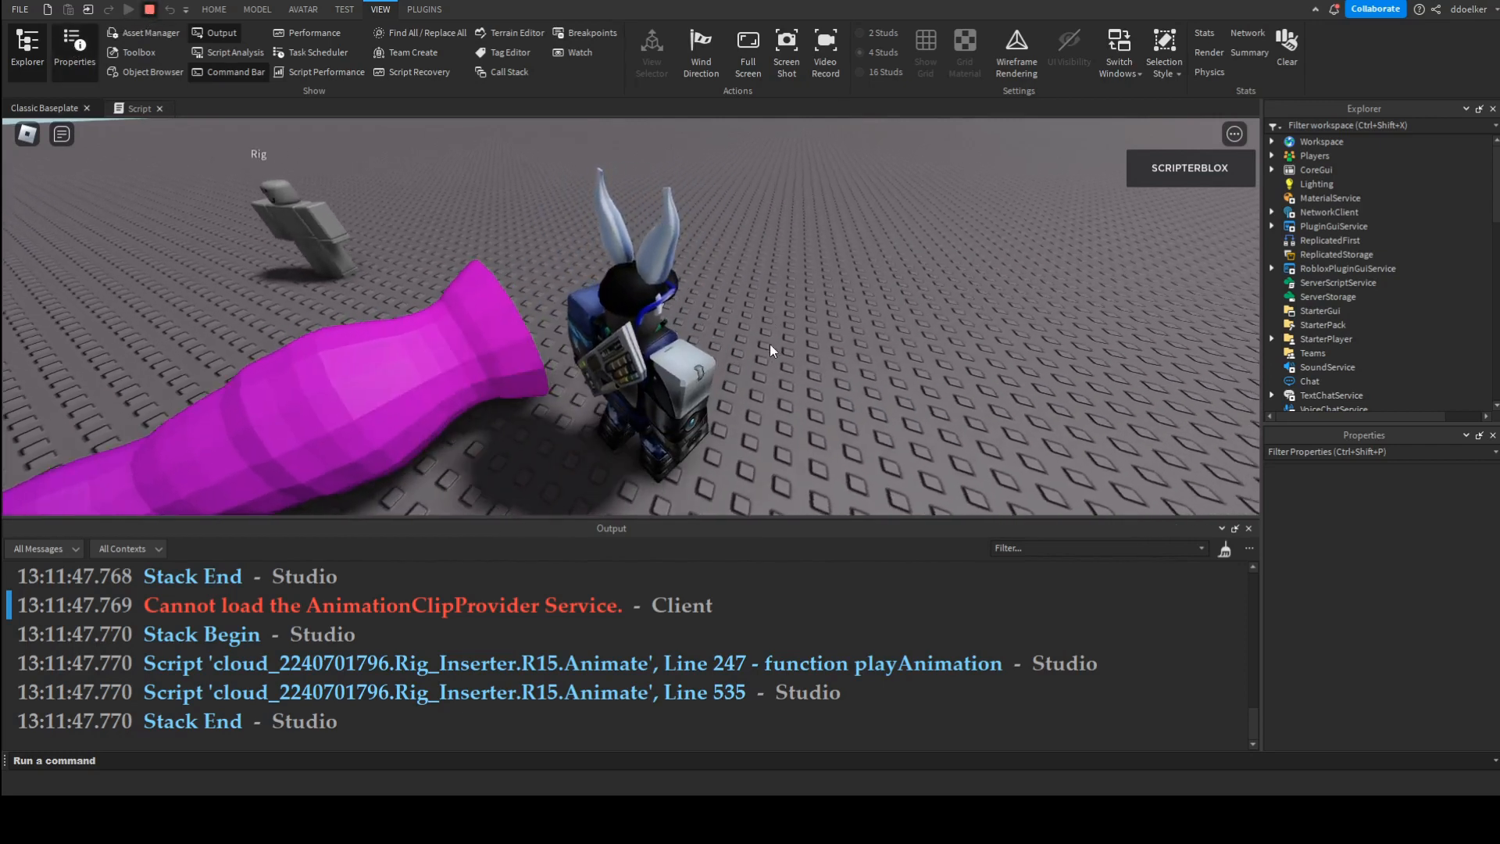
right_click_drag(729, 347, 792, 338)
Step: Open the Animation Editor and close the Output window
left_click(680, 305)
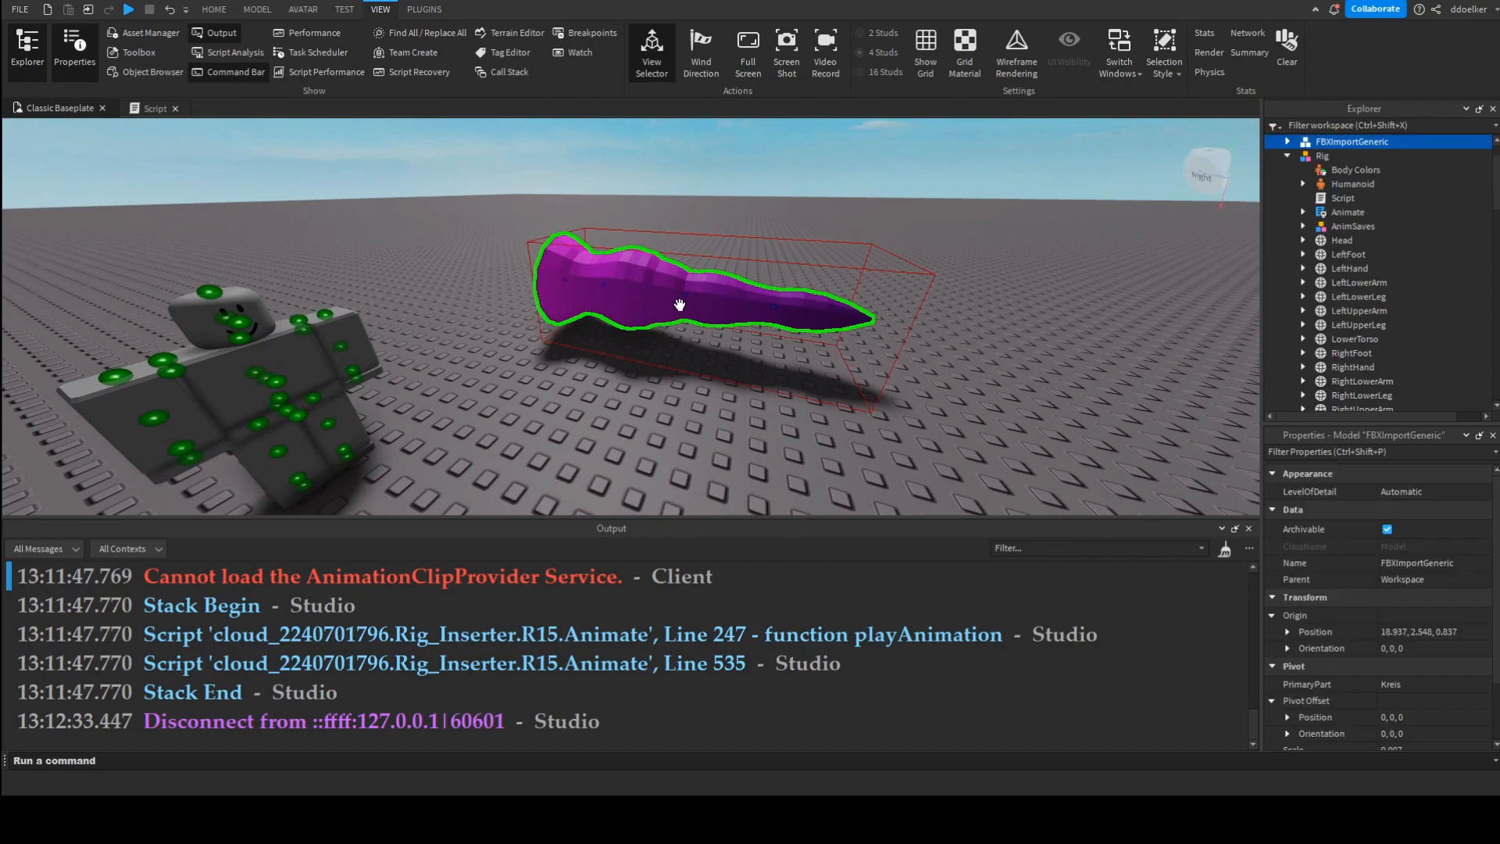
left_click(304, 10)
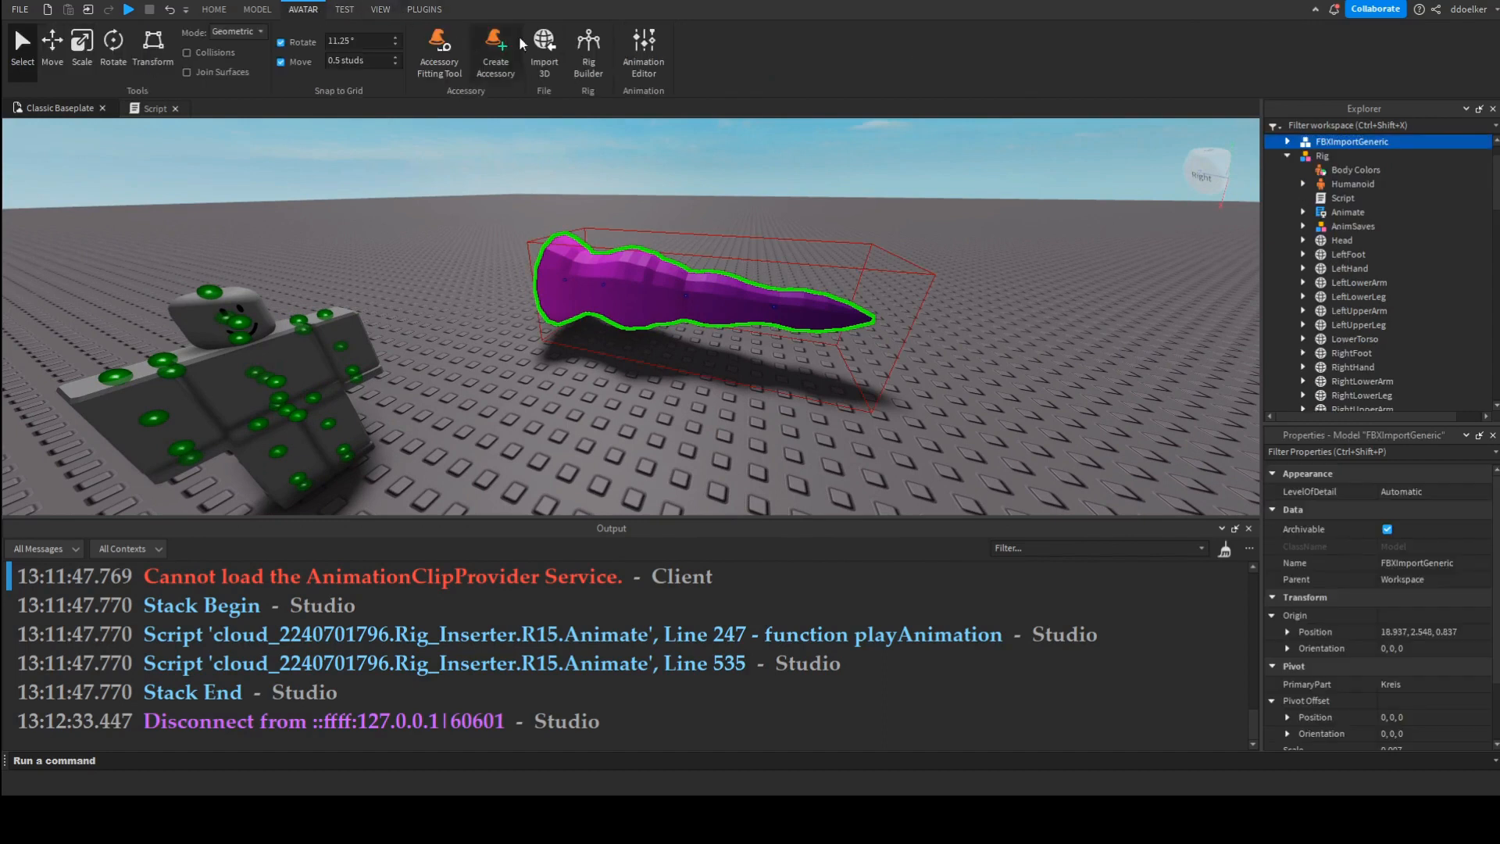
left_click(644, 71)
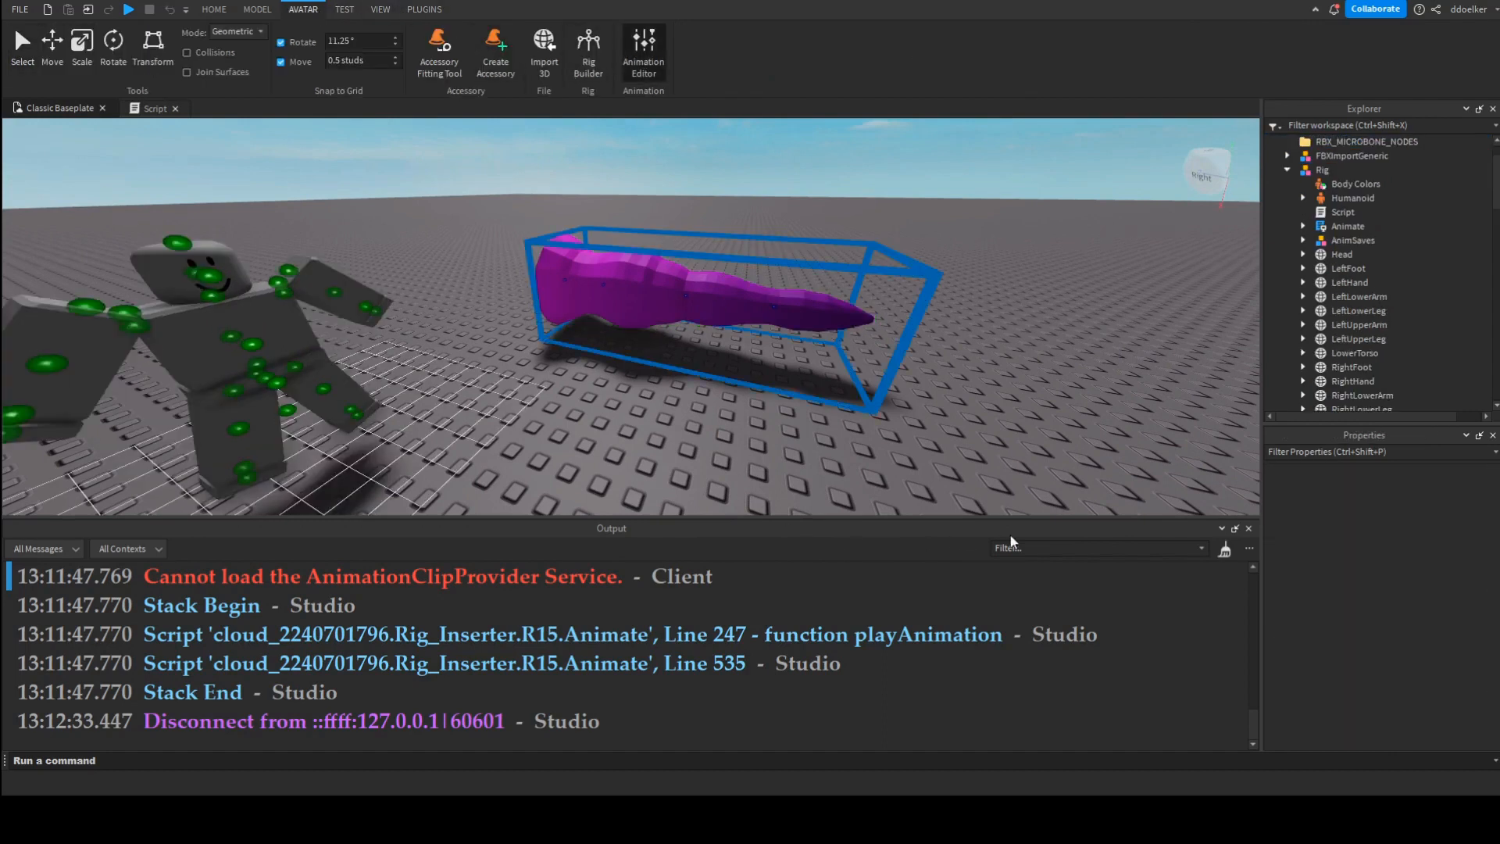
left_click(1249, 528)
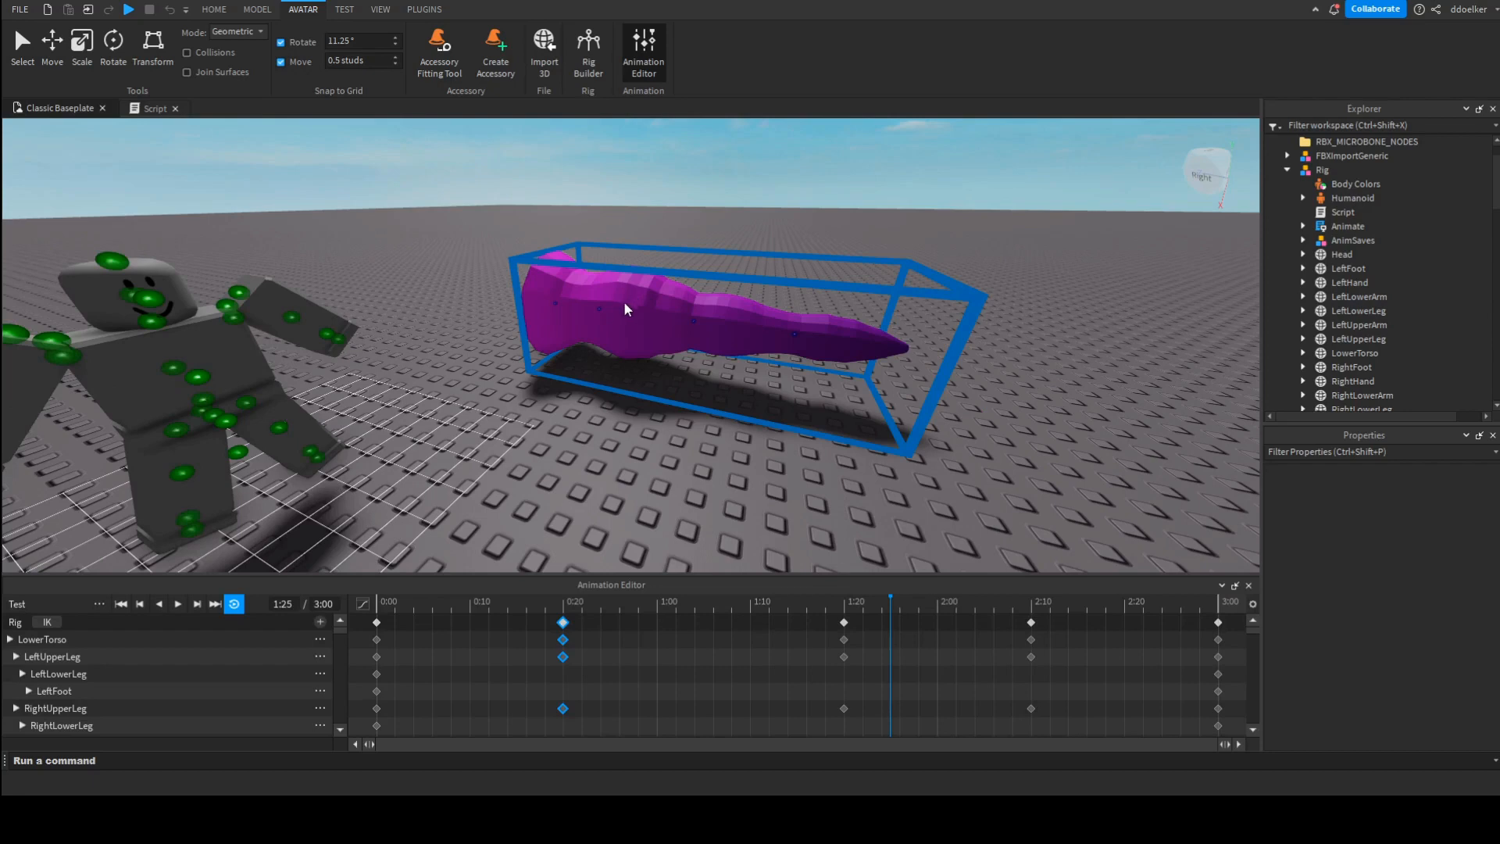
Step: Choose the purple FBXImportGeneric model for animating and create an animation named Test for it
left_click(633, 310)
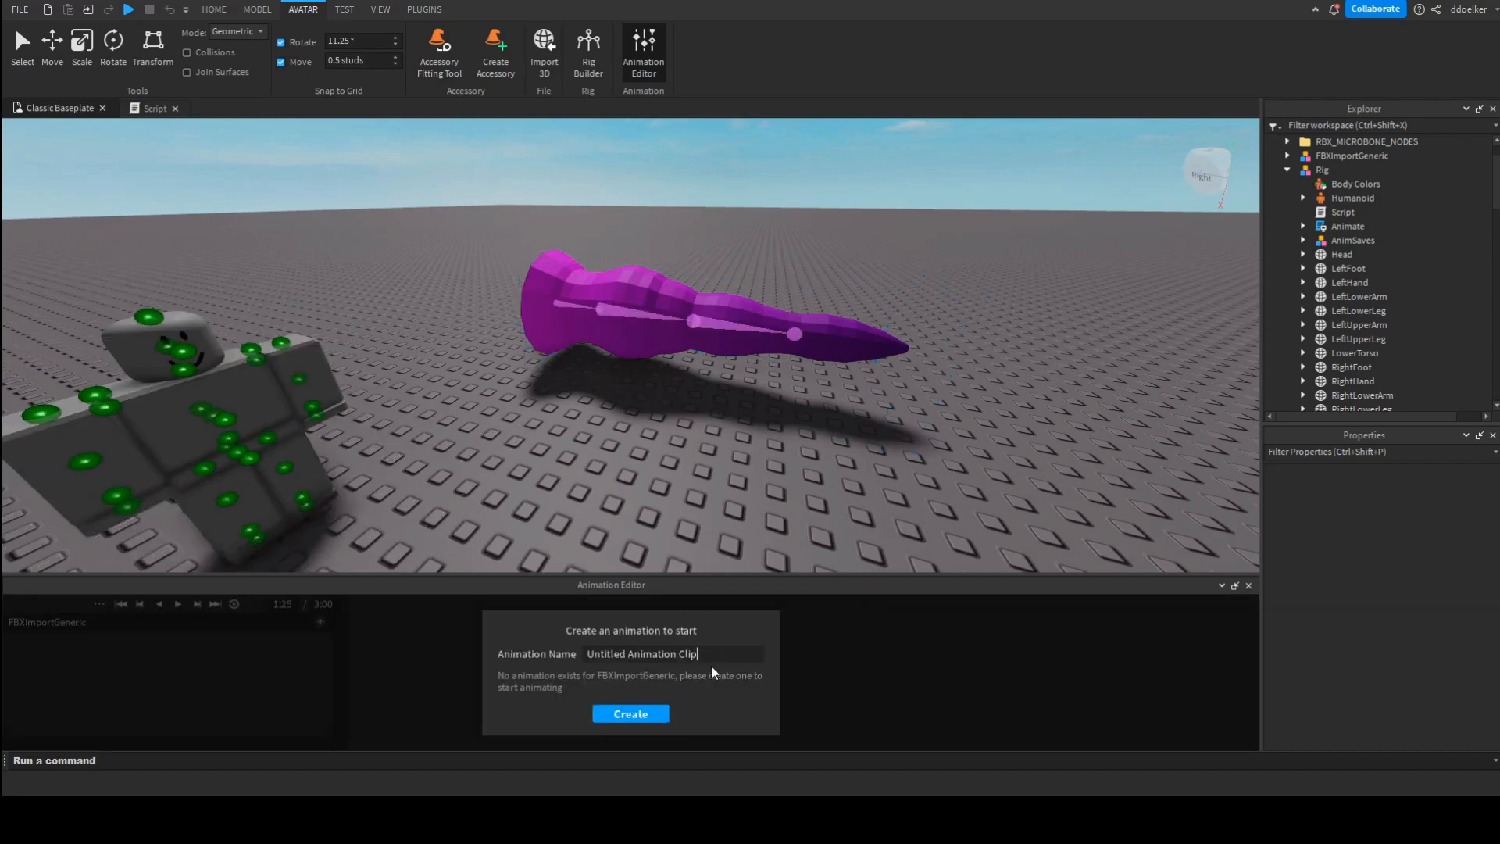
key("ctrl+a")
type("Test")
key("Return")
Step: Keyframe rotations of Bone.001 at 0:06 and 0:21 and Bone.002 at 0:15 and 1:00, and save the Test animation
key("f")
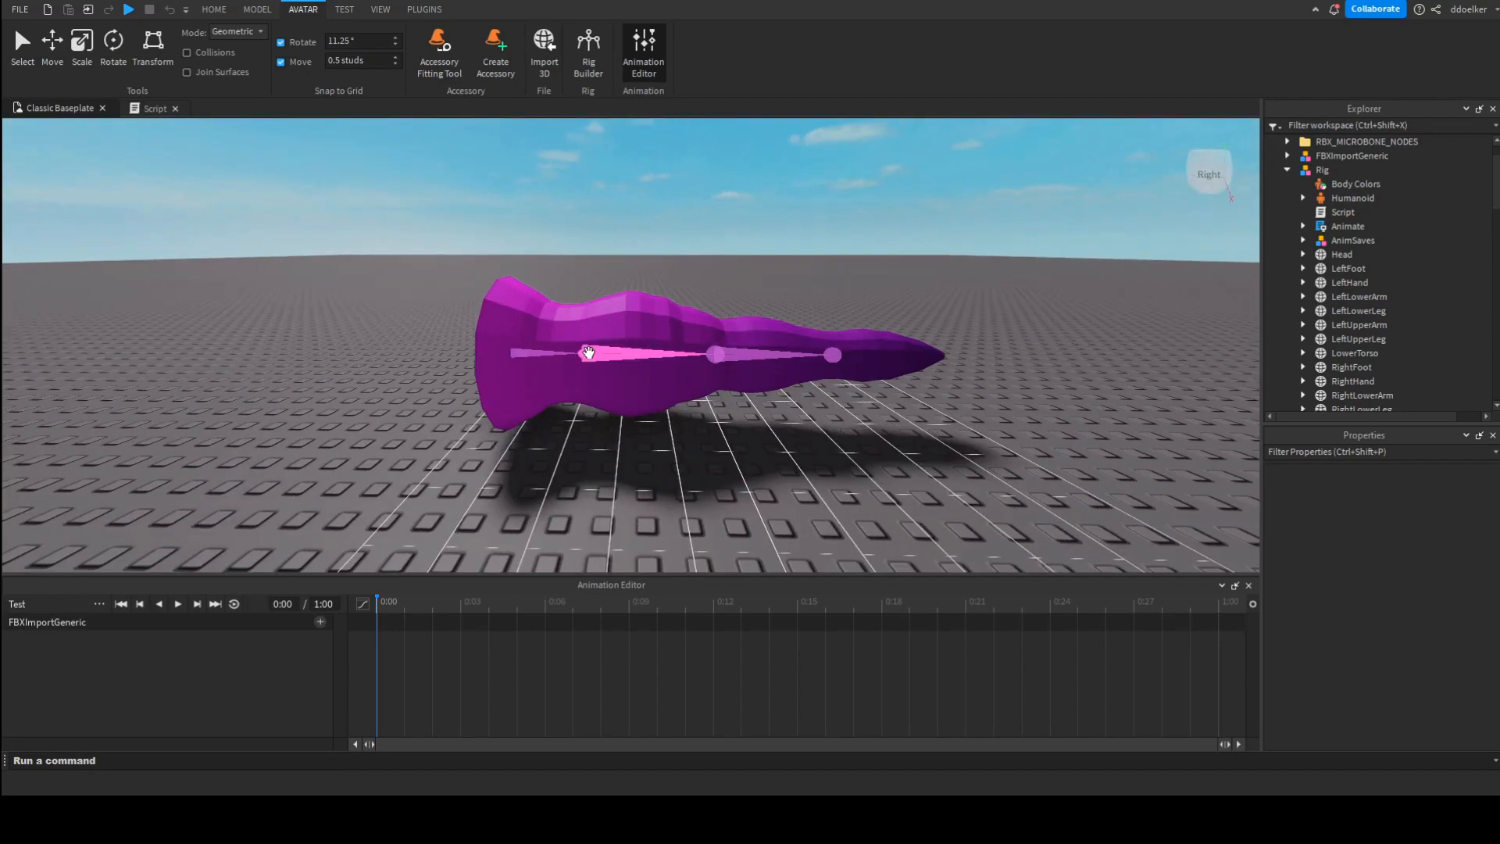
left_click_drag(422, 601, 541, 603)
left_click(643, 344)
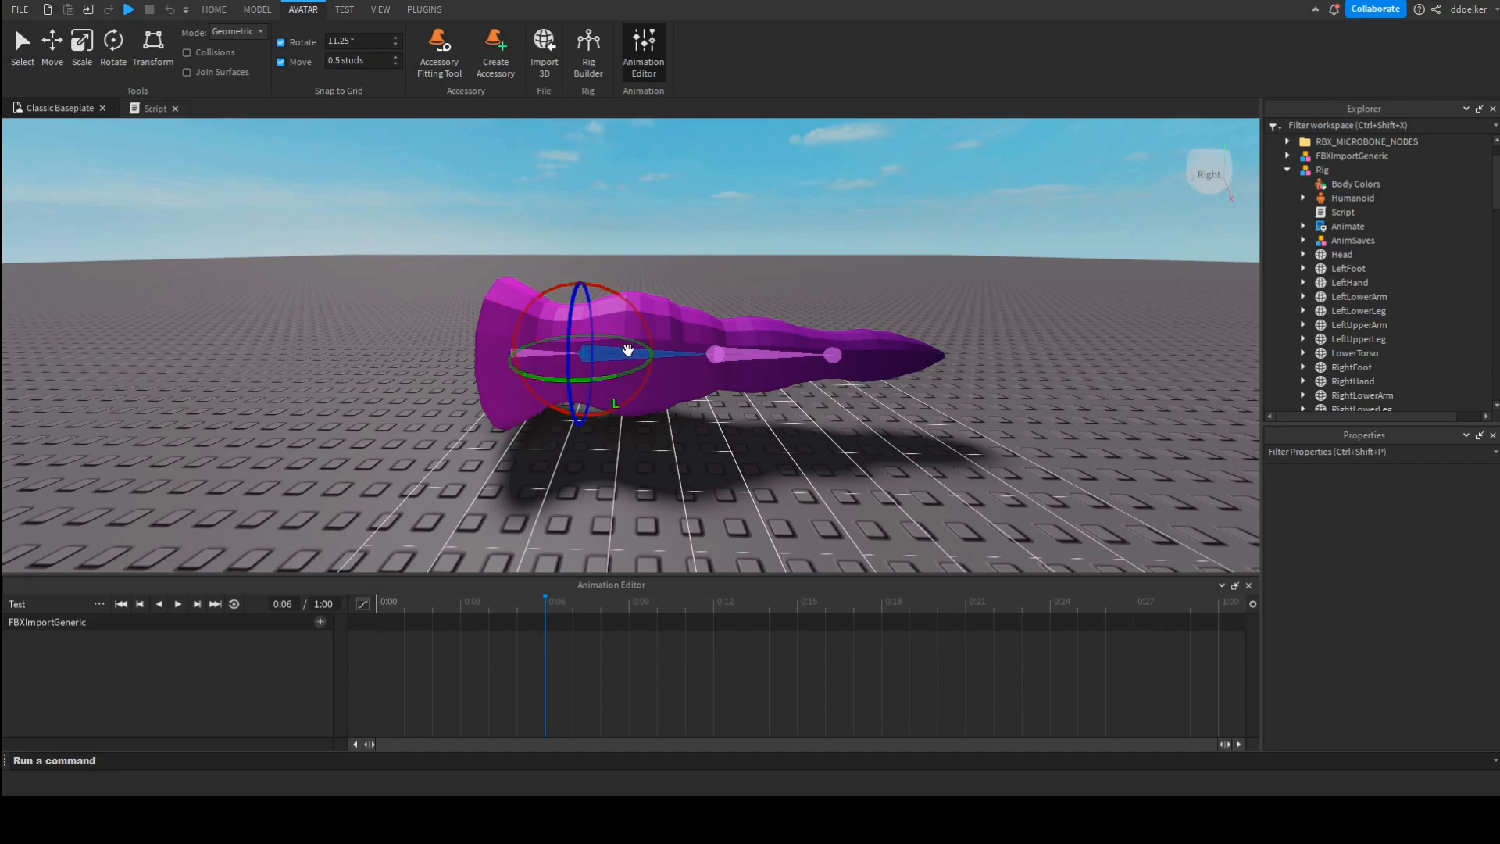
left_click_drag(642, 344, 656, 258)
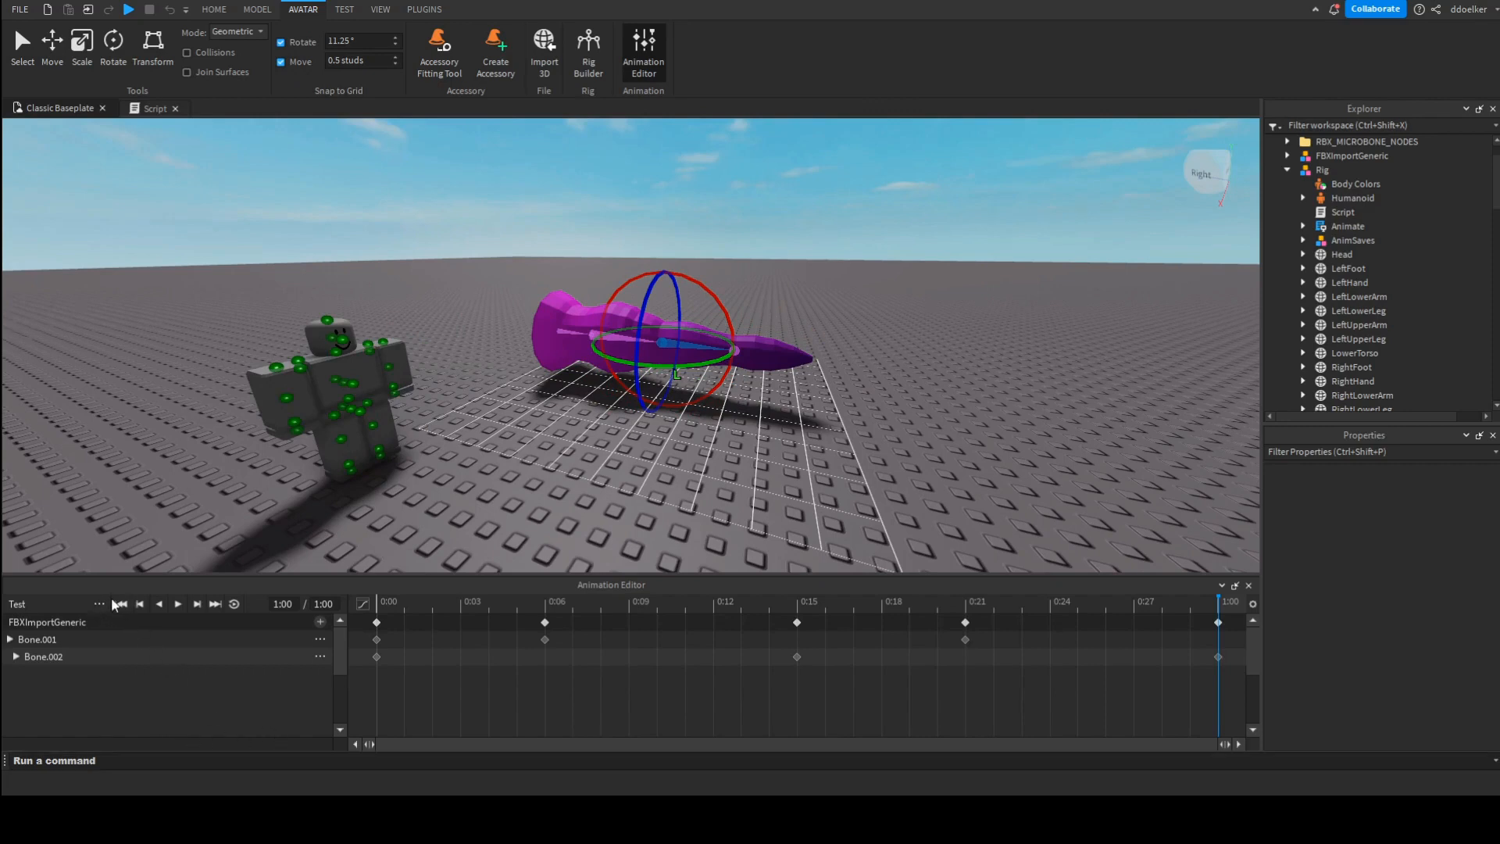
left_click(177, 693)
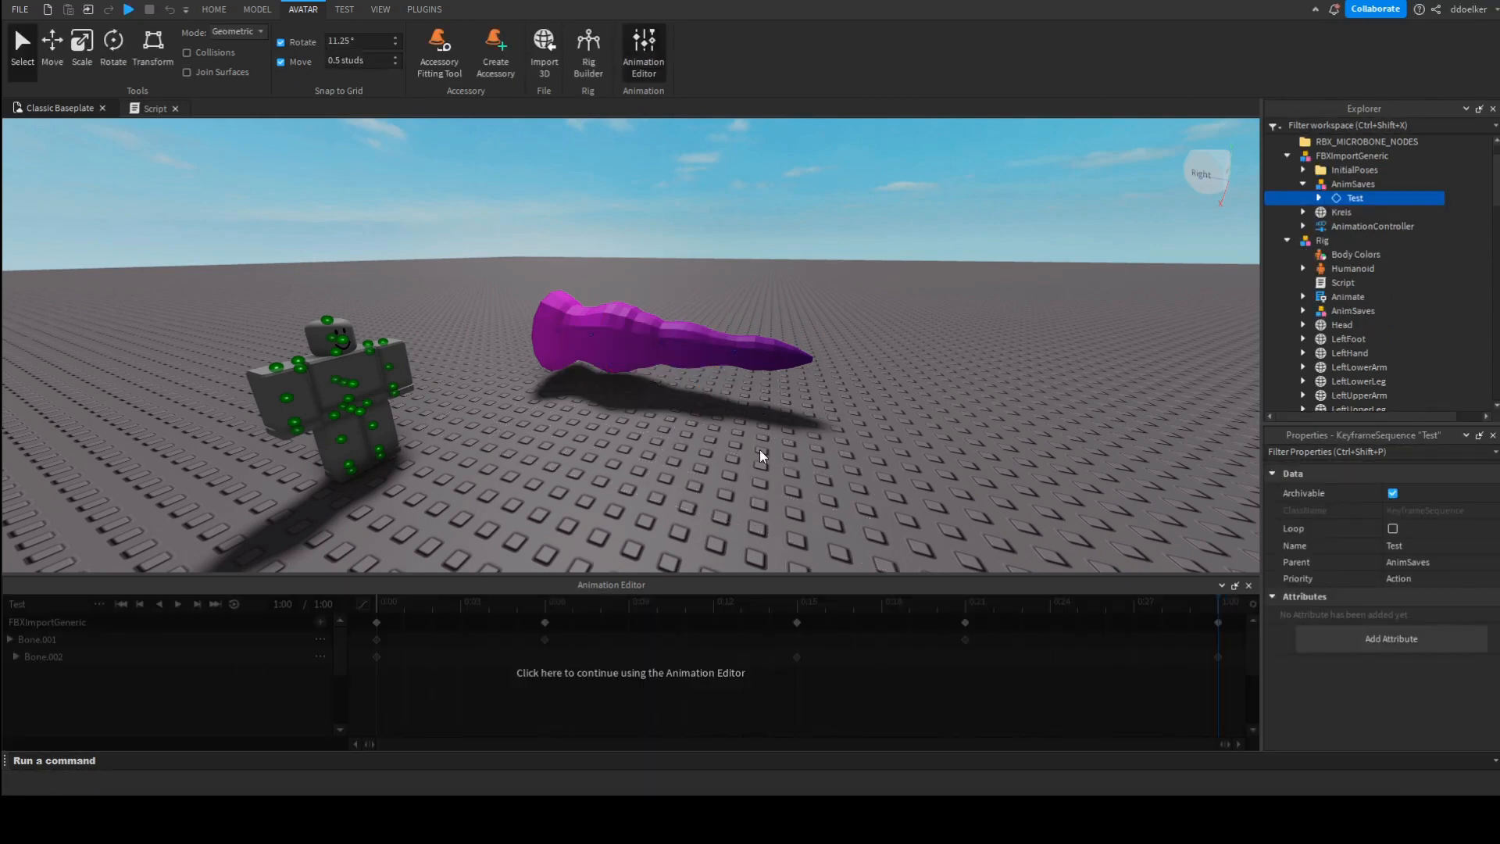
Step: Close the Animation Editor and add an Animation object to the FBXImportGeneric model
left_click(1248, 585)
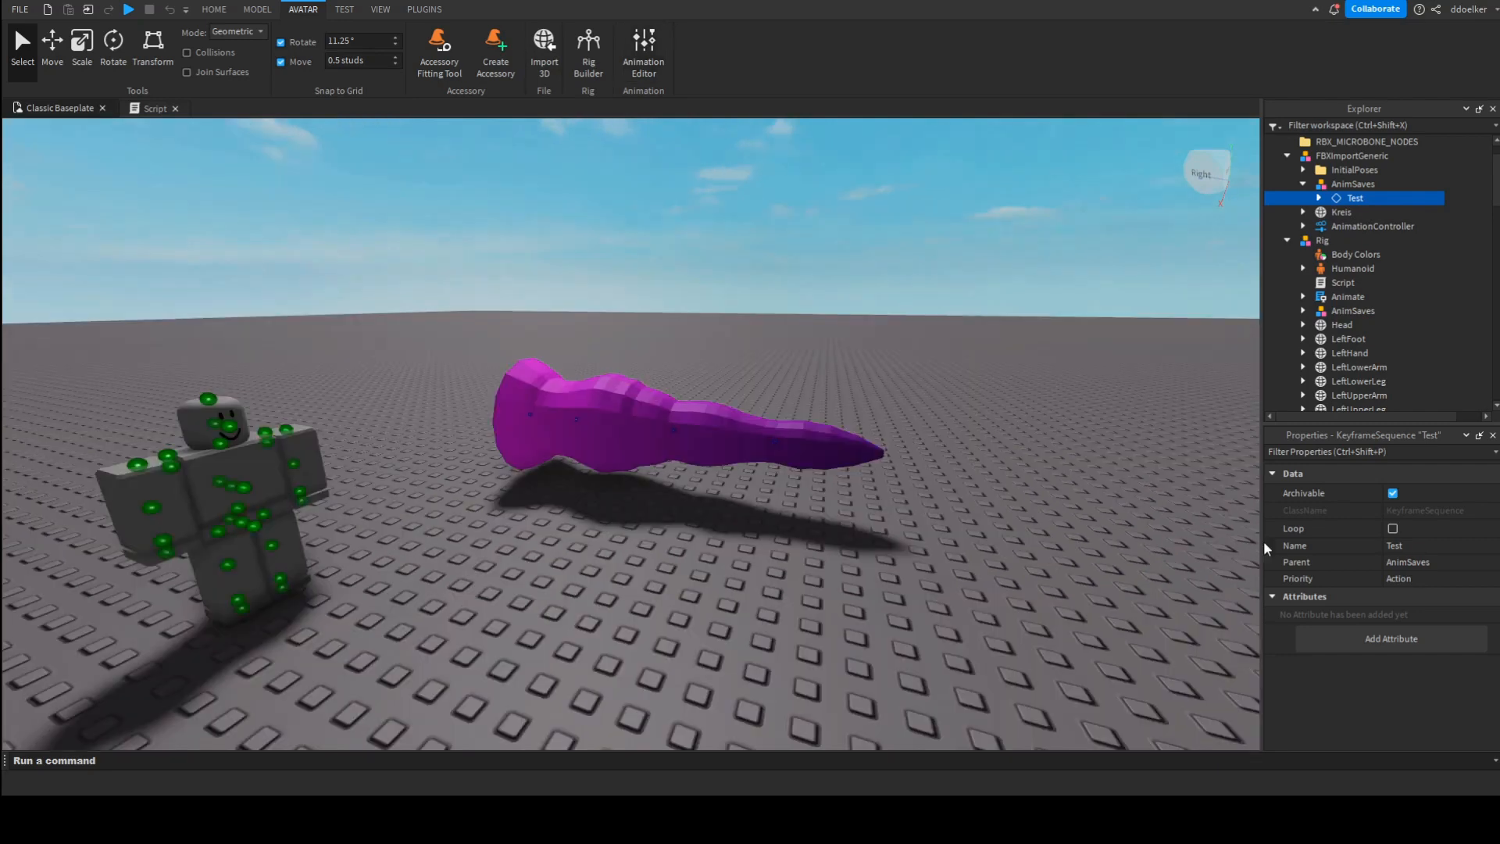
scroll(1364, 211, "up", 1)
left_click(1401, 184)
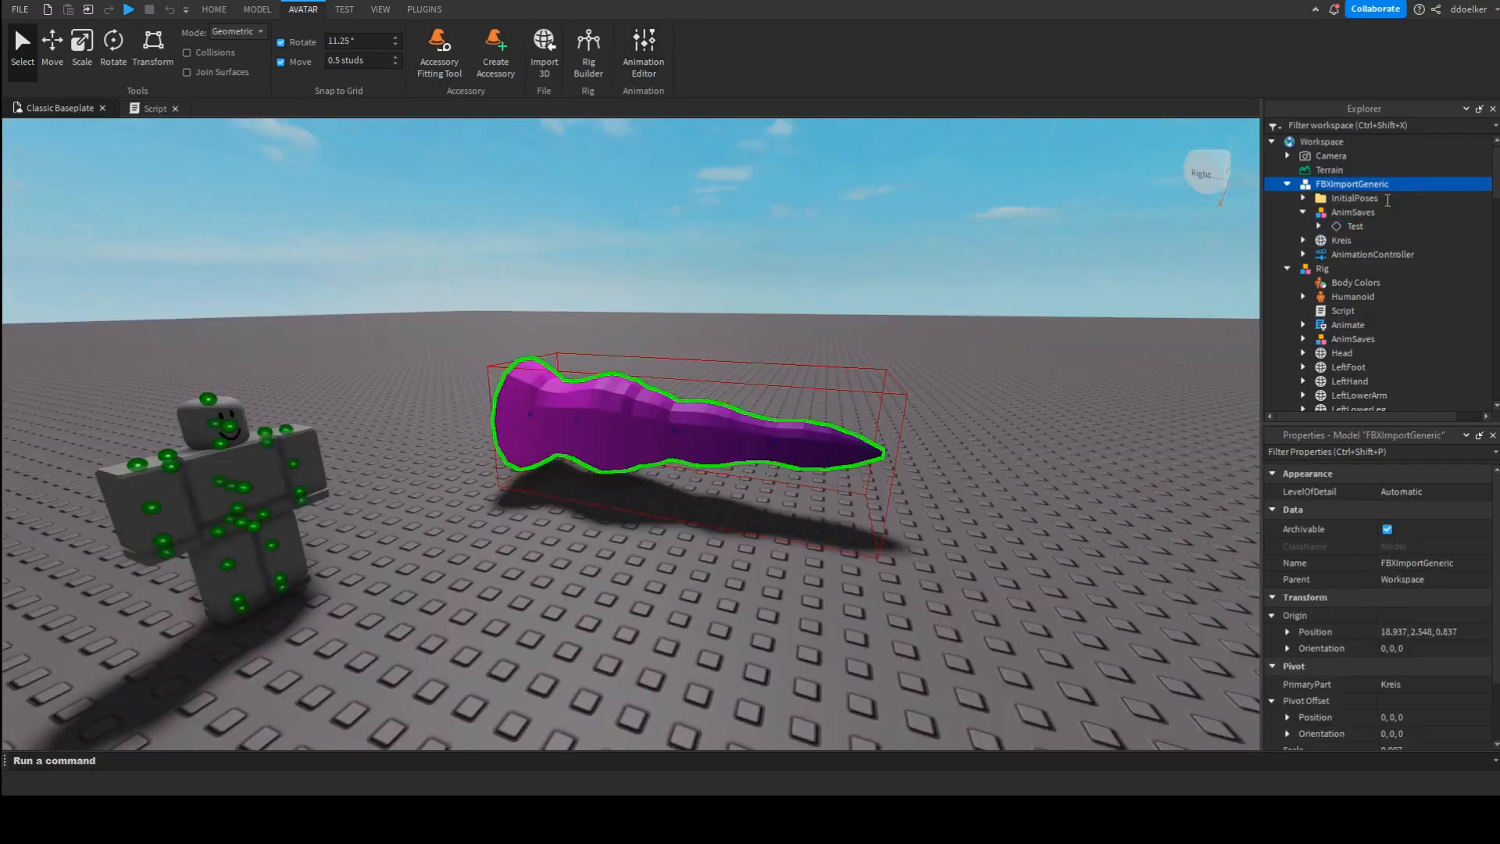
left_click(1372, 232)
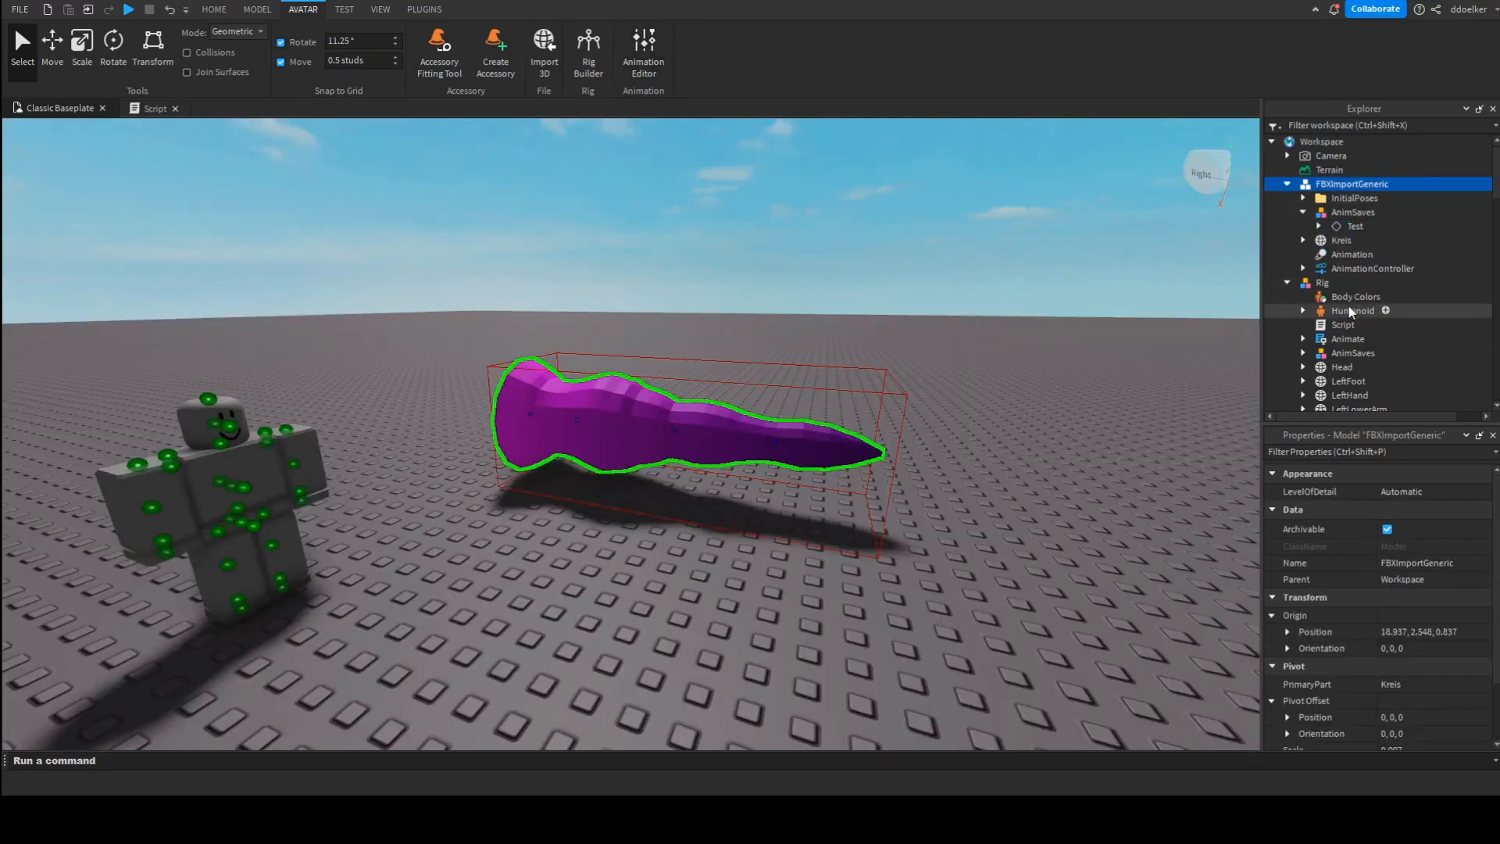
left_click(1350, 256)
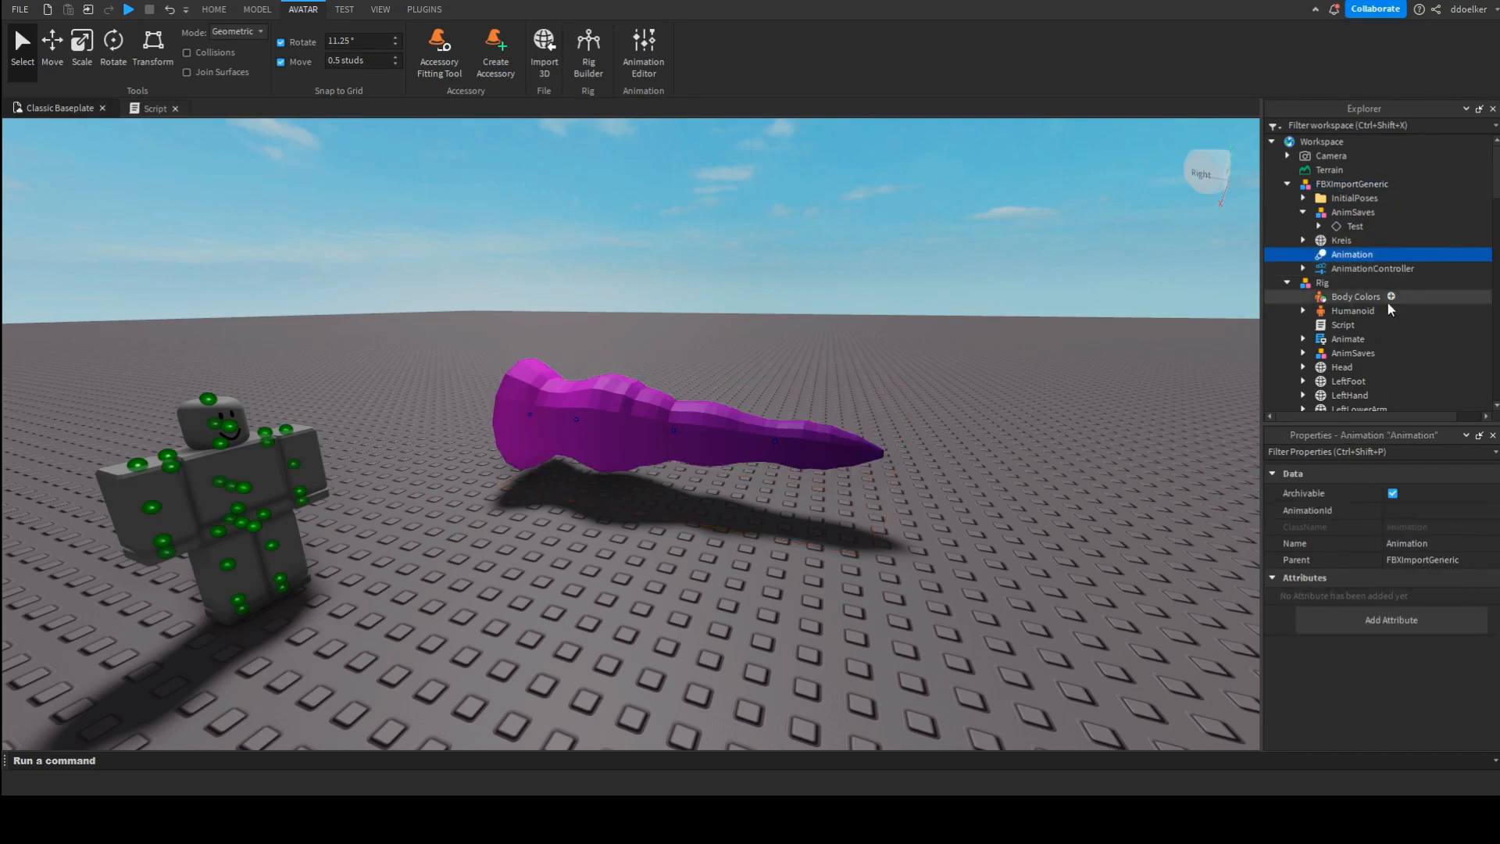
left_click(1416, 512)
key("ctrl+v")
left_click(1436, 540)
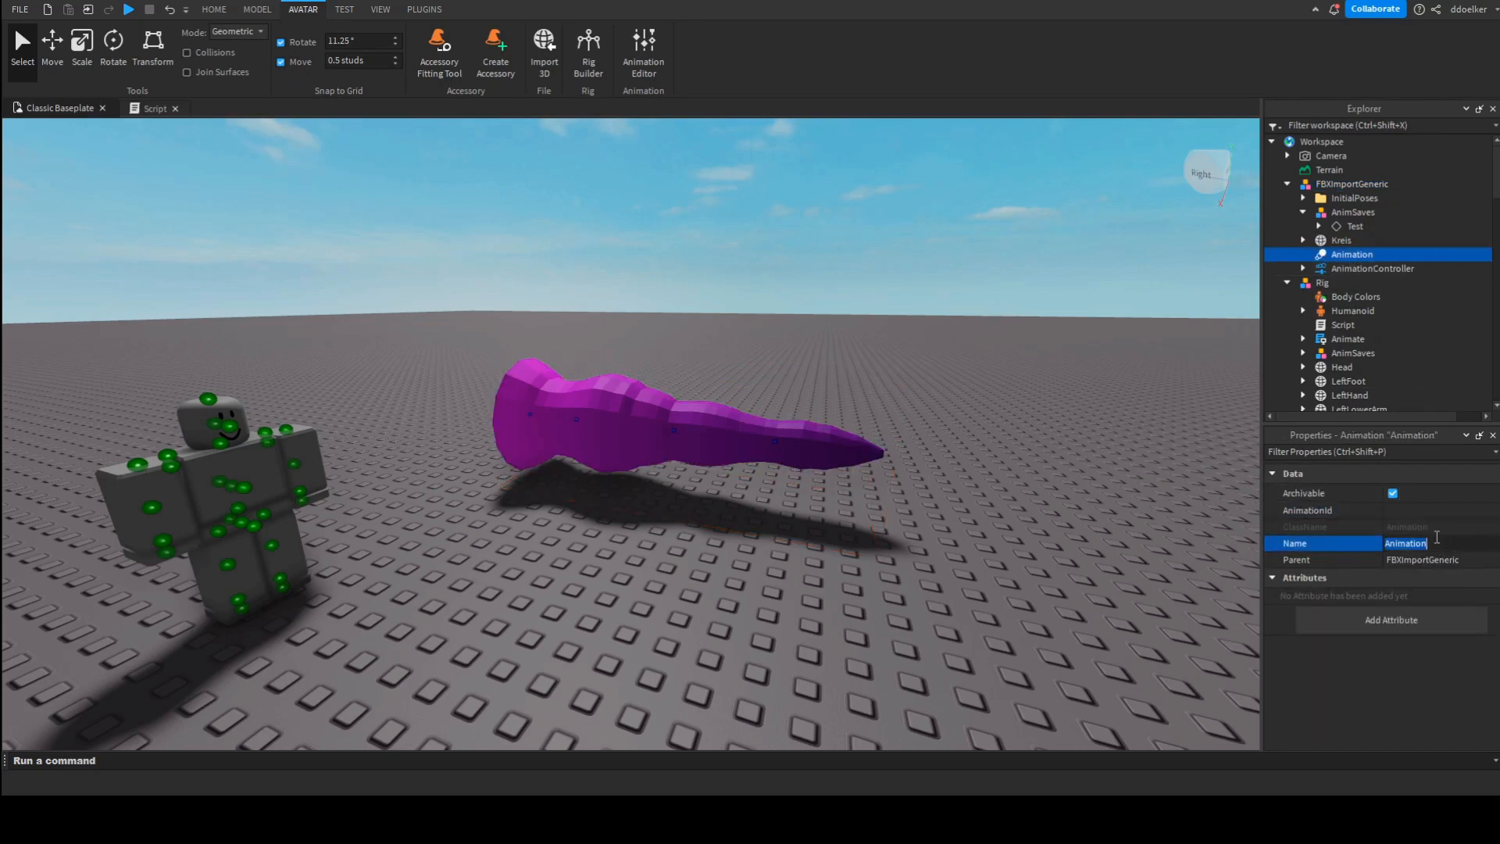
type("Test")
key("Return")
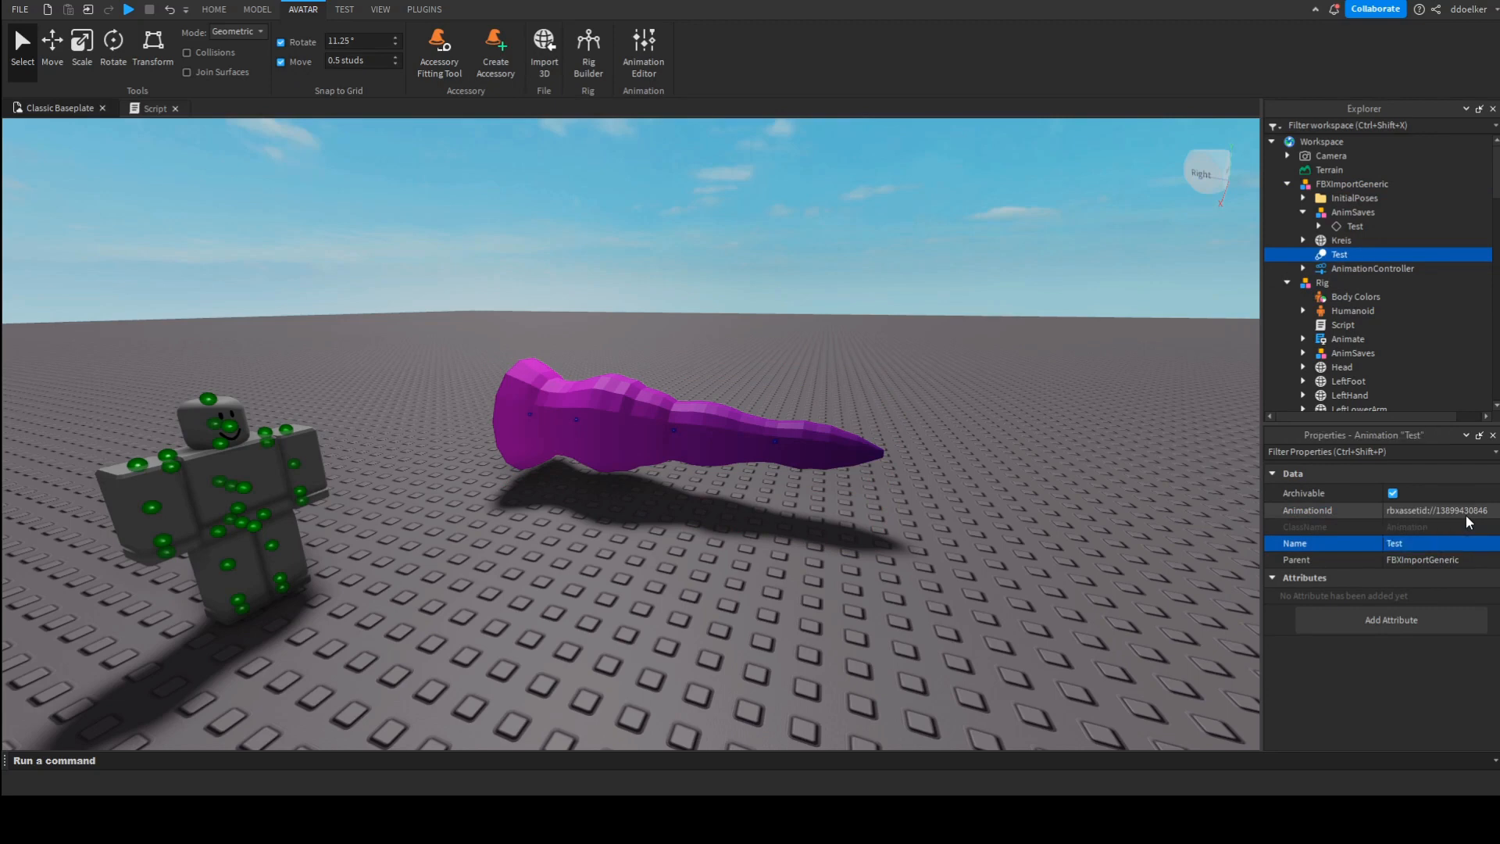
Step: Add a Script to FBXImportGeneric and replace its default code with local anmobj = script.Parent.Test
left_click(1399, 184)
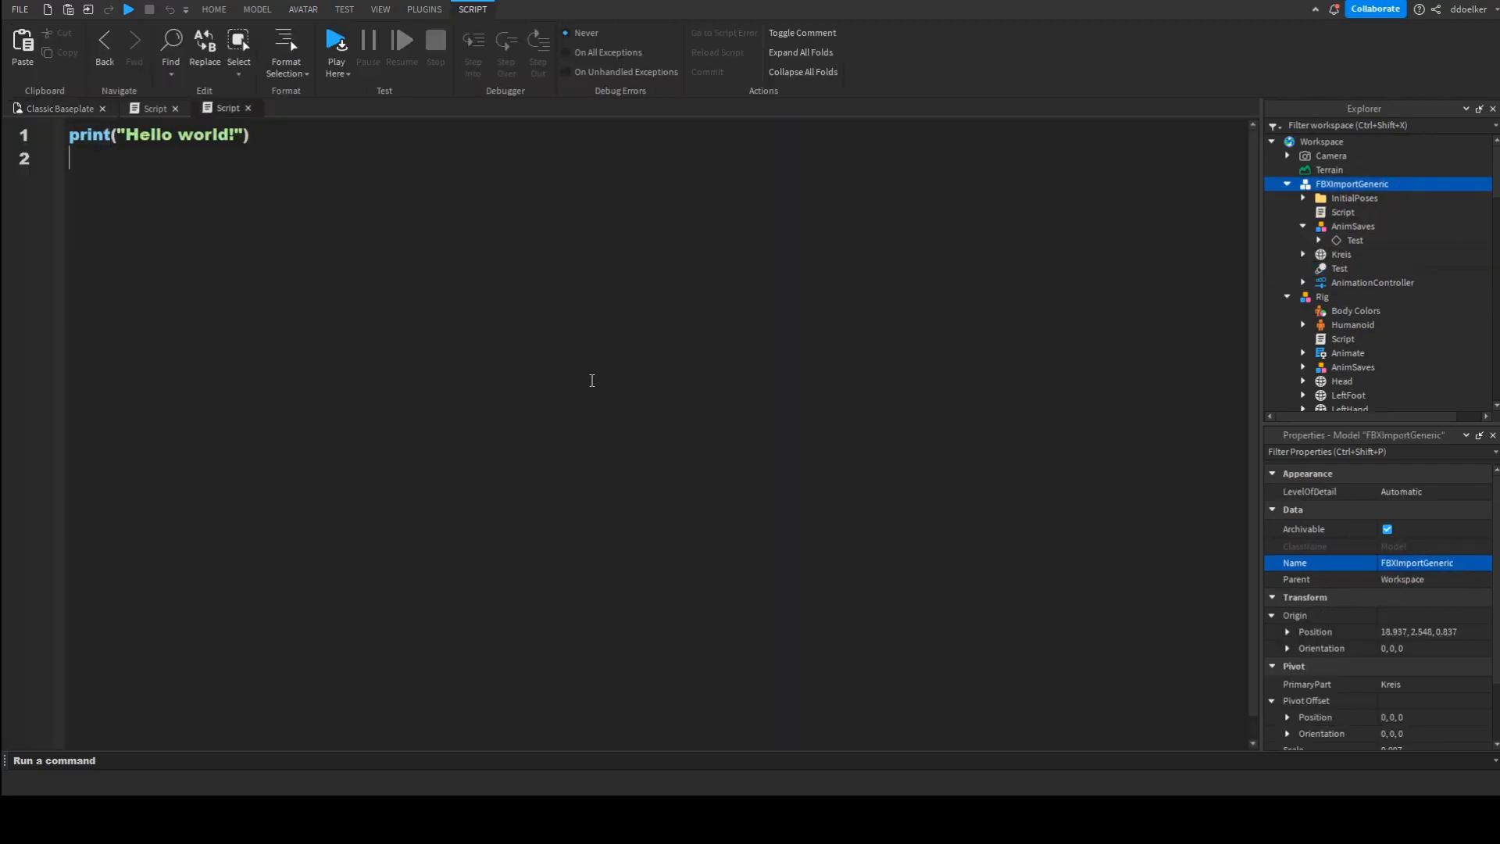
key("ctrl+a")
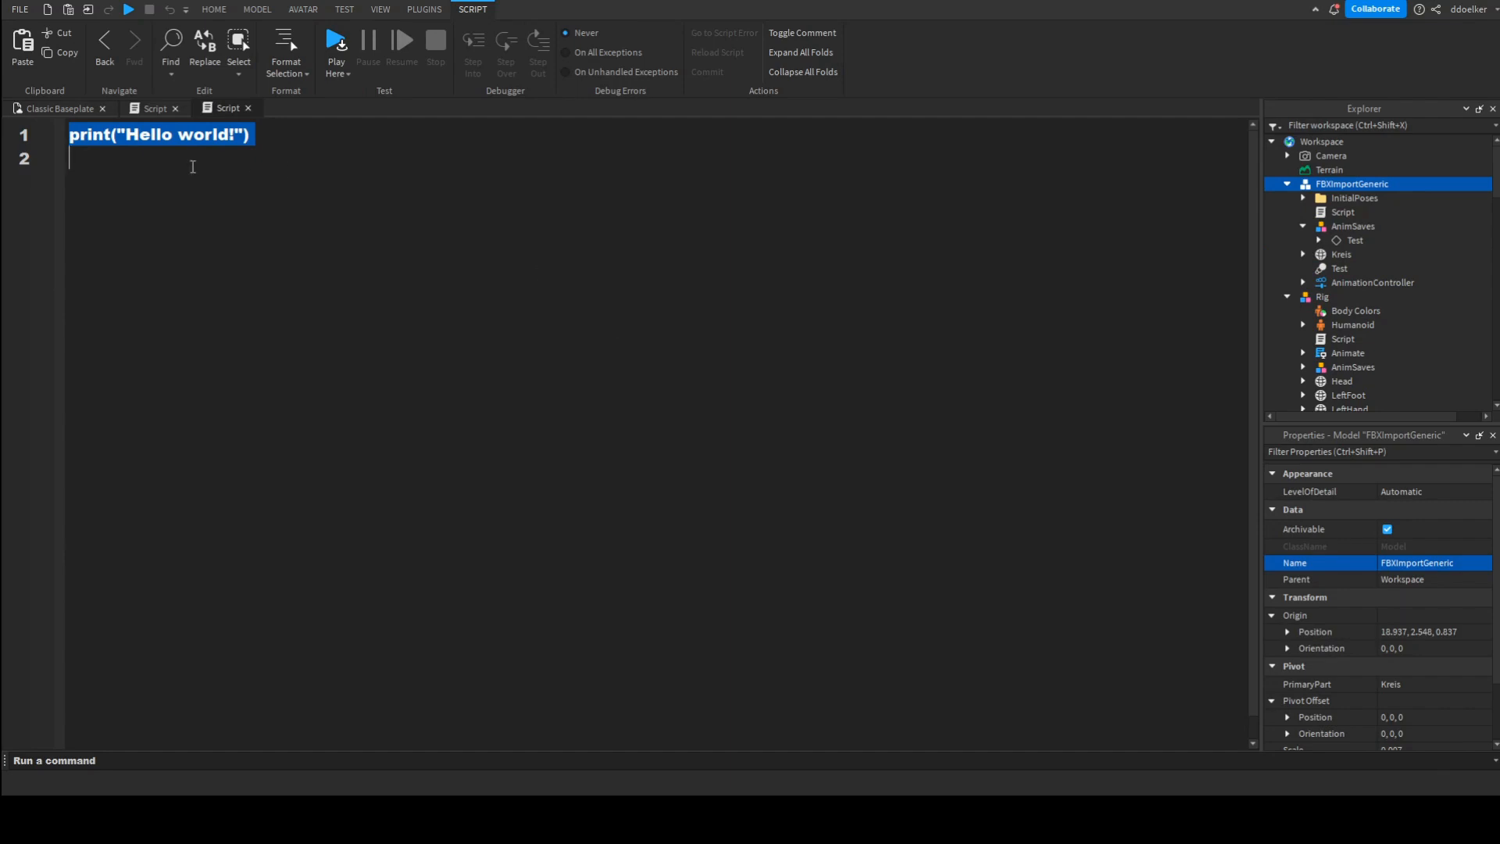
key("BackSpace")
type("local anmobj")
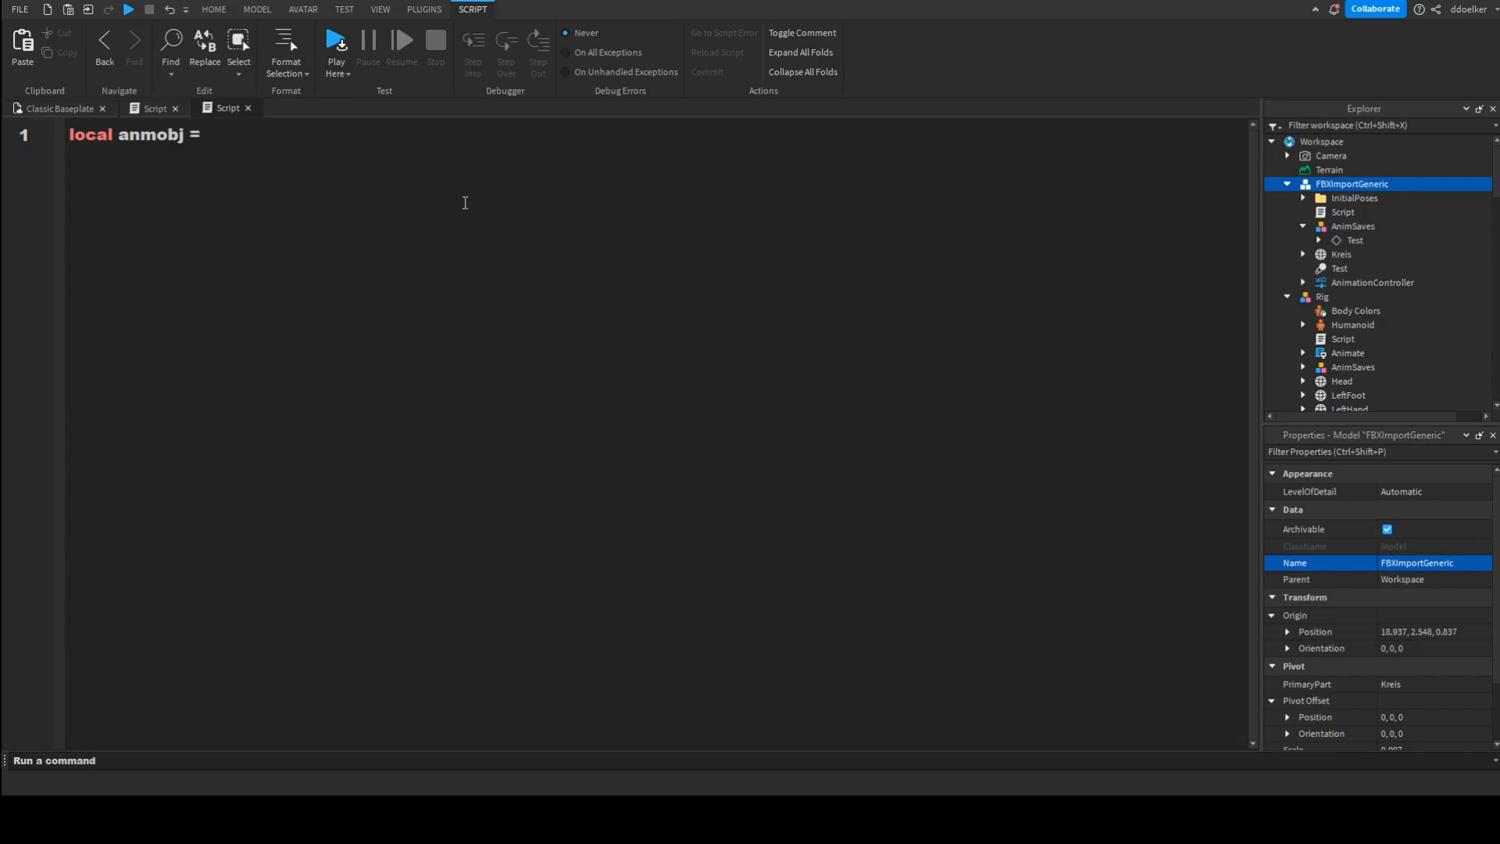
type(" = script.Parent.Test")
key("Return")
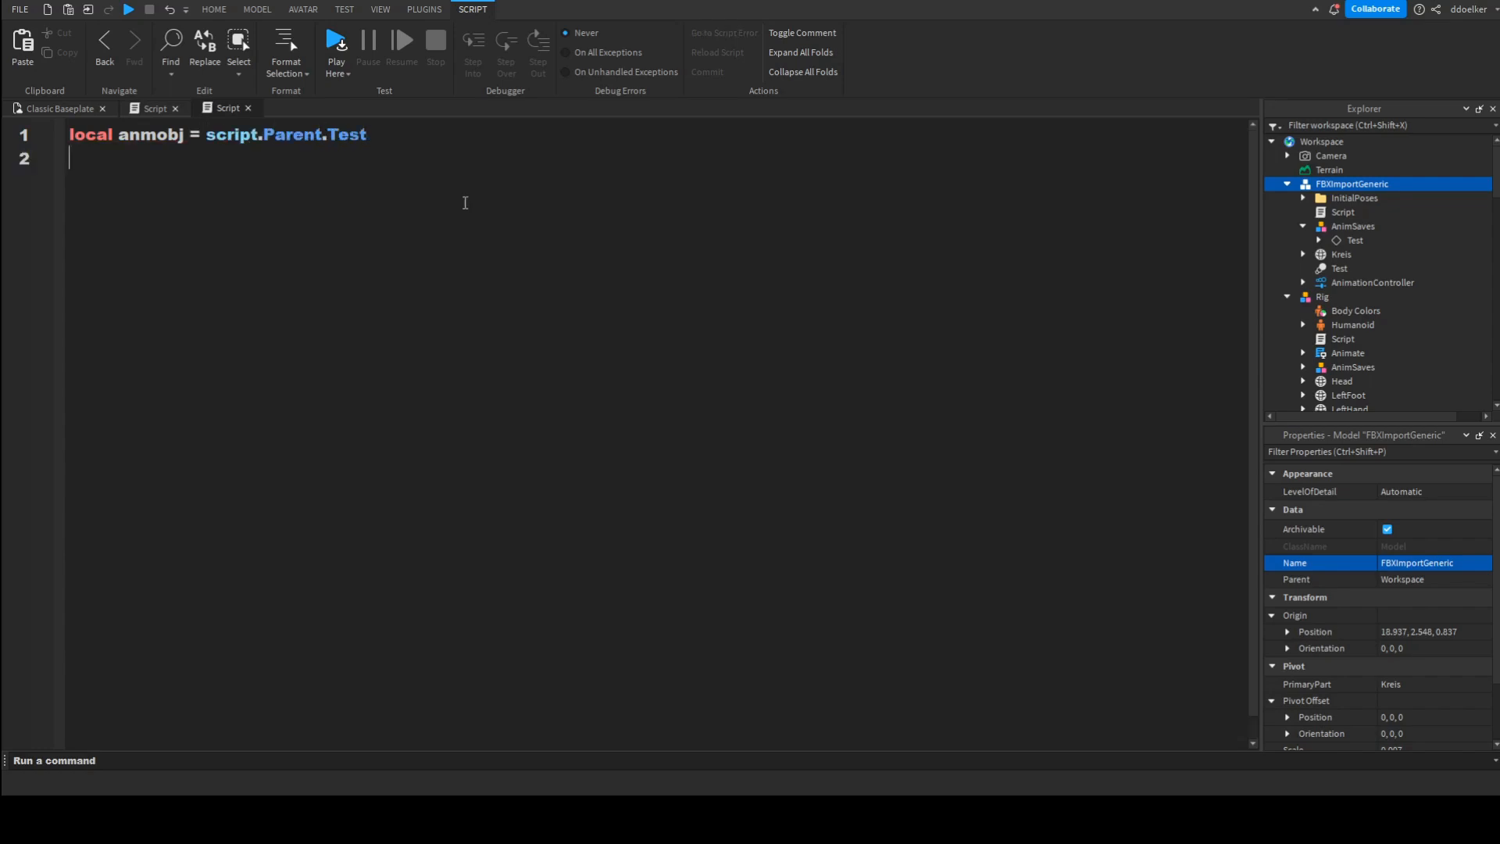
Step: Check the contents of the AnimationController and declare local hum = script.Parent.AnimationController.Animator in the script
left_click(1302, 283)
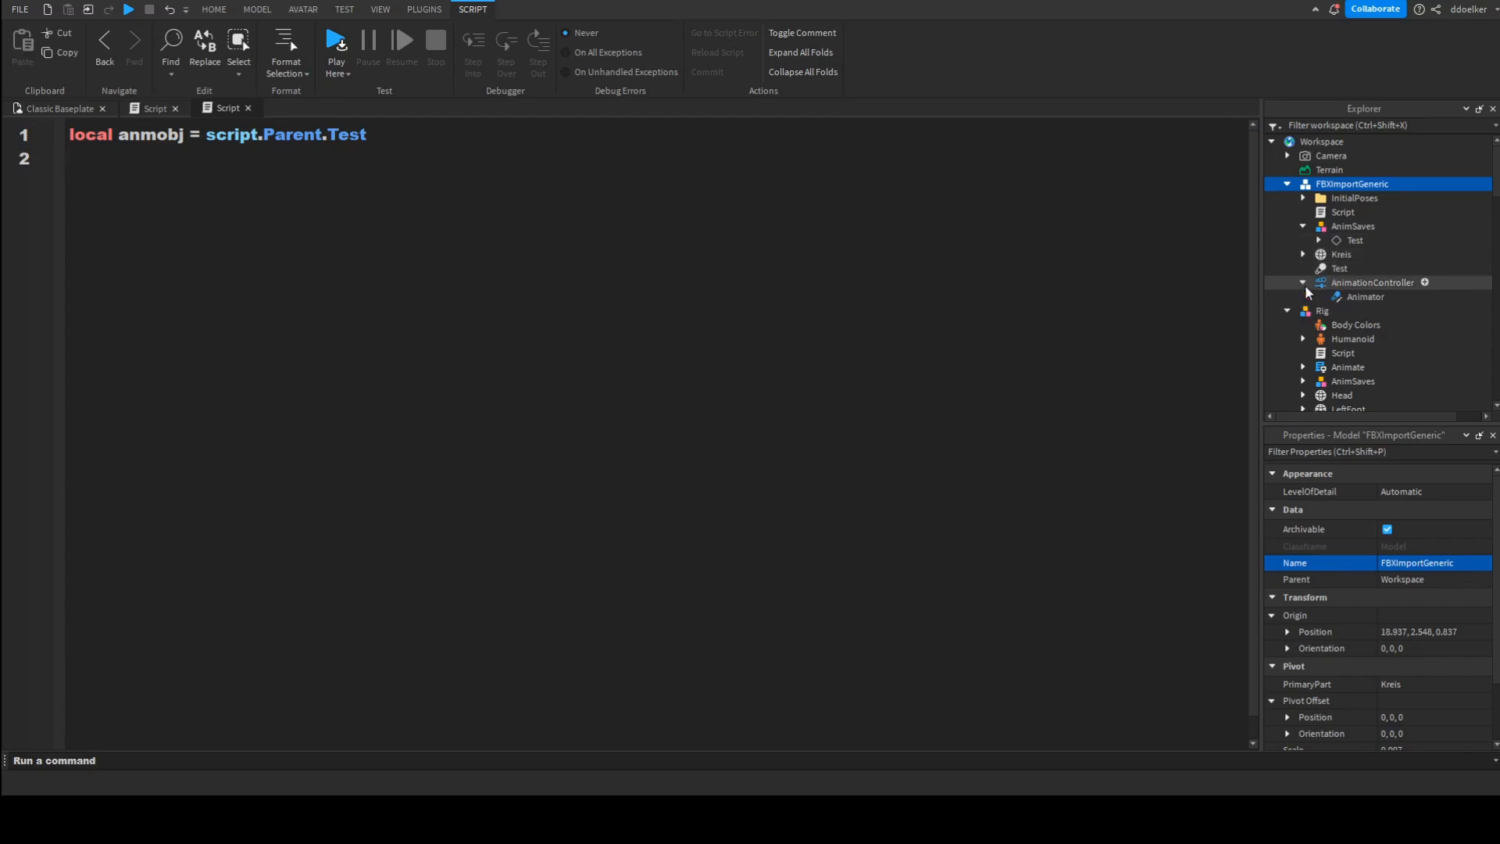
left_click(1304, 283)
left_click(617, 303)
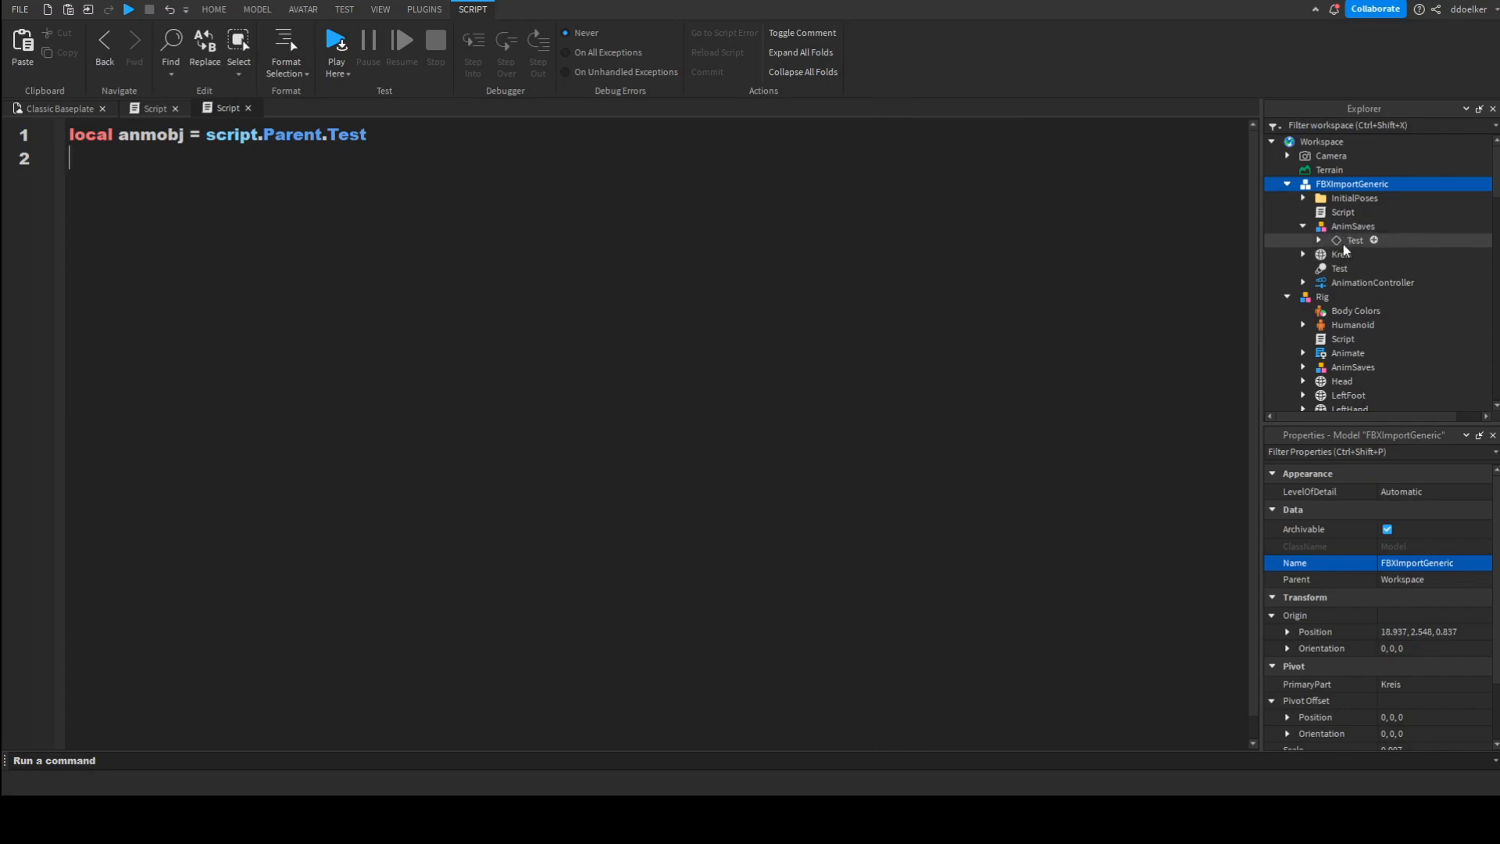
left_click(1302, 282)
left_click(937, 305)
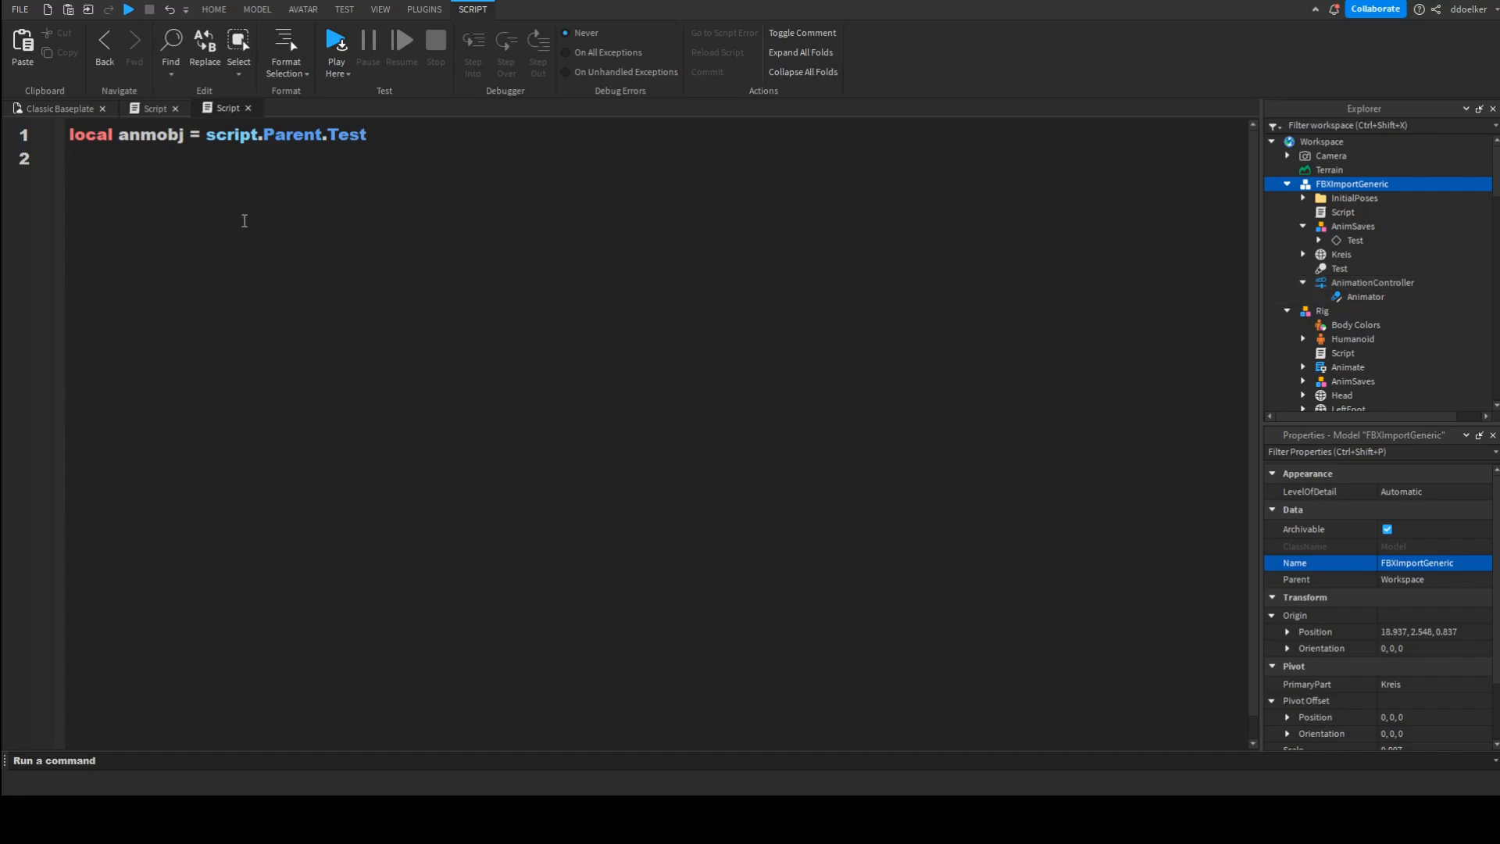
type("local hum = script.Parent")
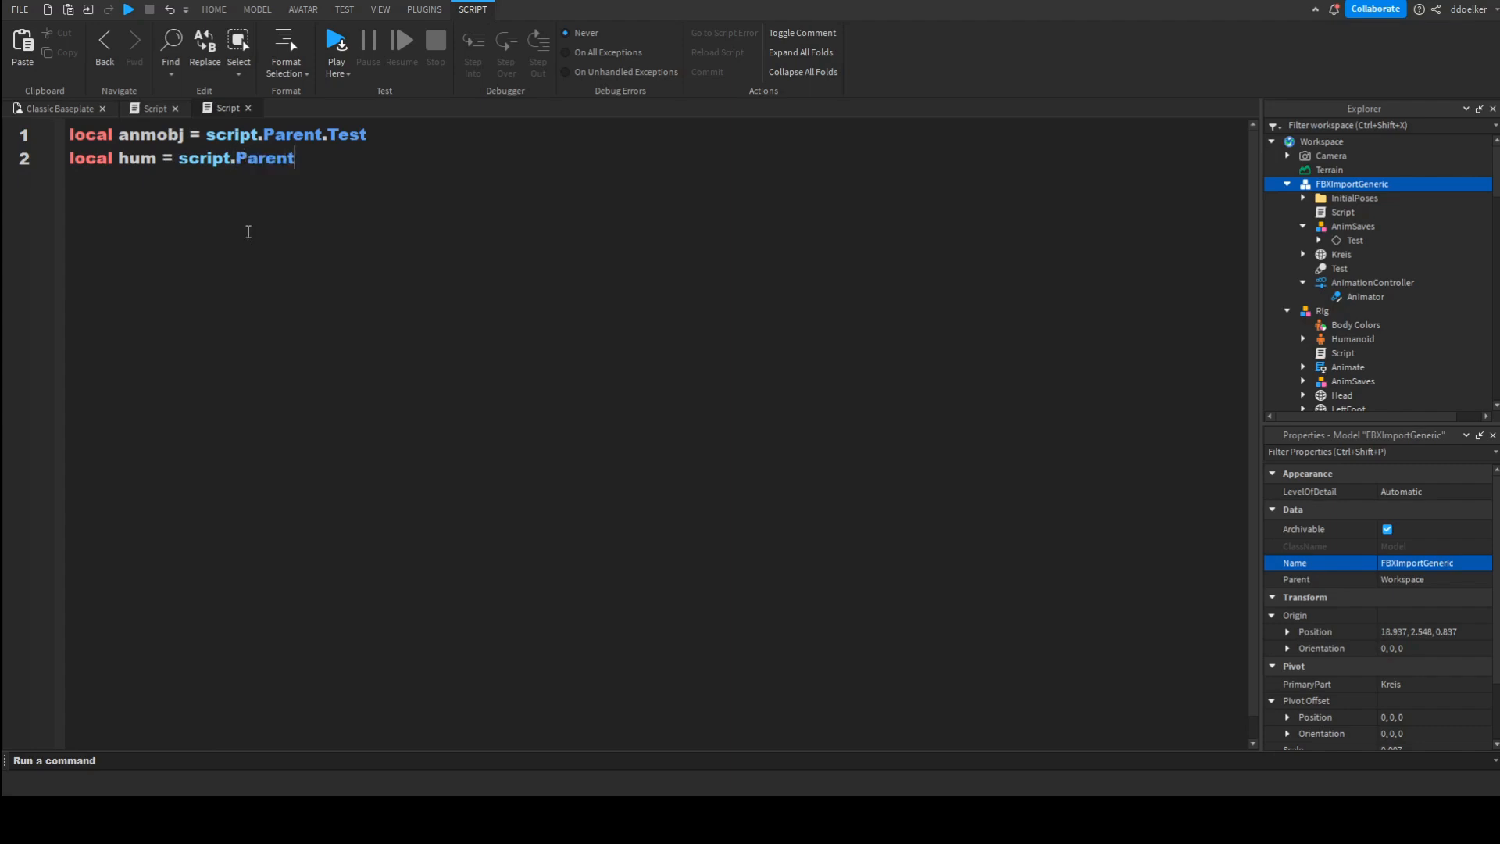
type(".Anima")
key("Tab")
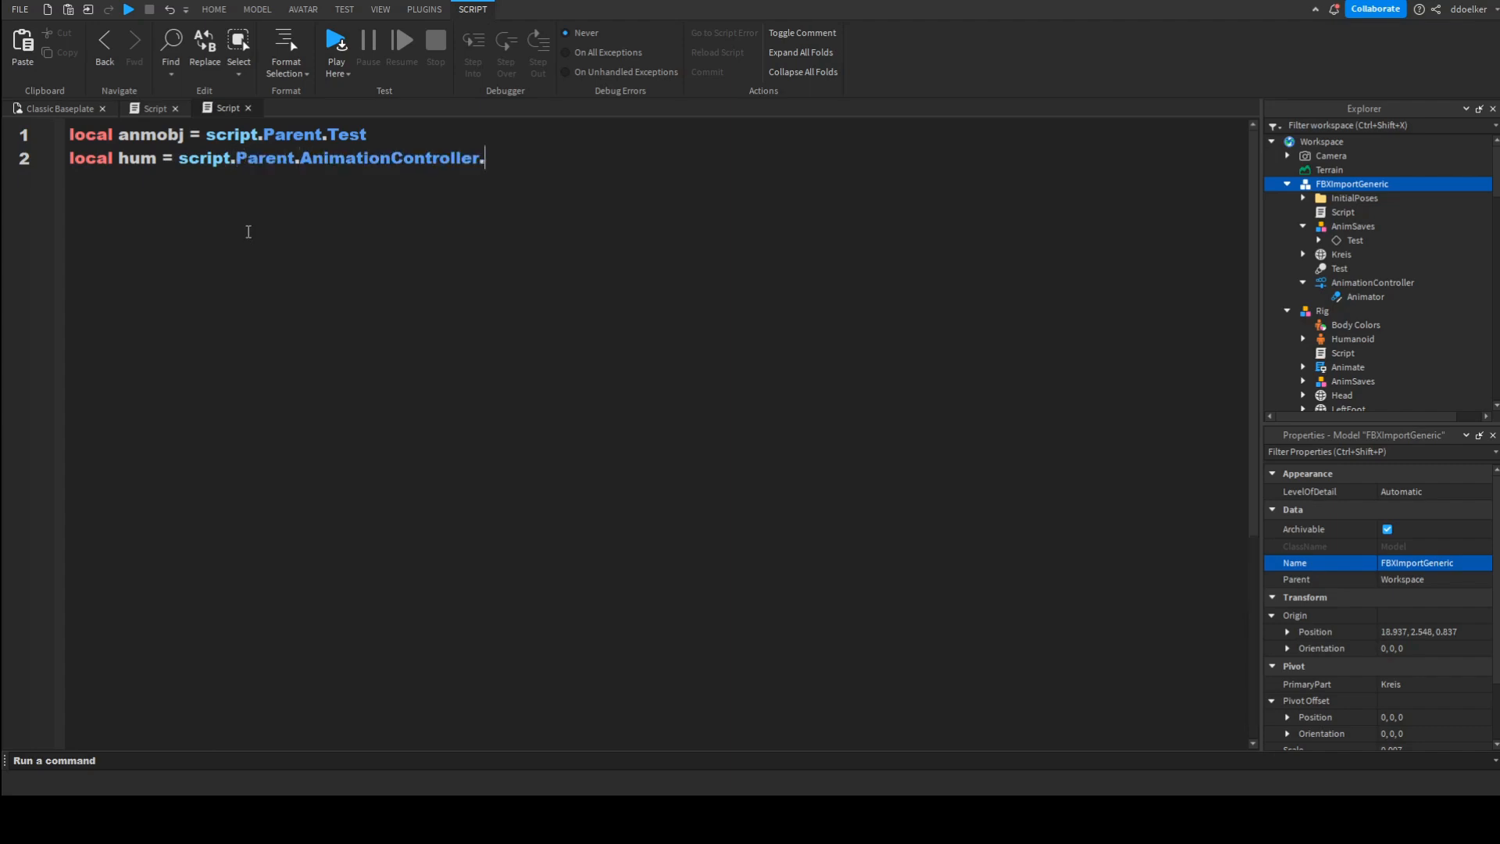
type(".a")
key("Tab")
key("Return")
key("Return")
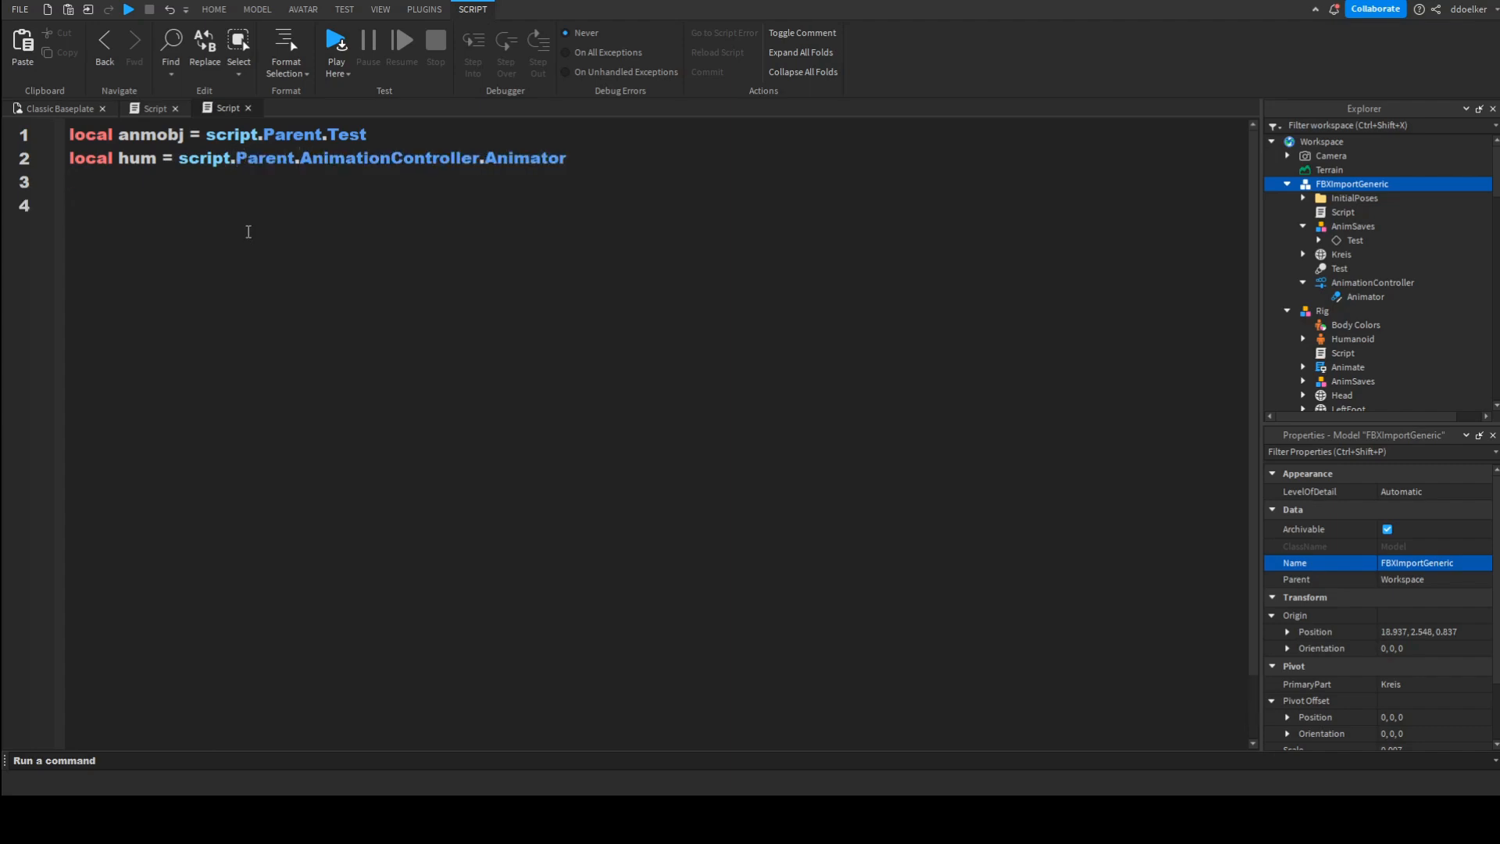
Step: Load the animation in the script with local anim = hum:LoadAnimation(anmobj)
type("local anim = schum:LoadAnimation(")
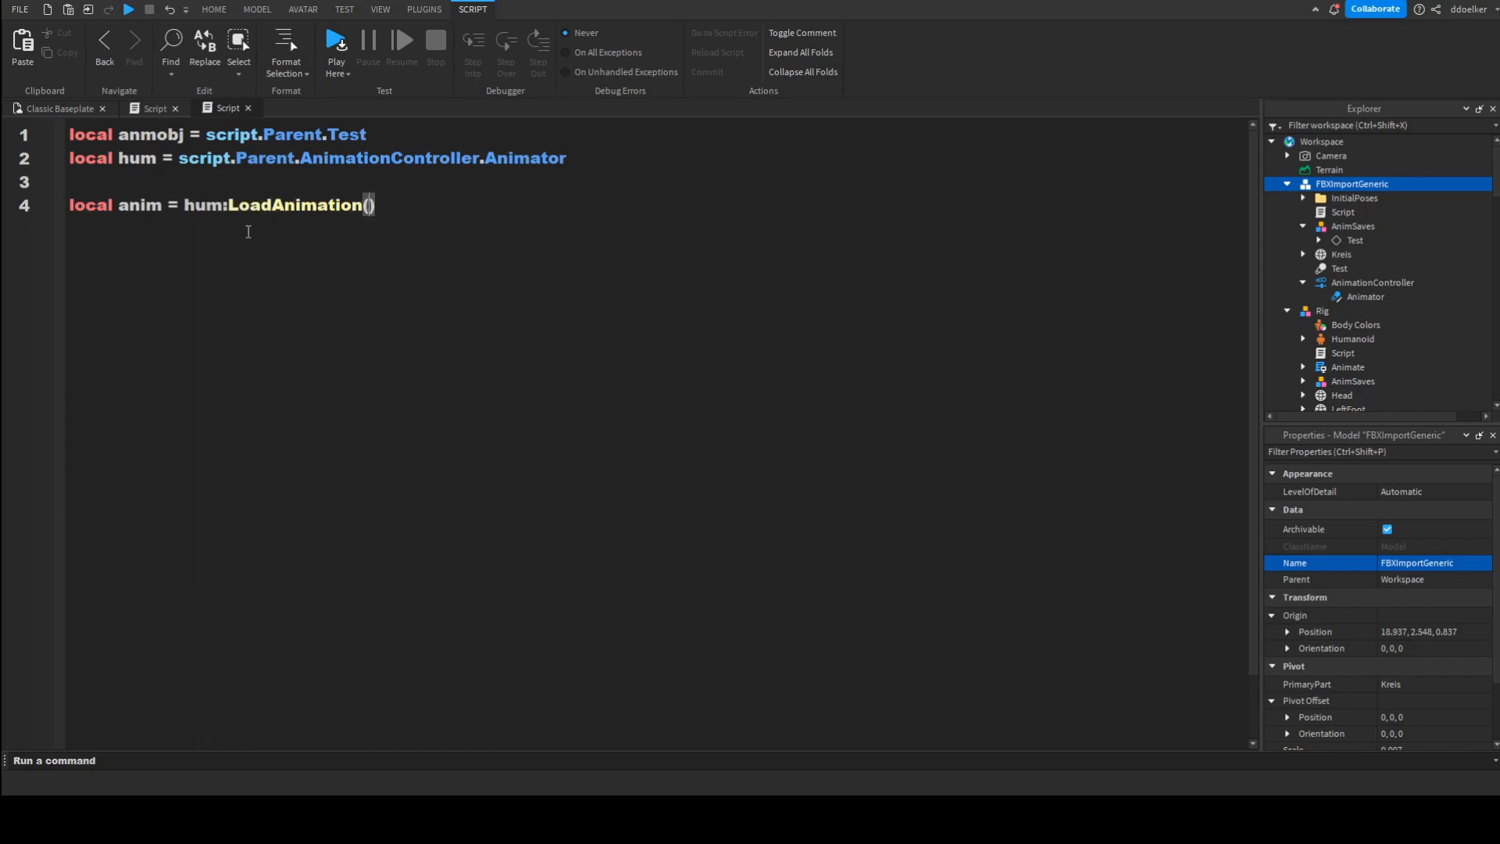
type("anmobj")
key("Return")
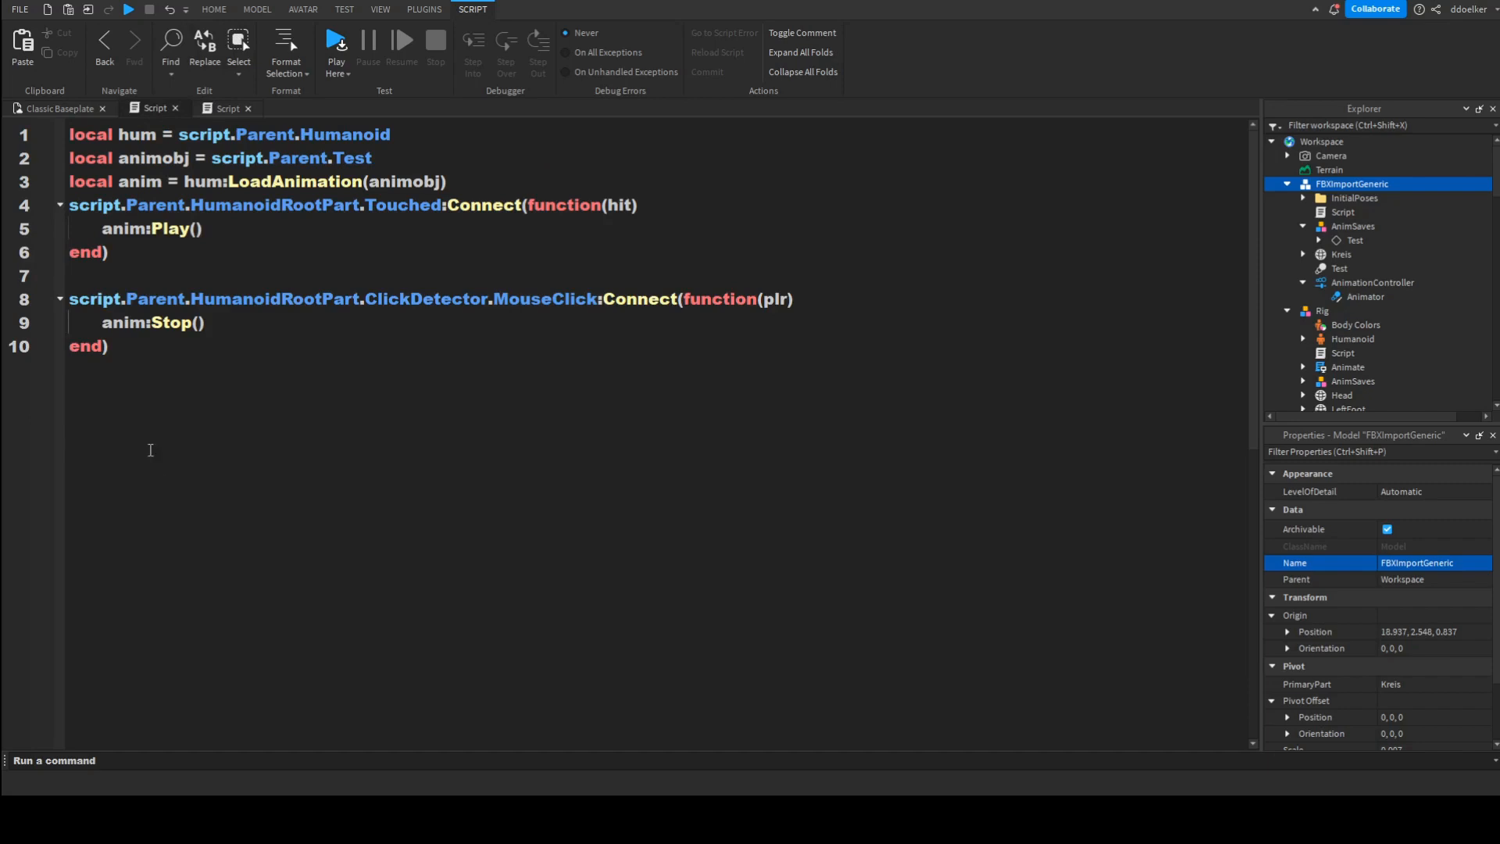
Step: Copy the Touched and ClickDetector.MouseClick handlers from the Rig's script below the LoadAnimation line, separated by a blank line
left_click_drag(109, 346, 41, 209)
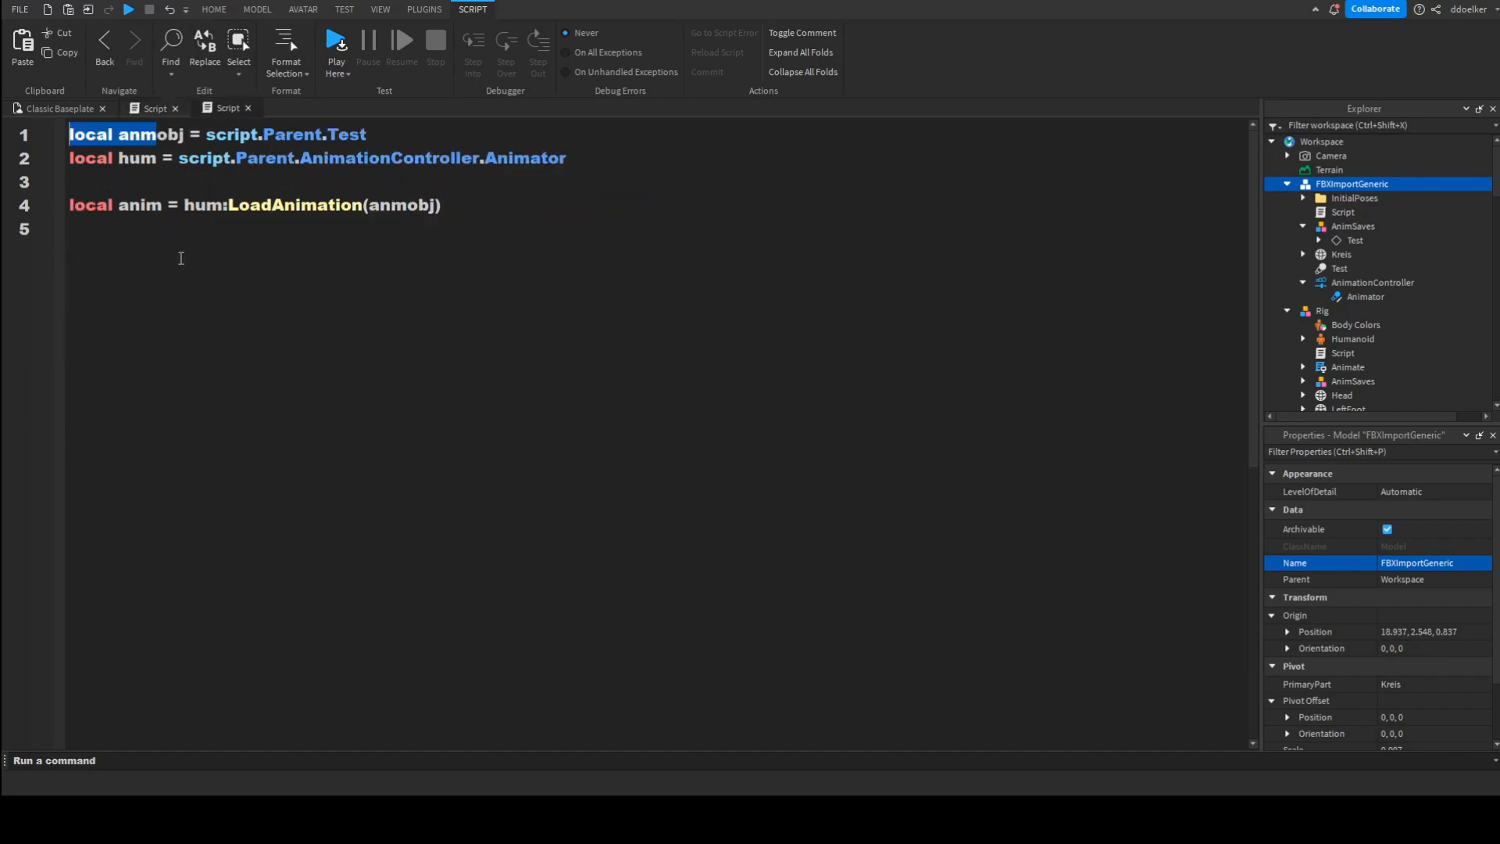
type("script.Parent.HumanoidRootPart.Touched:Connect(function(hit) \tanim:Play() end)  script.Parent.HumanoidRootPart.ClickDetector.MouseClick:Connect(function(plr) \tanim:Stop() end)")
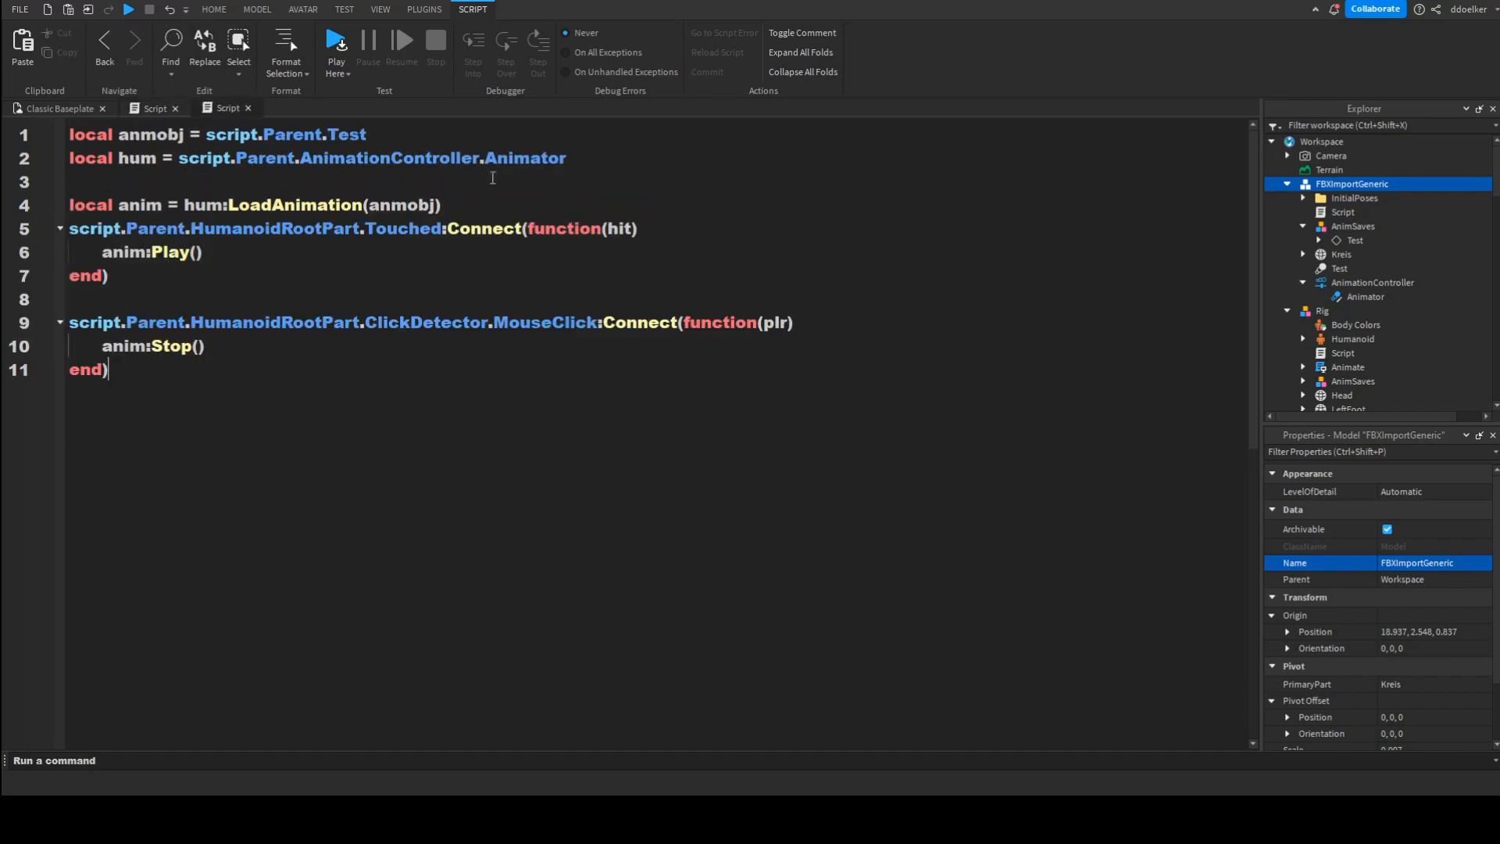
left_click(438, 210)
key("Return")
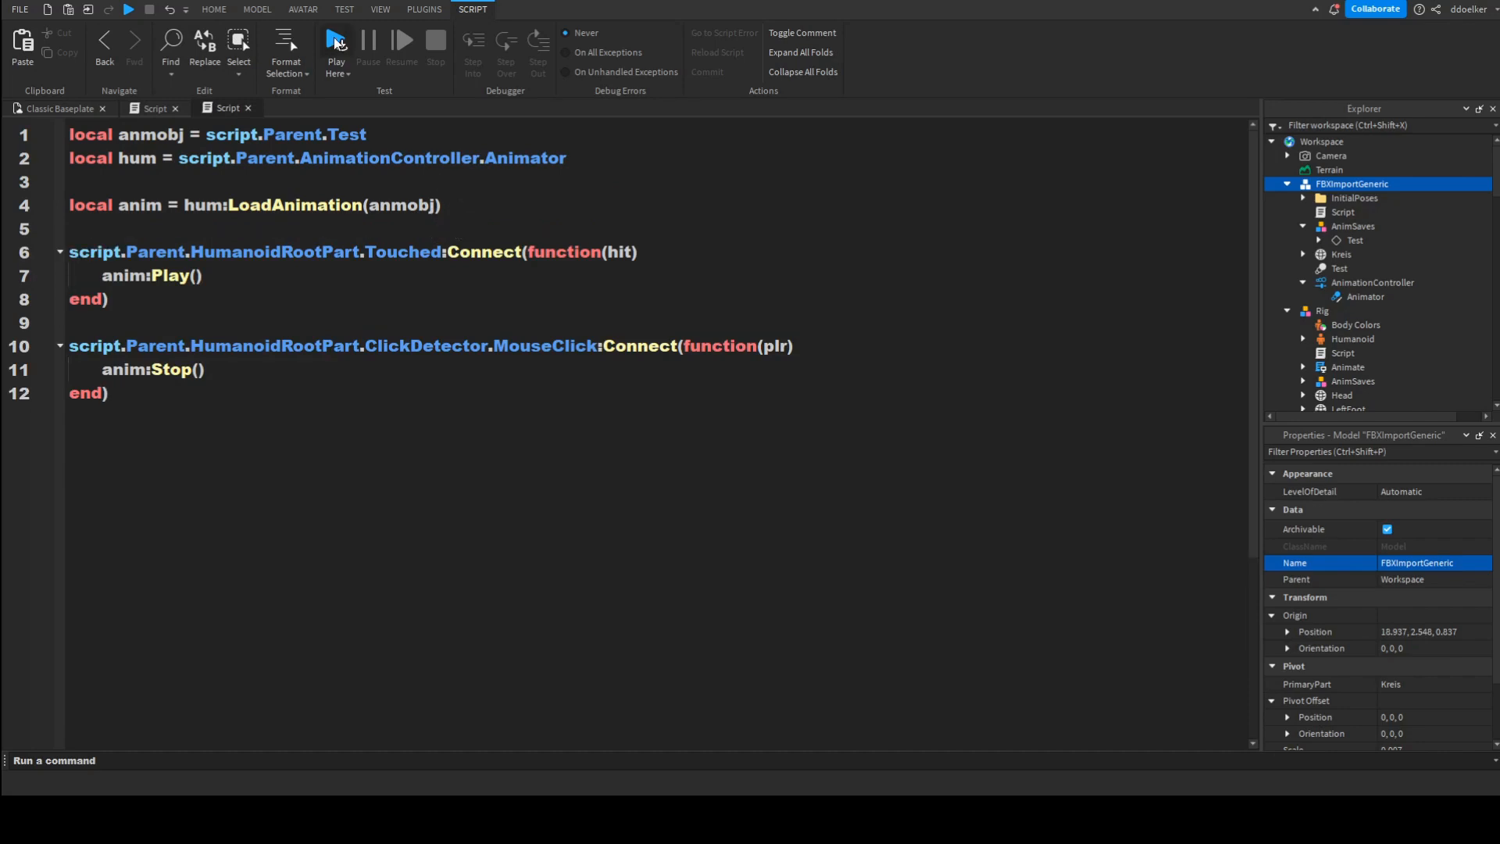
Step: Start a playtest and stop it during loading
left_click(336, 43)
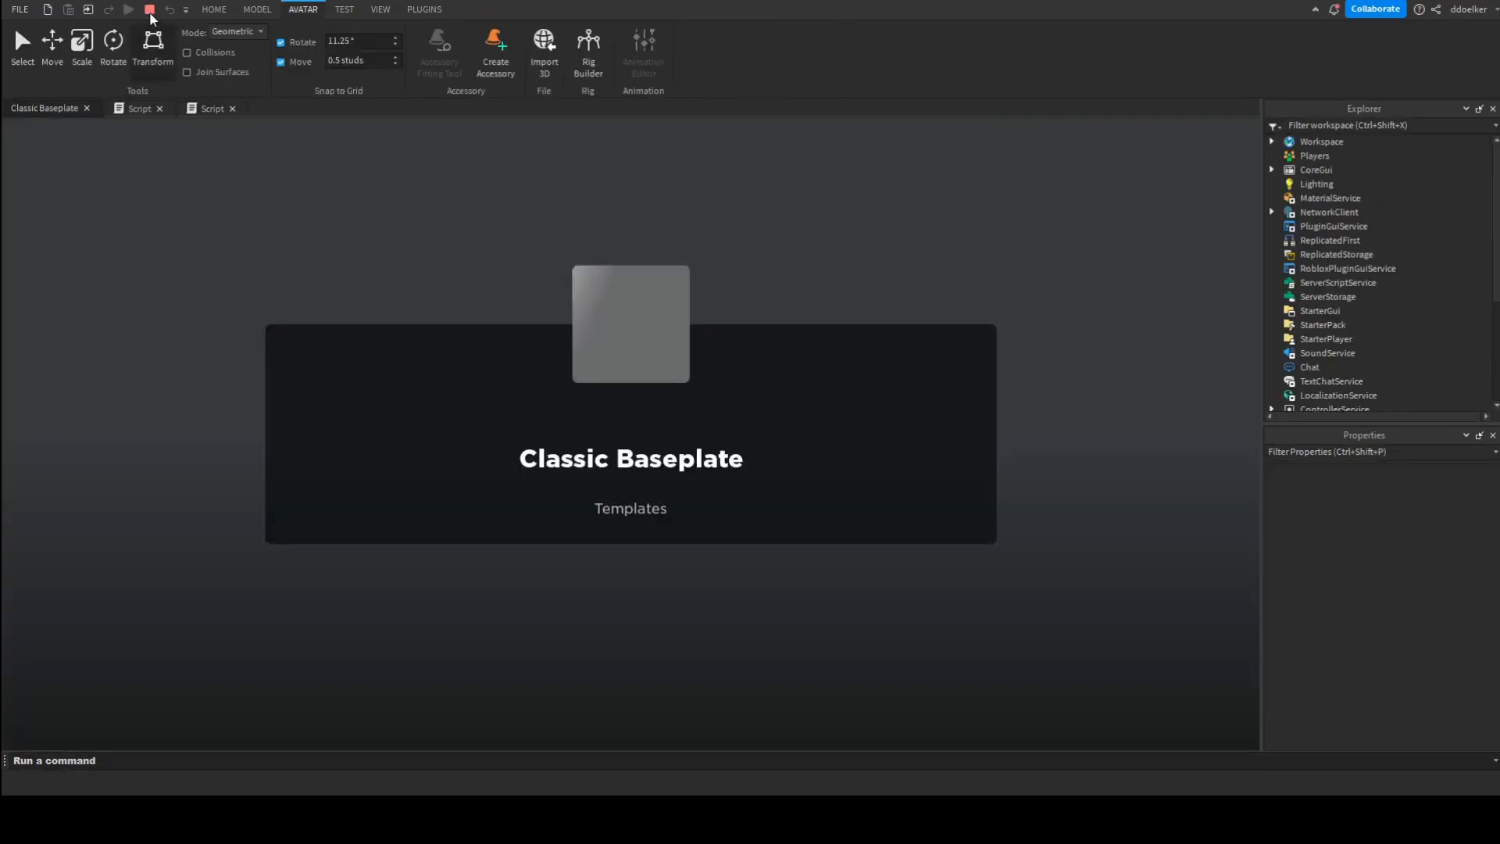
left_click(149, 12)
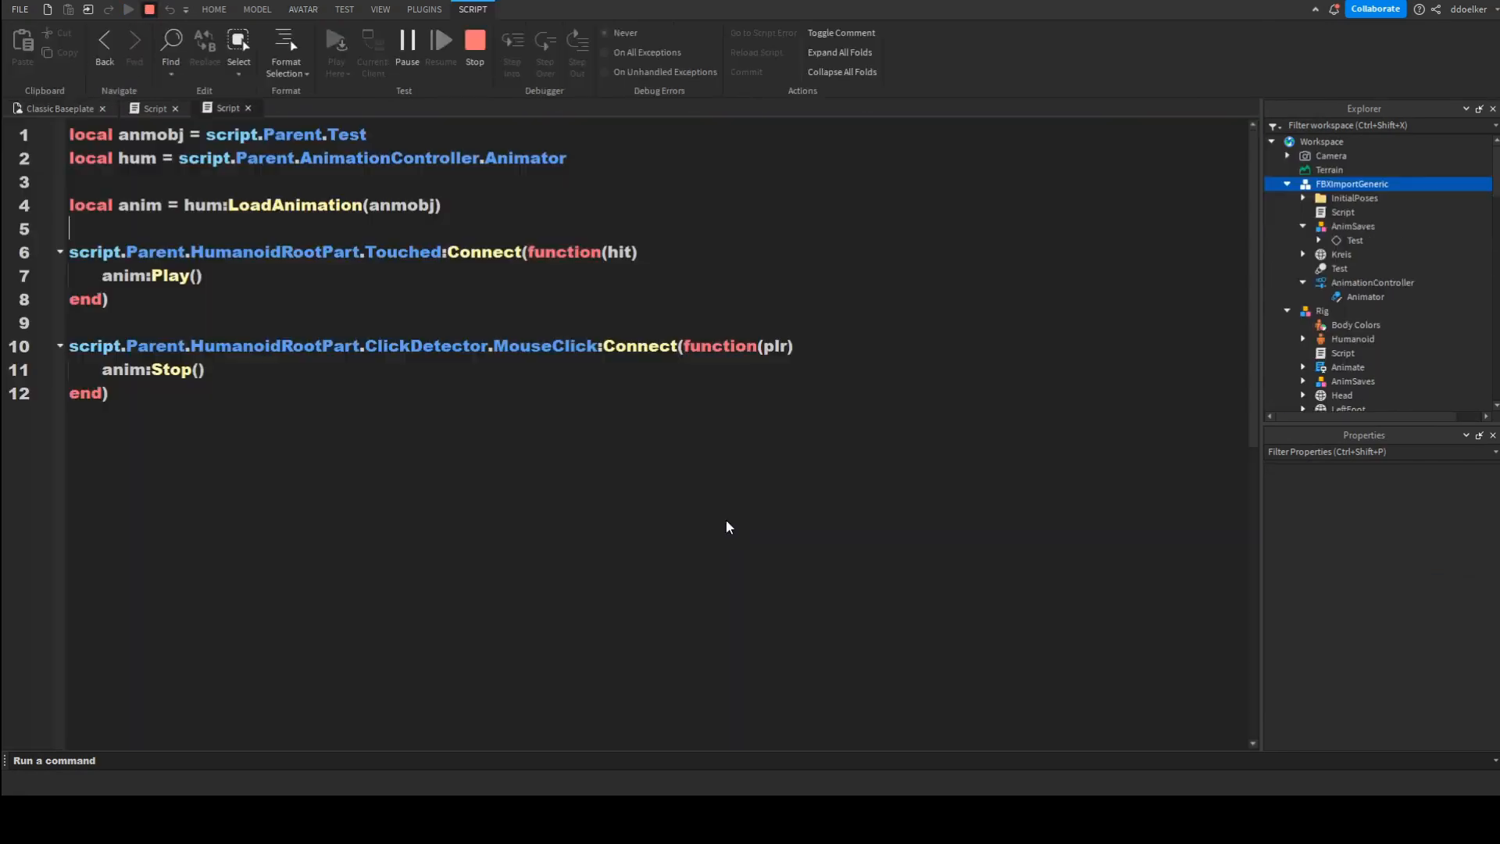
Step: Replace HumanoidRootPart with the mesh part name Kreis in both the Touched and MouseClick handlers
left_click(1373, 282)
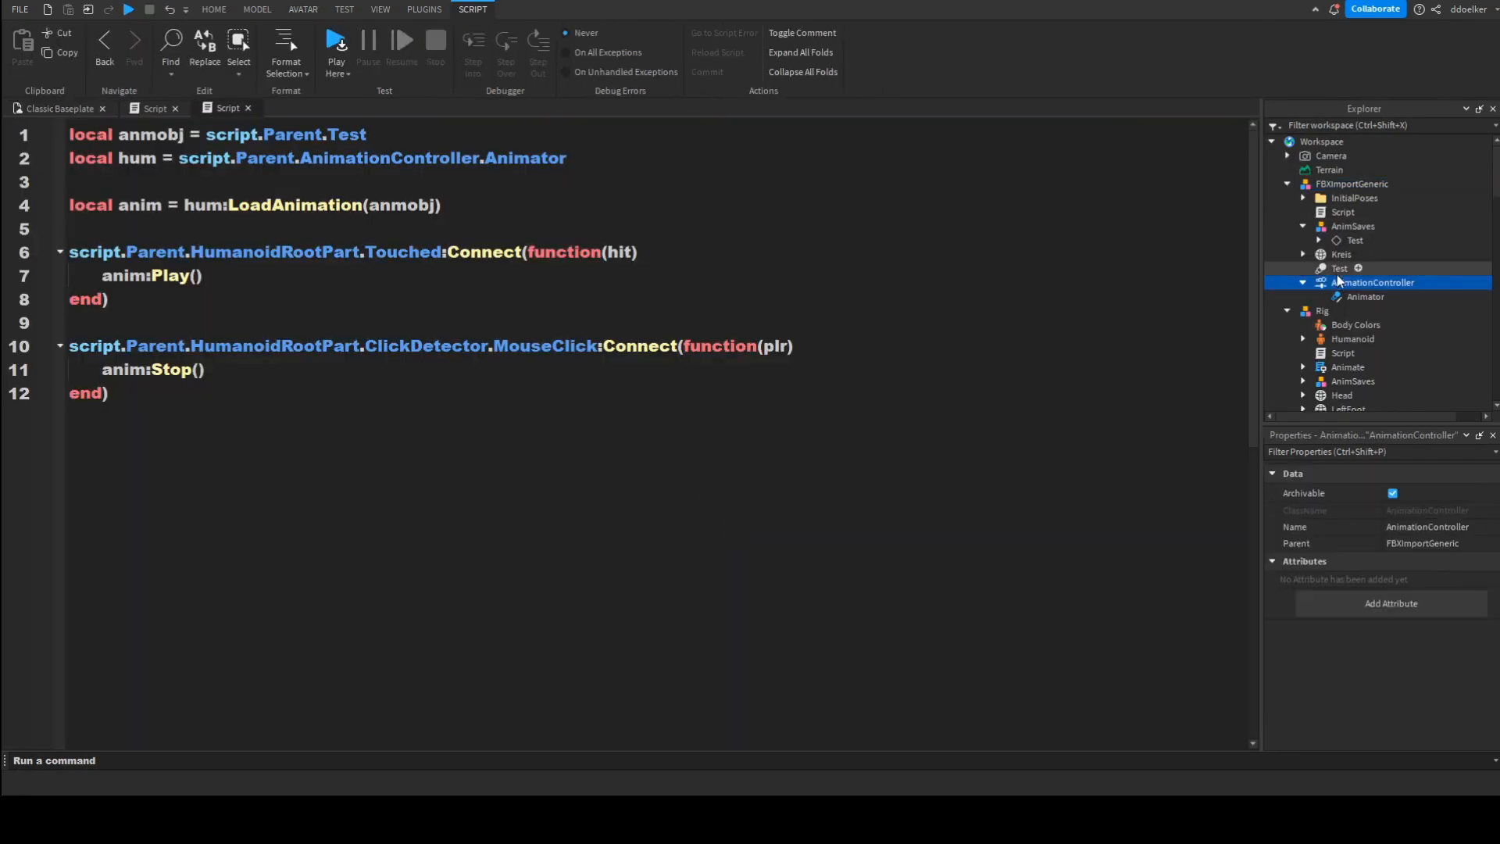
left_click(1340, 268)
left_click(1328, 256)
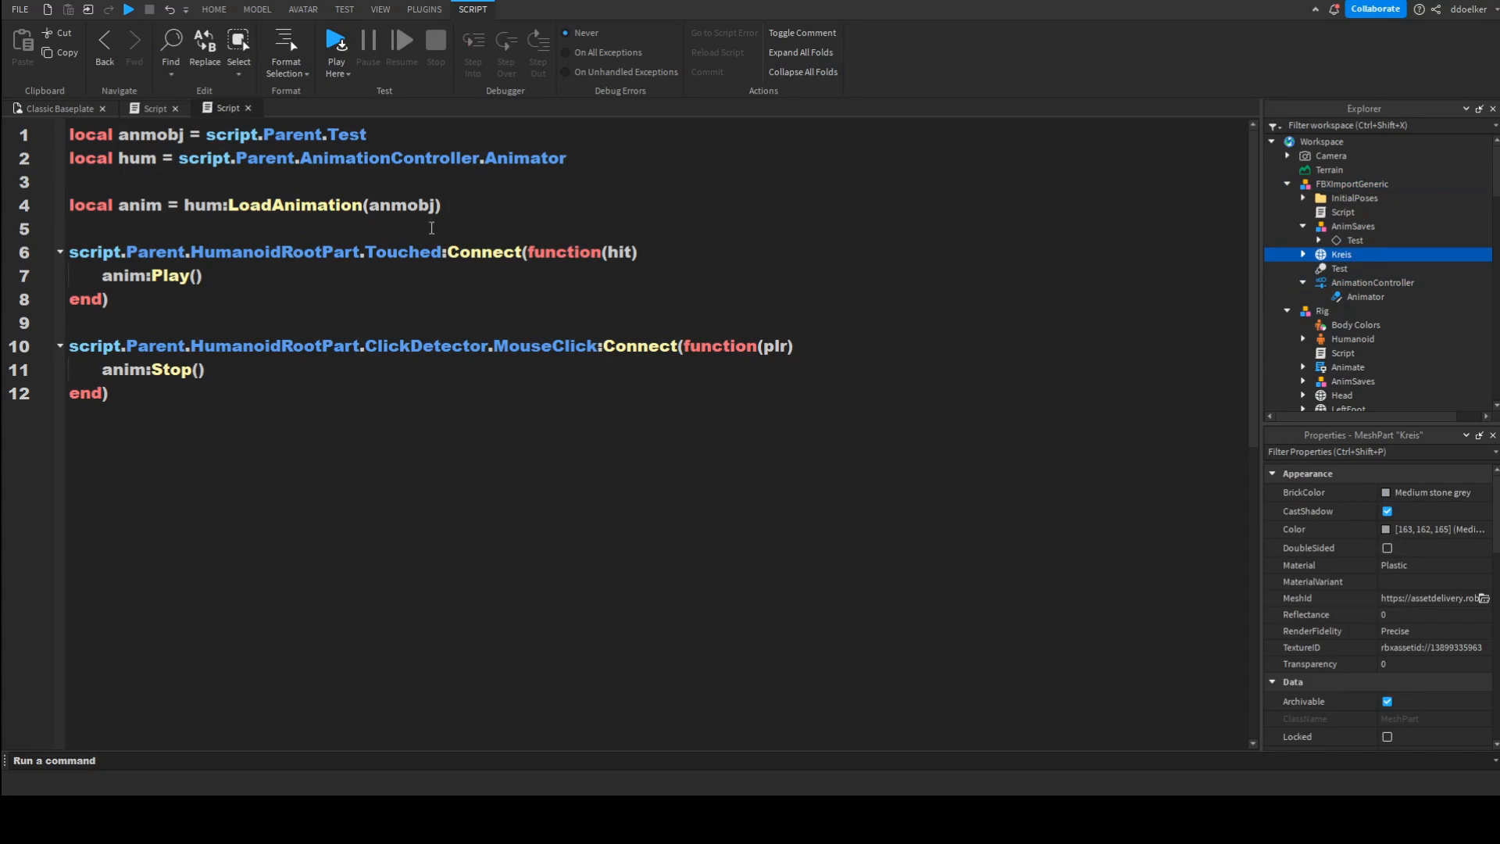
double_click(307, 253)
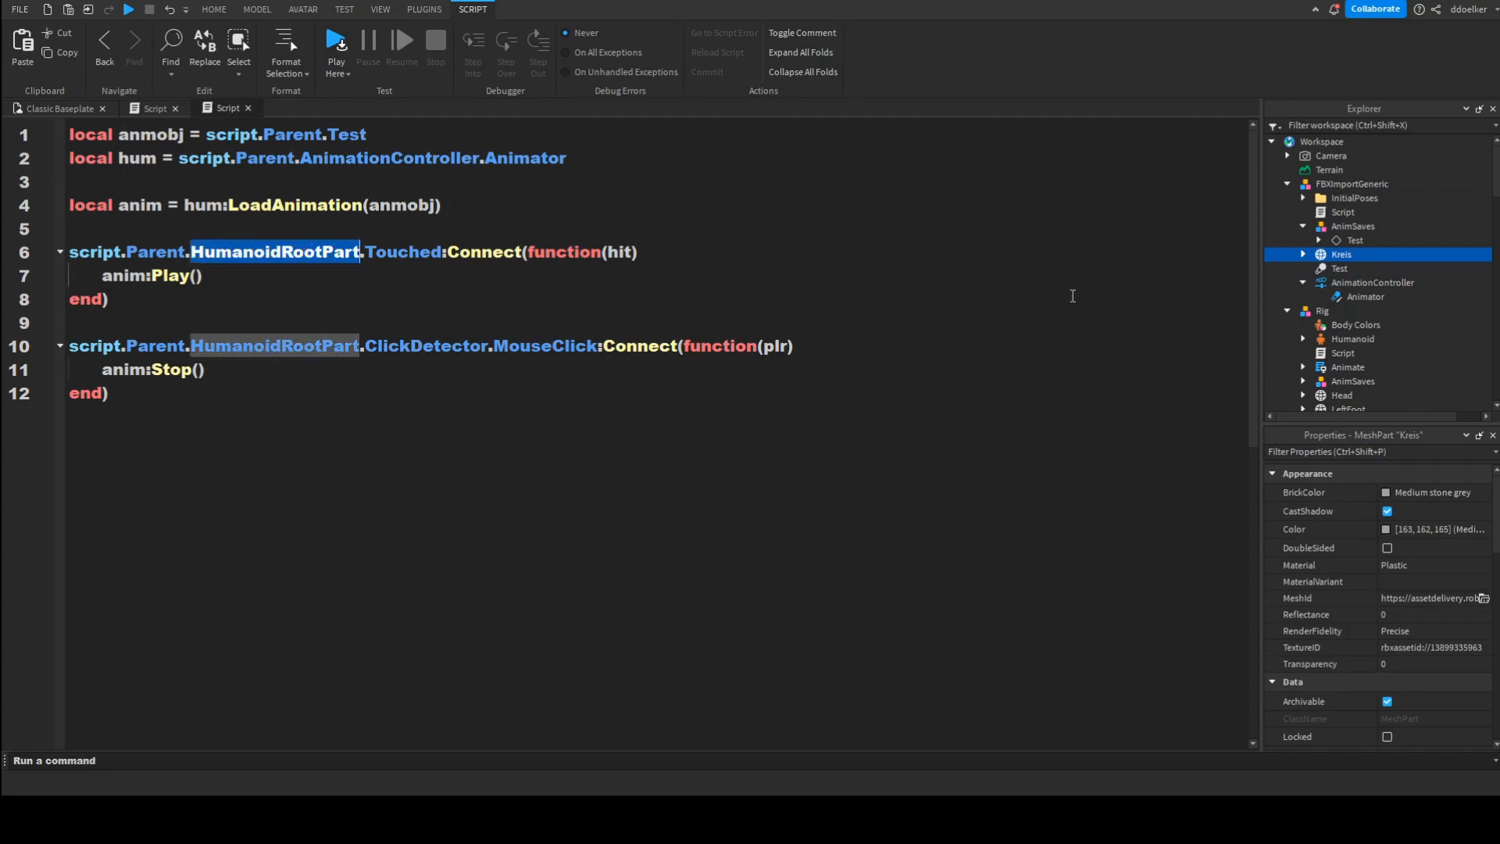
type("K")
type("K#")
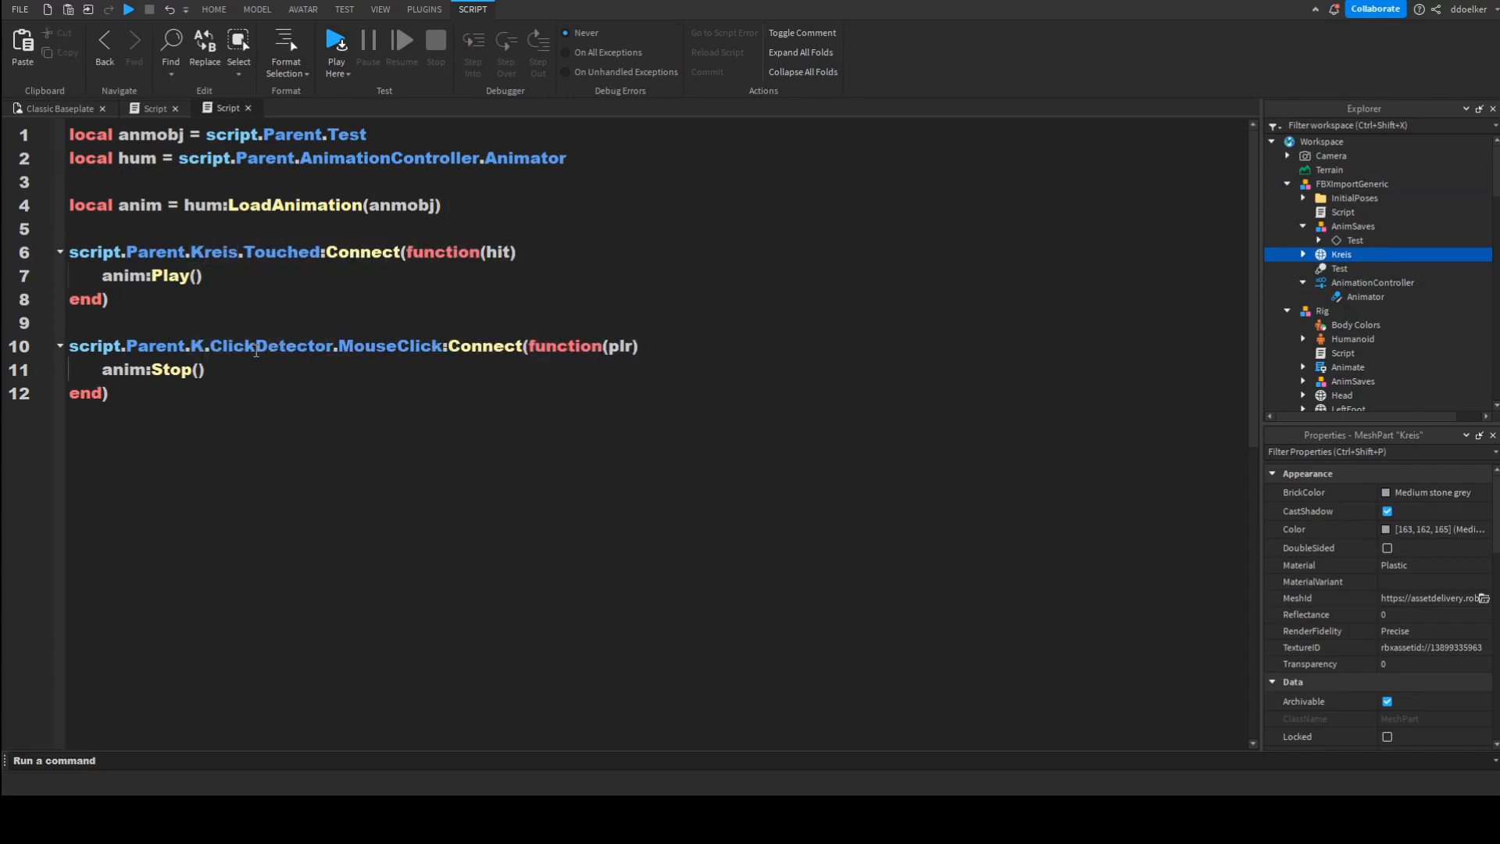
key("Return")
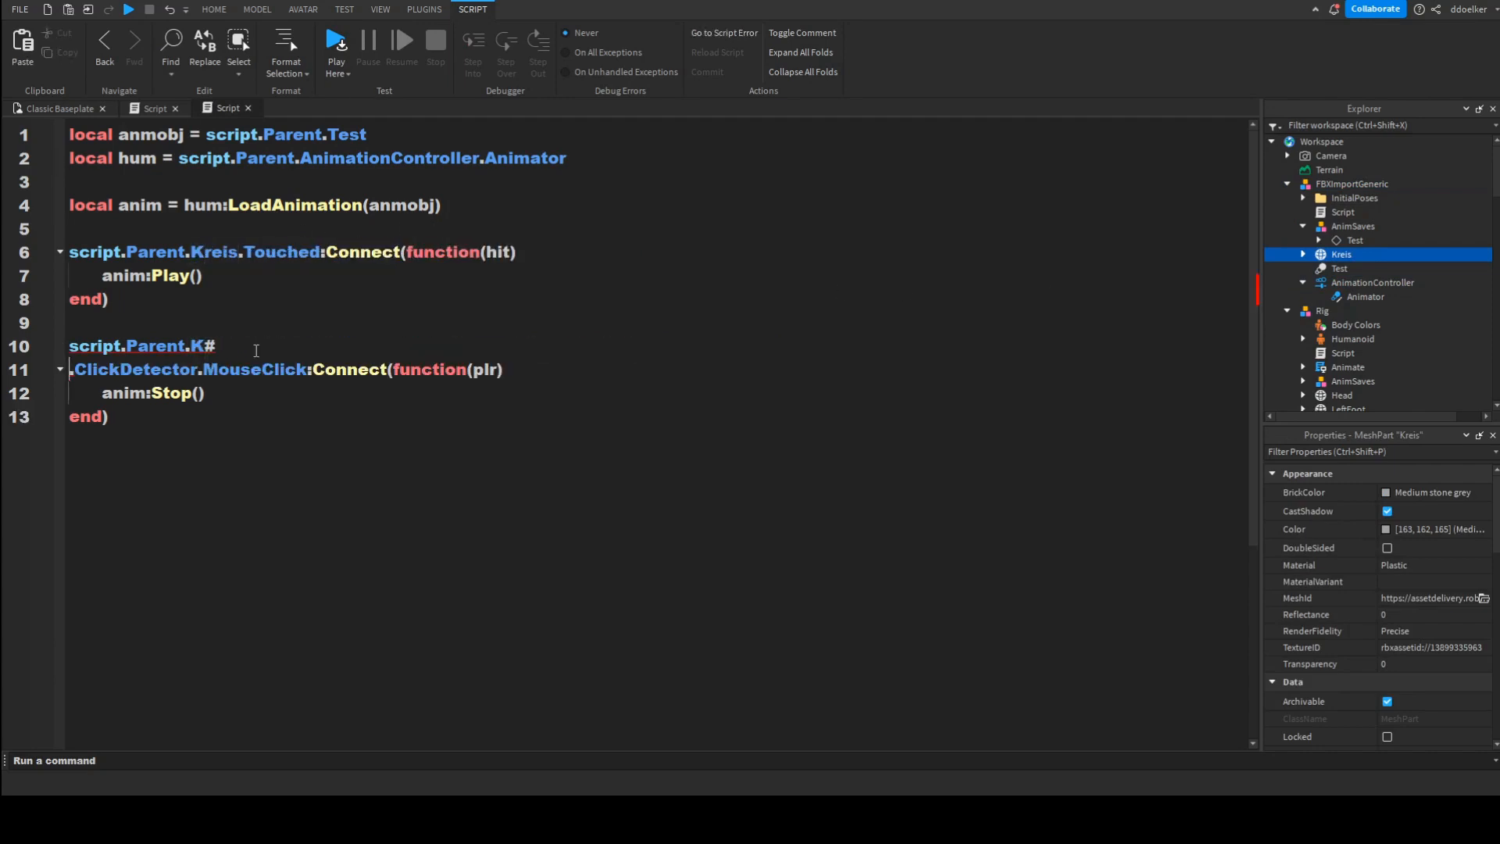
key("BackSpace")
key("BackSpace")
type("reis.ClickDetector.MouseClick:Connect(function(plr")
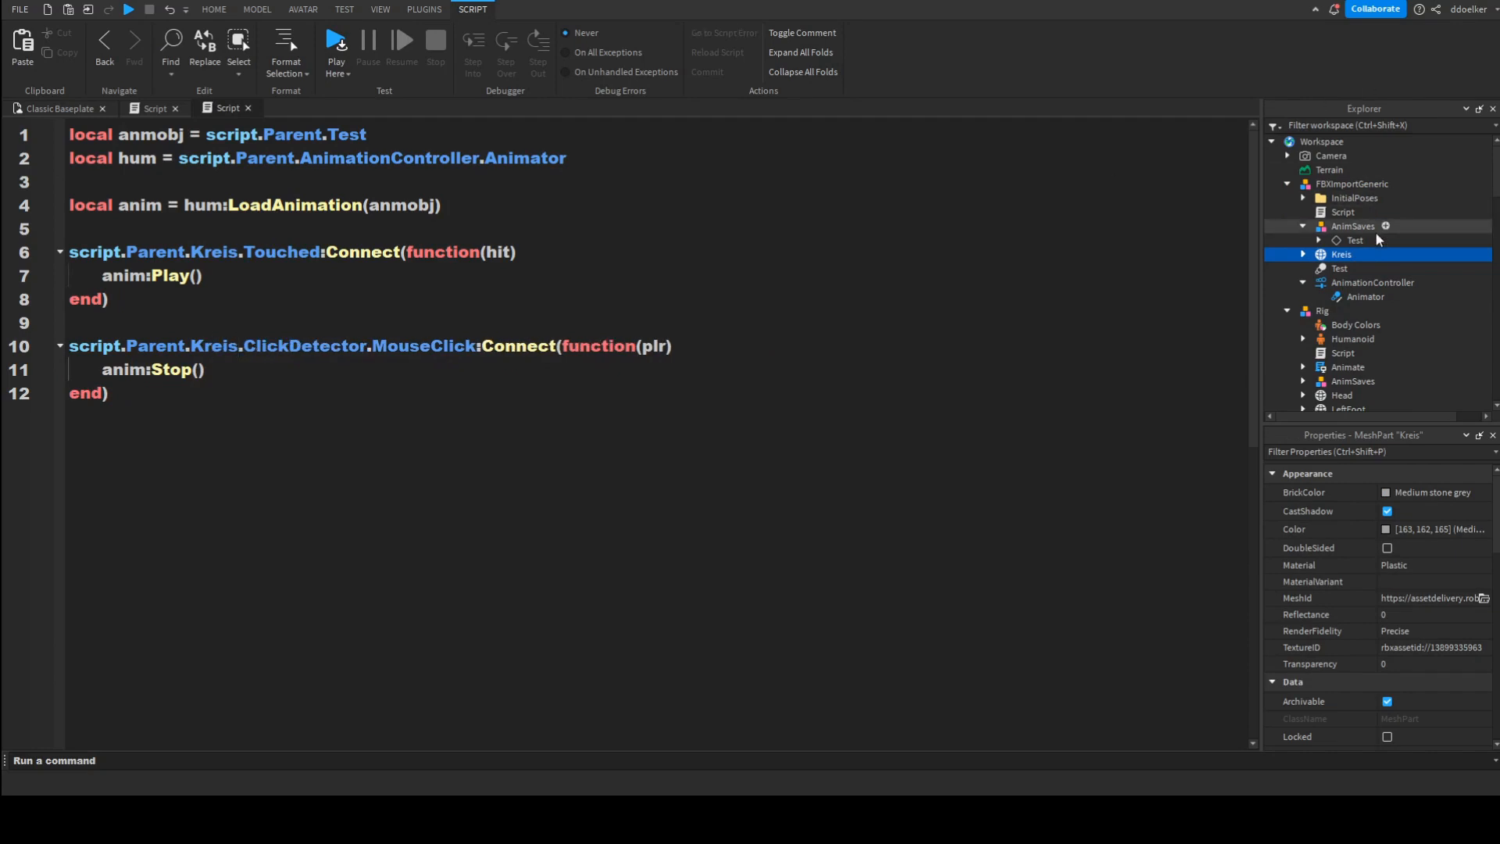
Step: Add a ClickDetector to the Kreis mesh part and start a playtest
double_click(1361, 255)
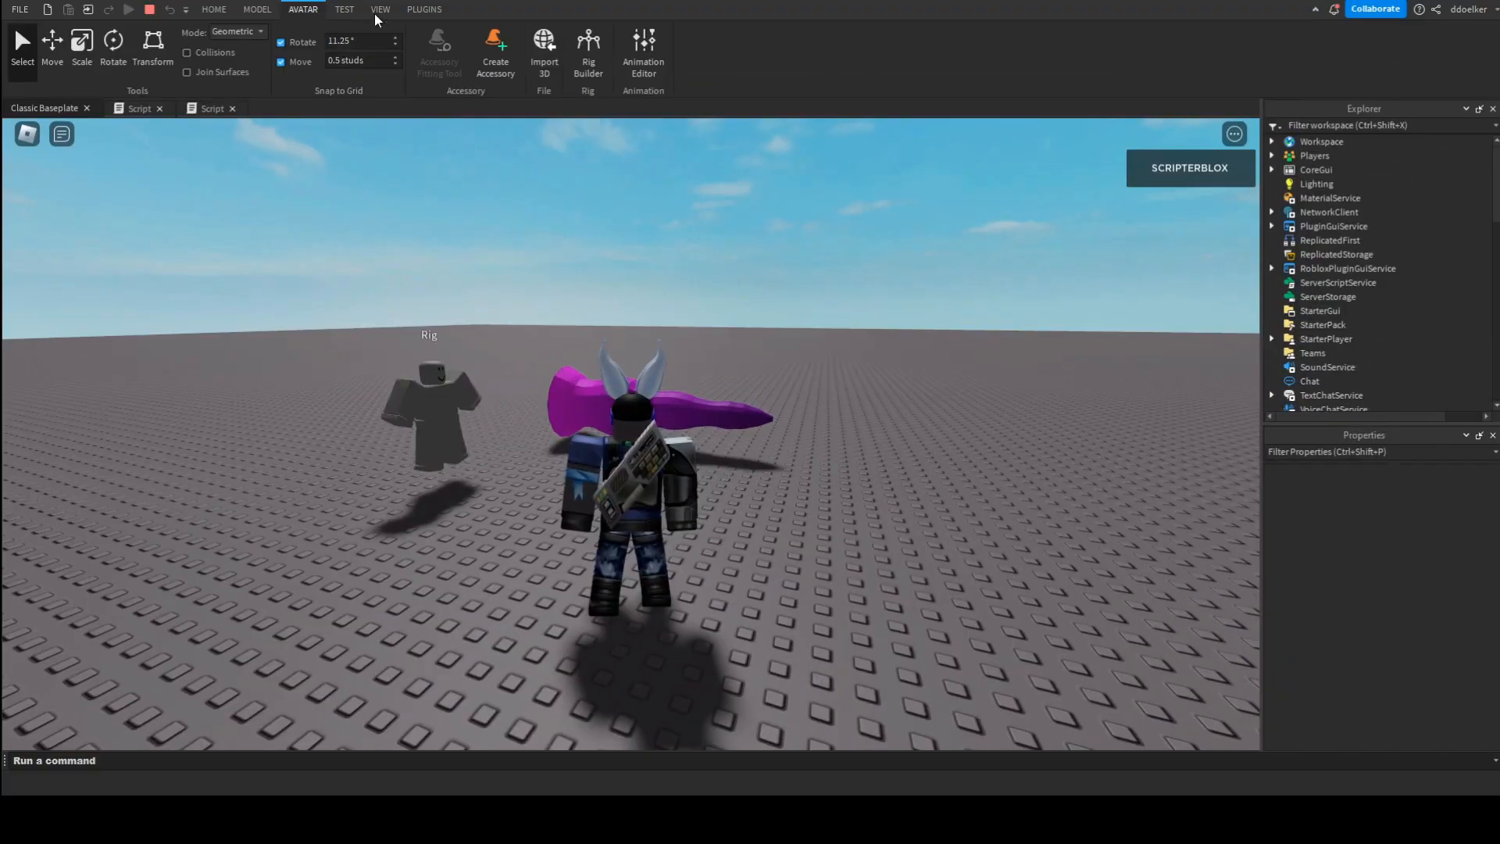
left_click(214, 9)
Step: Walk the character up to the purple model and the rig in the playtest
right_click_drag(662, 255, 664, 257)
key("w")
mouse_move(828, 335)
right_mouse_down()
mouse_move(856, 356)
mouse_move(867, 325)
mouse_move(831, 339)
right_mouse_up()
key("w")
key("s")
key("w")
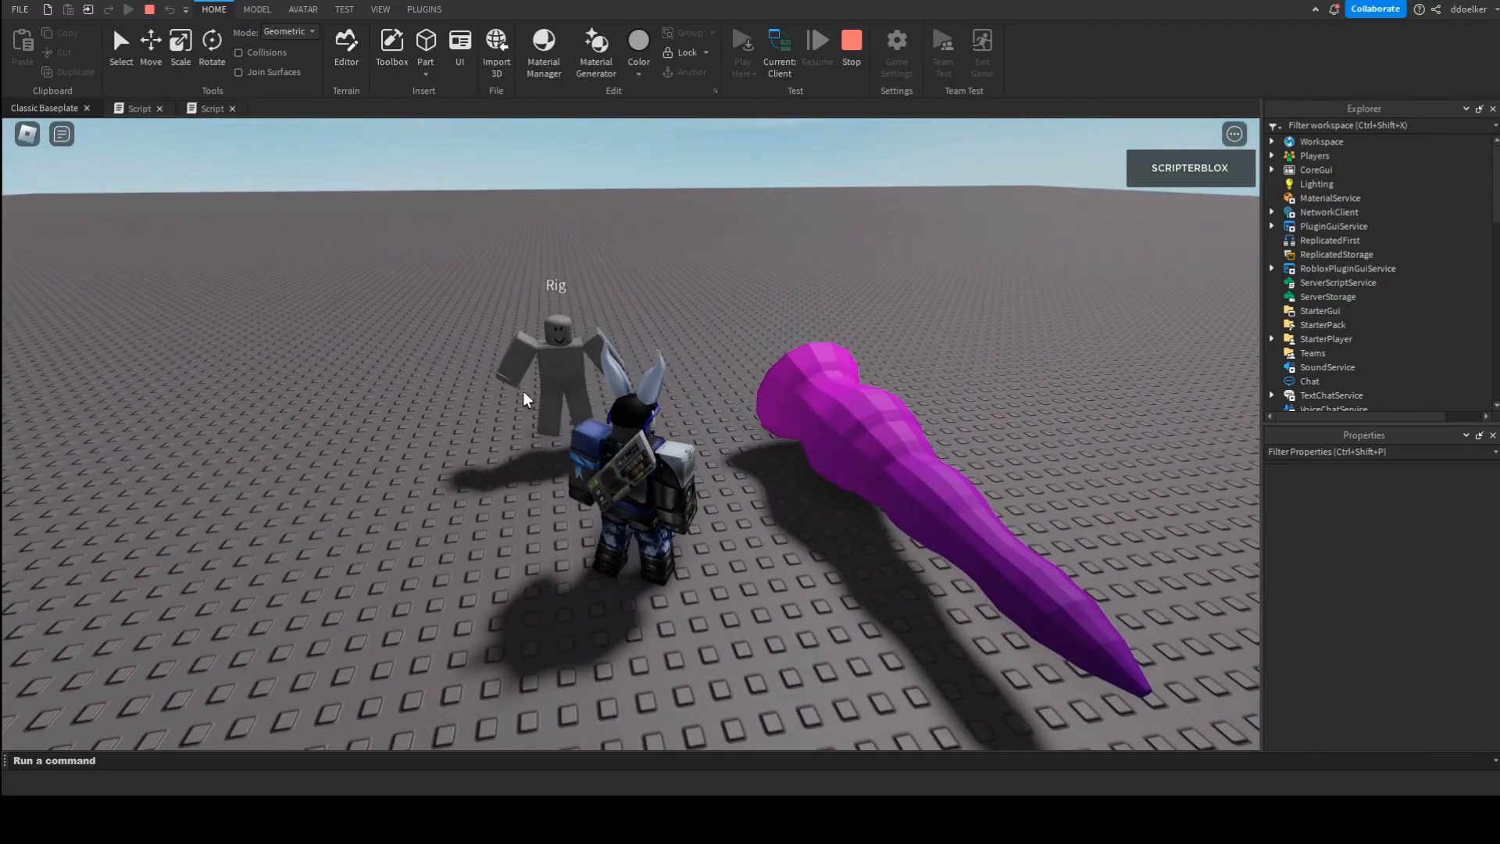
Step: Test the purple model's touch and click triggers with the character, and stop the playtest
right_click_drag(572, 354, 572, 354)
scroll(572, 354, "down", 3)
key("w")
key("s")
left_click(646, 356)
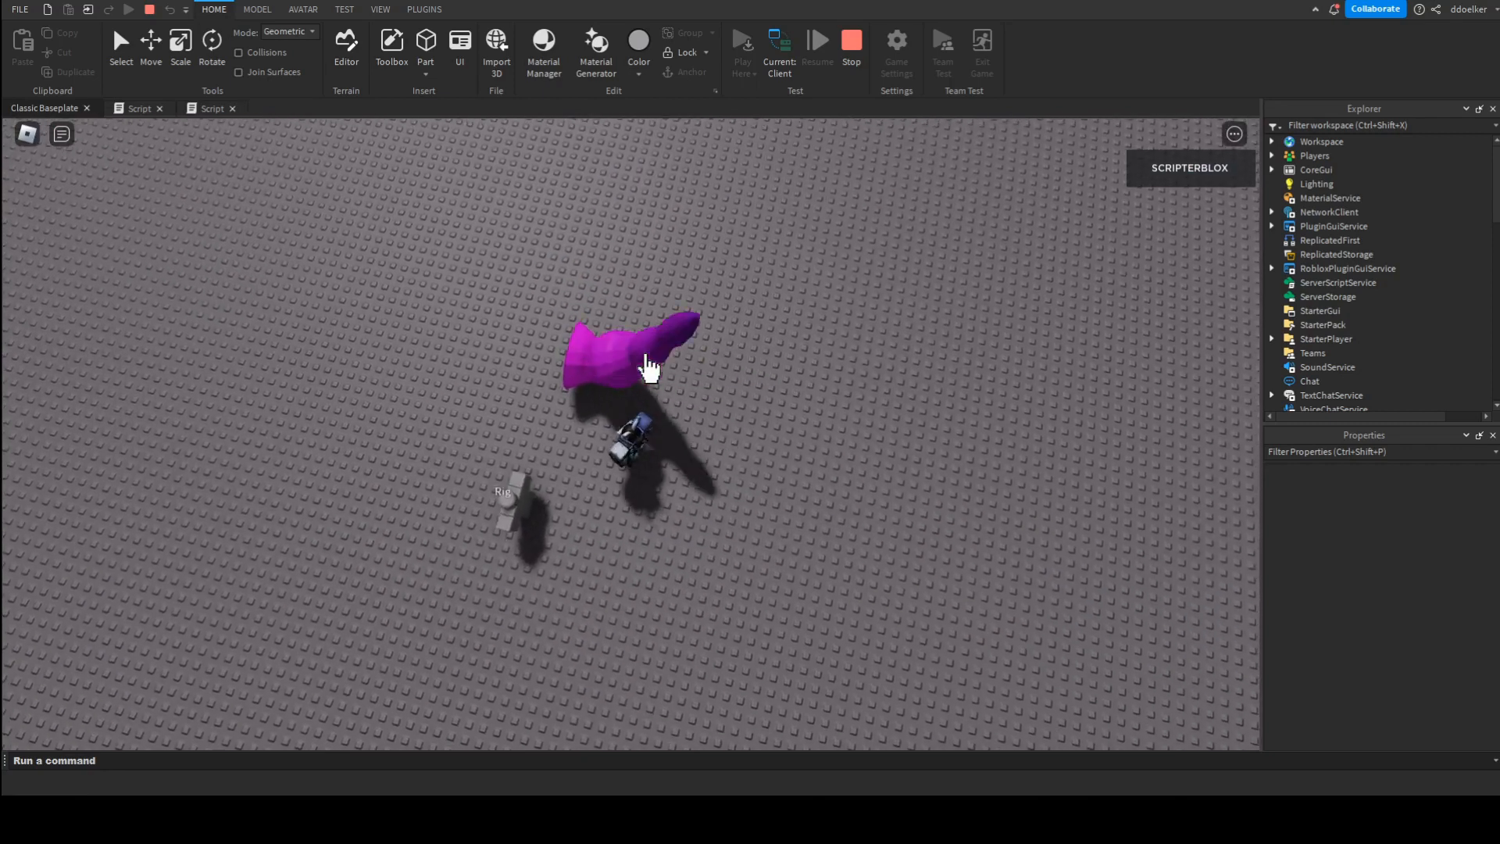
key("w")
key("s")
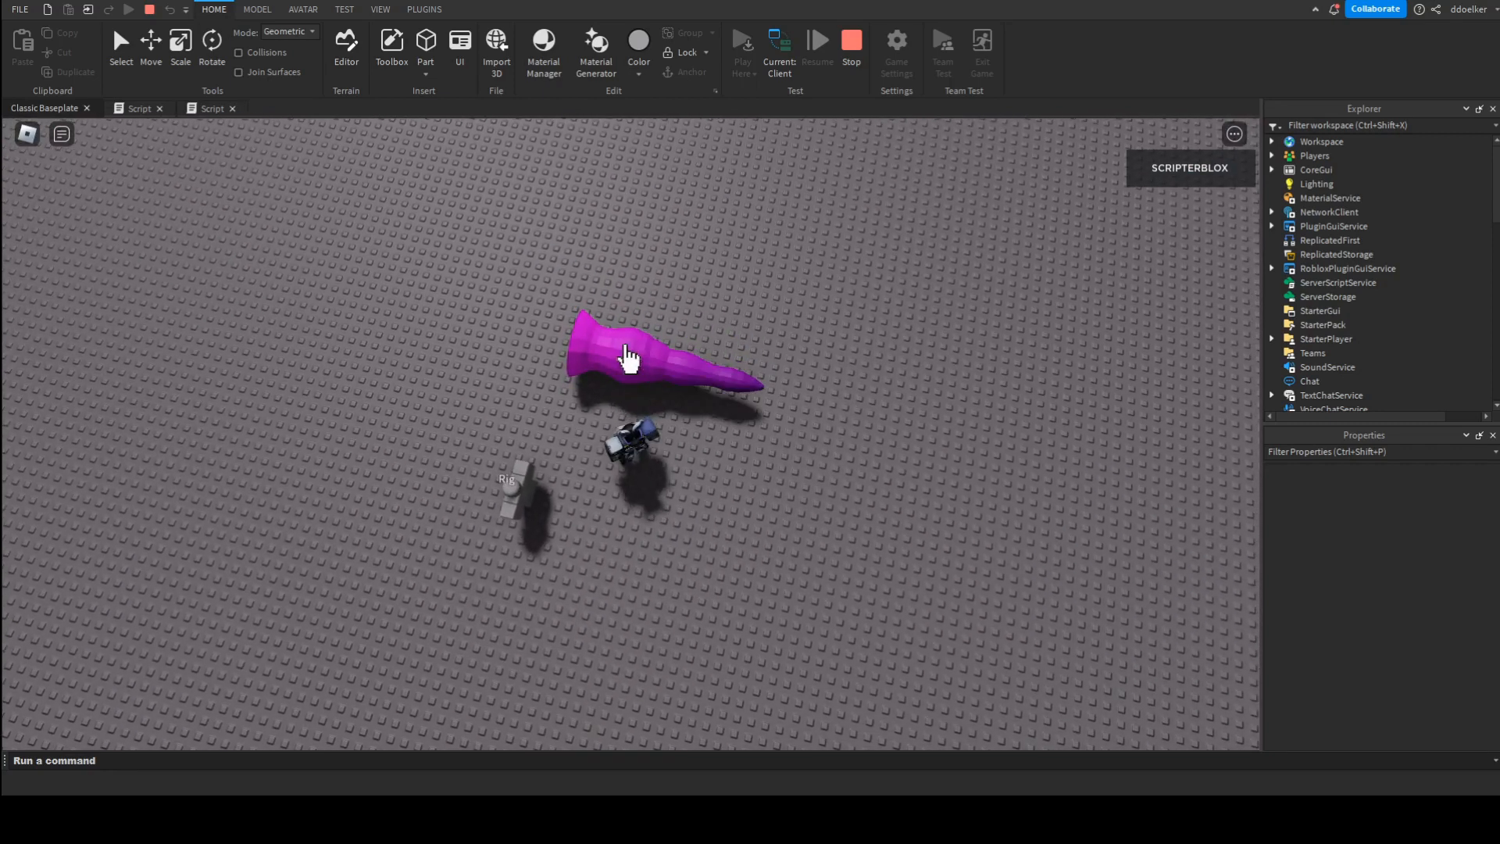
left_click(850, 40)
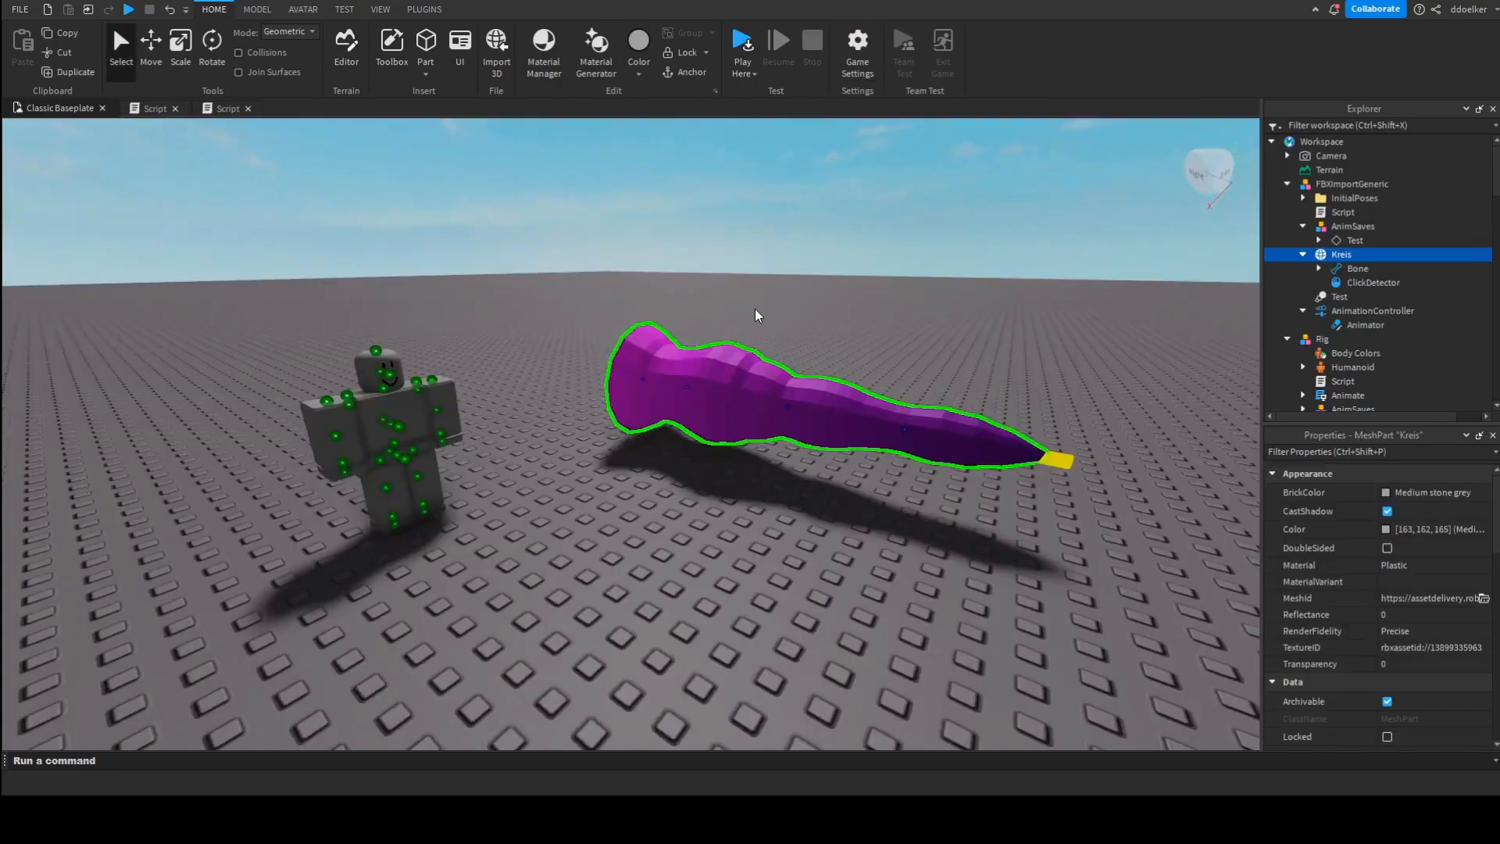
Step: Move the purple FBXImportGeneric model across the baseplate to about 19.437, 2.548, 3.663 and deselect it
key("d")
left_click(759, 314)
right_click_drag(758, 315, 758, 314)
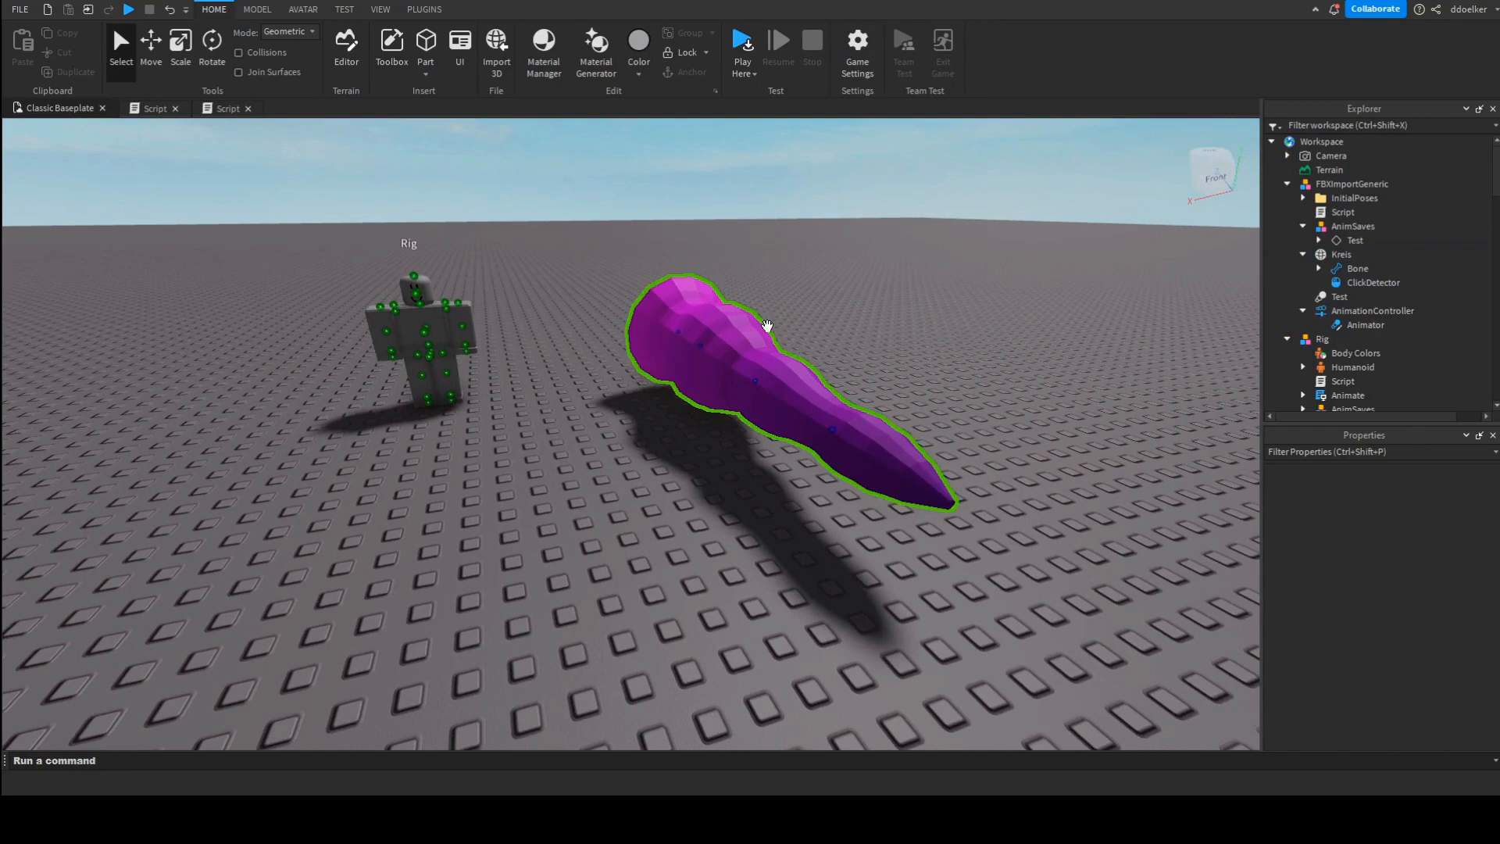
left_click_drag(798, 359, 696, 489)
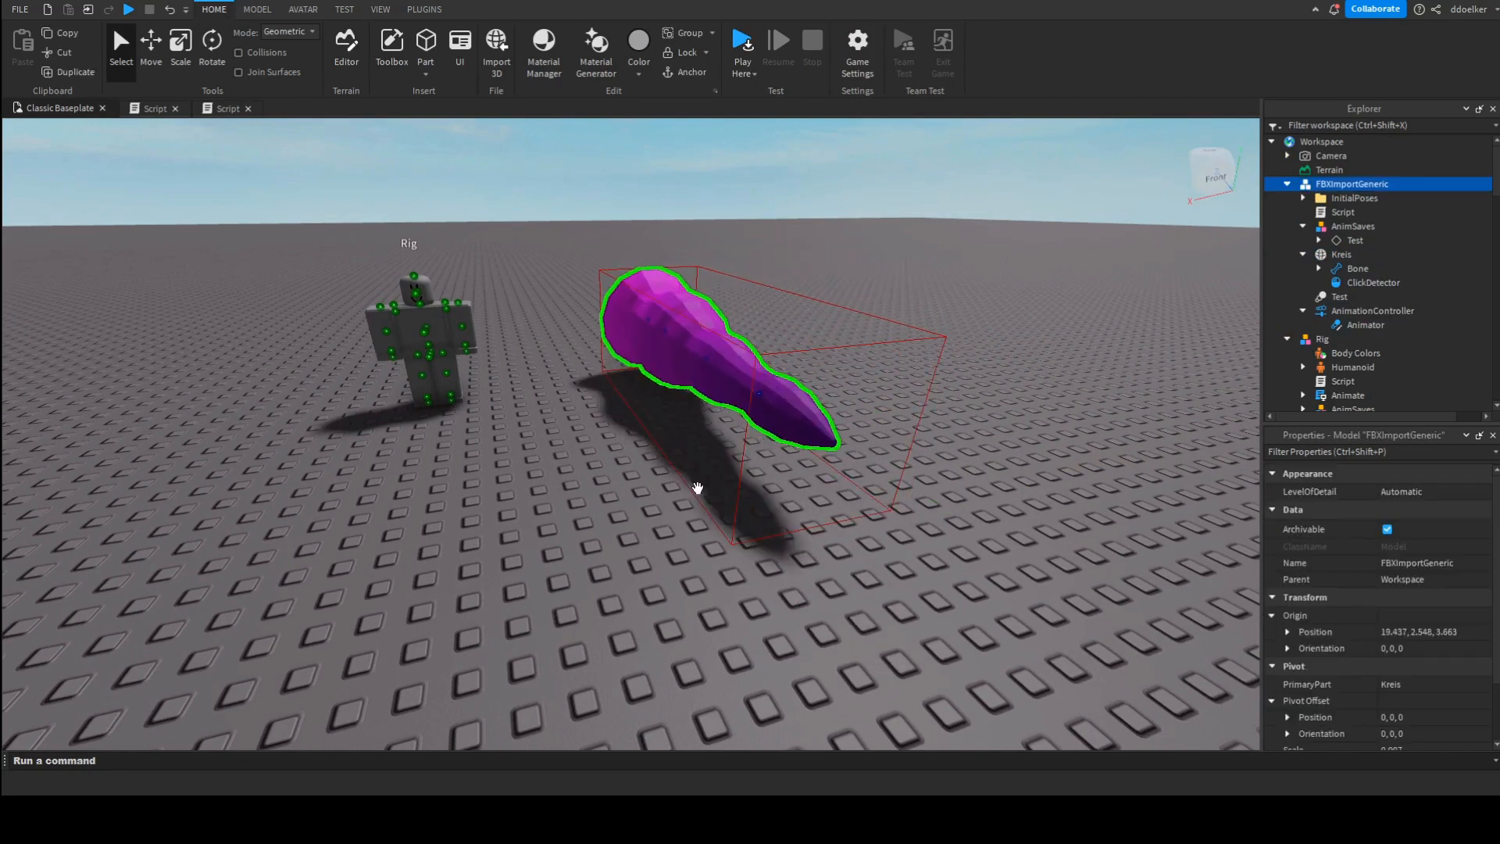
key("d")
left_click(769, 418)
key("a")
right_click_drag(769, 418, 768, 413)
key("a")
key("d")
key("a")
key("d")
key("s")
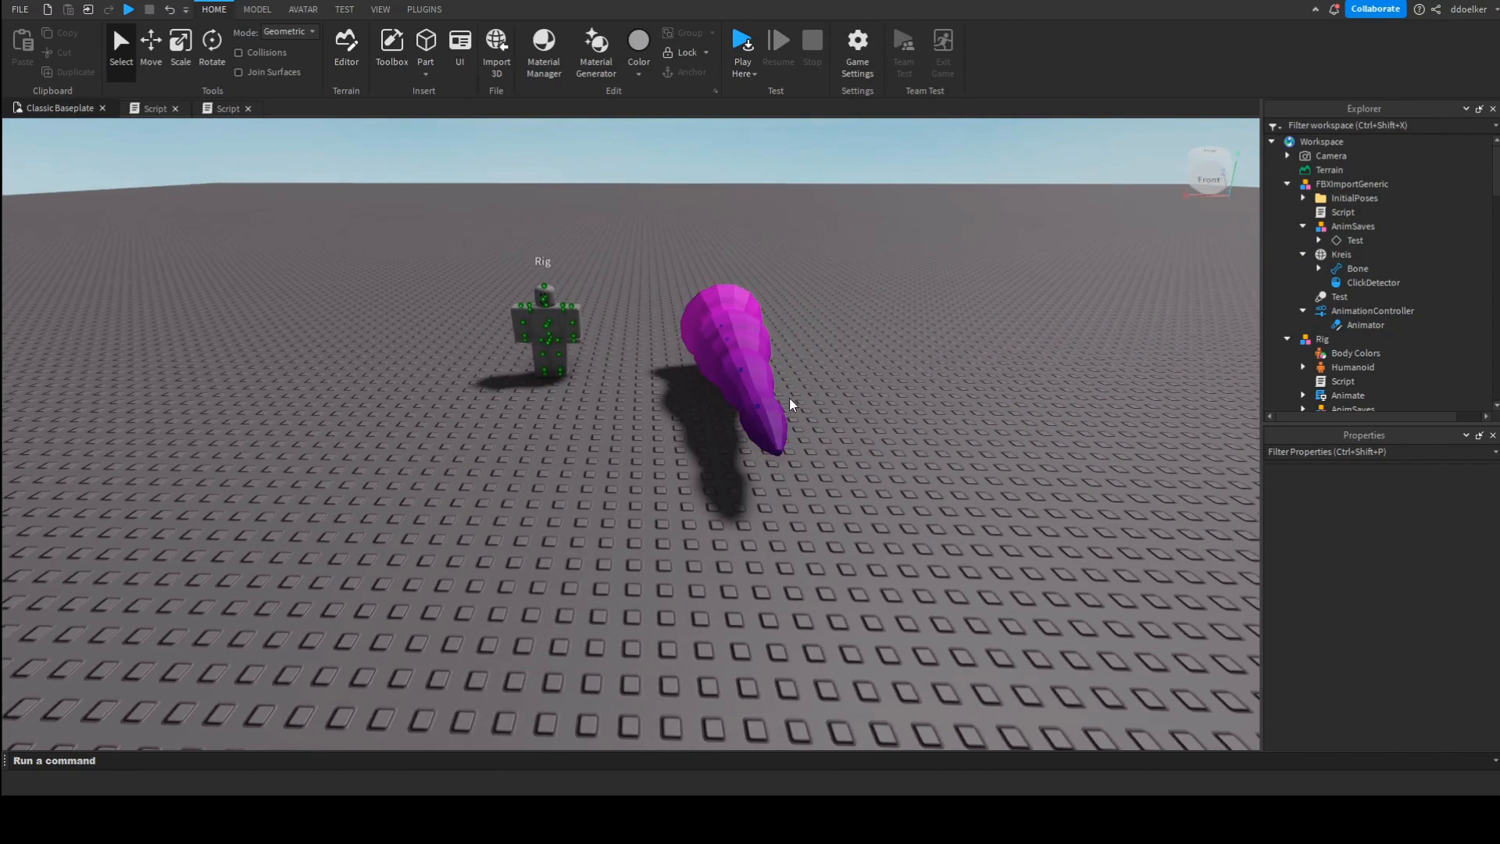